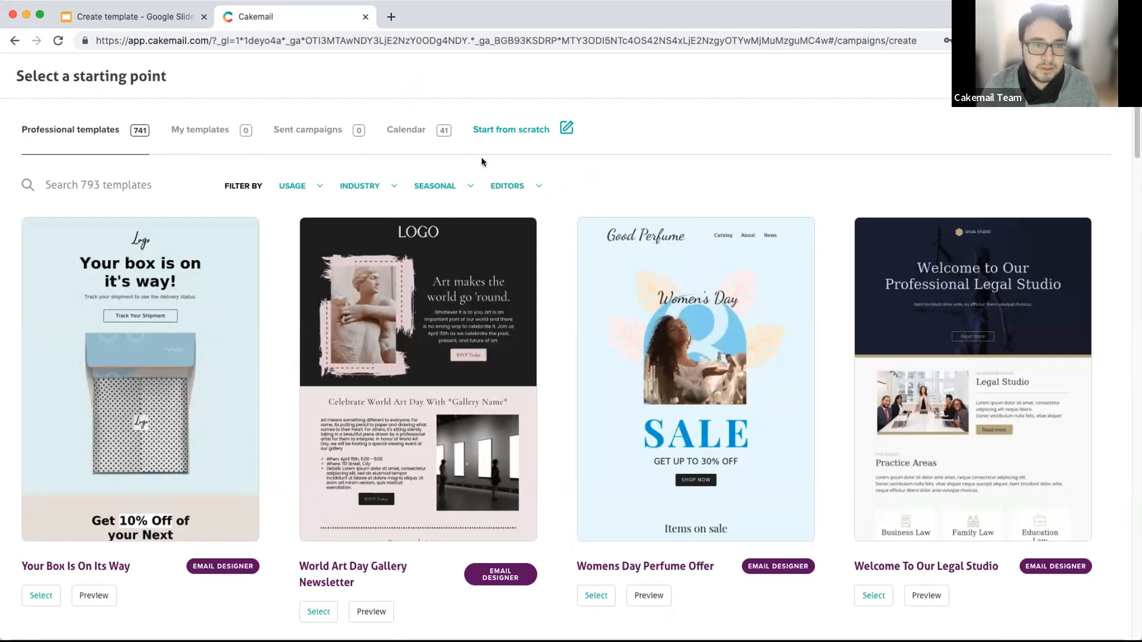
Step: Review the from-scratch starting points, return to the professional templates and start a campaign with the "Your Box Is On Its Way" template
click(520, 144)
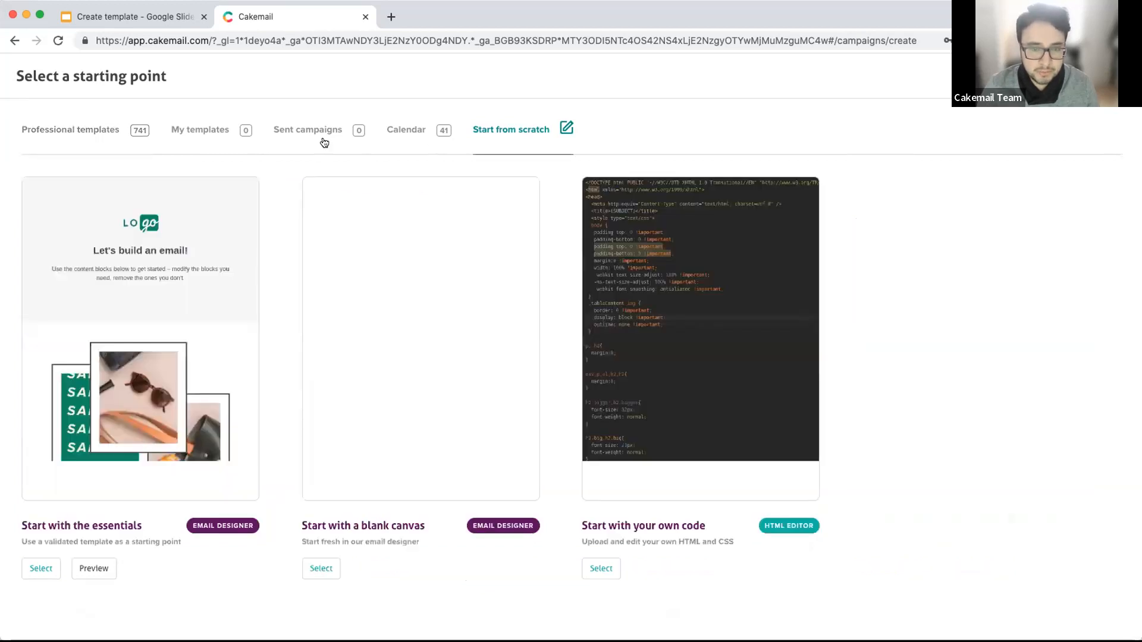
click(95, 131)
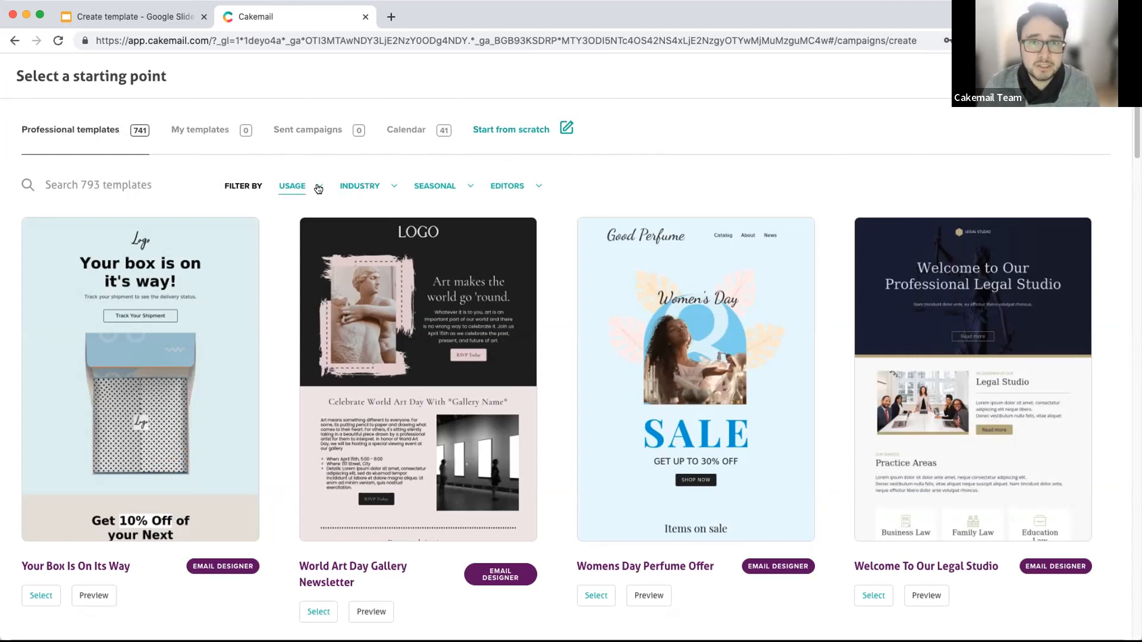
scroll(318, 189, down, 1)
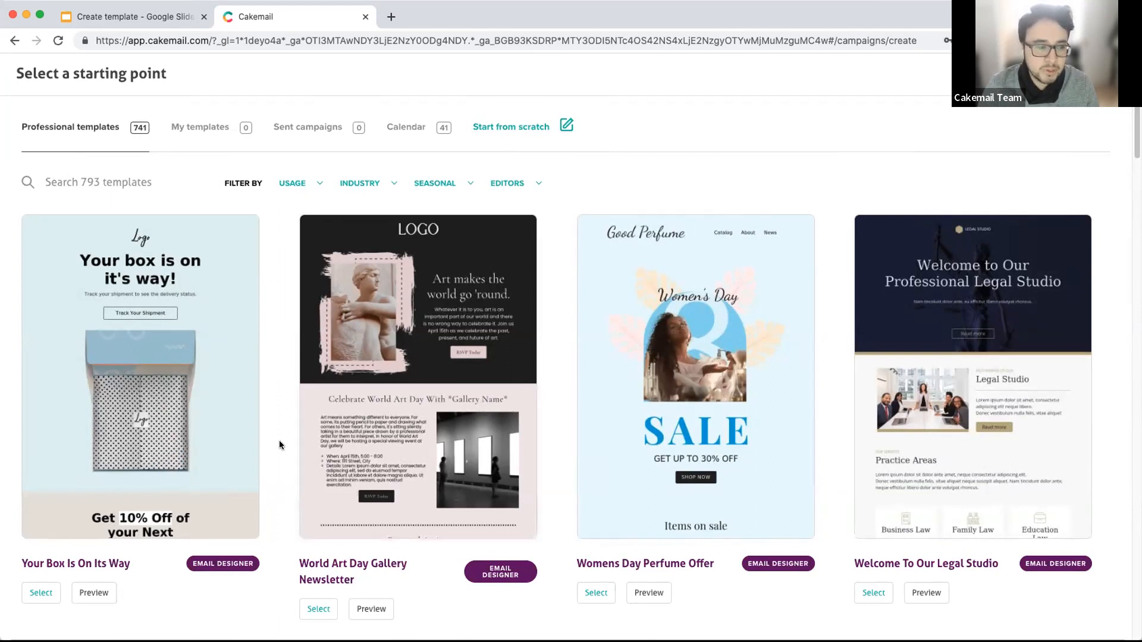
click(42, 598)
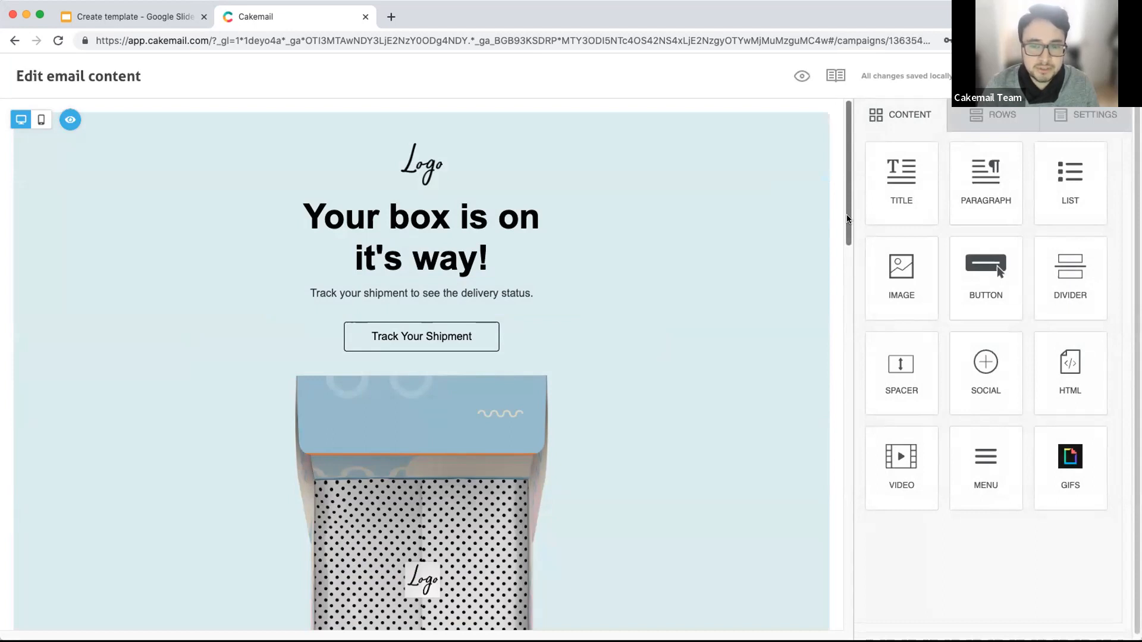
Step: Examine the template's layout from its header to the footer, including the properties of the phone app image
drag(847, 219, 844, 517)
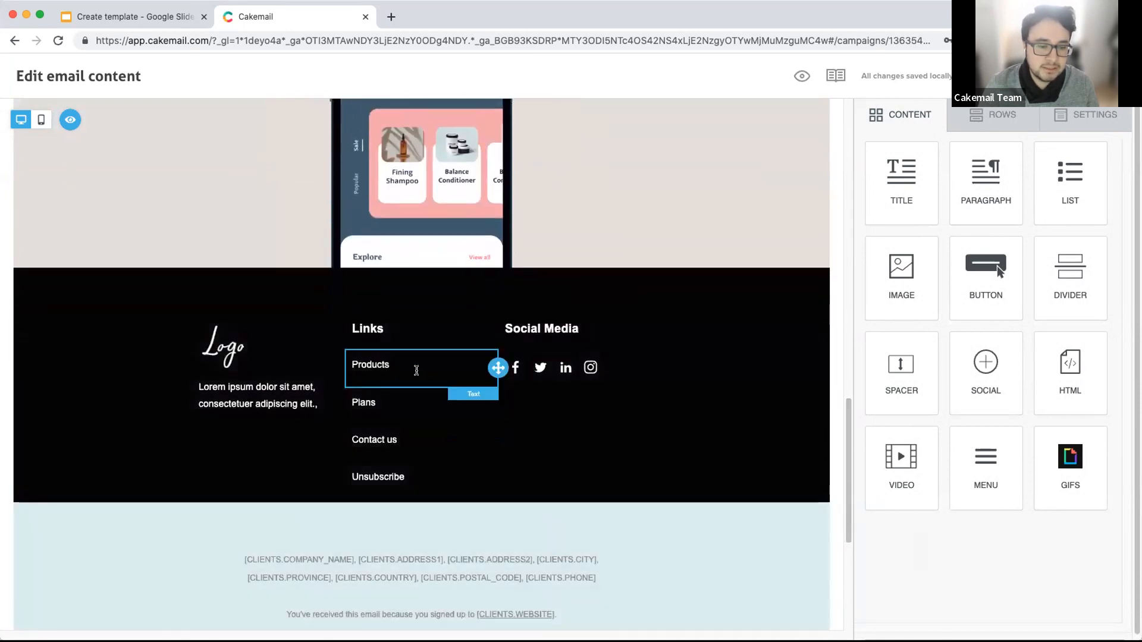
click(416, 371)
click(427, 235)
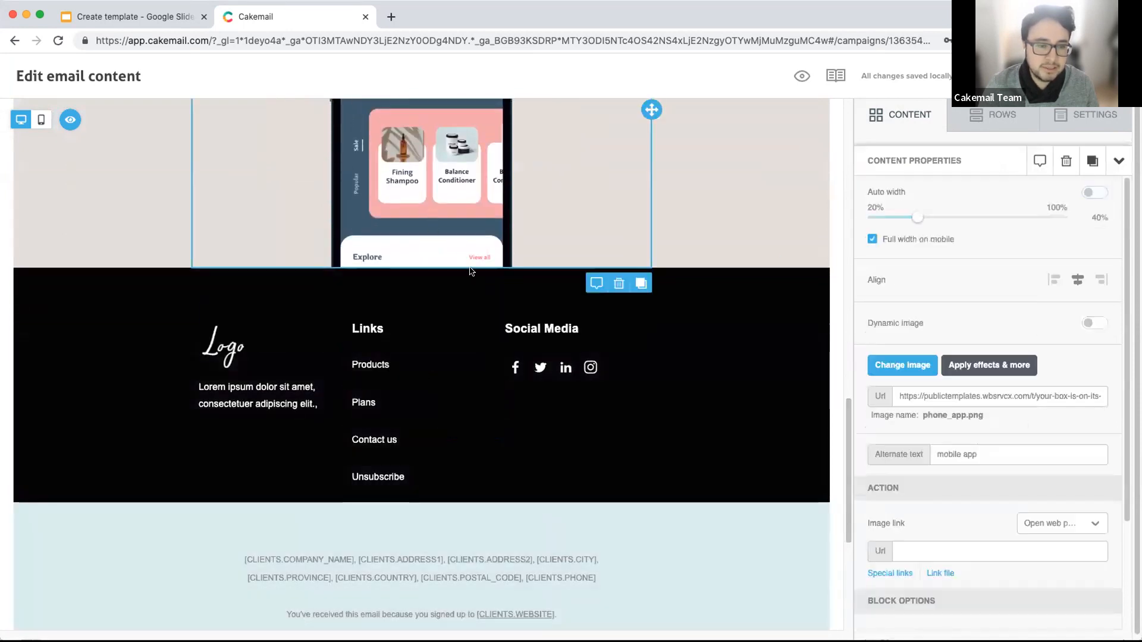
scroll(485, 306, up, 2)
scroll(485, 306, up, 8)
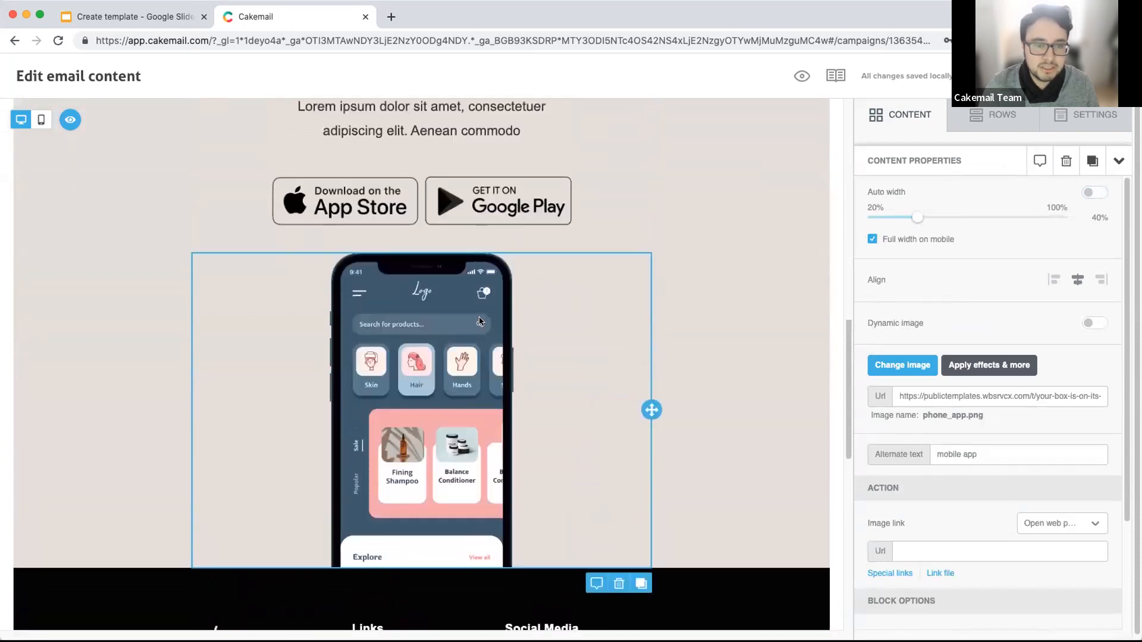
drag(846, 342, 837, 143)
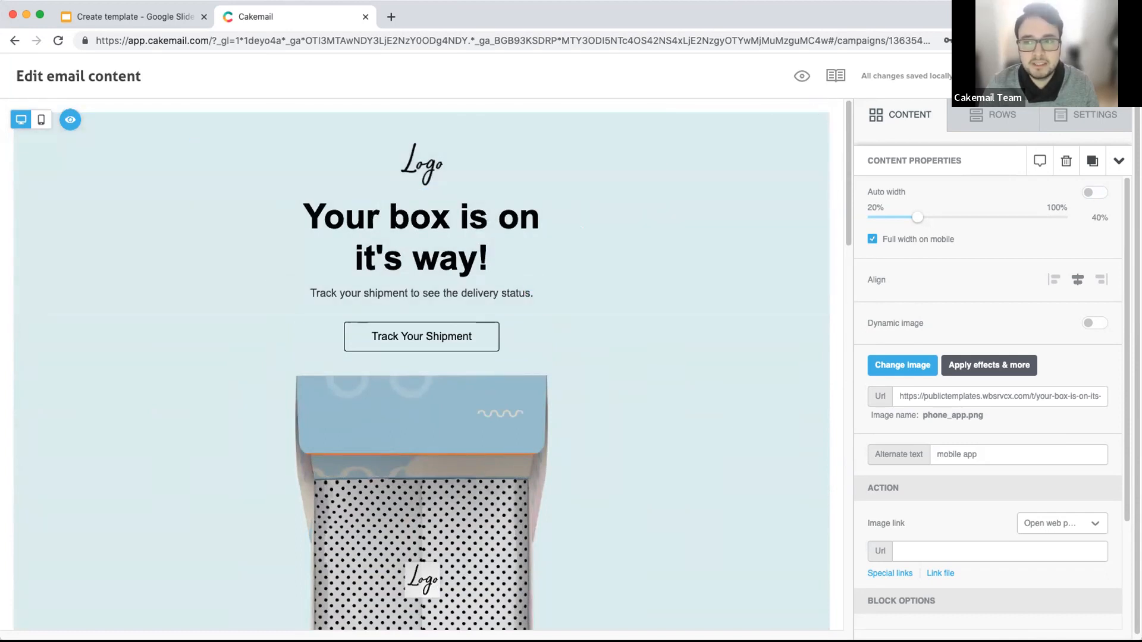
Step: Exit the template-based email and discard its draft
click(1070, 76)
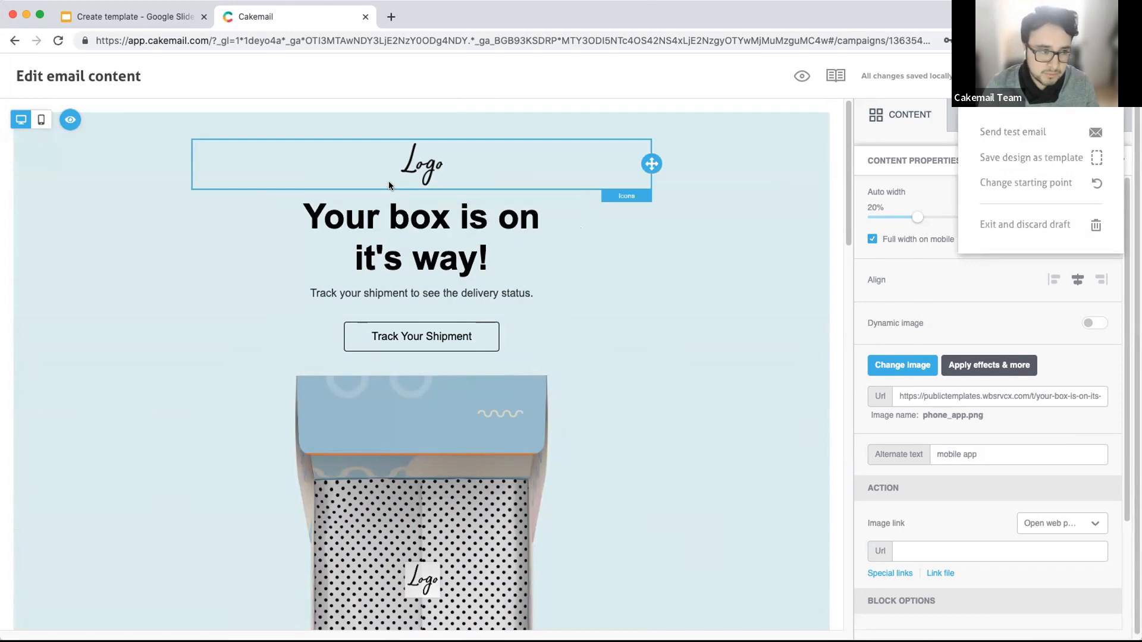
click(438, 94)
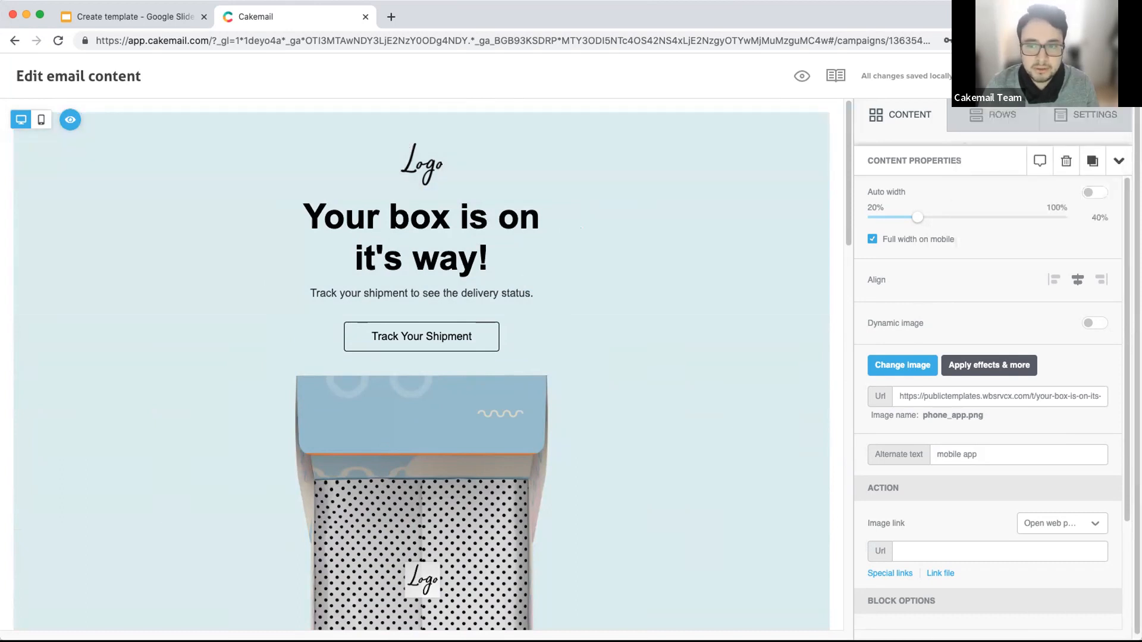
click(1107, 76)
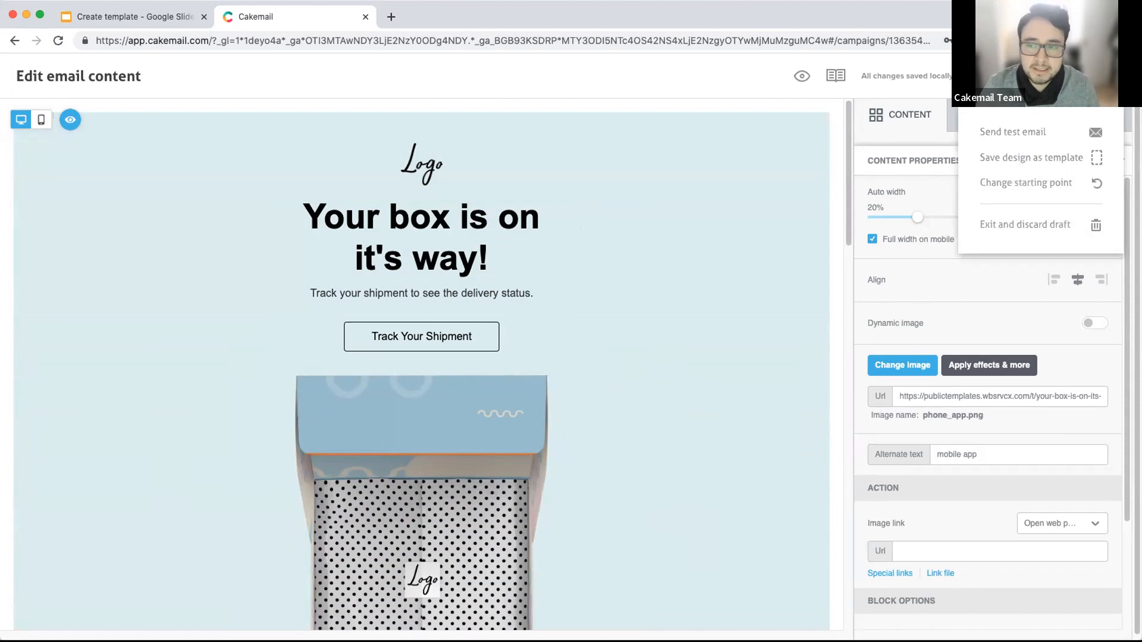
click(1030, 226)
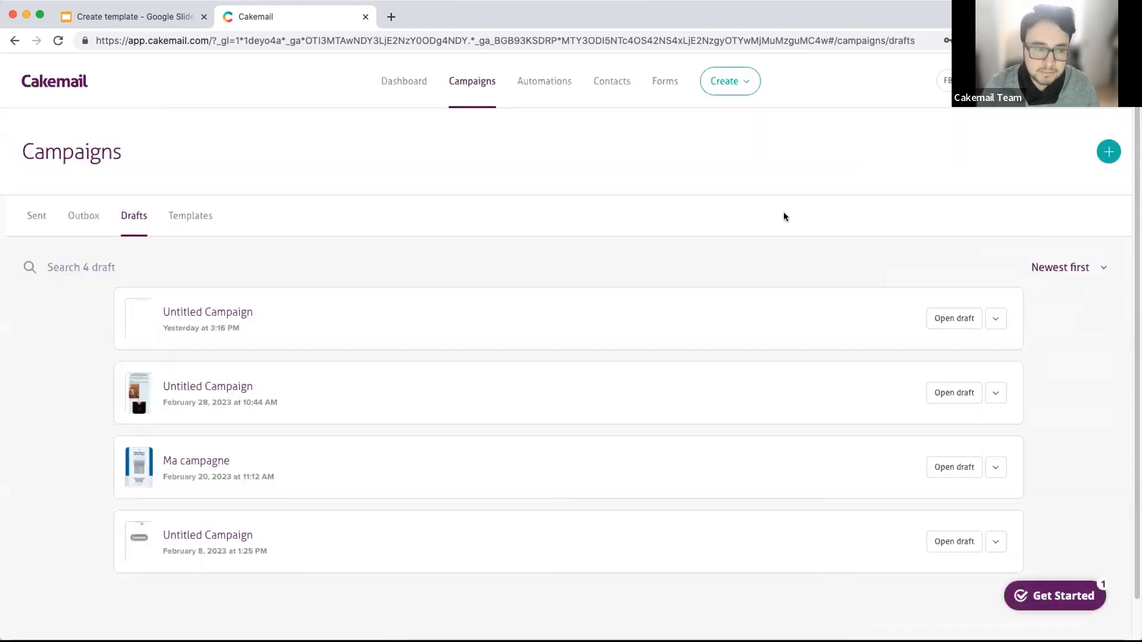
Step: Create a new email campaign from scratch, starting with a blank canvas in the email designer
click(725, 82)
click(722, 133)
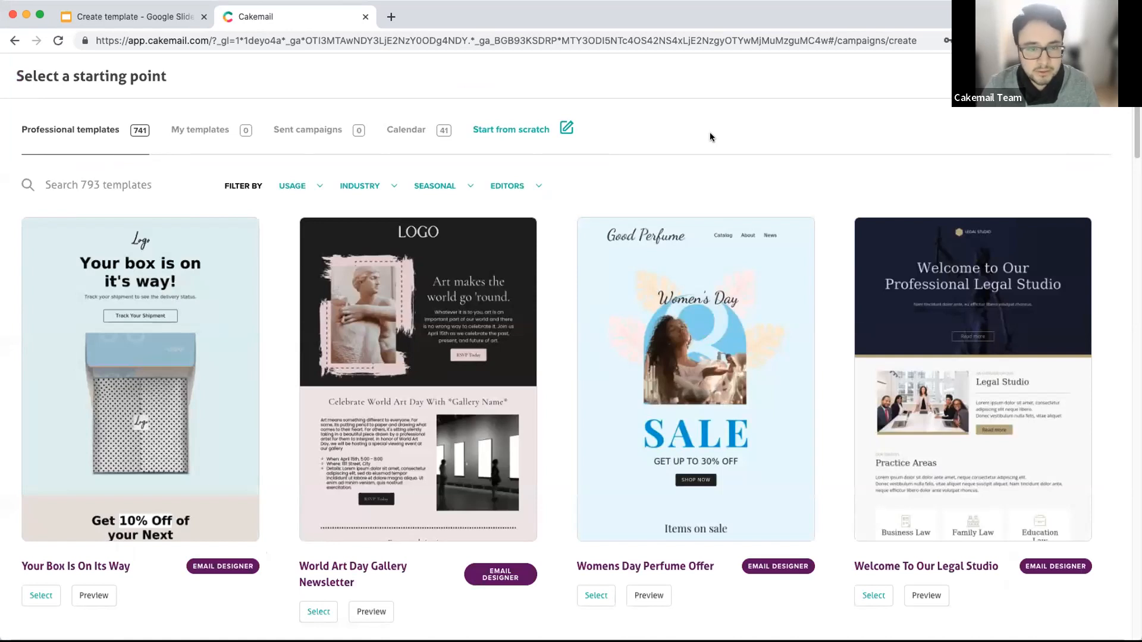
click(524, 136)
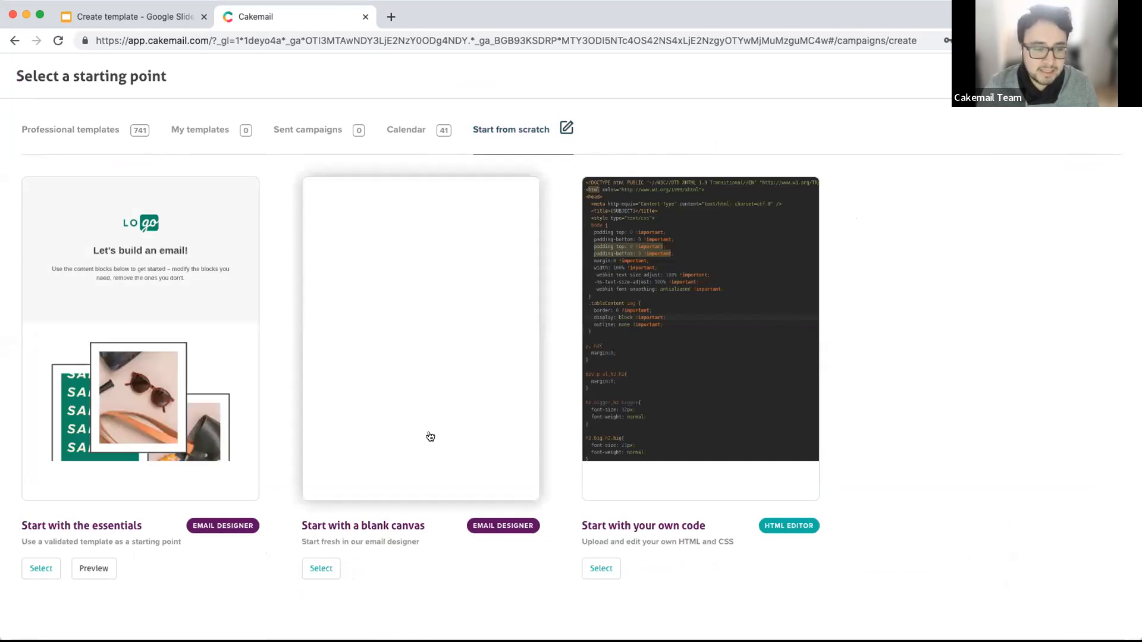
click(321, 569)
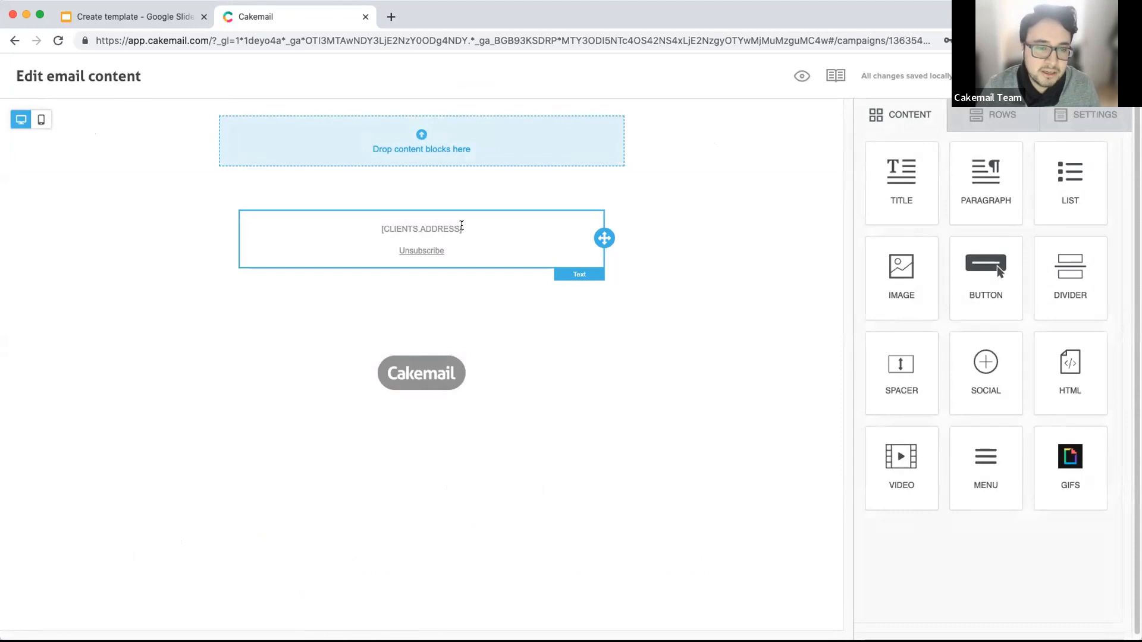
Step: Examine the footer text block's client address merge tag and Unsubscribe link
drag(462, 226, 365, 231)
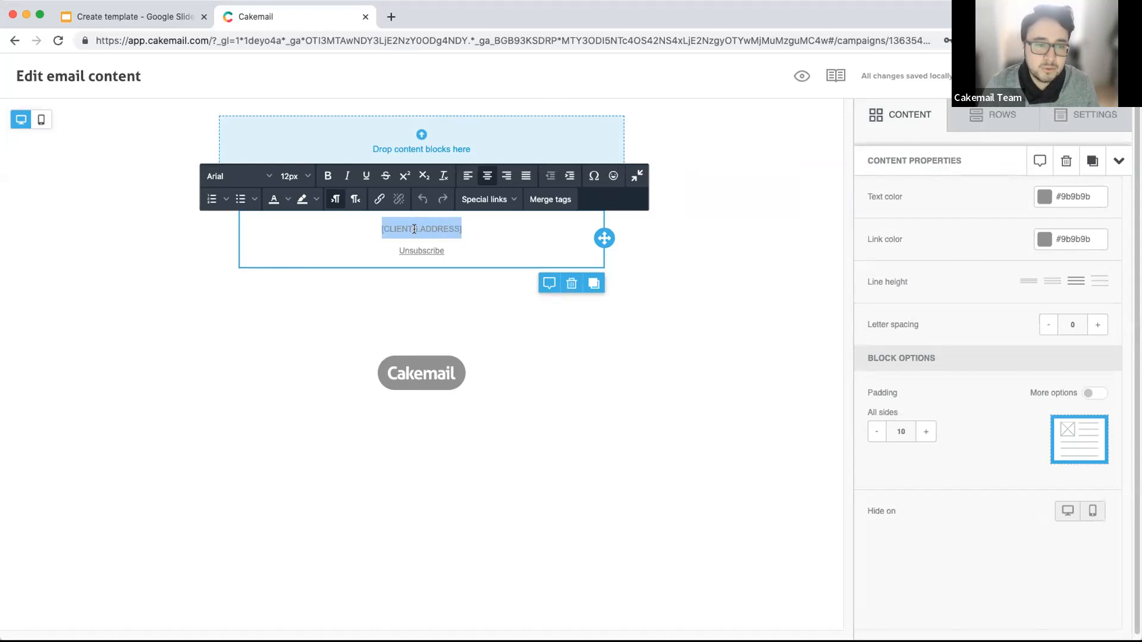
click(457, 231)
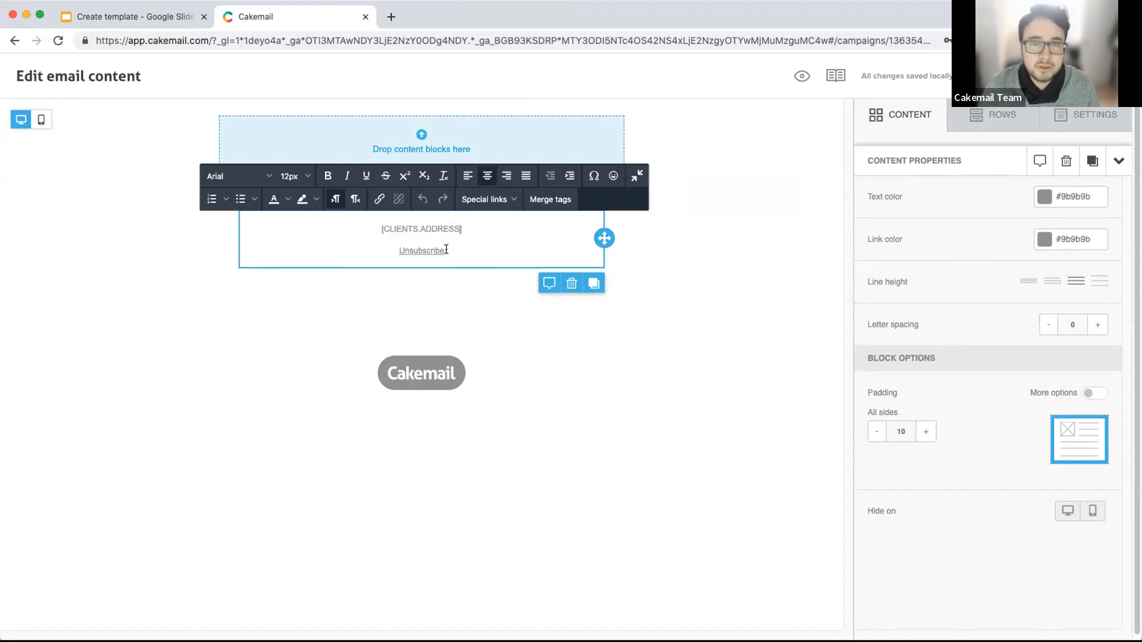
click(446, 250)
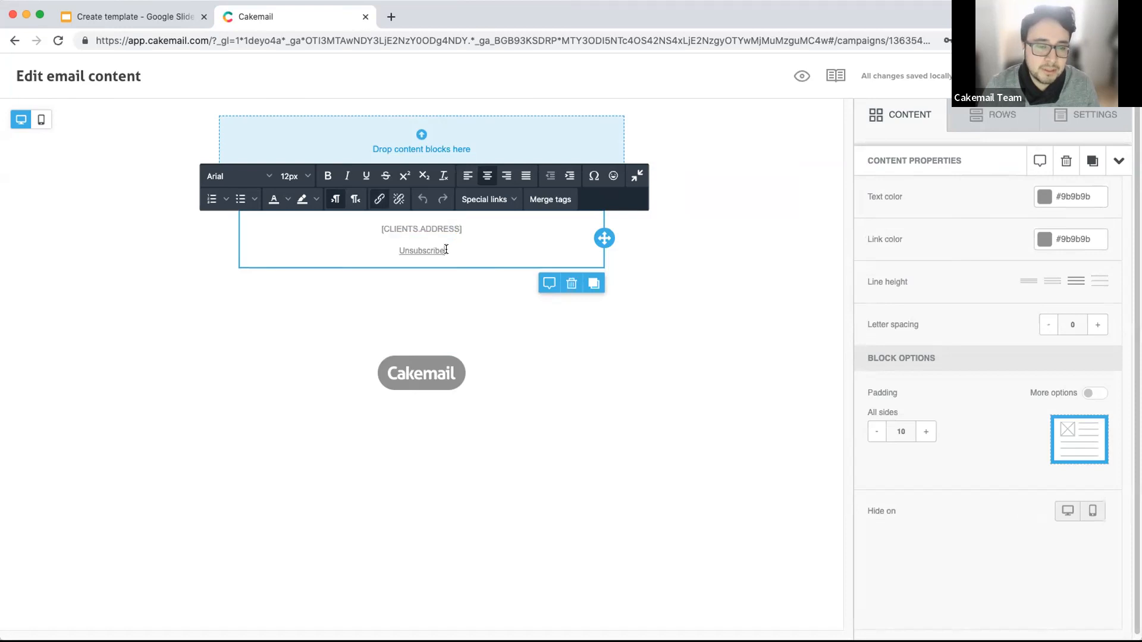
drag(446, 250, 366, 246)
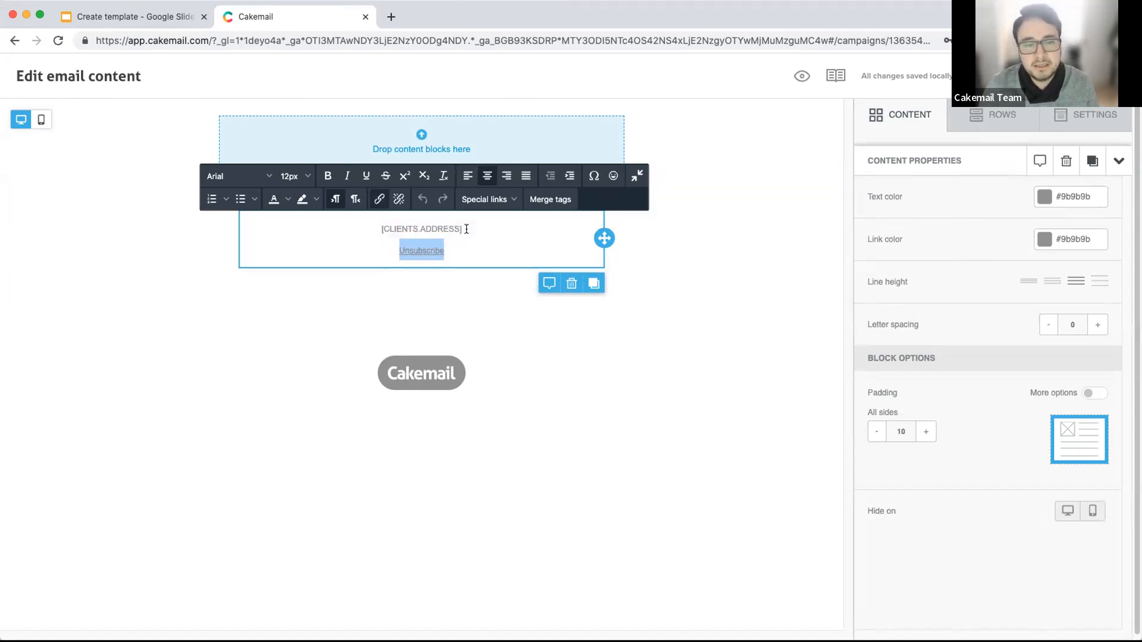
drag(463, 228, 371, 227)
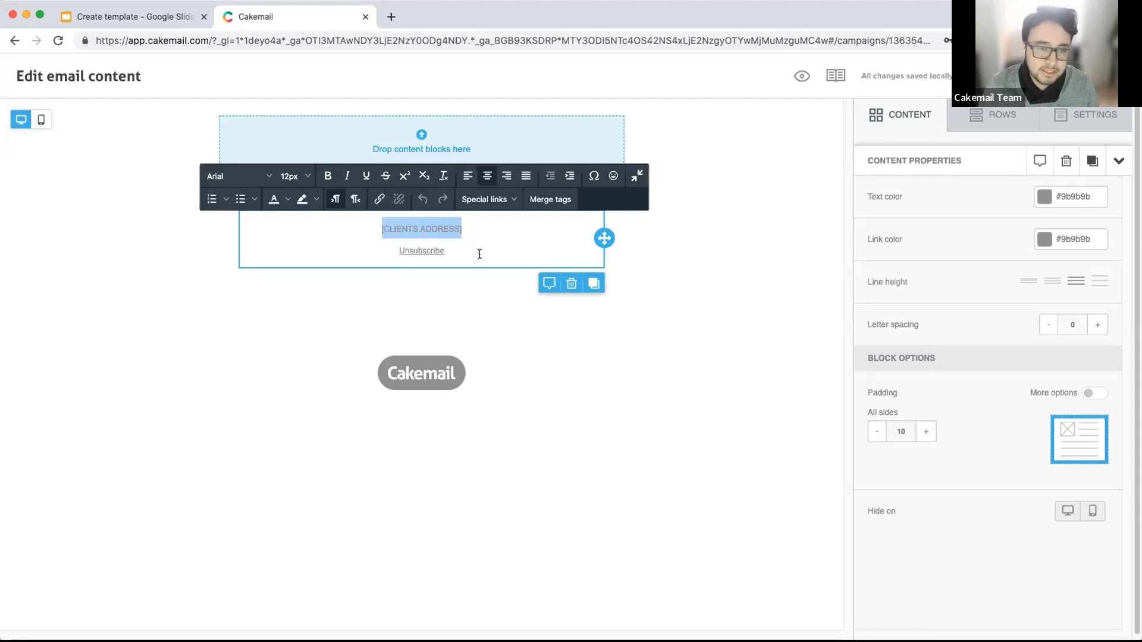
click(726, 264)
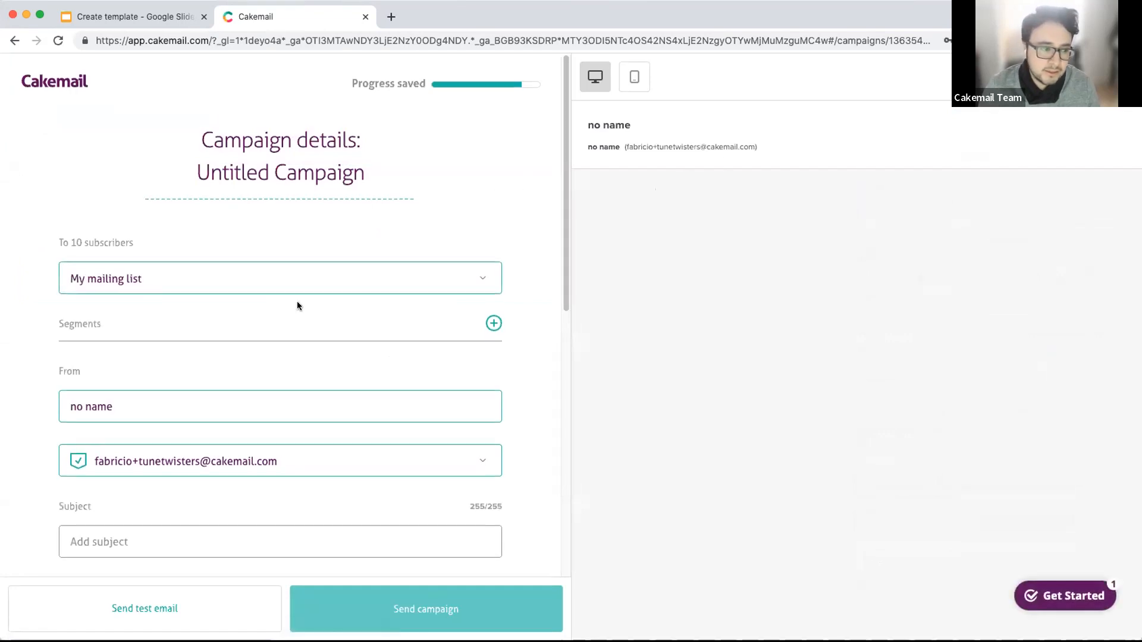
Step: Choose "My mailing list" as the recipient list in the campaign details
scroll(297, 305, down, 2)
click(412, 243)
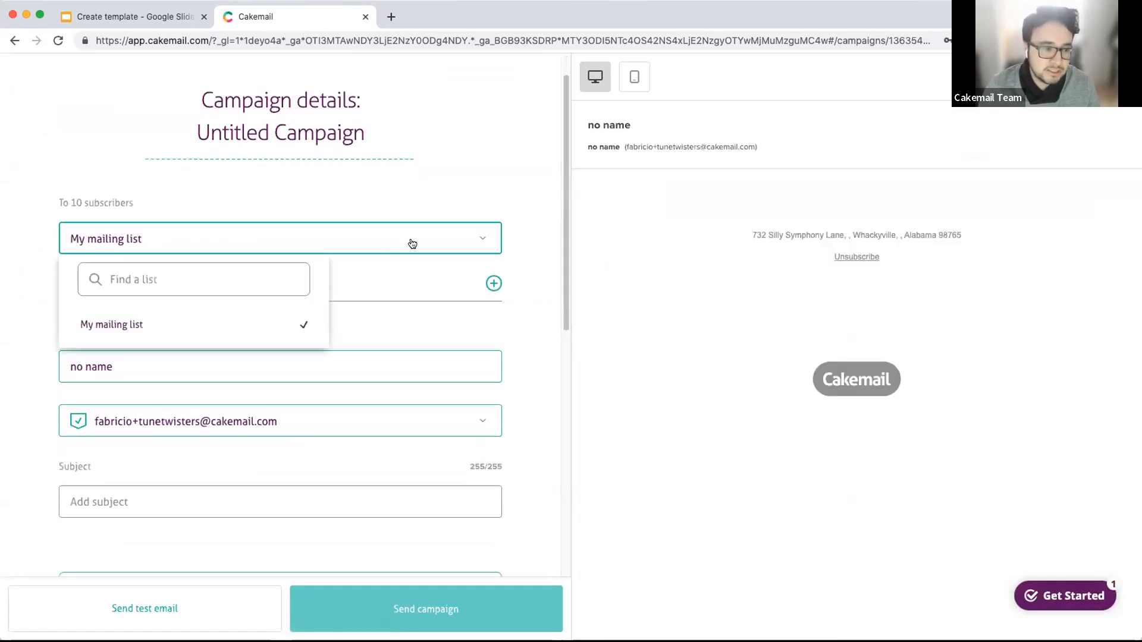
click(139, 325)
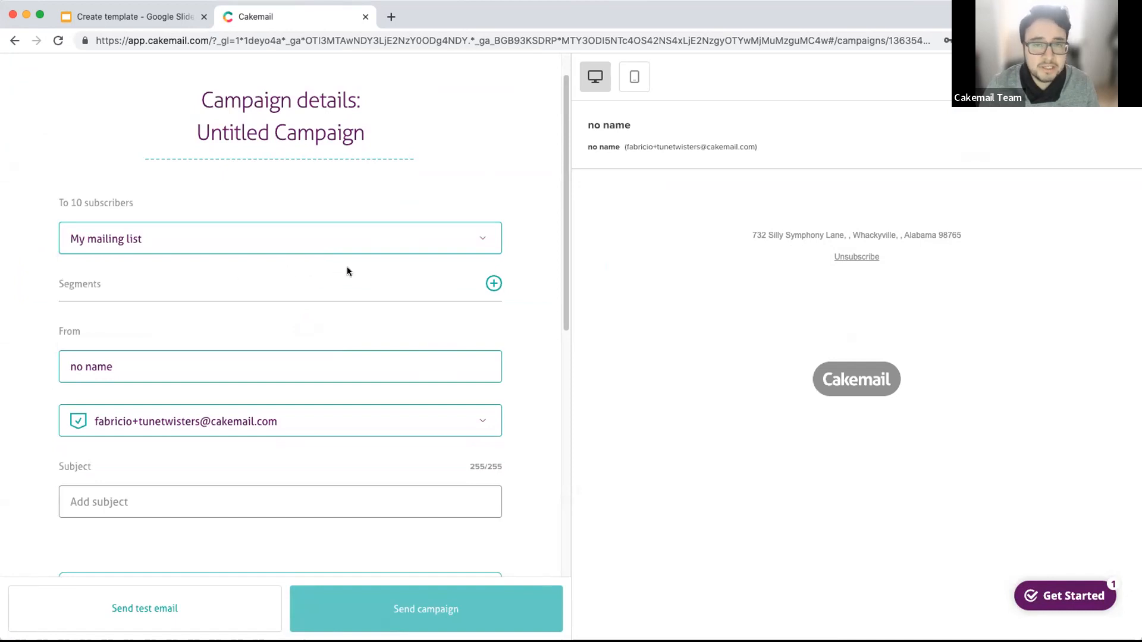
scroll(397, 284, up, 1)
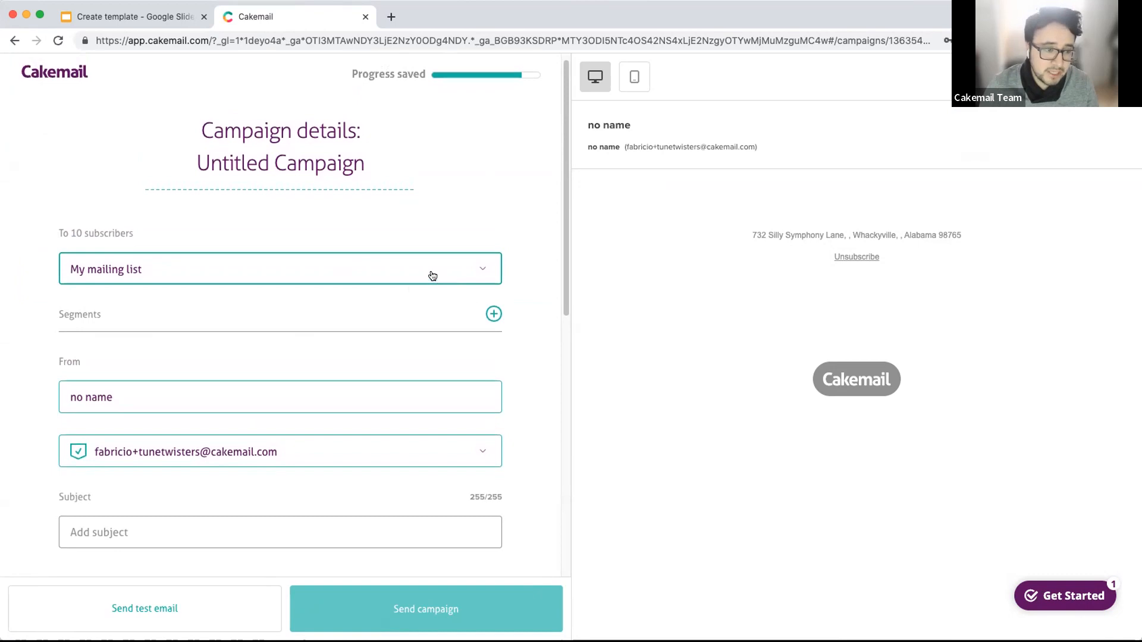
Step: Rename the campaign as "My first draft"
drag(361, 162, 178, 154)
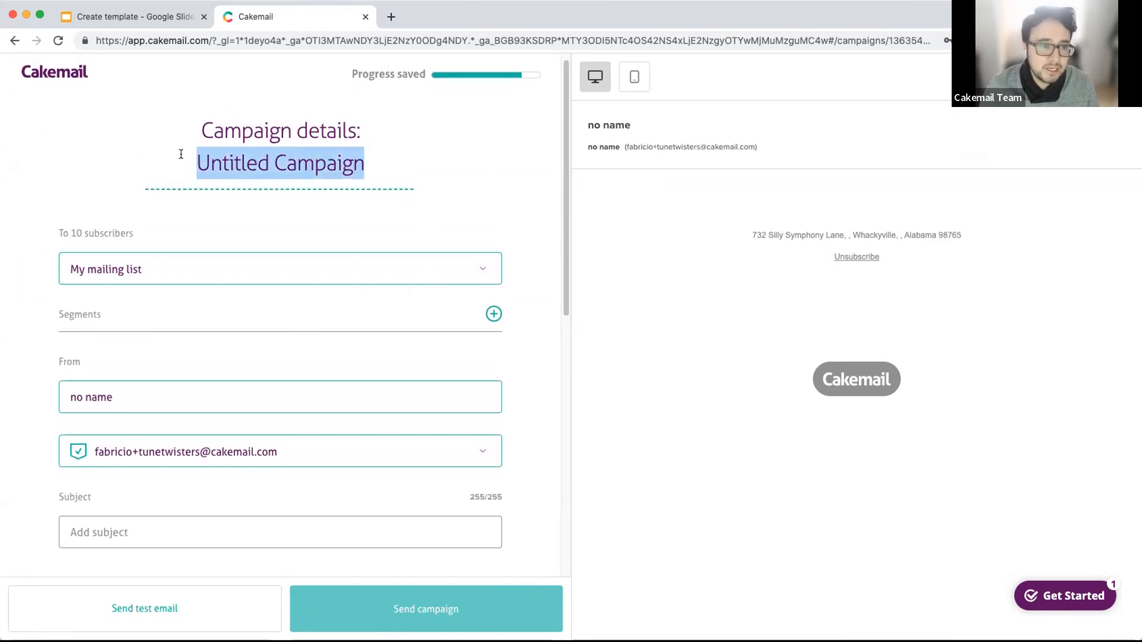
text(My fi)
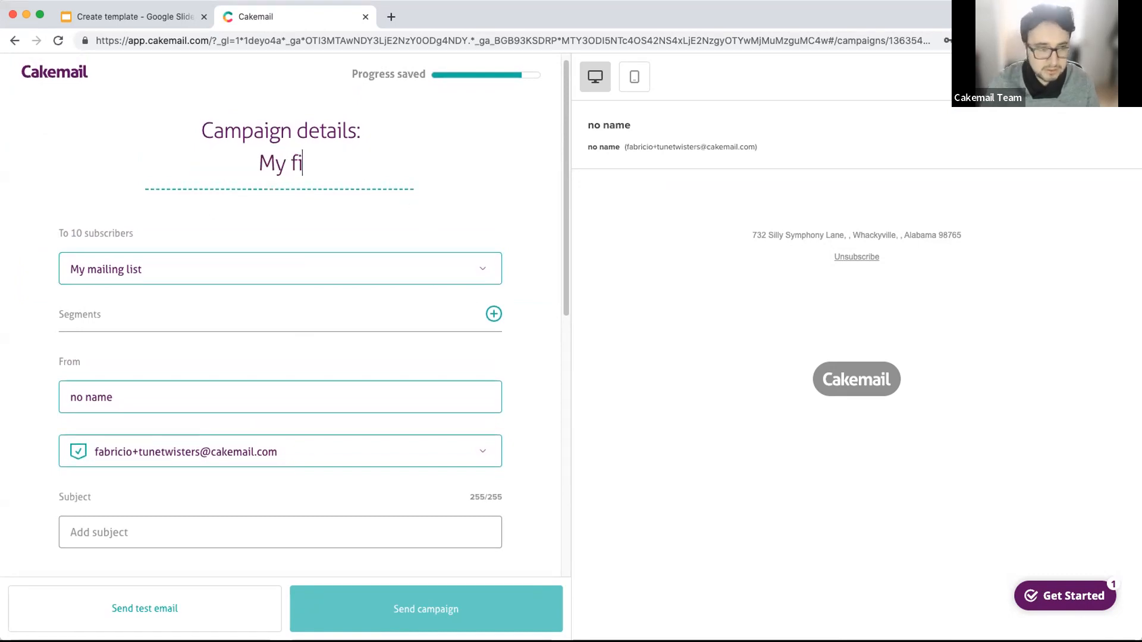
text(rst draft)
click(484, 189)
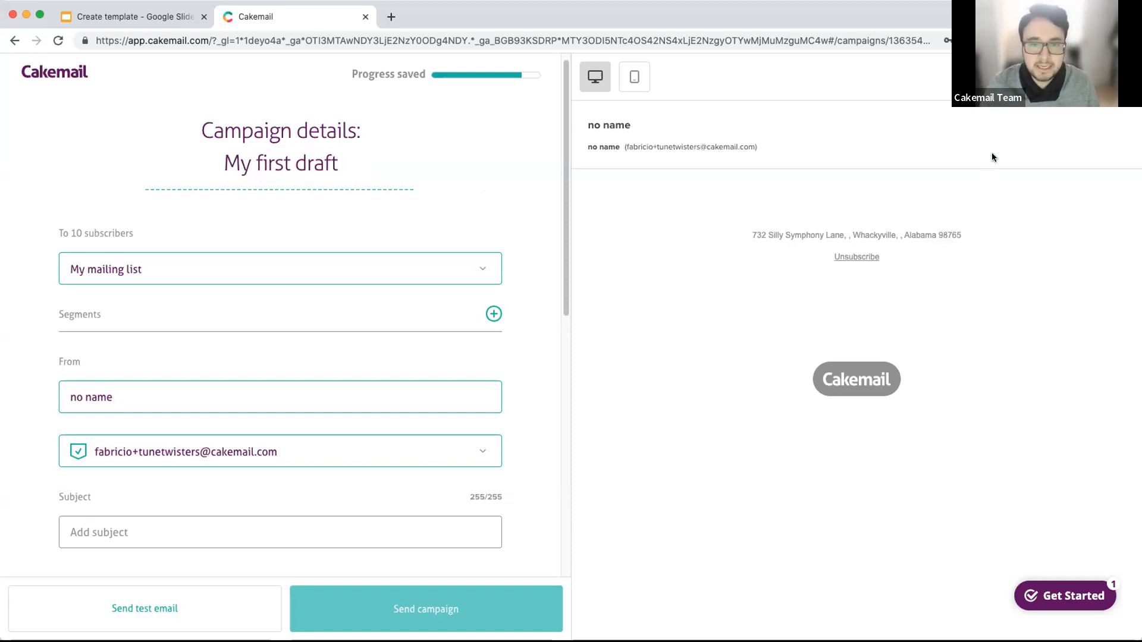
Step: Return to editing the email content and show its general design settings
key(super+r)
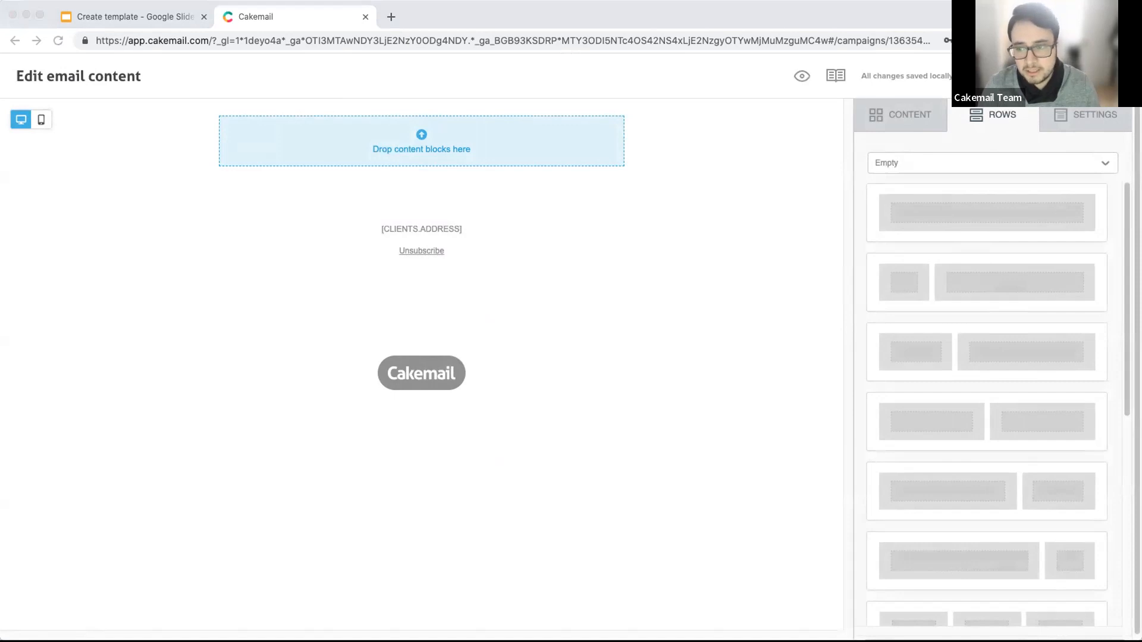
click(1074, 116)
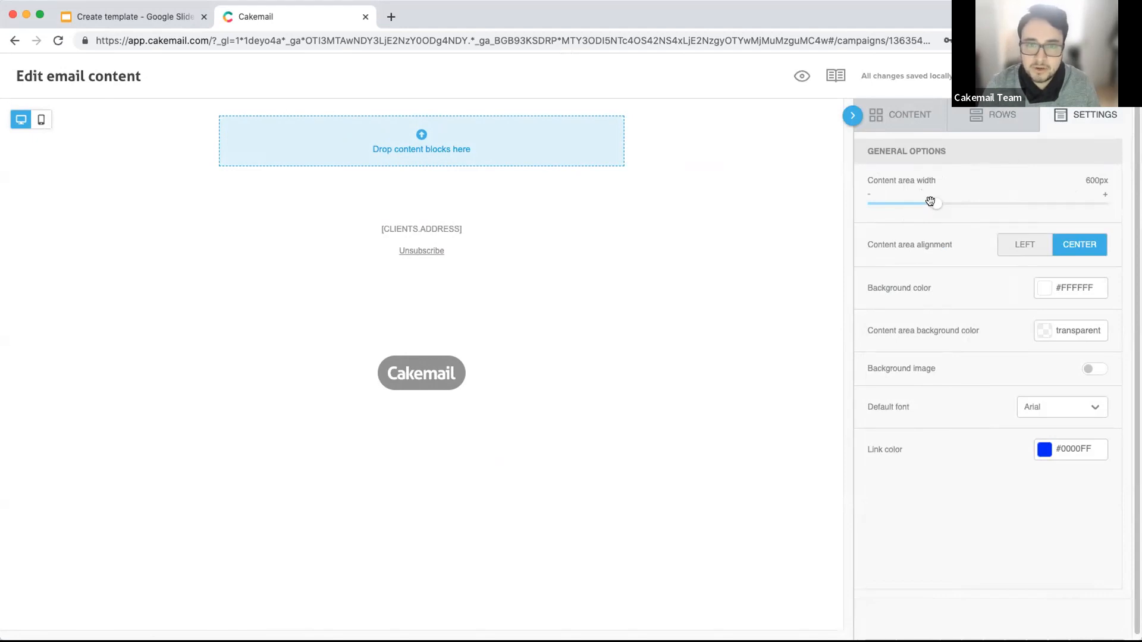
Step: Check the content area width control, try left alignment for the content area and restore center alignment
mouse_move(930, 204)
mouse_down()
mouse_move(987, 202)
mouse_move(918, 201)
mouse_move(930, 200)
mouse_up()
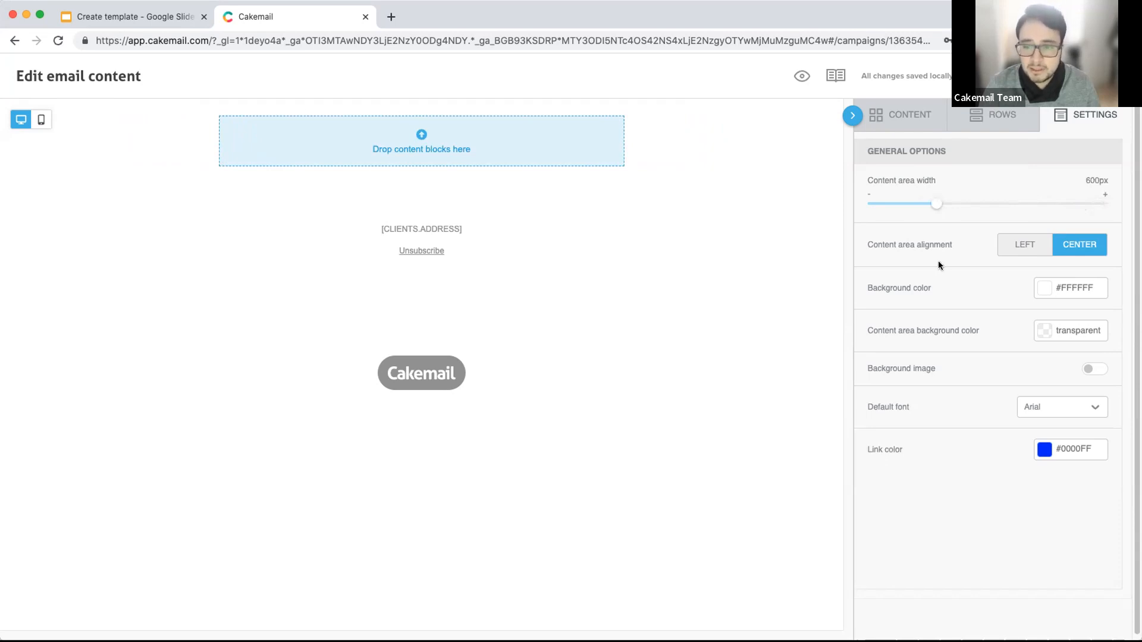
click(1007, 250)
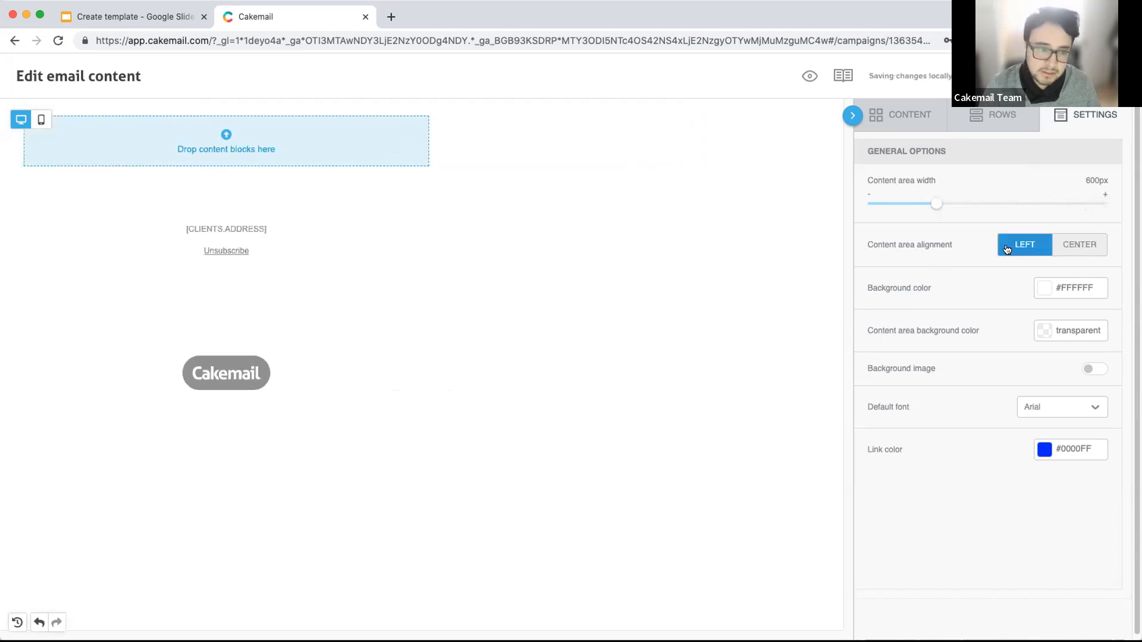
click(1072, 242)
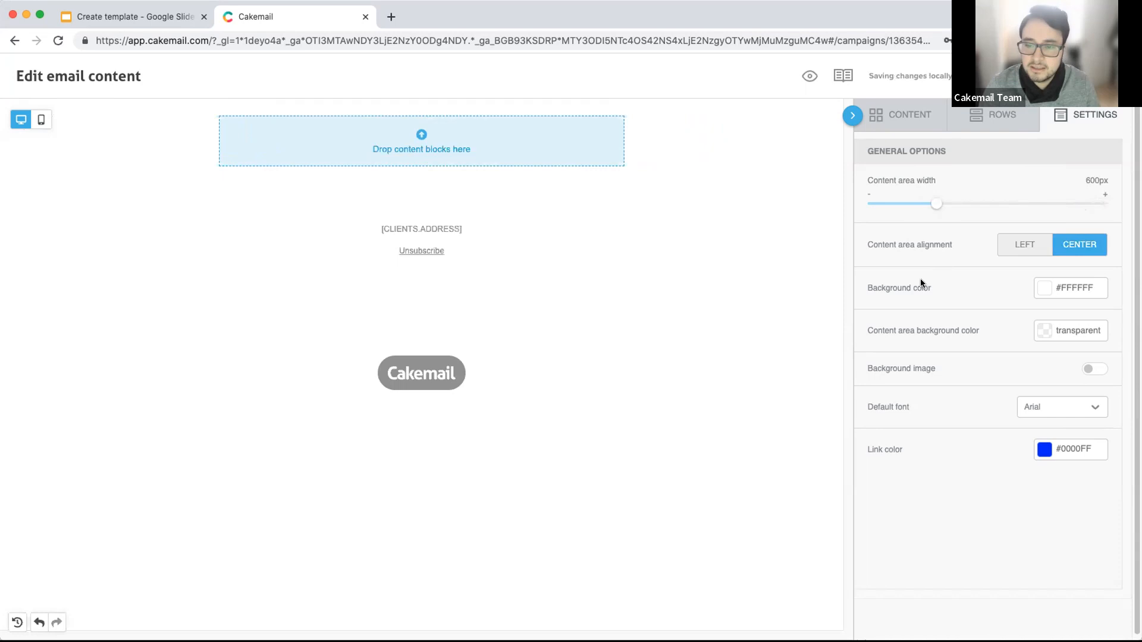
Step: Set the email's background color to brown #964B00 in the general options
click(1041, 292)
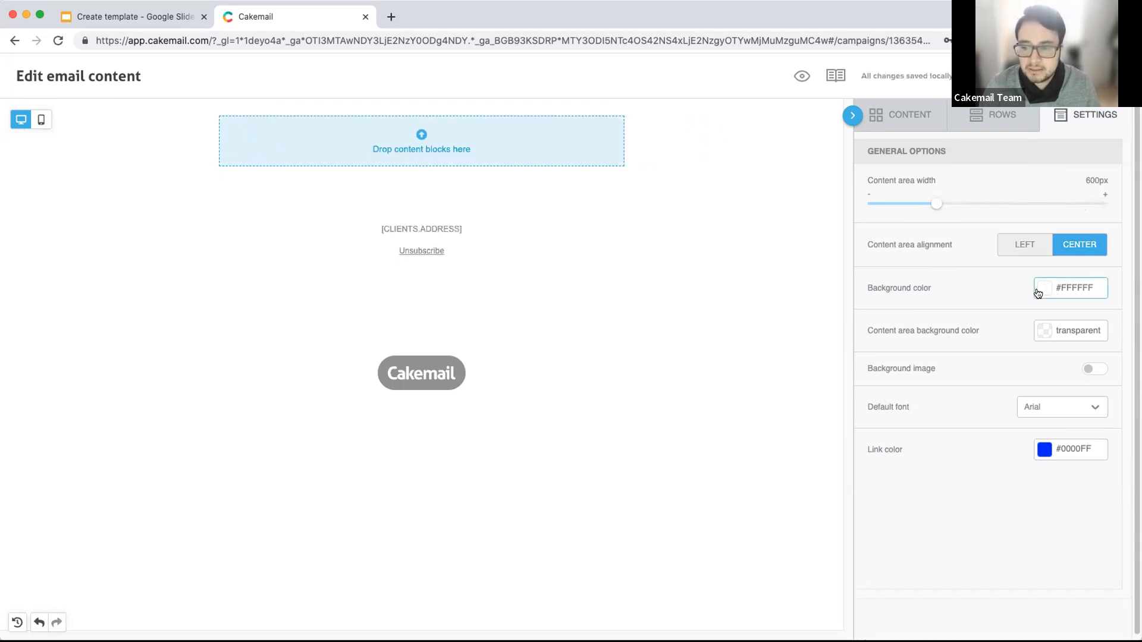
click(1069, 288)
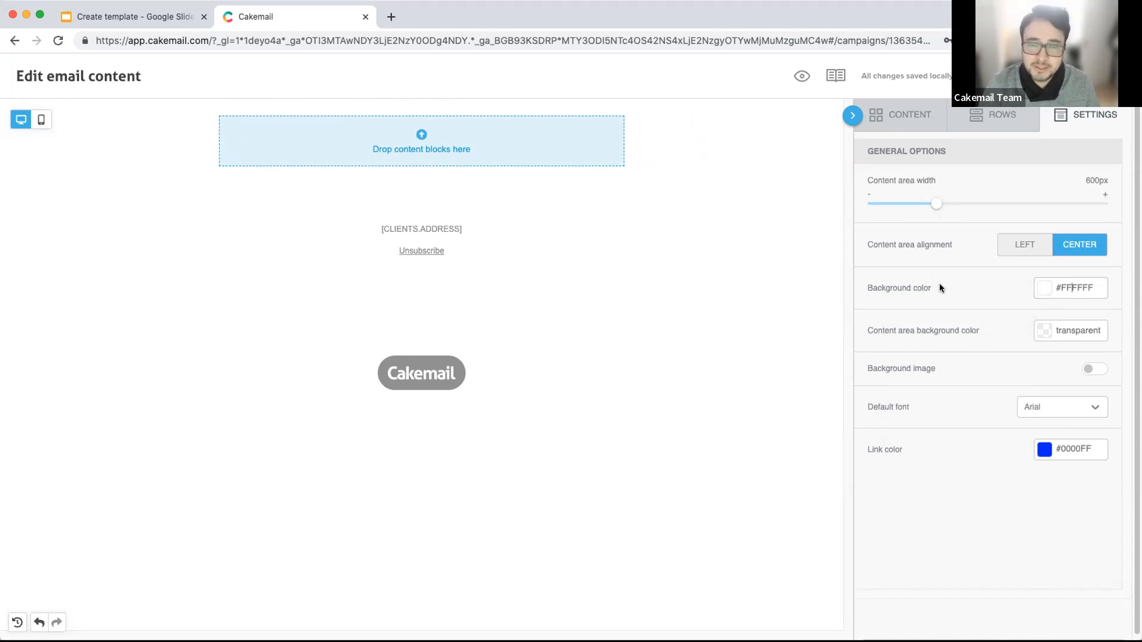
click(1043, 292)
key(super+Tab)
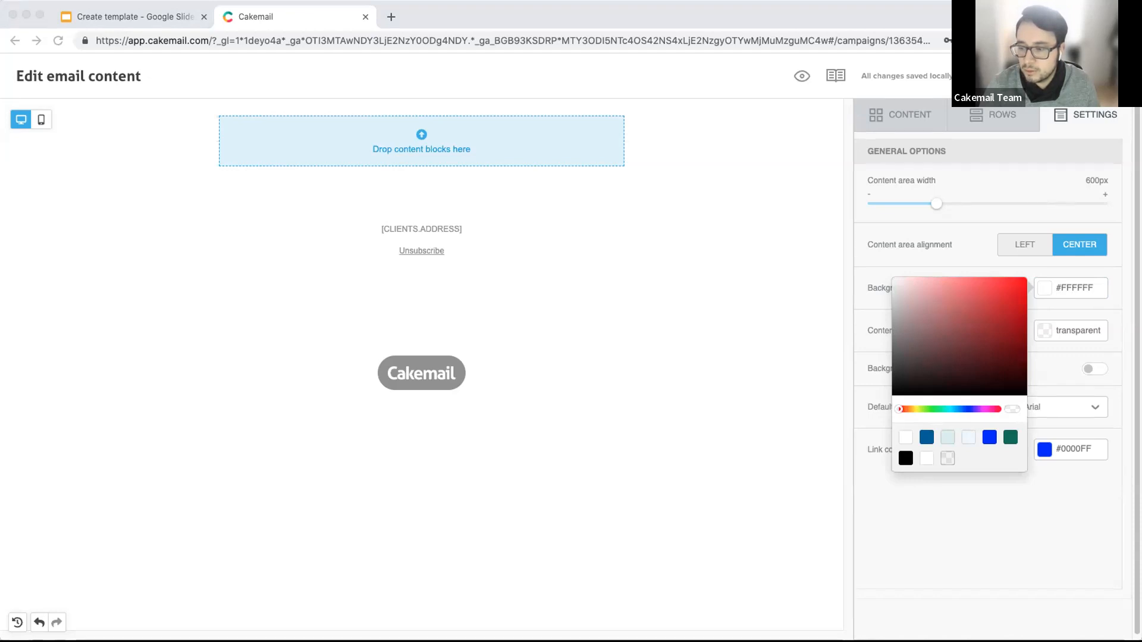
click(1076, 289)
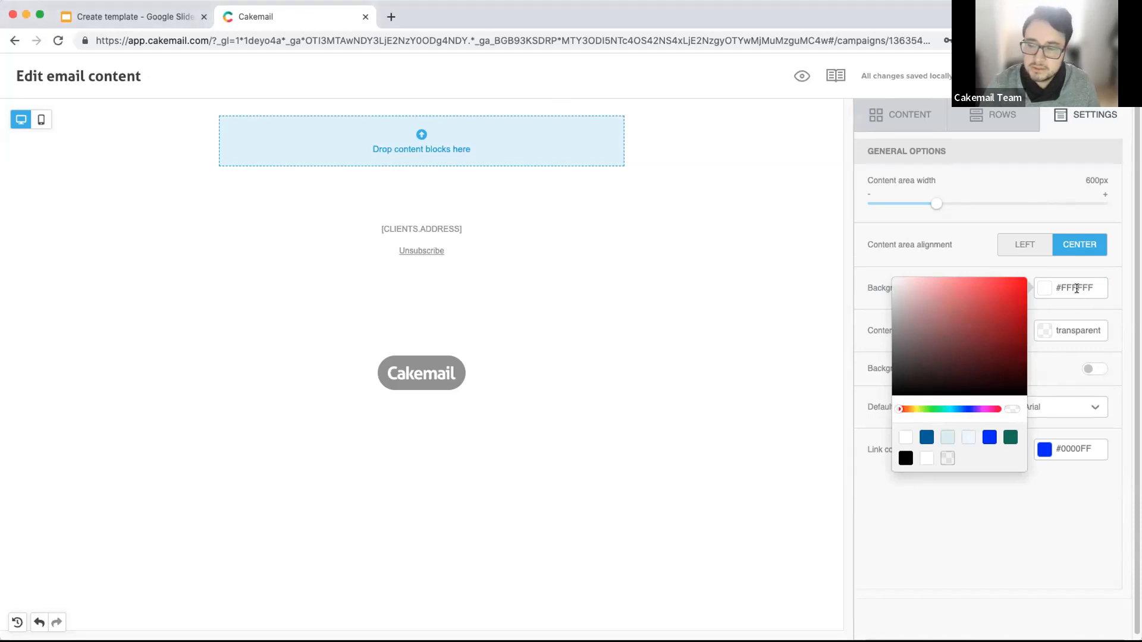
text(#964B00)
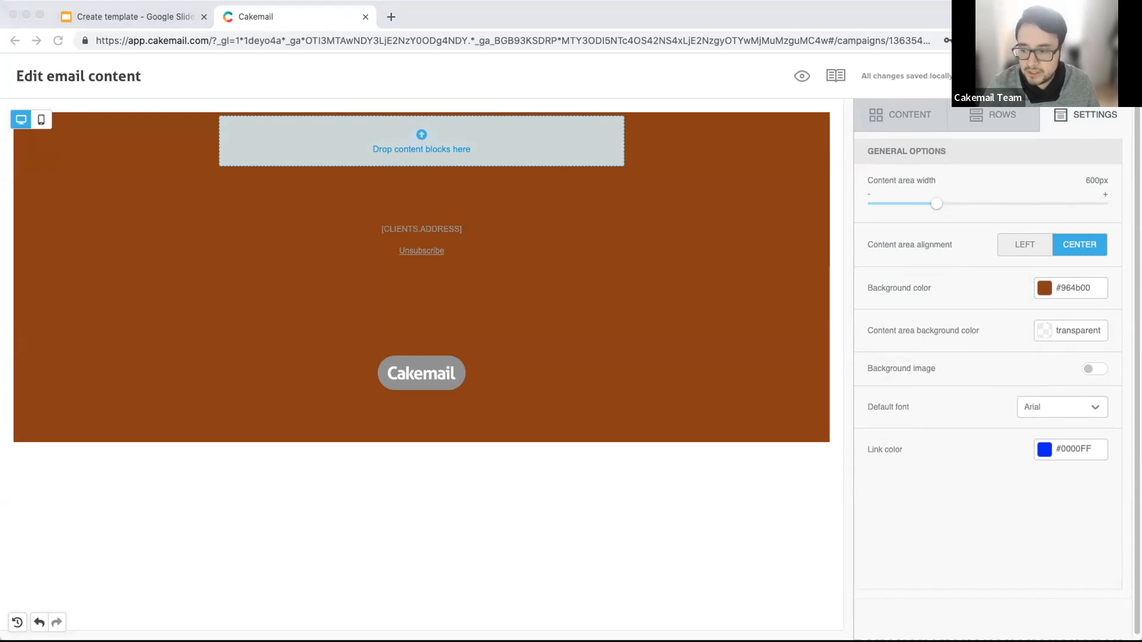
Step: Set the content area background color to green #69be94 and close the color picker
click(1070, 333)
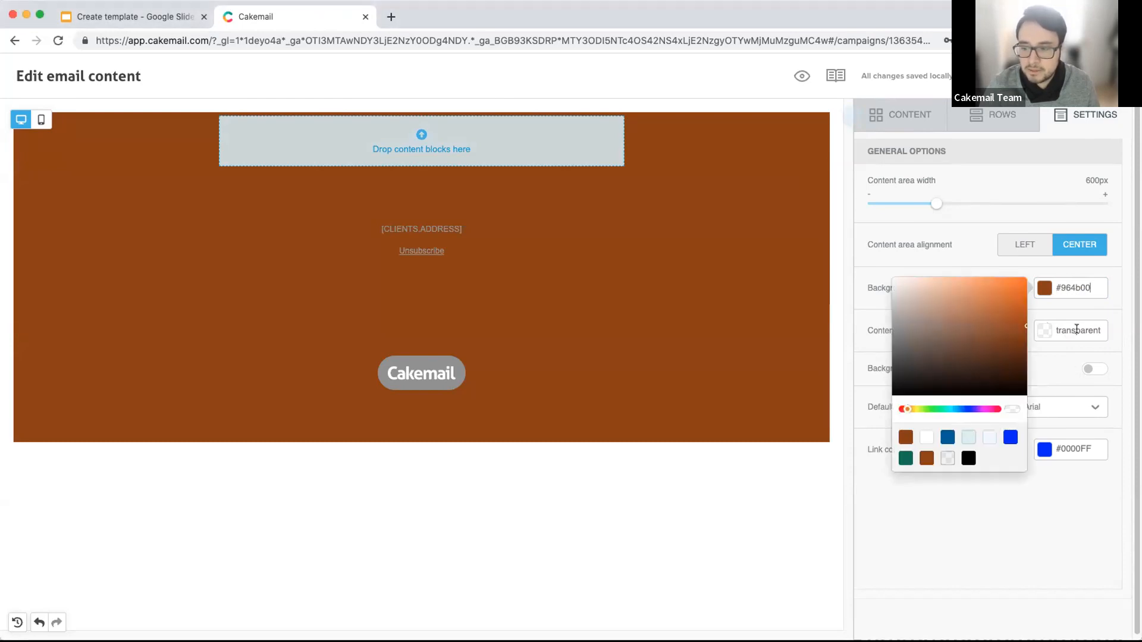
key(super+a)
text(#69be94)
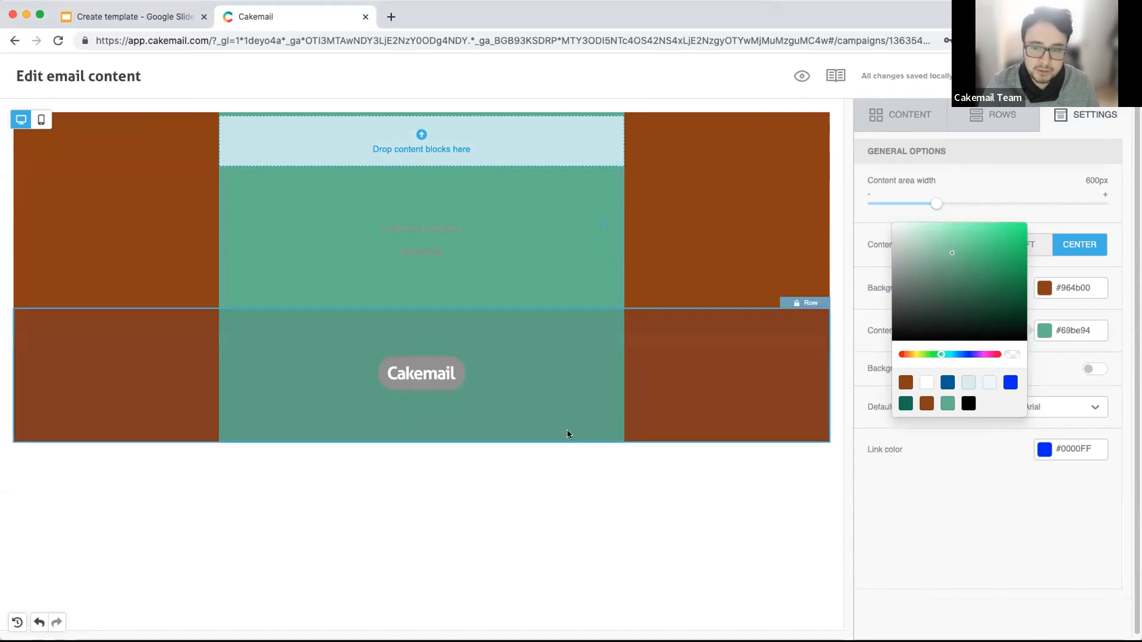
click(1066, 347)
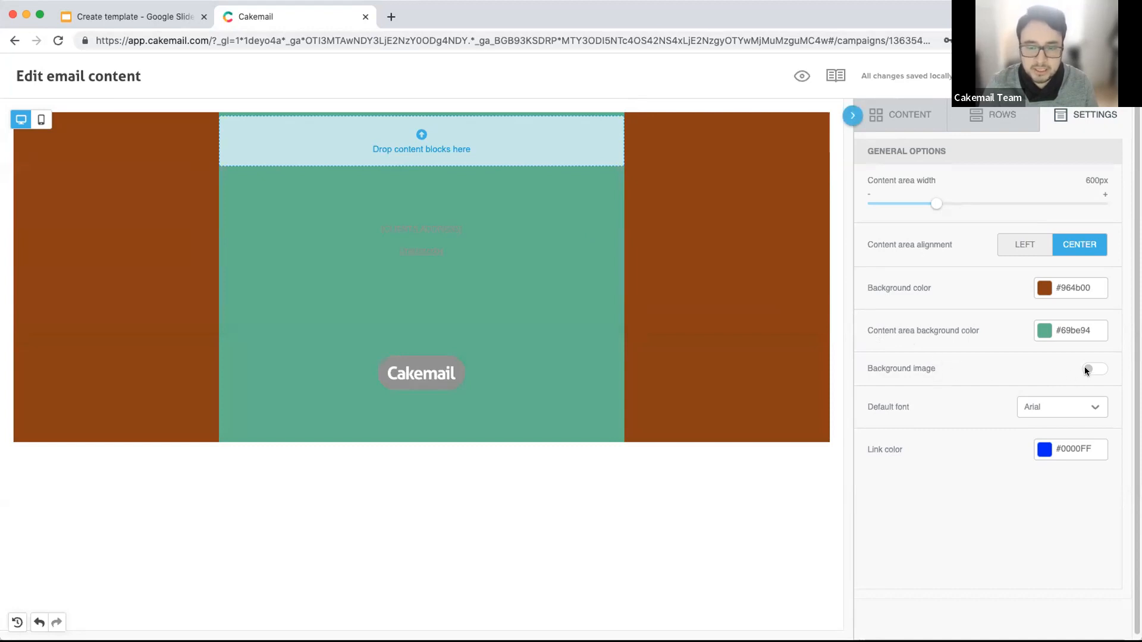
Step: Look through the available default fonts and keep Arial
click(1047, 406)
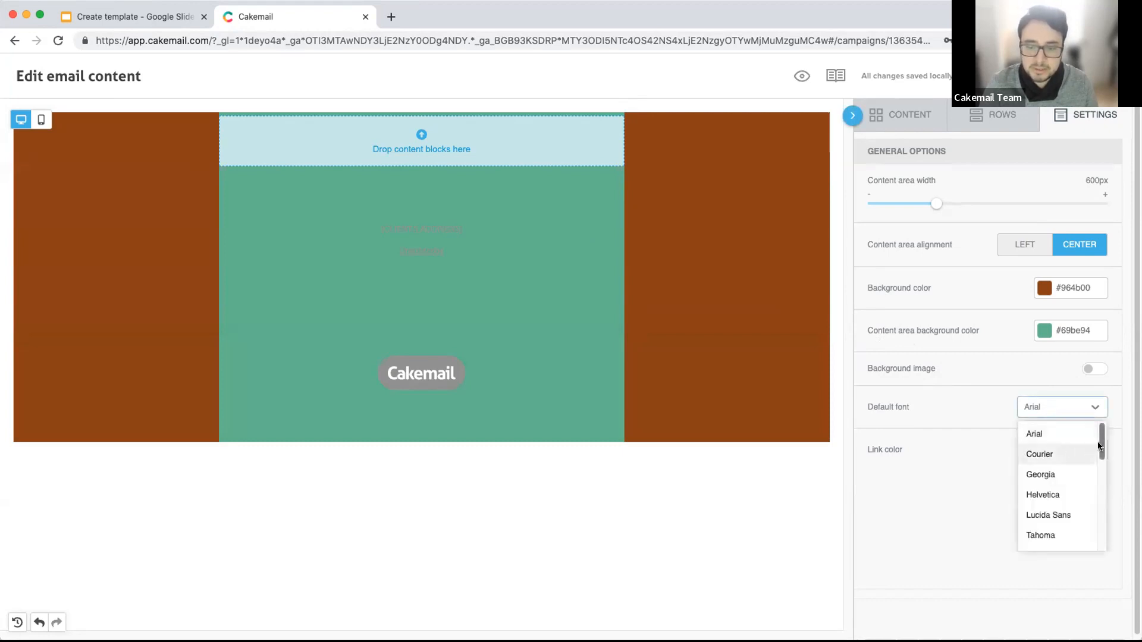
mouse_move(1098, 446)
mouse_down()
mouse_move(1097, 543)
mouse_move(1100, 439)
mouse_up()
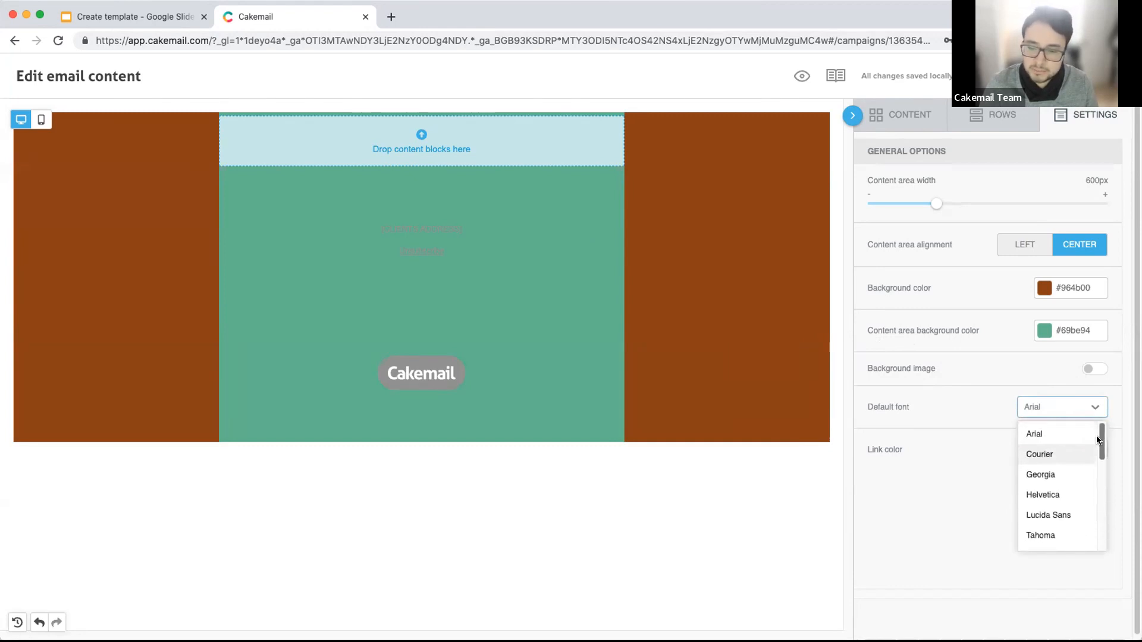
click(1050, 435)
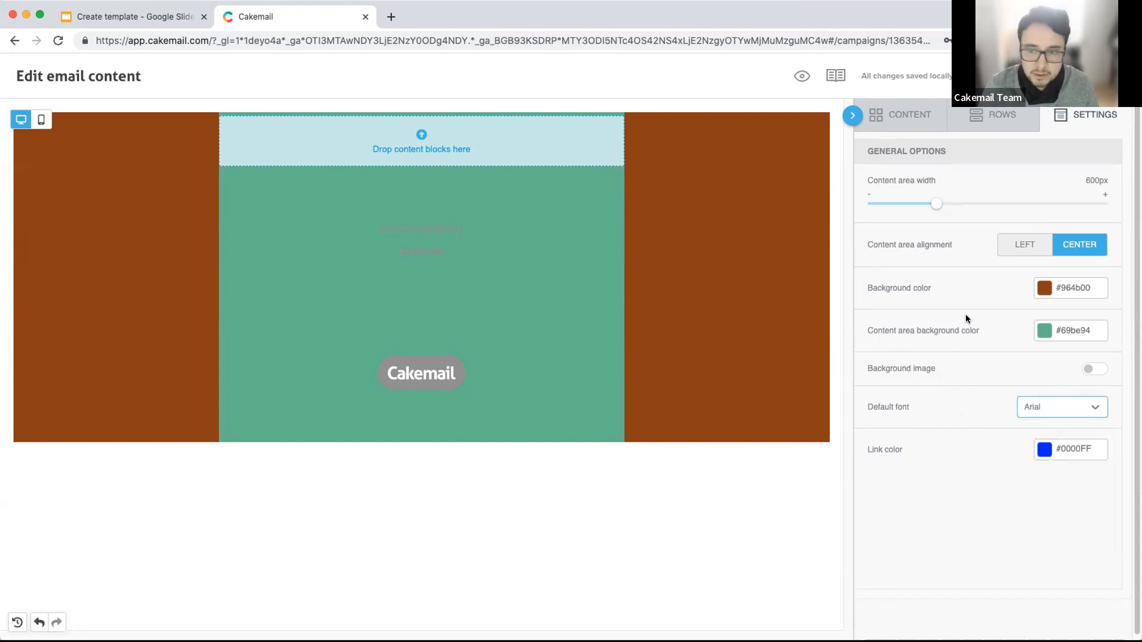
Step: Add an empty two-column row with a narrow left and wide right column below the first row
click(981, 129)
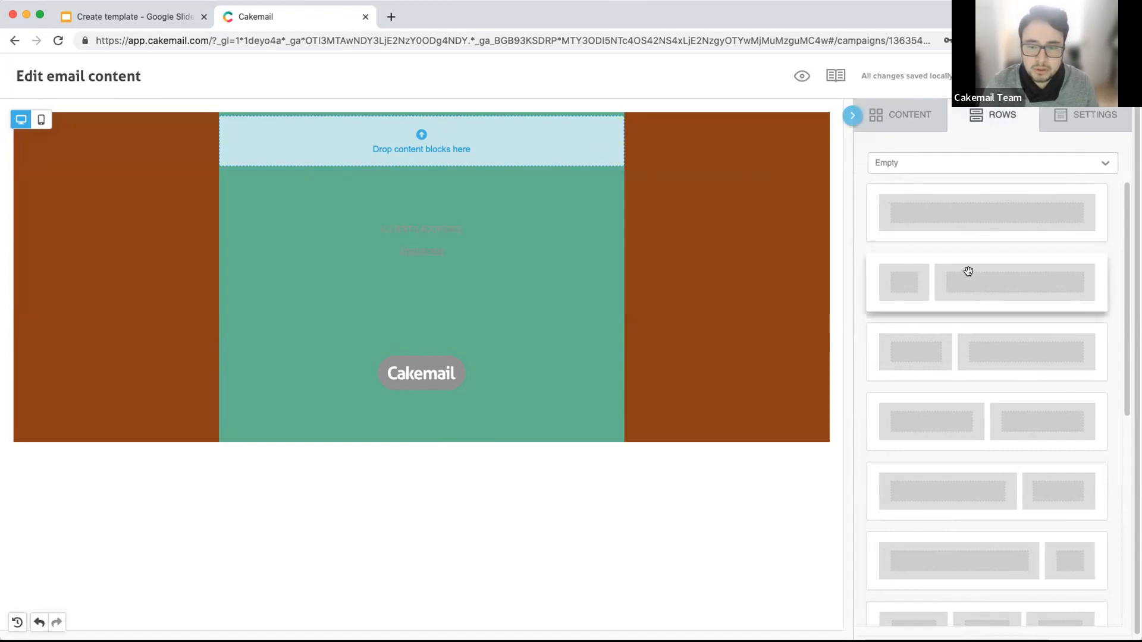
drag(987, 276, 412, 173)
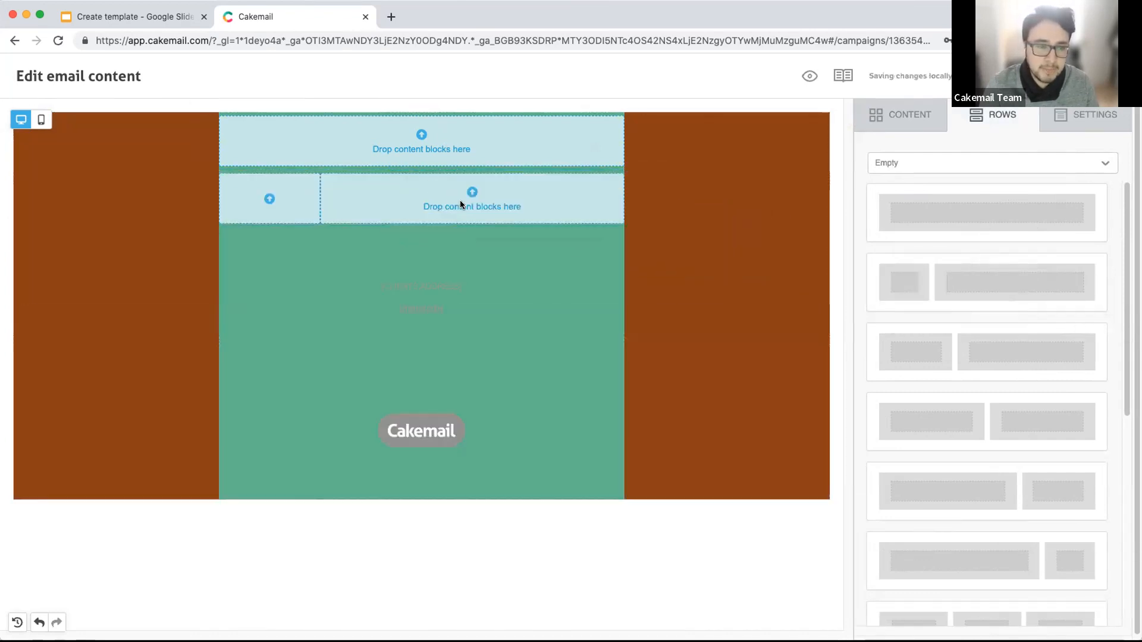
click(384, 142)
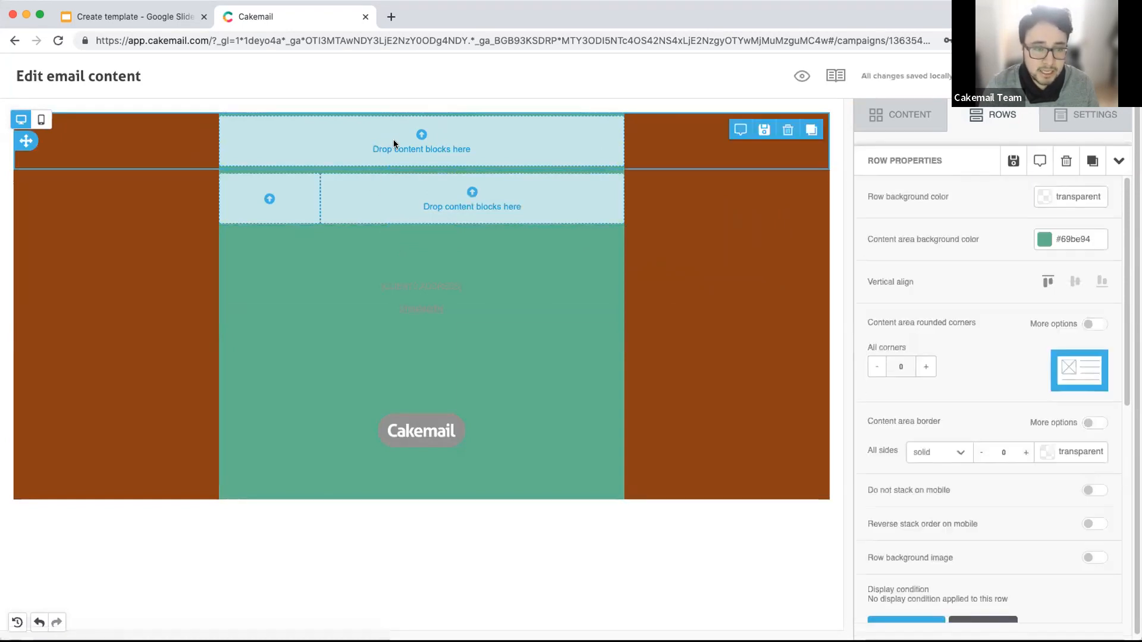
click(329, 193)
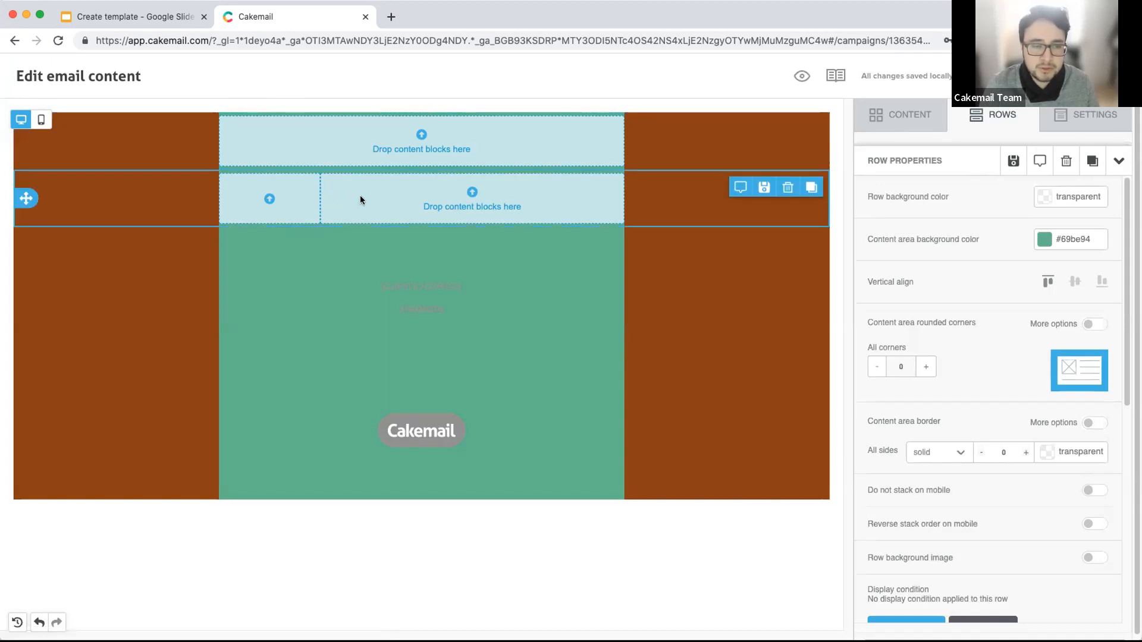
Step: Place a title block in the empty single-column row at the start of the email
click(901, 119)
mouse_move(899, 175)
mouse_down()
mouse_move(670, 162)
mouse_move(455, 127)
mouse_move(479, 121)
mouse_up()
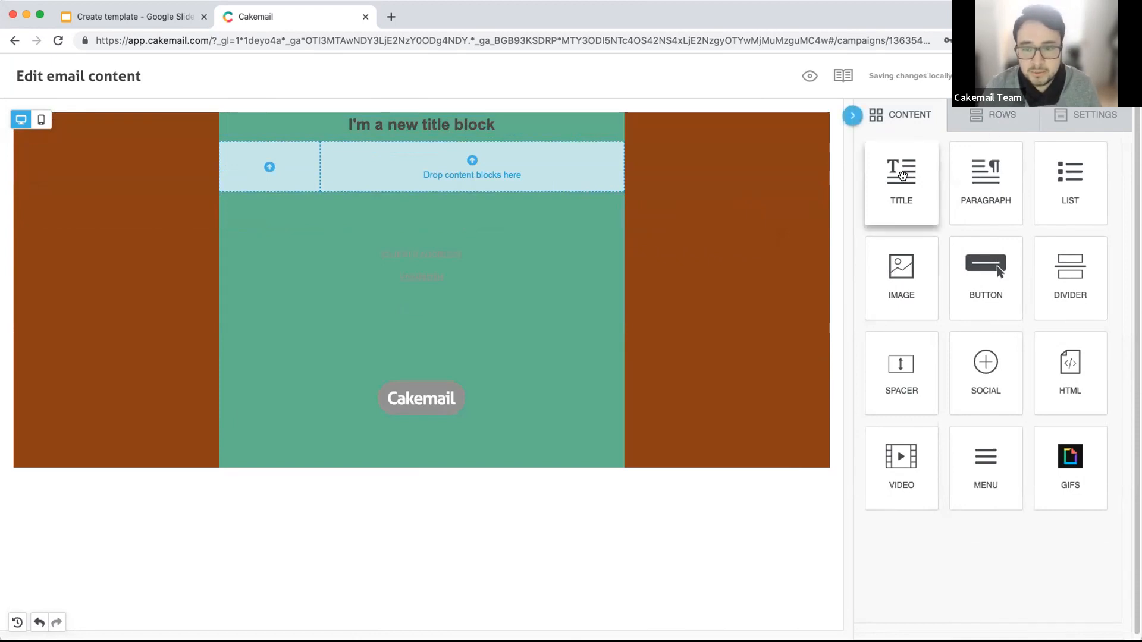
drag(900, 174, 788, 172)
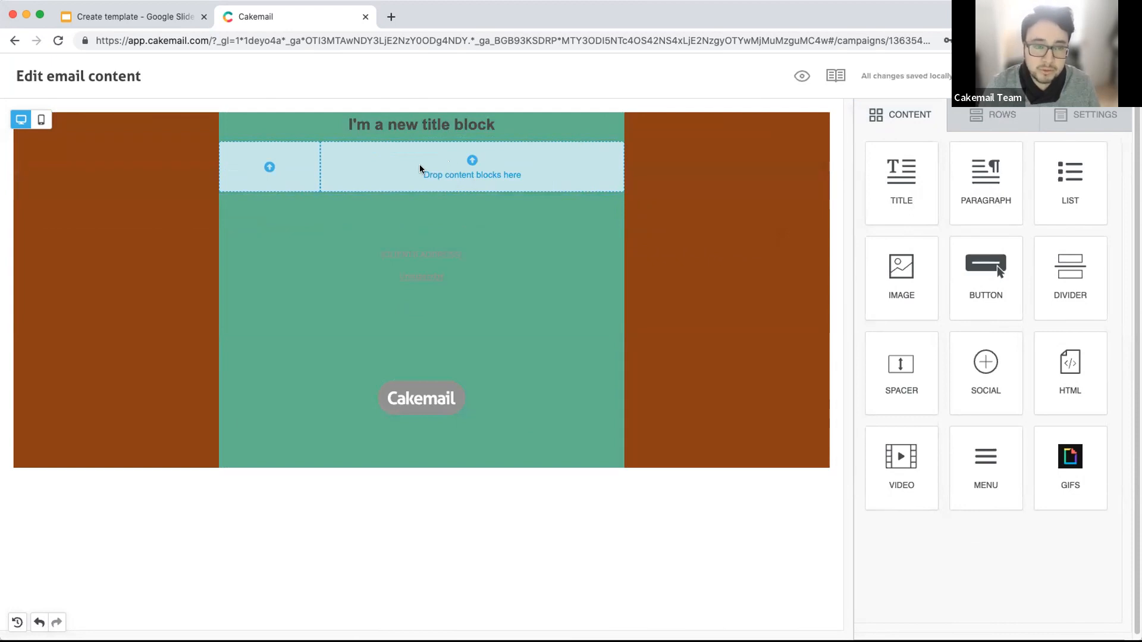
Step: Replace the title block's placeholder text with "Welcome to Tune Twisters"
click(451, 125)
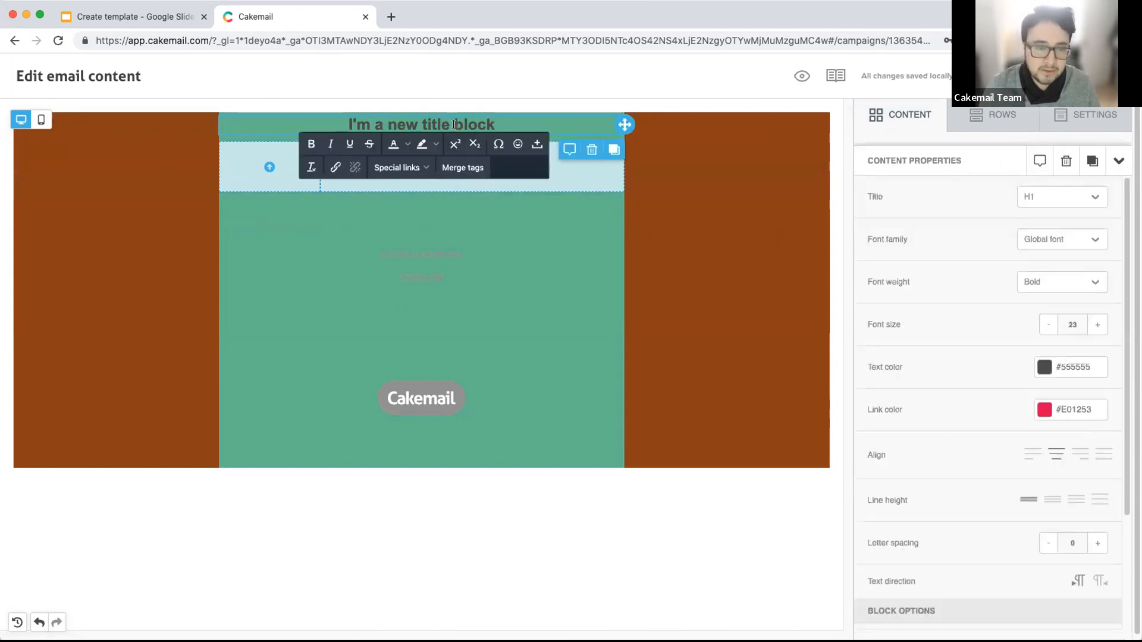
drag(345, 124, 373, 121)
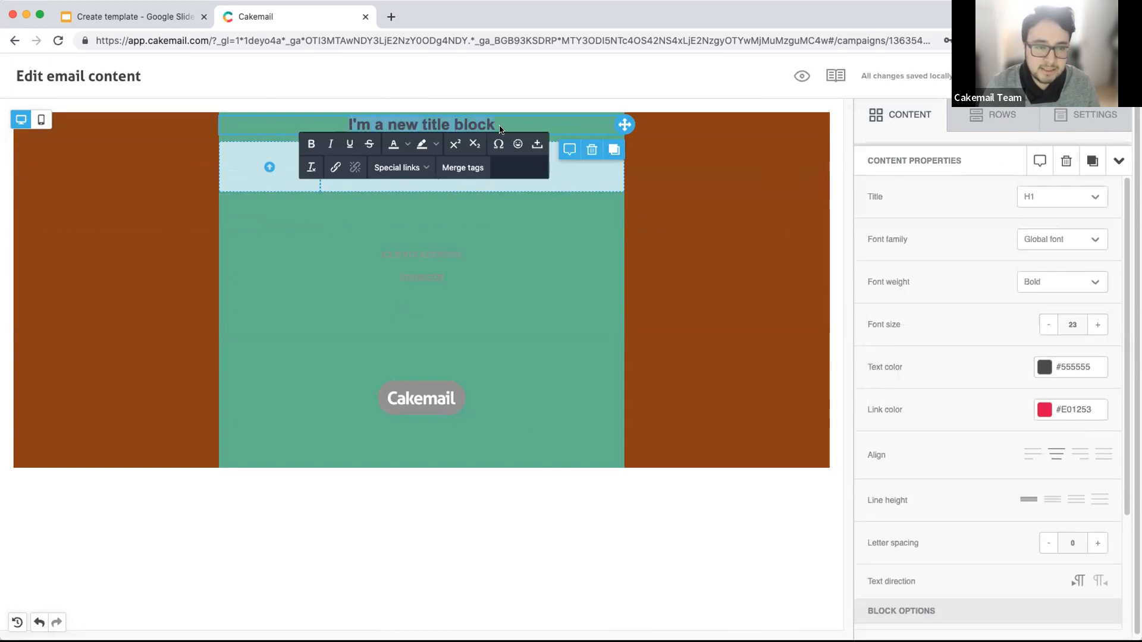
key(BackSpace)
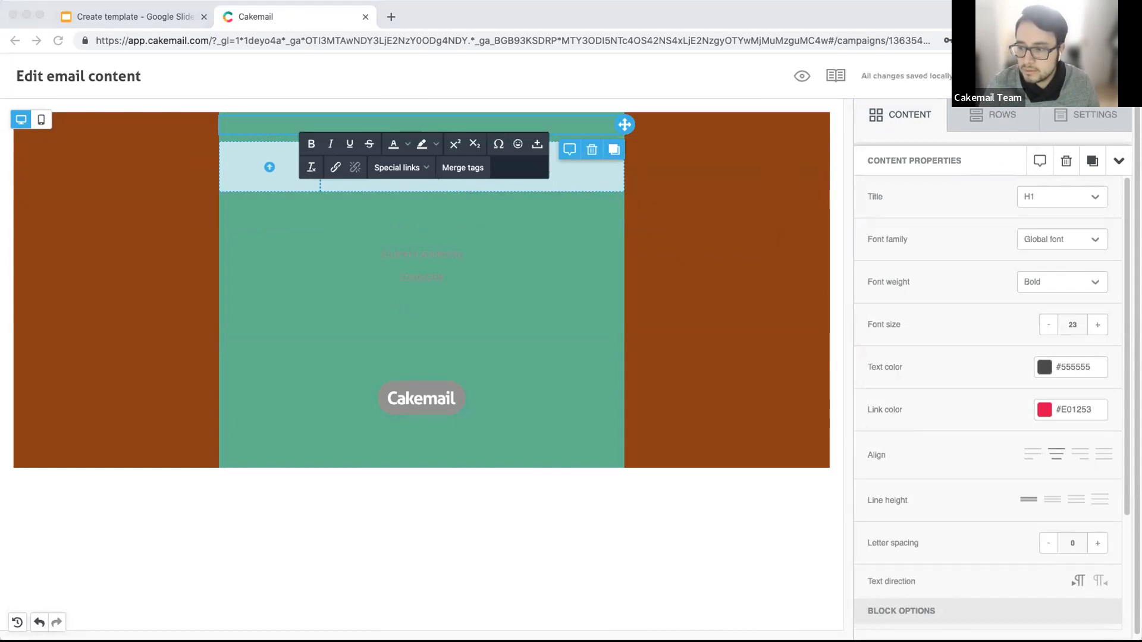
click(276, 124)
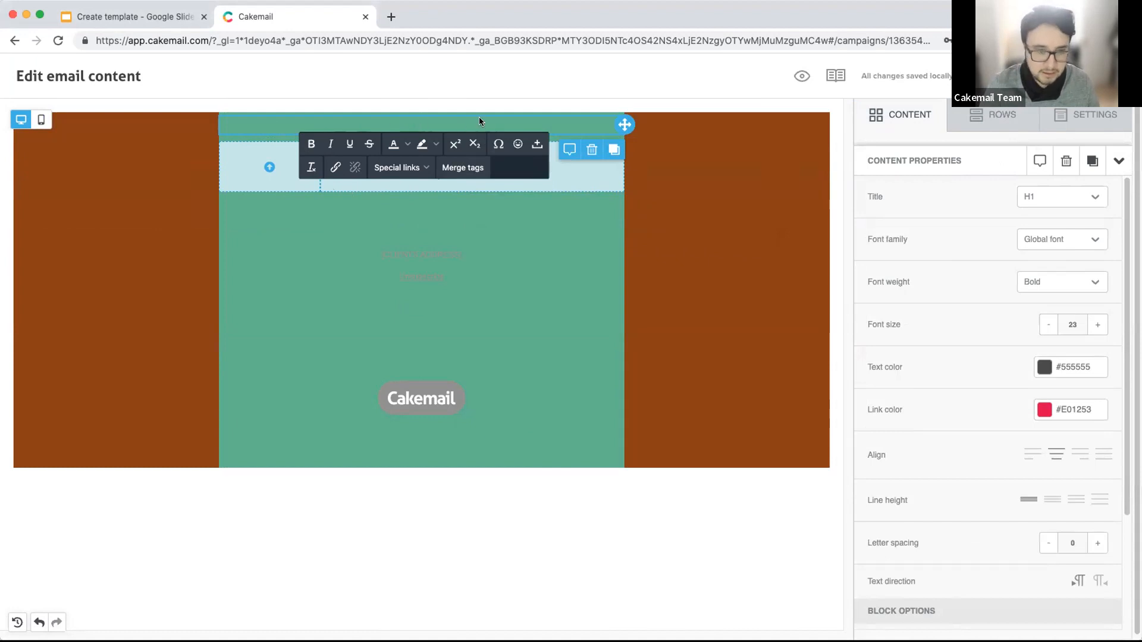
text(Welcome to Tune Twisters)
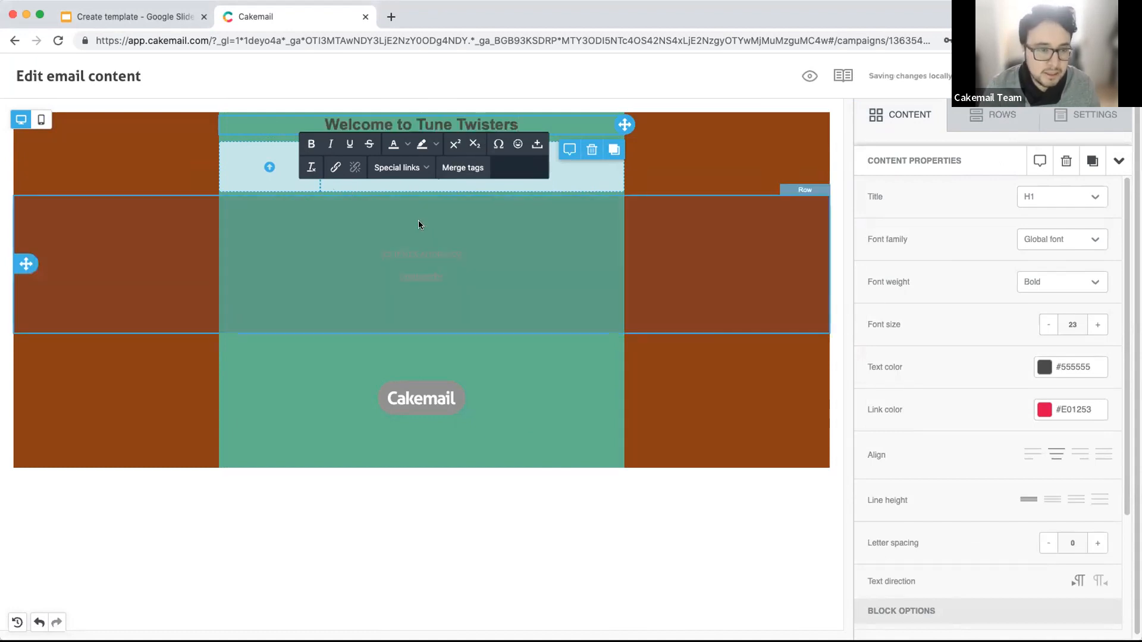
click(418, 220)
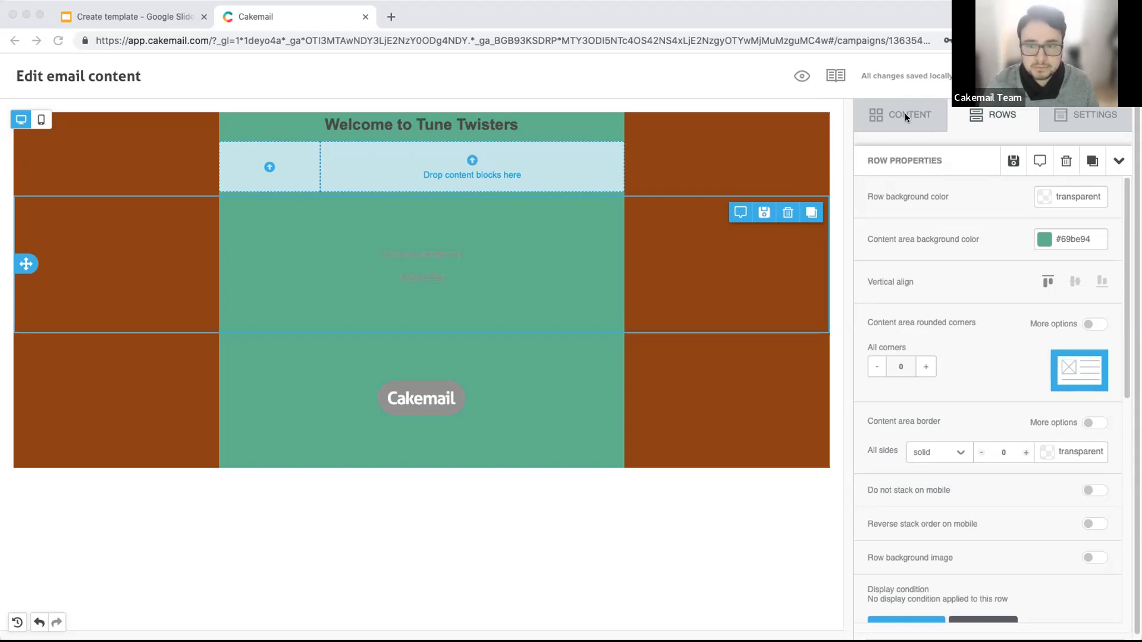
Step: Add an empty single-column row above the title and place an HTML block in it
click(971, 118)
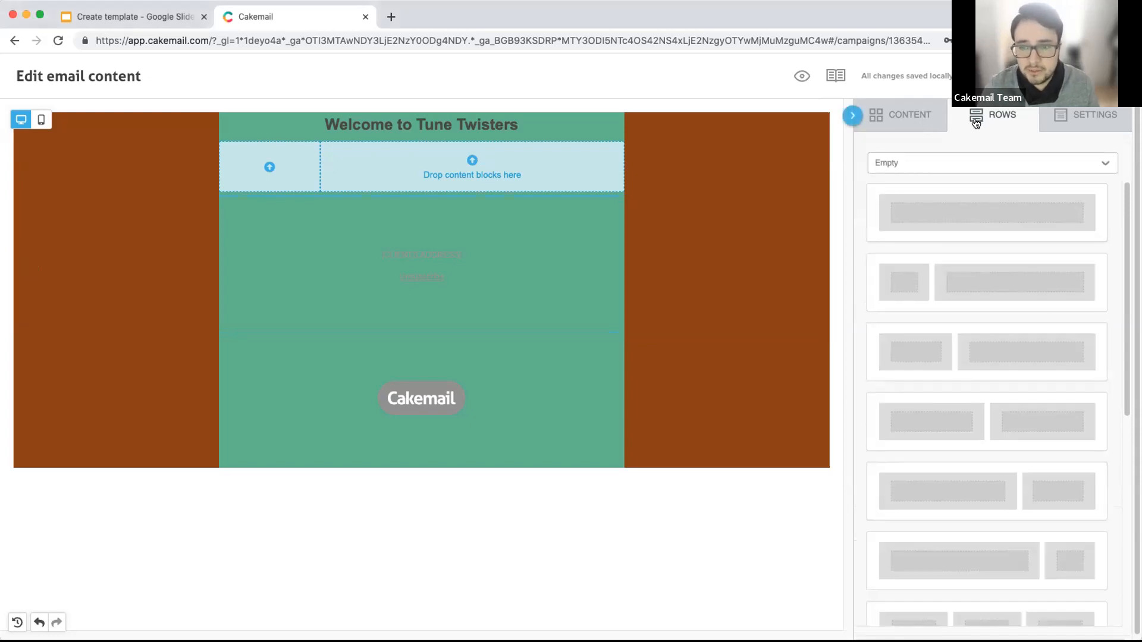
drag(900, 194, 429, 113)
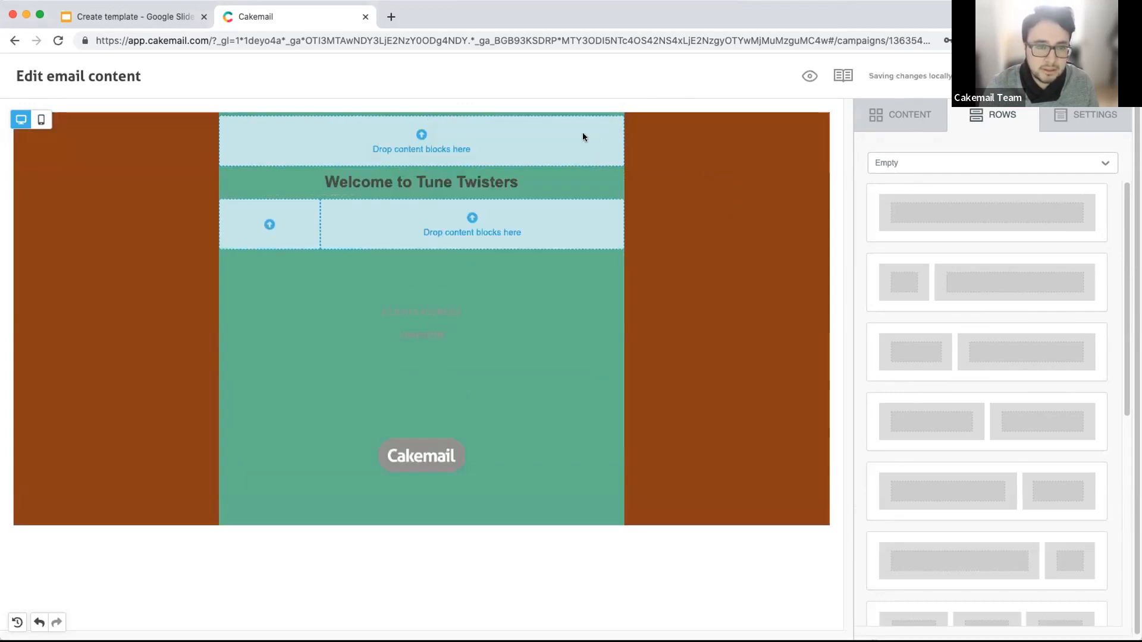
click(888, 117)
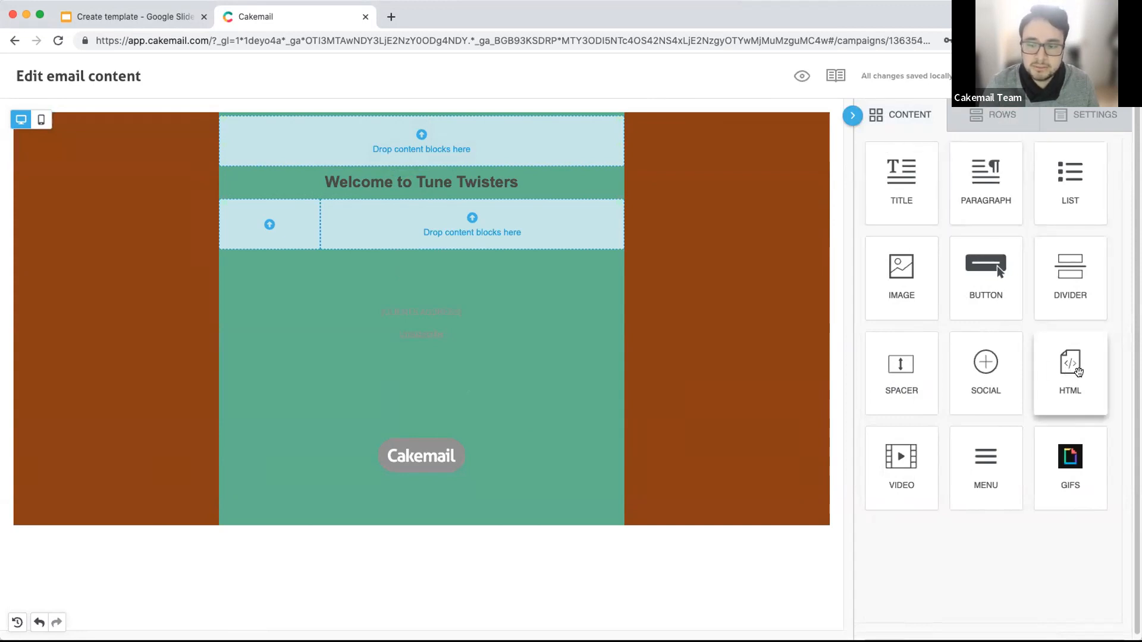
drag(1078, 372, 423, 141)
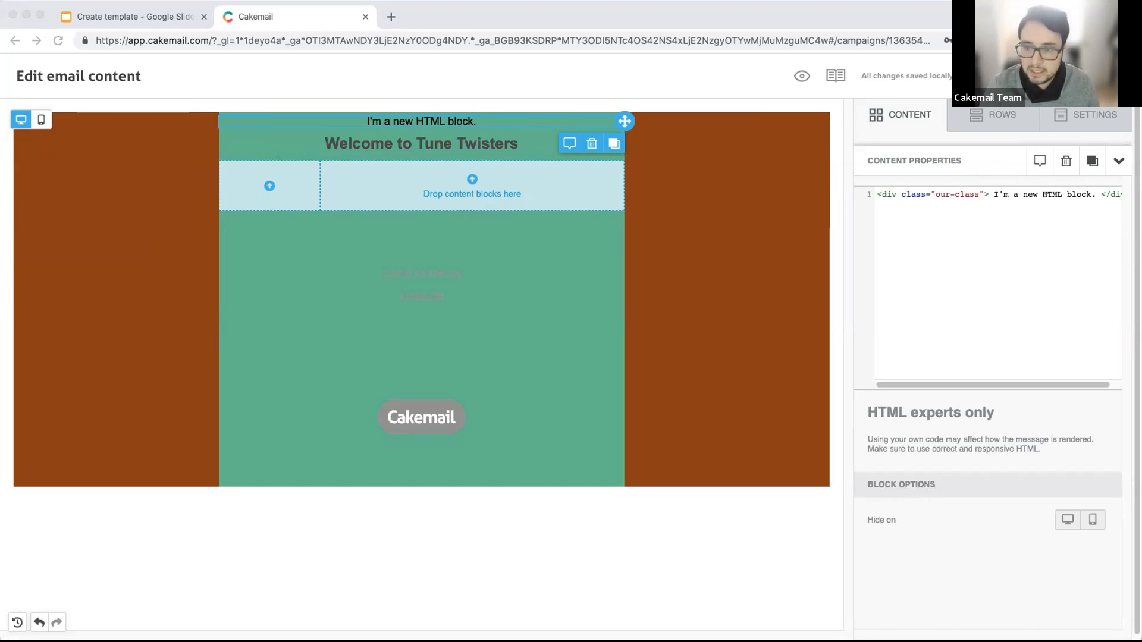
Step: Replace the HTML block's default code with the copied preheader div code
click(951, 252)
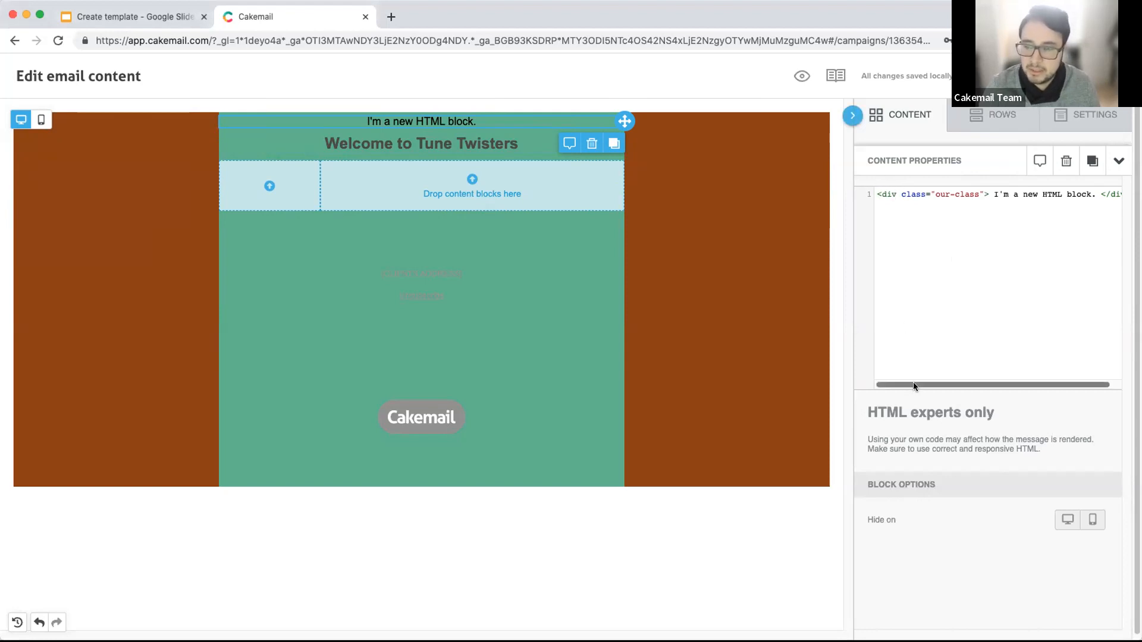
click(868, 186)
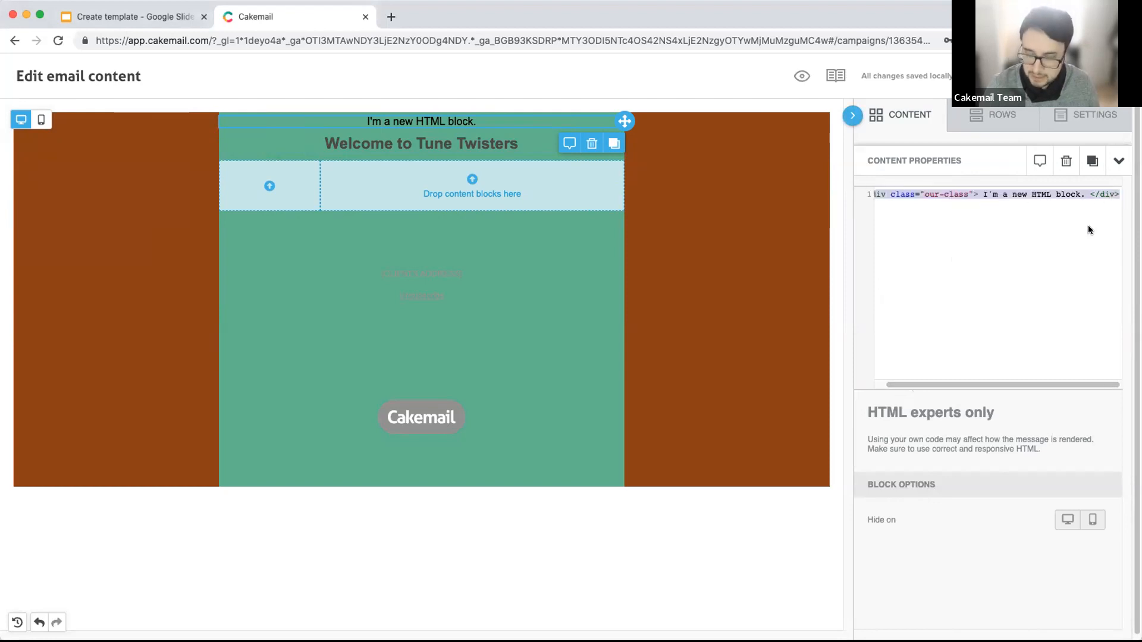
key(BackSpace)
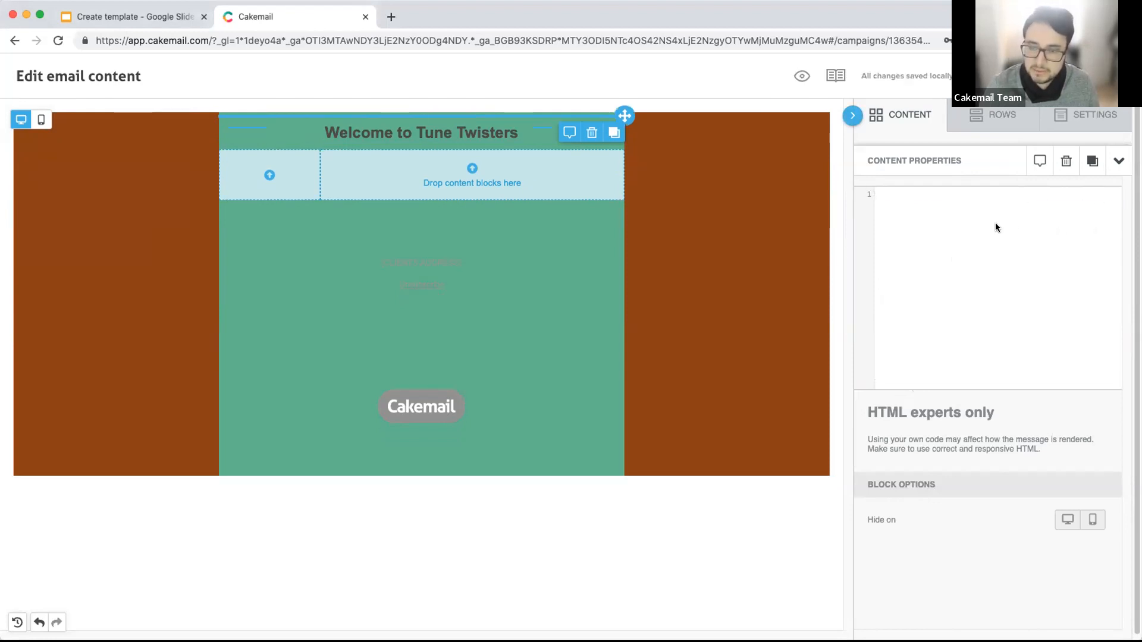
key(super+v)
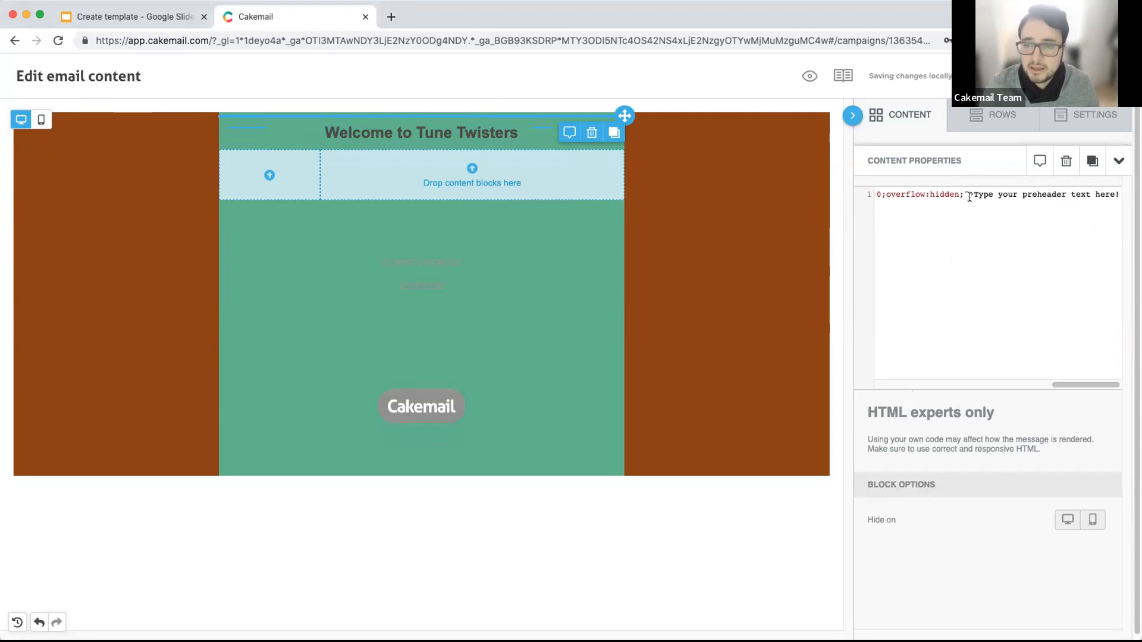
Step: Examine the pasted preheader code from its opening div tag through to the placeholder text
click(970, 197)
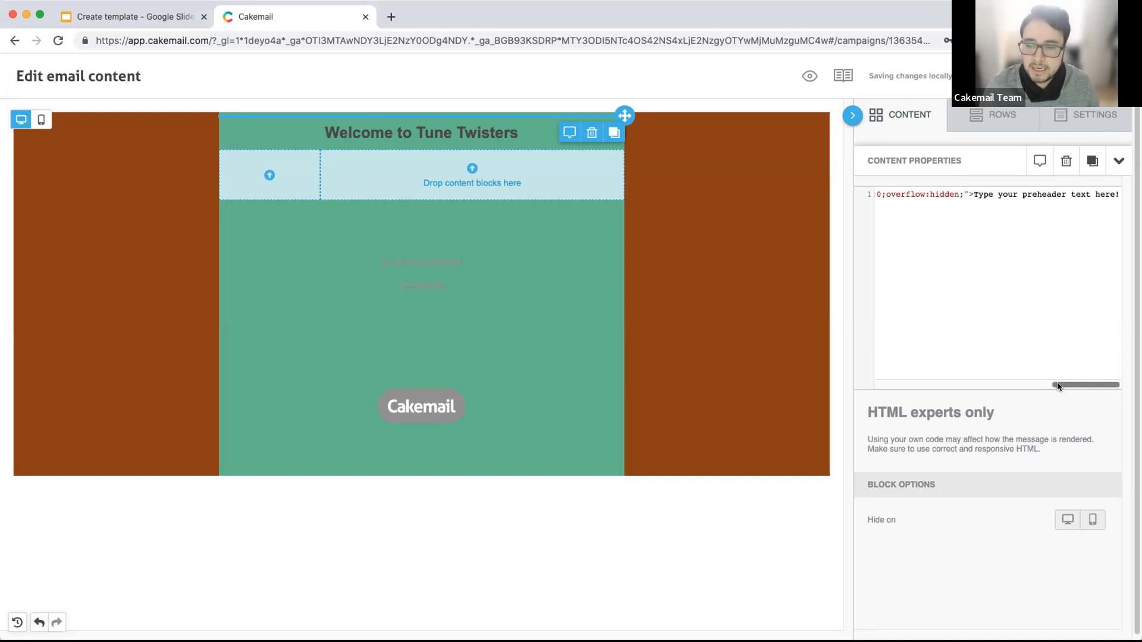
drag(1057, 385, 868, 380)
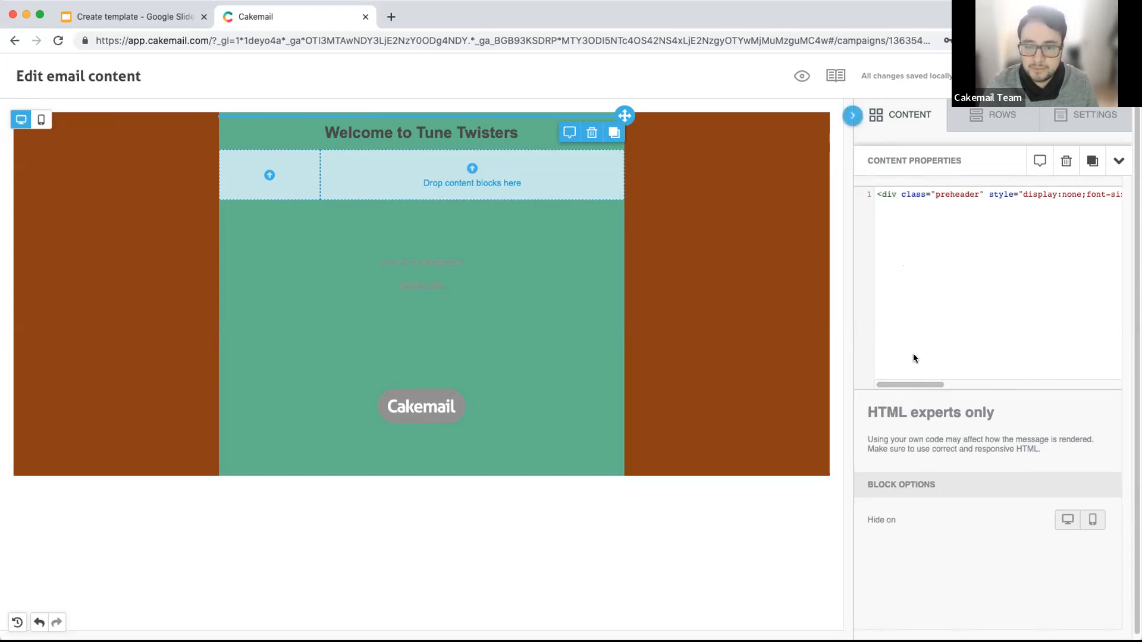
drag(915, 193, 897, 196)
click(958, 194)
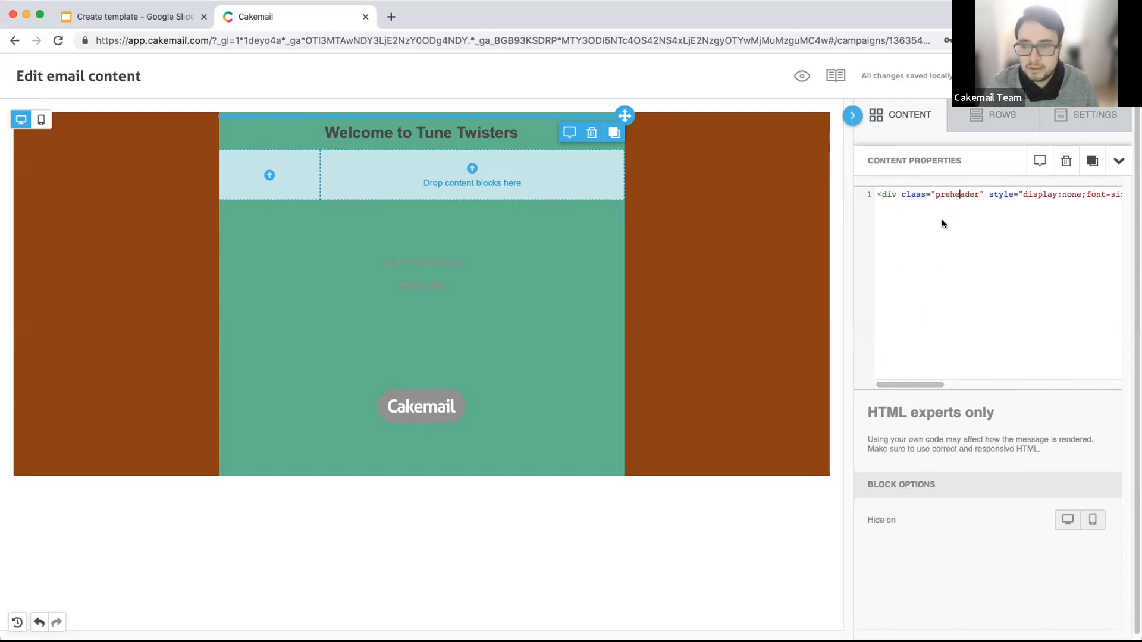
drag(903, 384, 1078, 384)
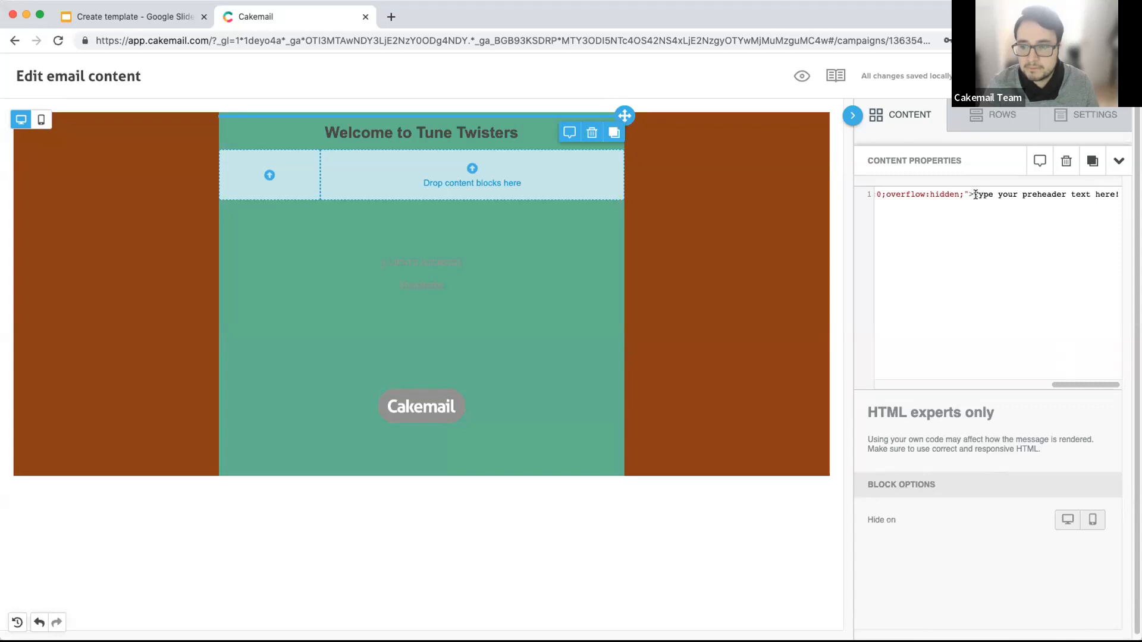
Step: Replace the placeholder text in the preheader code with the copied sentence beginning "Explore our unique selection of eco-friendly"
drag(973, 195, 1119, 196)
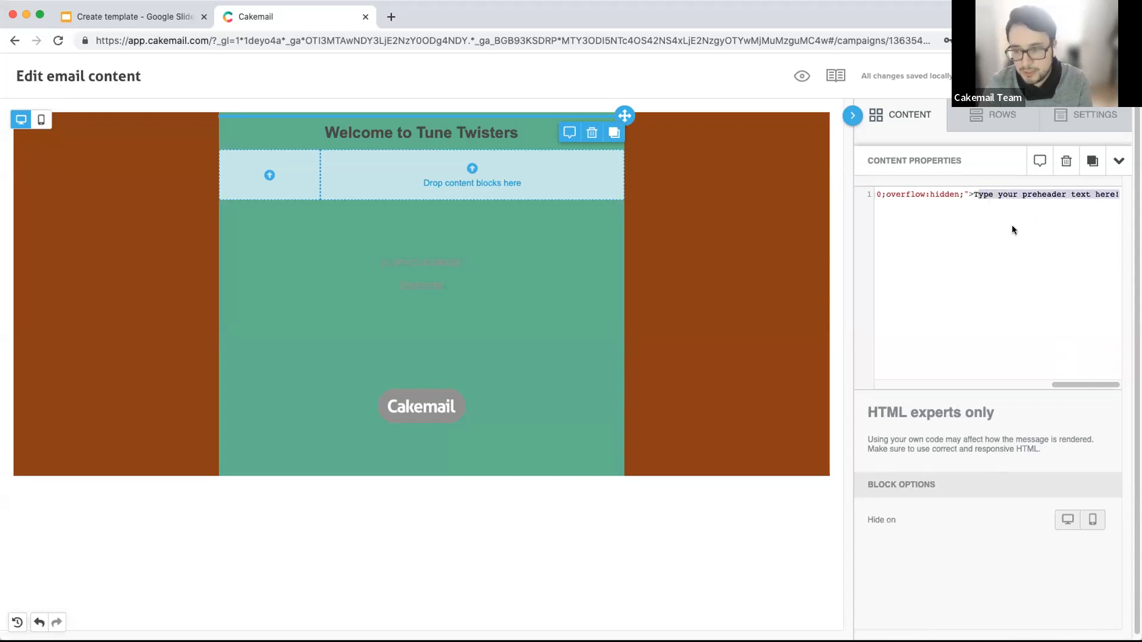
text(T)
key(BackSpace)
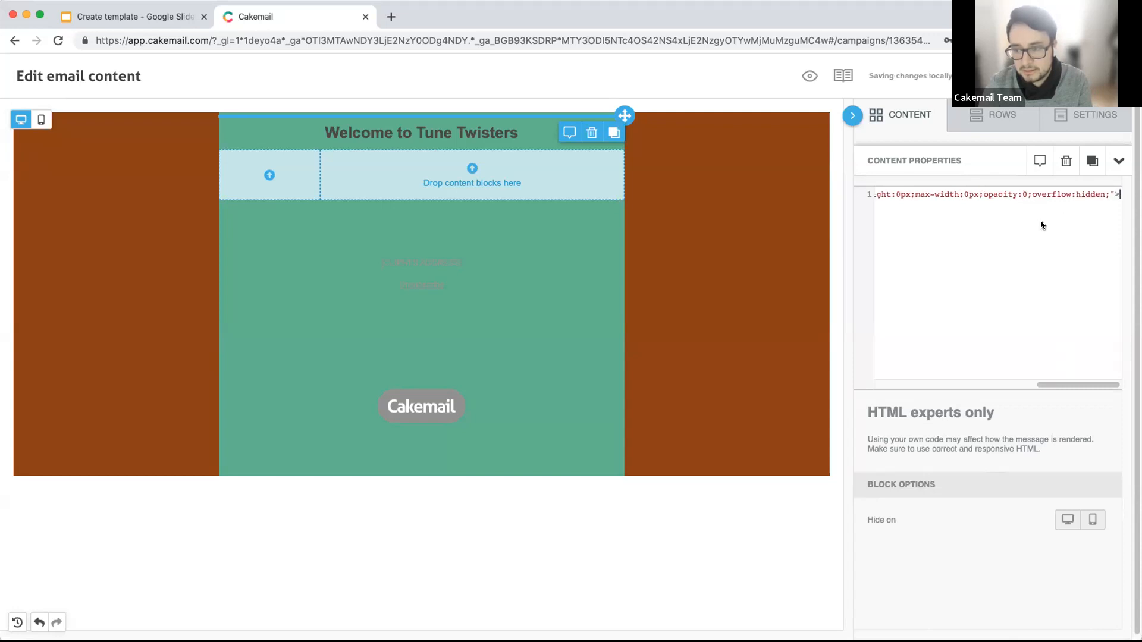
key(super+Tab)
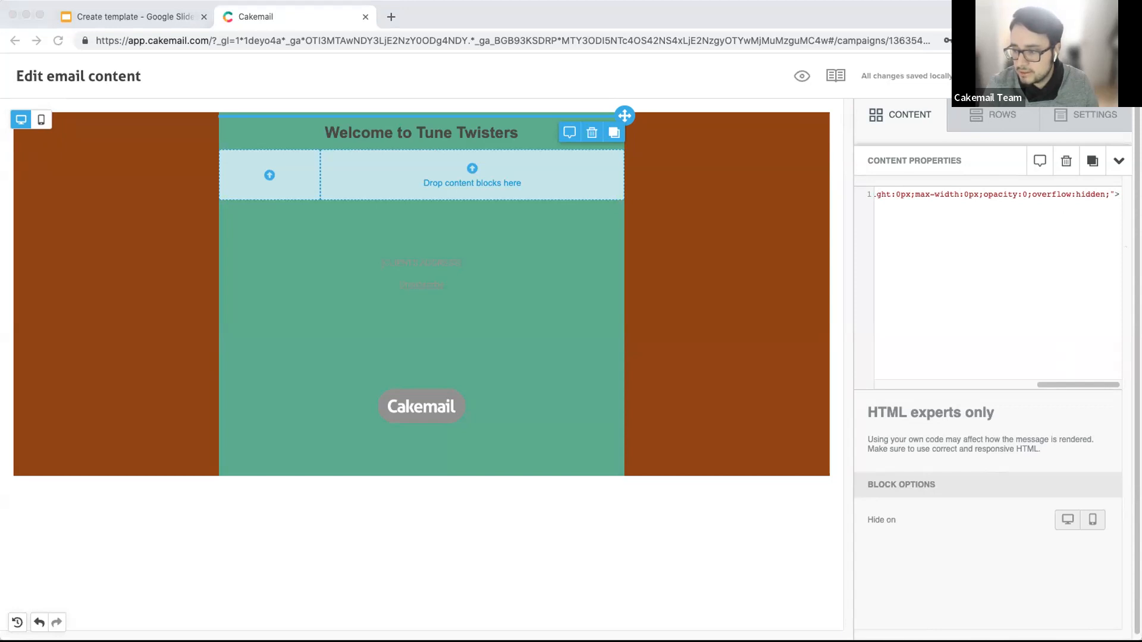
click(1104, 197)
key(super+v)
drag(1077, 382, 1034, 383)
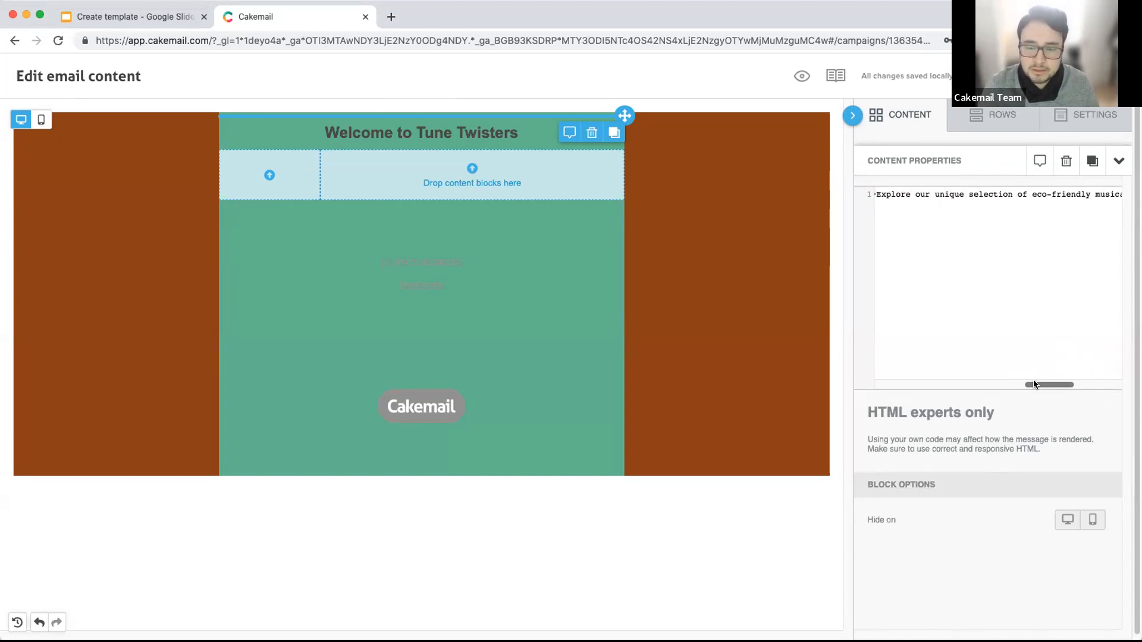
drag(1035, 385, 1036, 385)
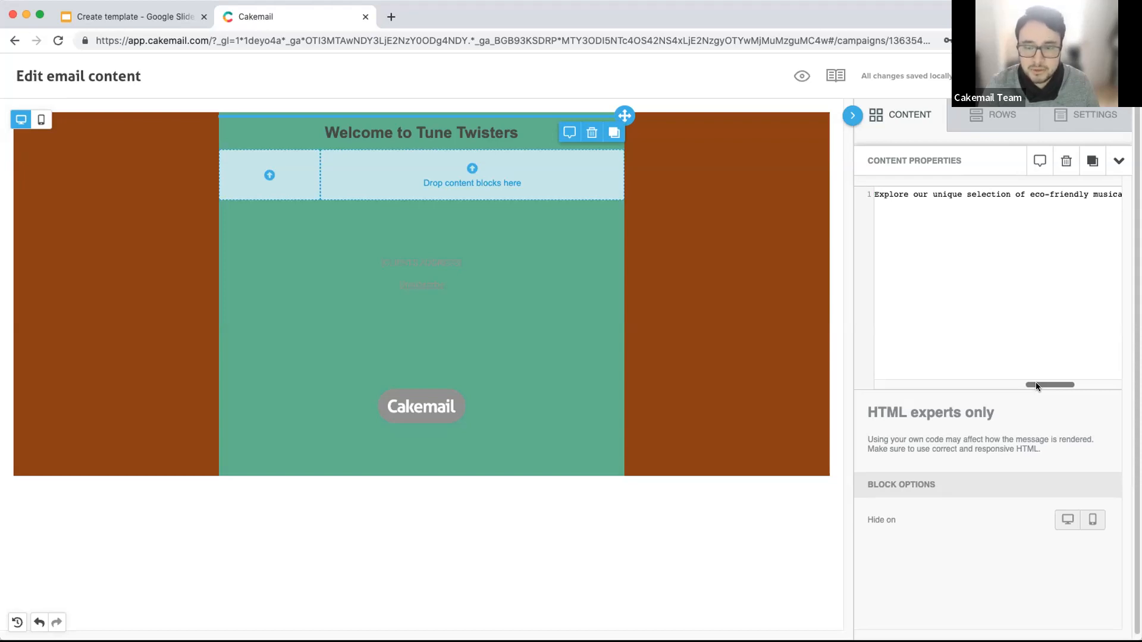
drag(1036, 385, 872, 385)
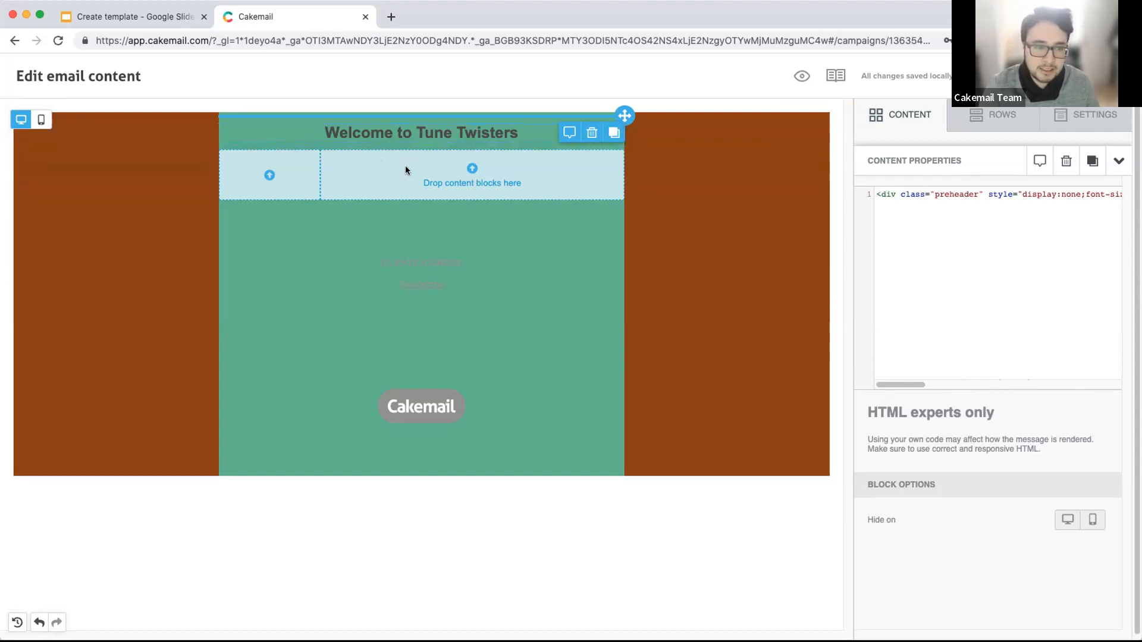
Step: Place an image block in the narrow column of the two-column row and insert the stored logo picture into it
click(976, 121)
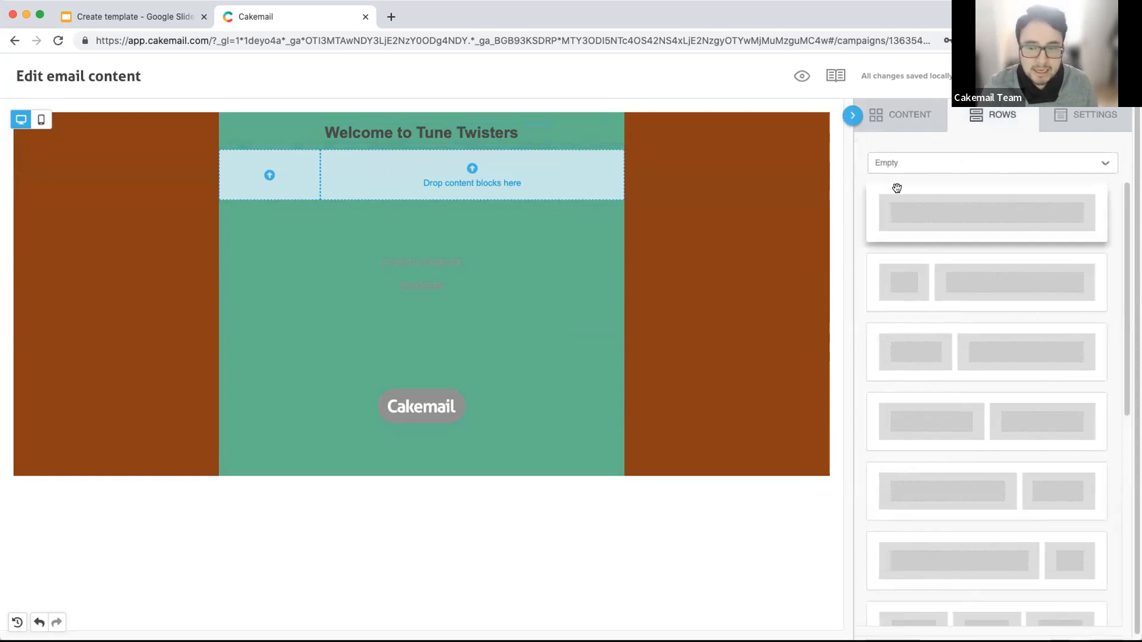
click(918, 125)
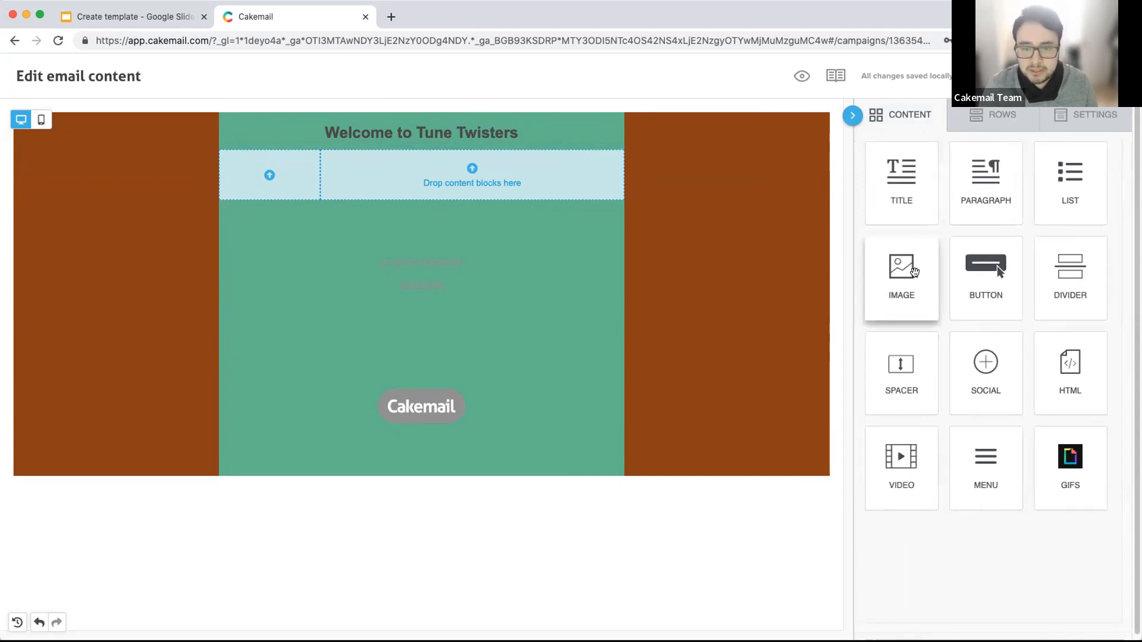
drag(895, 270, 289, 181)
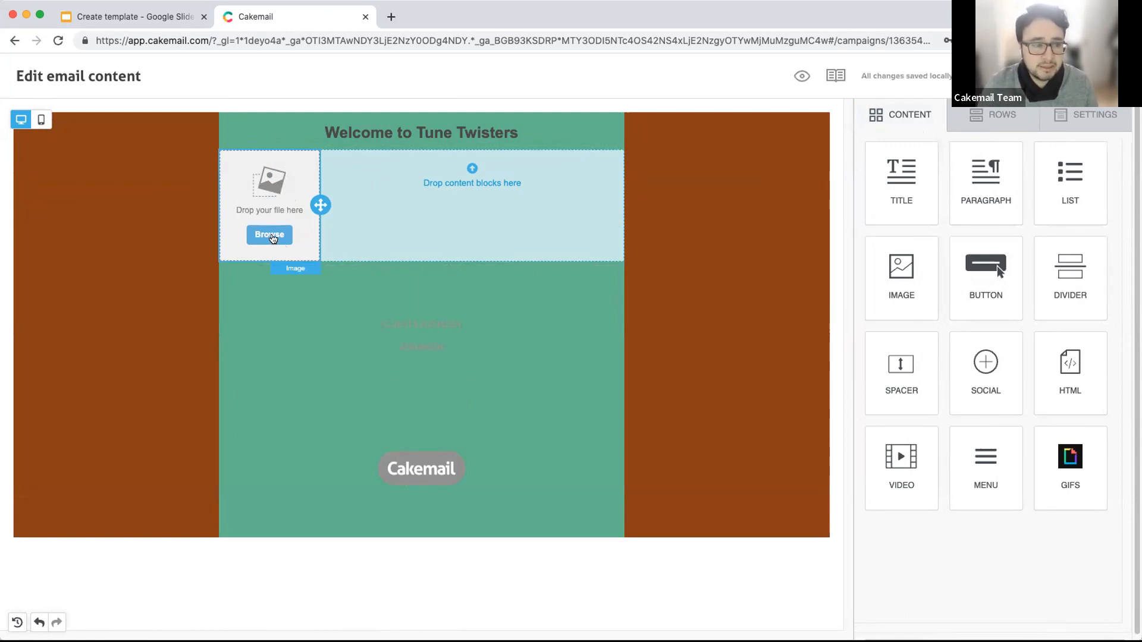
click(271, 236)
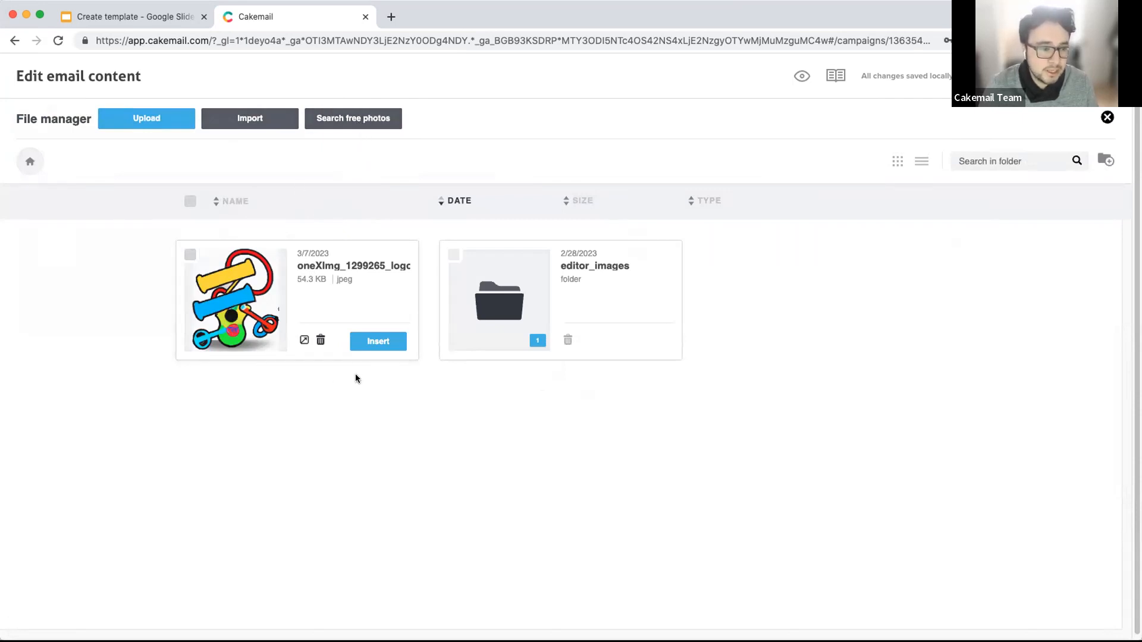
click(369, 344)
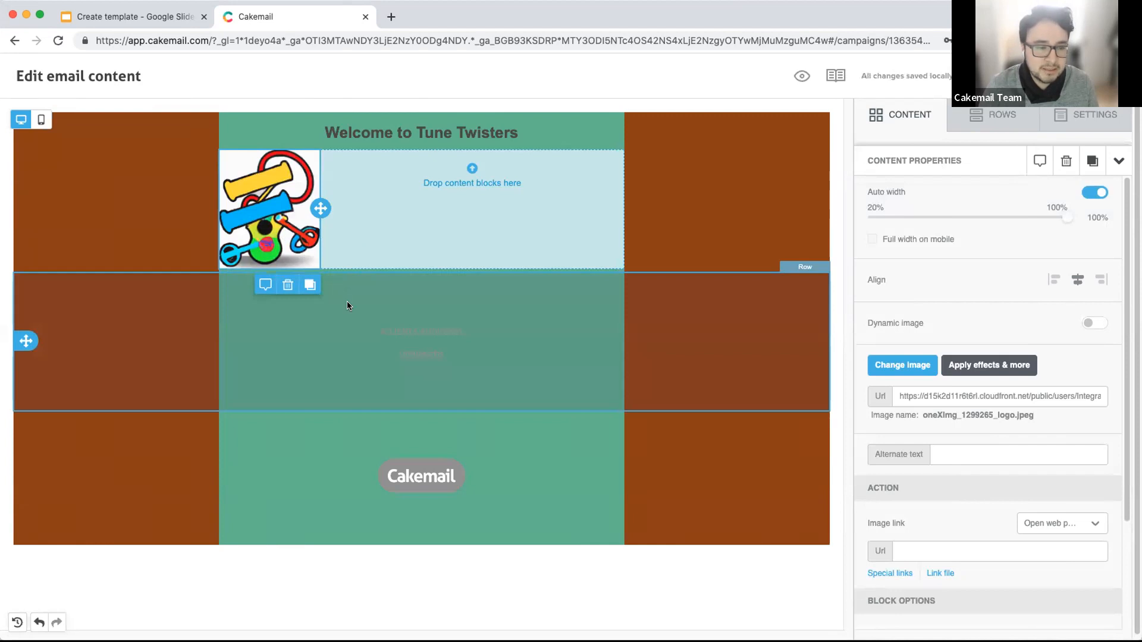
Step: Add a title block to the wide column beside the logo image
click(526, 228)
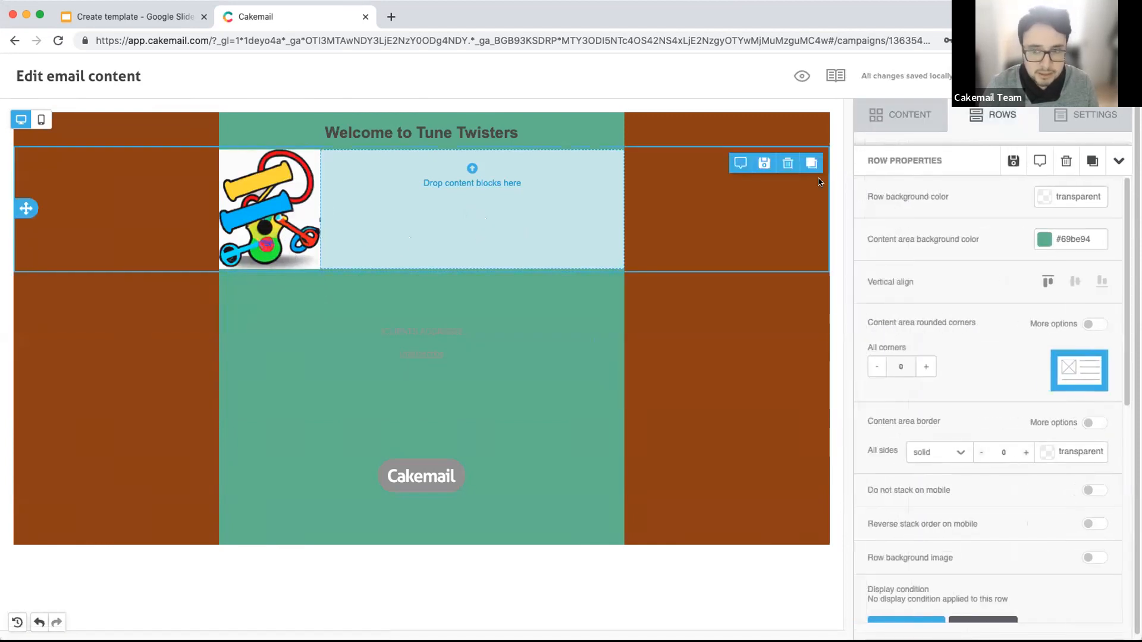
click(852, 115)
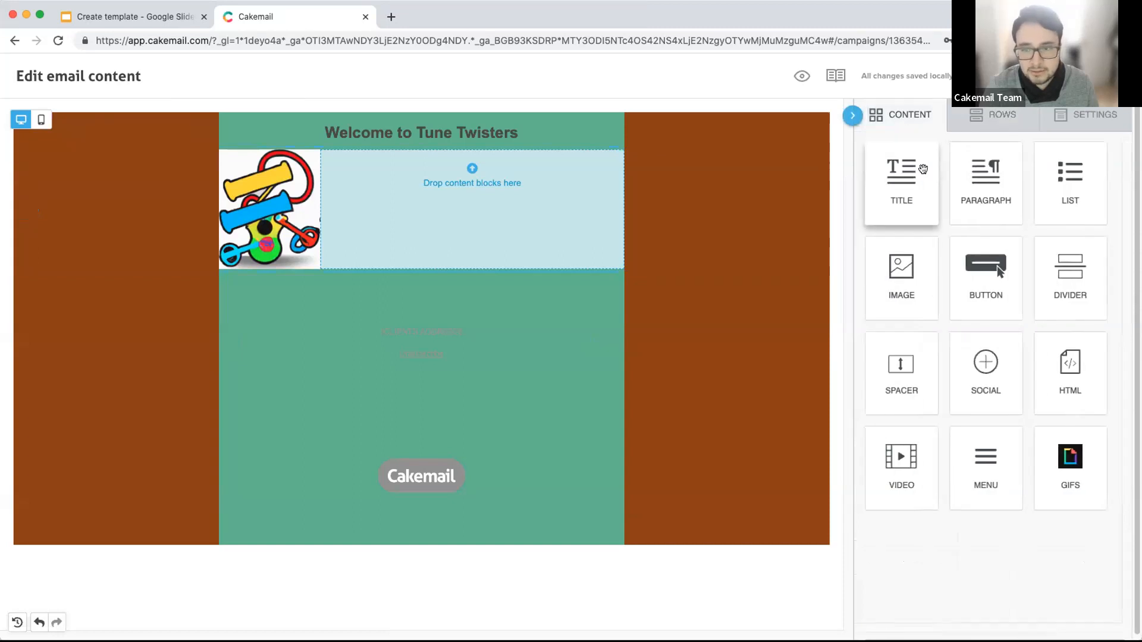
mouse_move(918, 171)
mouse_down()
mouse_move(777, 191)
mouse_move(492, 185)
mouse_up()
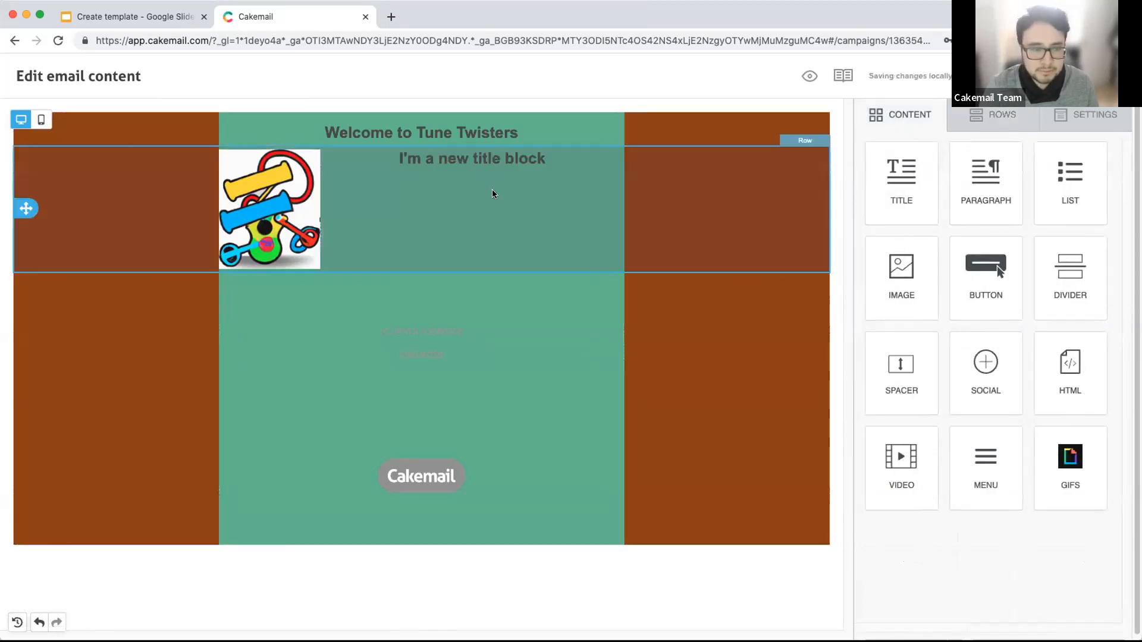
Step: Replace the placeholder text of the title beside the logo with "Tune Twisters"
click(551, 161)
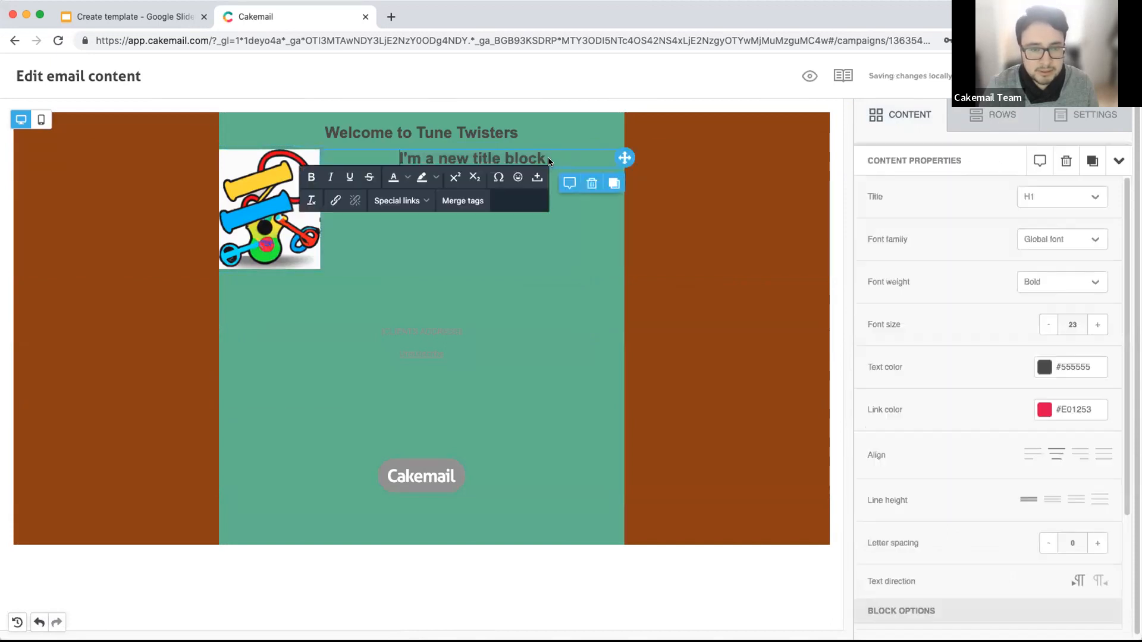
click(548, 160)
drag(459, 160, 388, 159)
text(Tu)
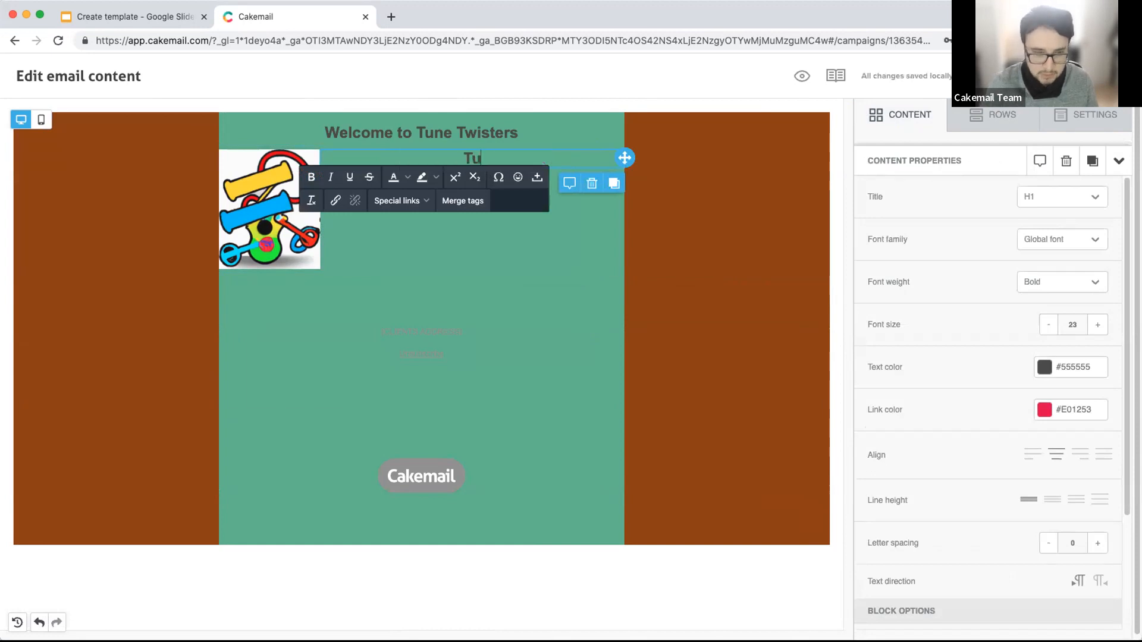
text(ne Twisters)
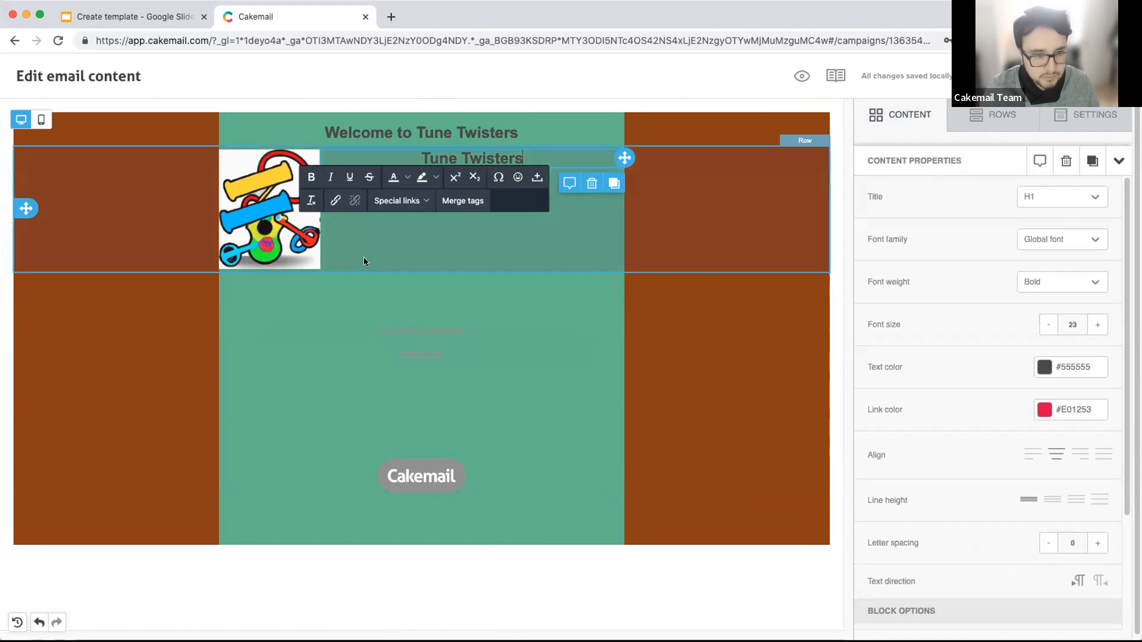
click(368, 288)
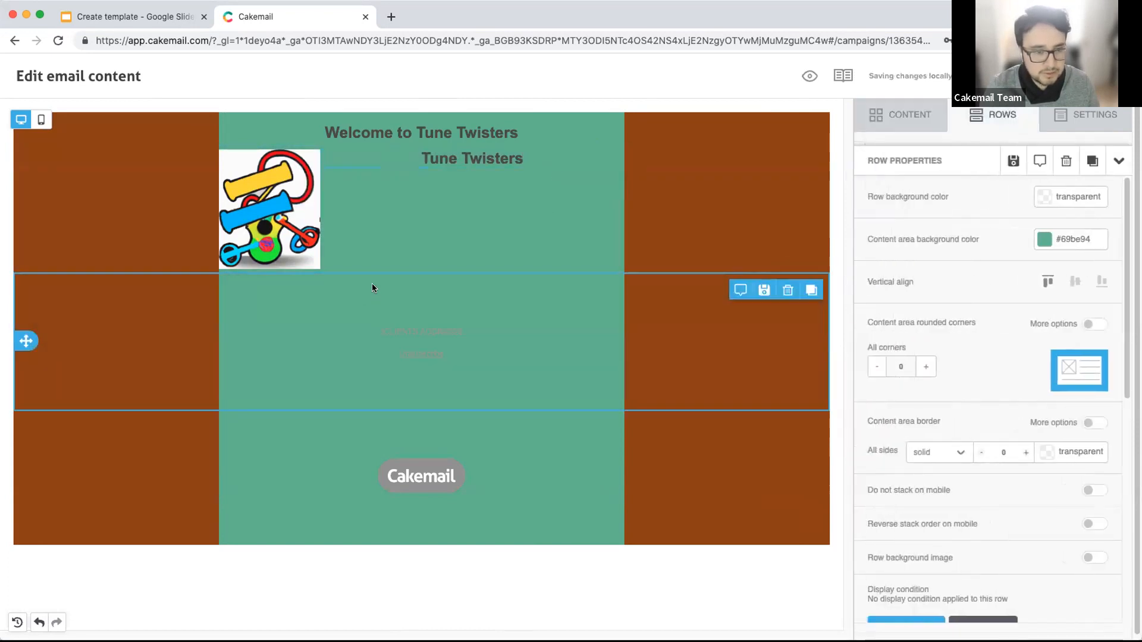
Step: Move the text "Welcome to Tune Twisters" from the upper title into the title beside the logo, replacing its text
click(433, 132)
drag(519, 132, 415, 130)
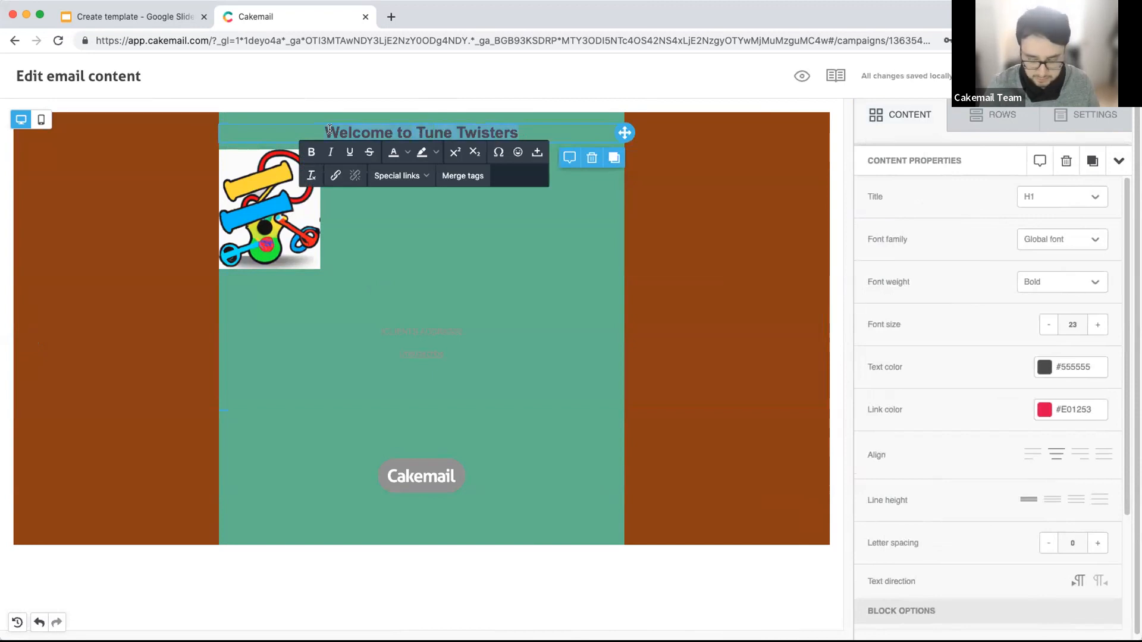
key(super+x)
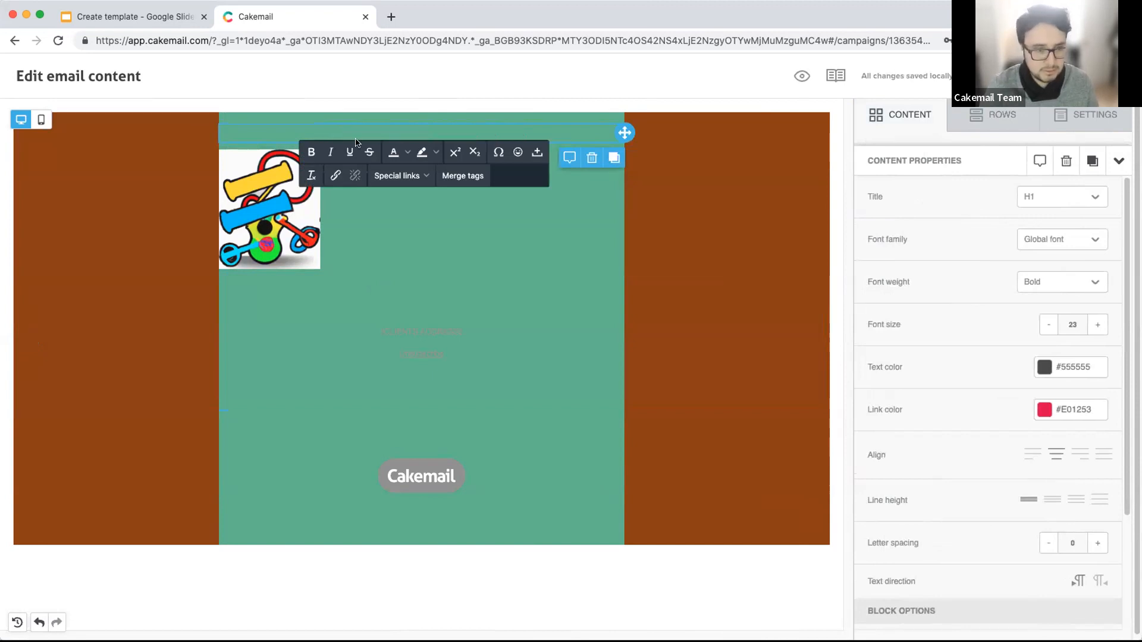
click(394, 214)
click(505, 152)
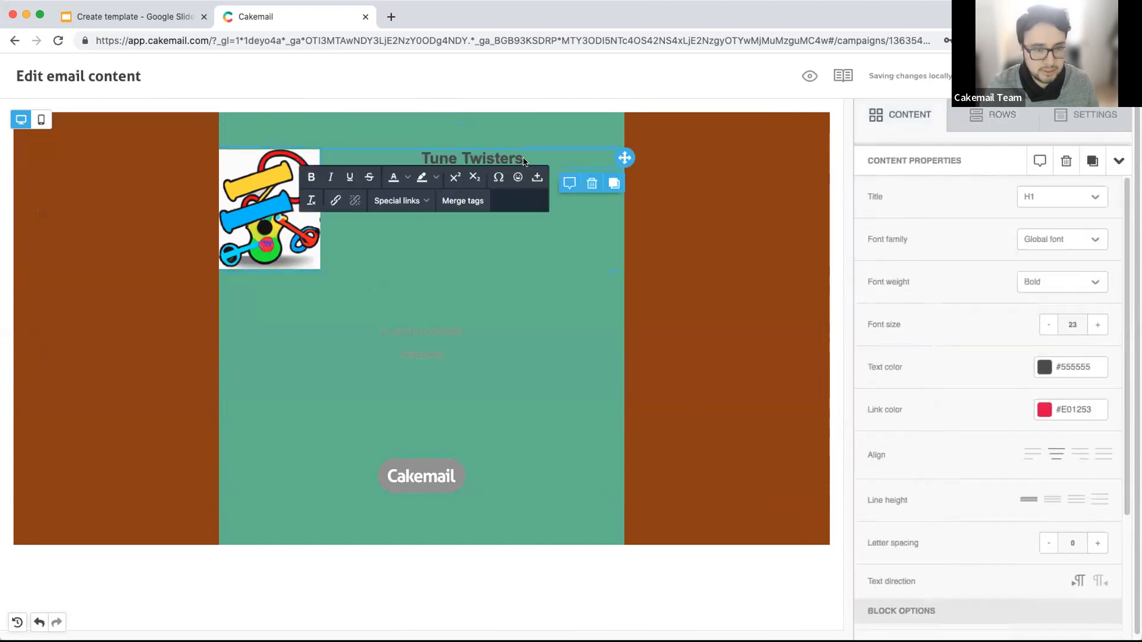
key(super+a)
key(super+v)
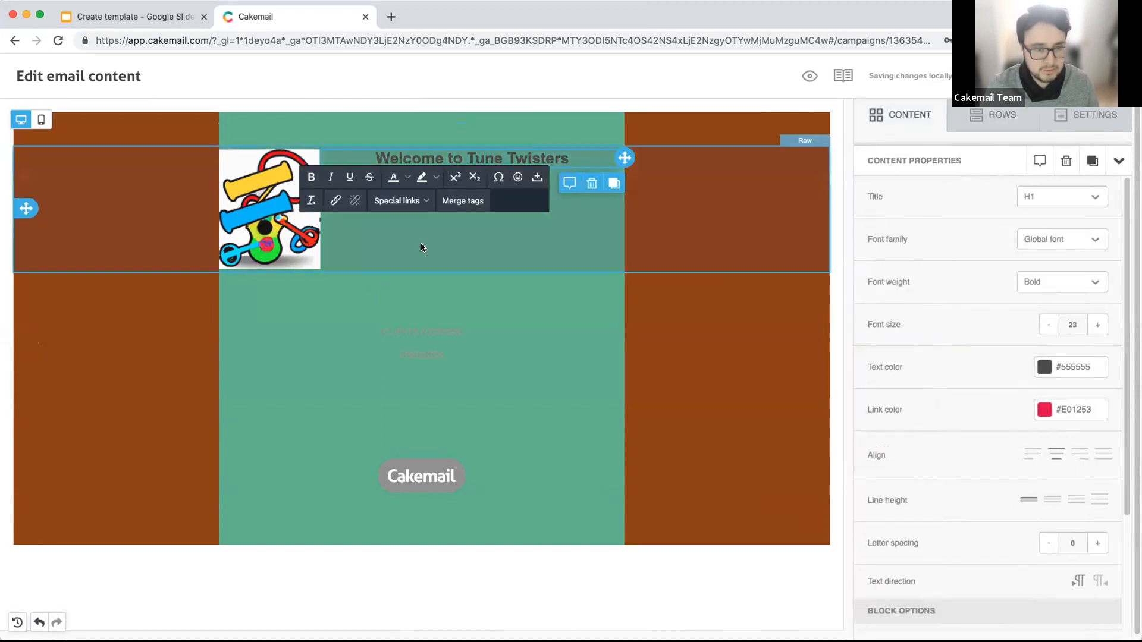
click(431, 276)
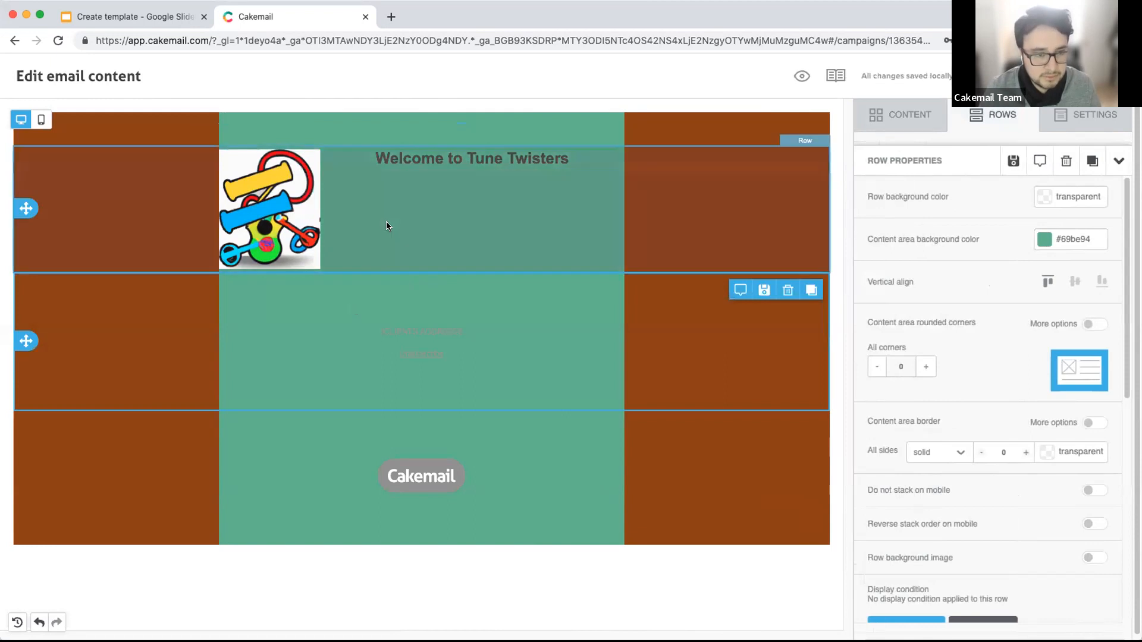
Step: Delete the emptied title block above the logo and the row that contained it
click(488, 135)
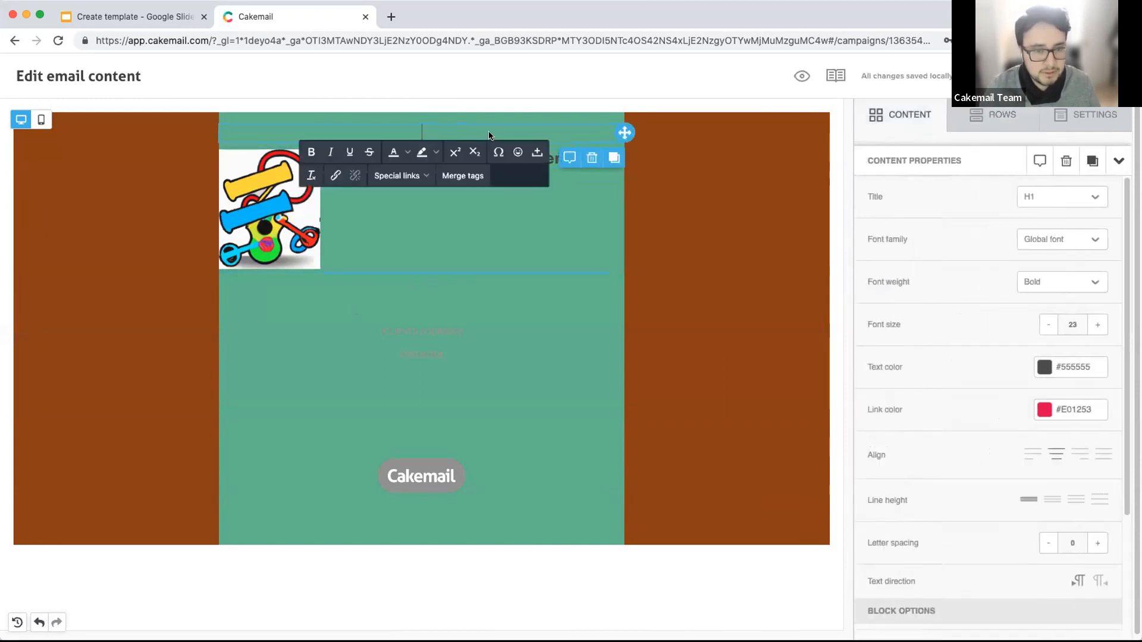
click(592, 160)
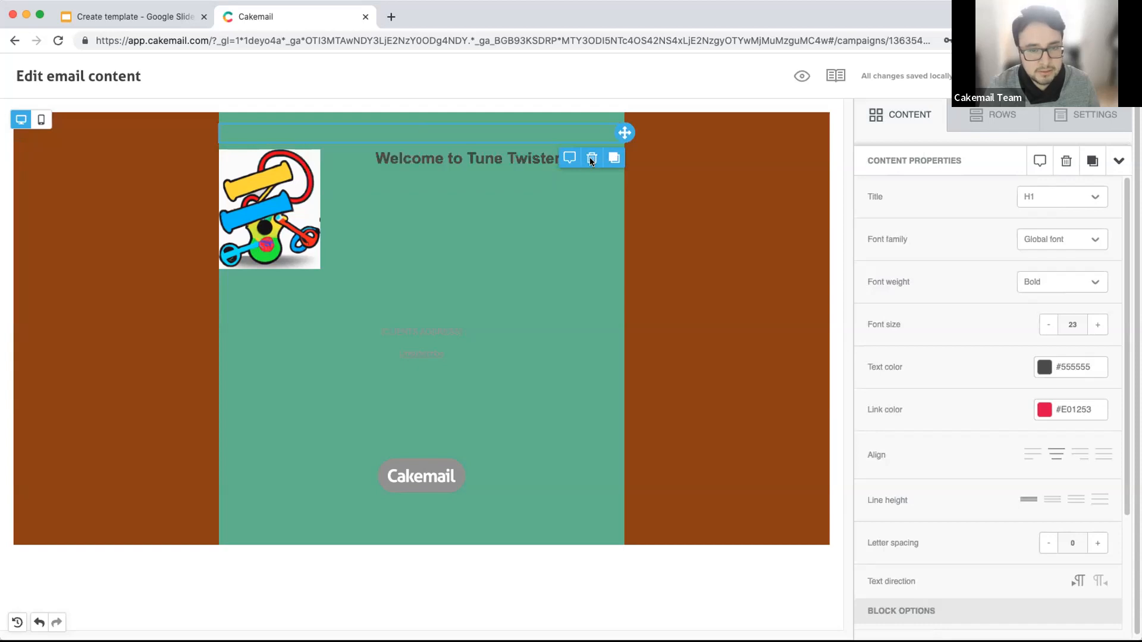
click(554, 146)
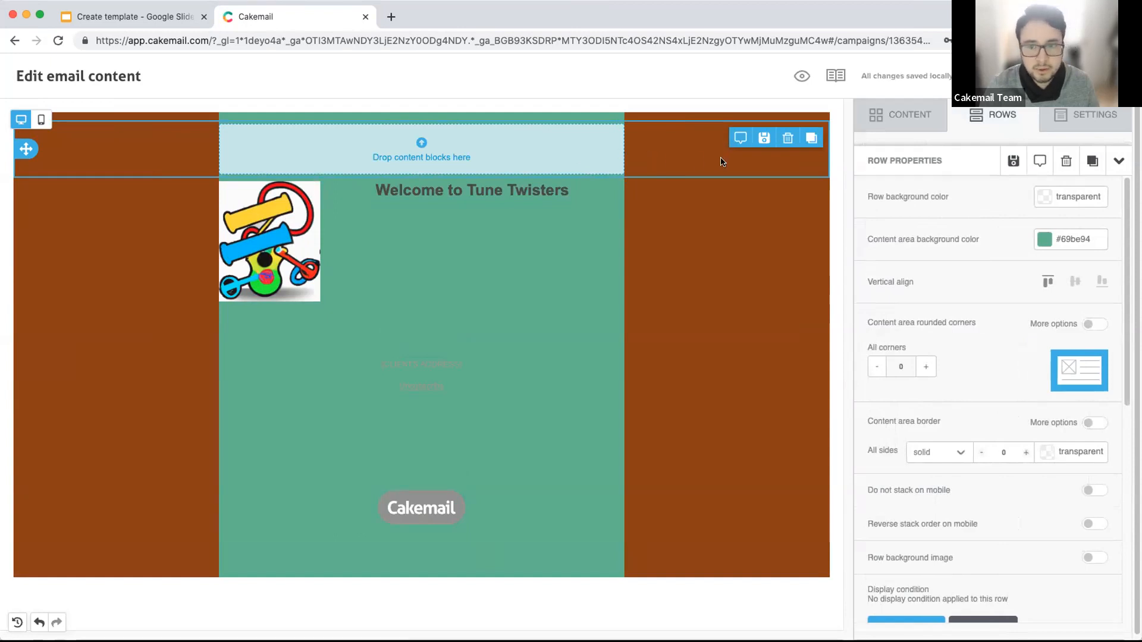
click(786, 138)
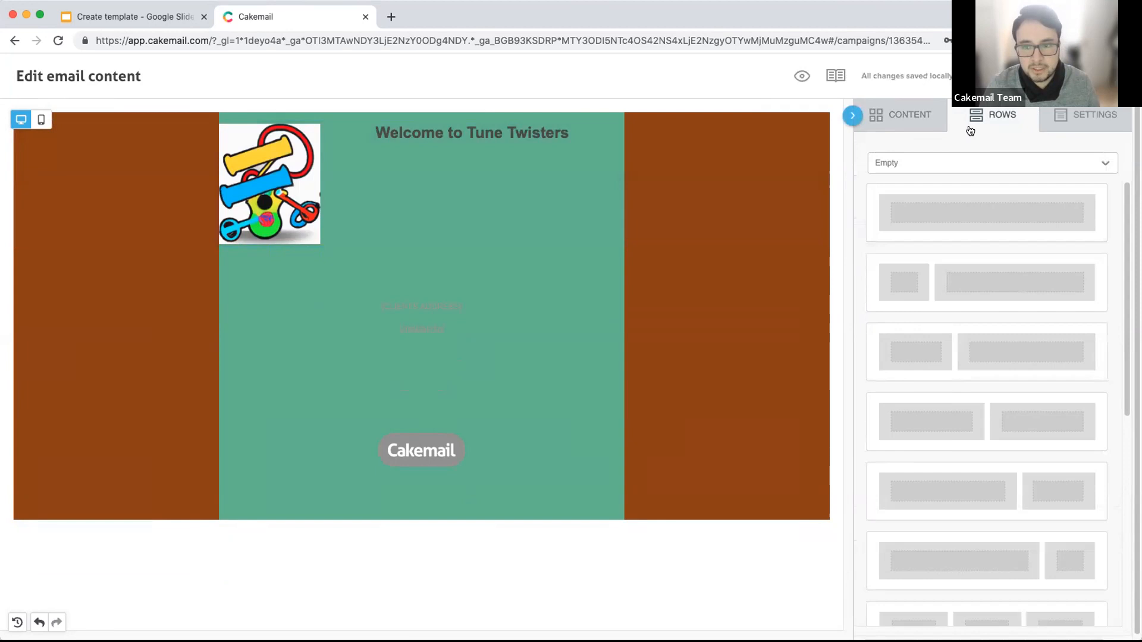
Step: Add an empty single-column row below the logo row and place a paragraph block in it
drag(961, 207, 466, 257)
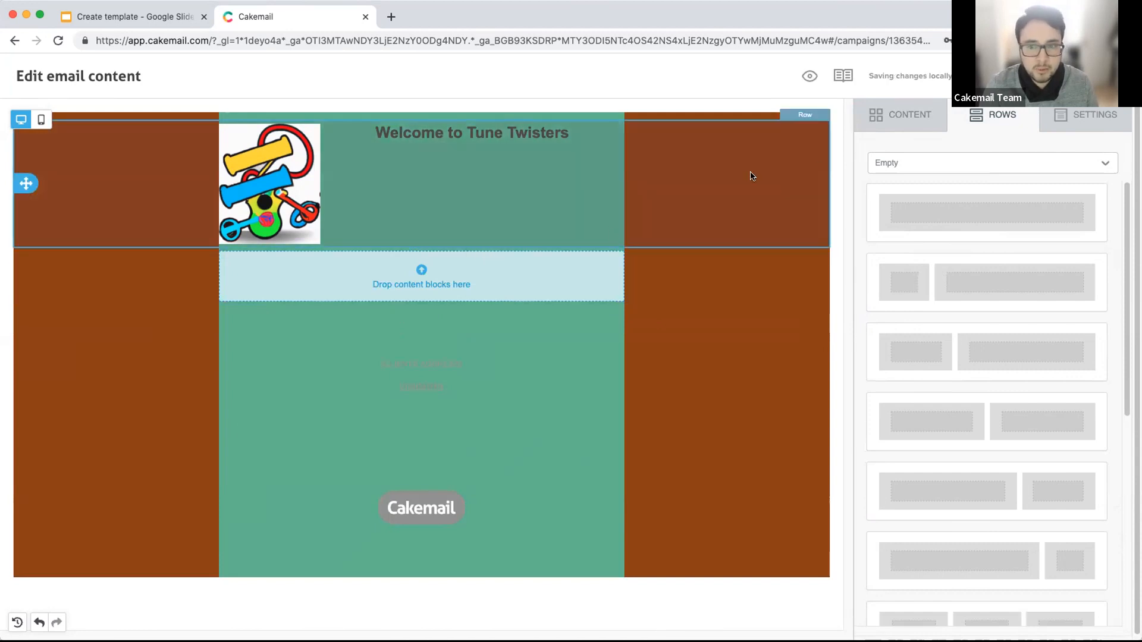
click(891, 122)
drag(981, 175, 339, 262)
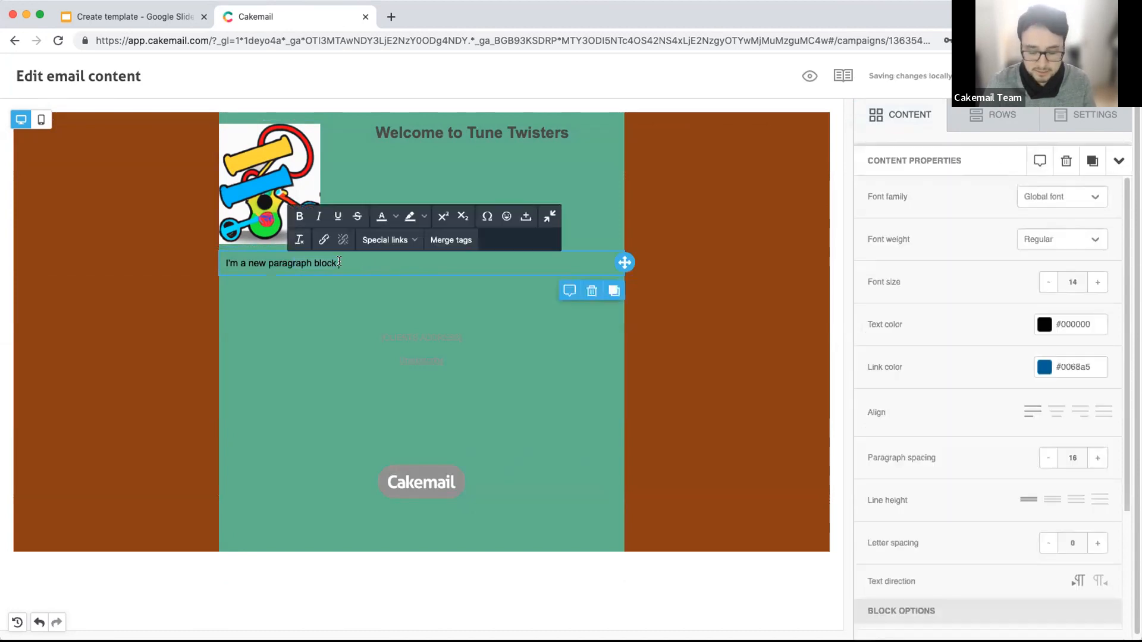
Step: Replace the paragraph block's placeholder text with the copied introduction beginning with "Dear" and "Welcome to Tune Twisters"
key(BackSpace)
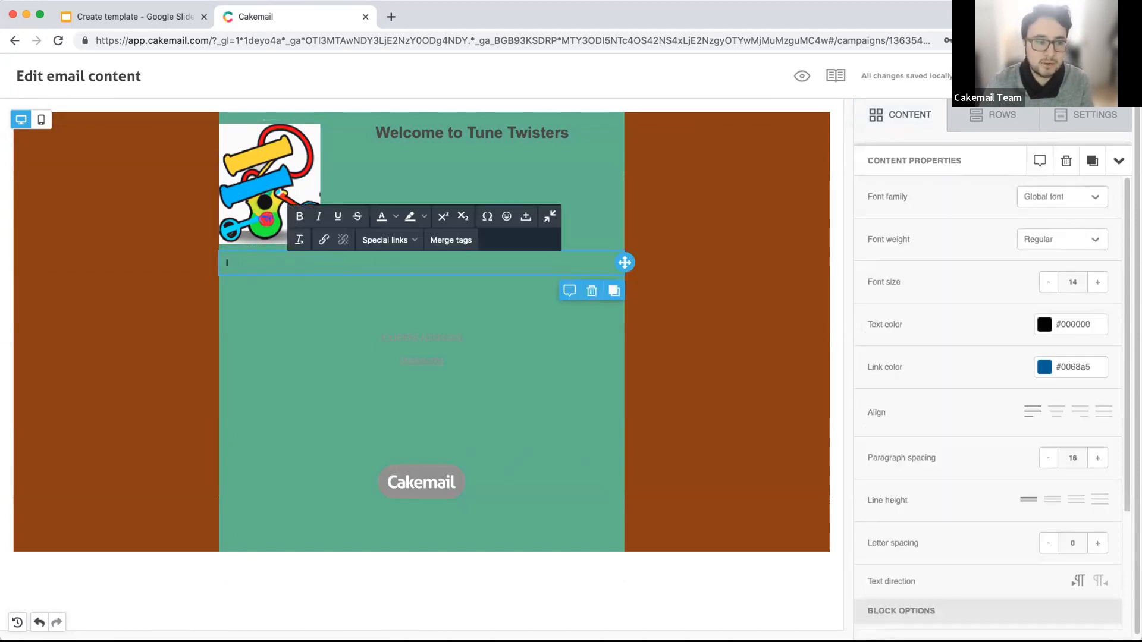
key(super+Tab)
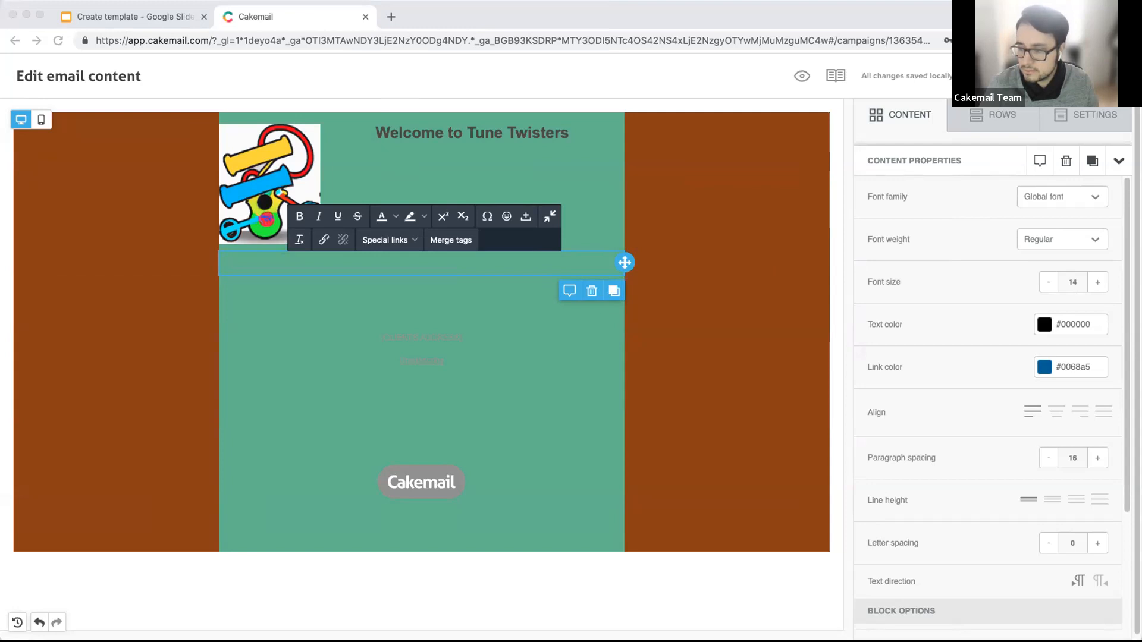
click(340, 267)
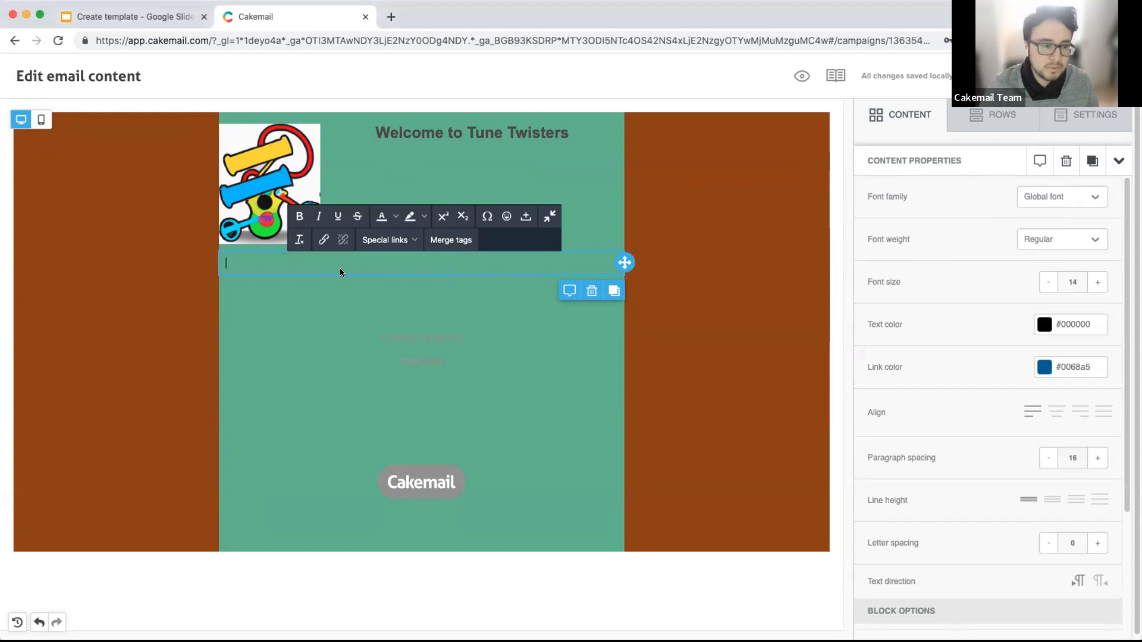
key(super+v)
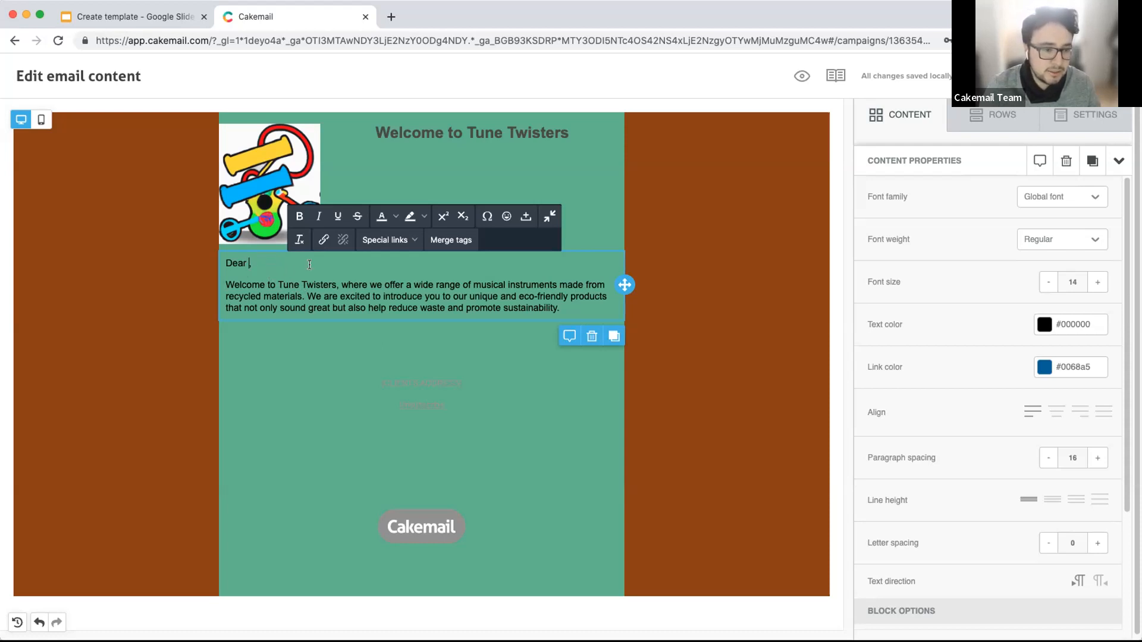
Step: Examine the list of merge tags available for the greeting in the introductory paragraph
click(460, 242)
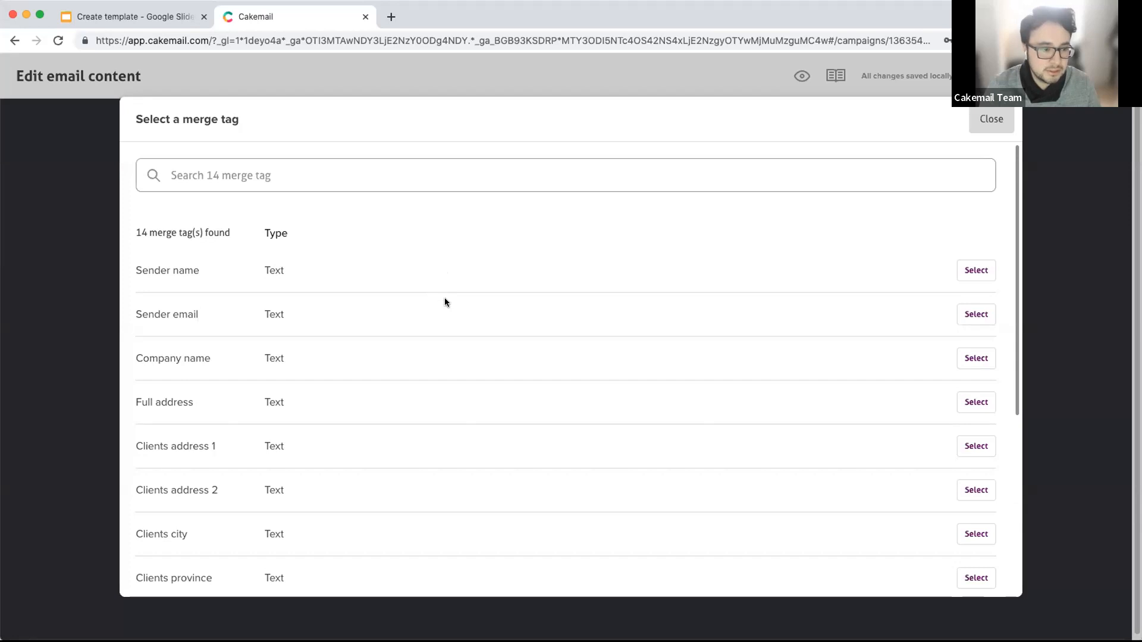
scroll(416, 375, down, 5)
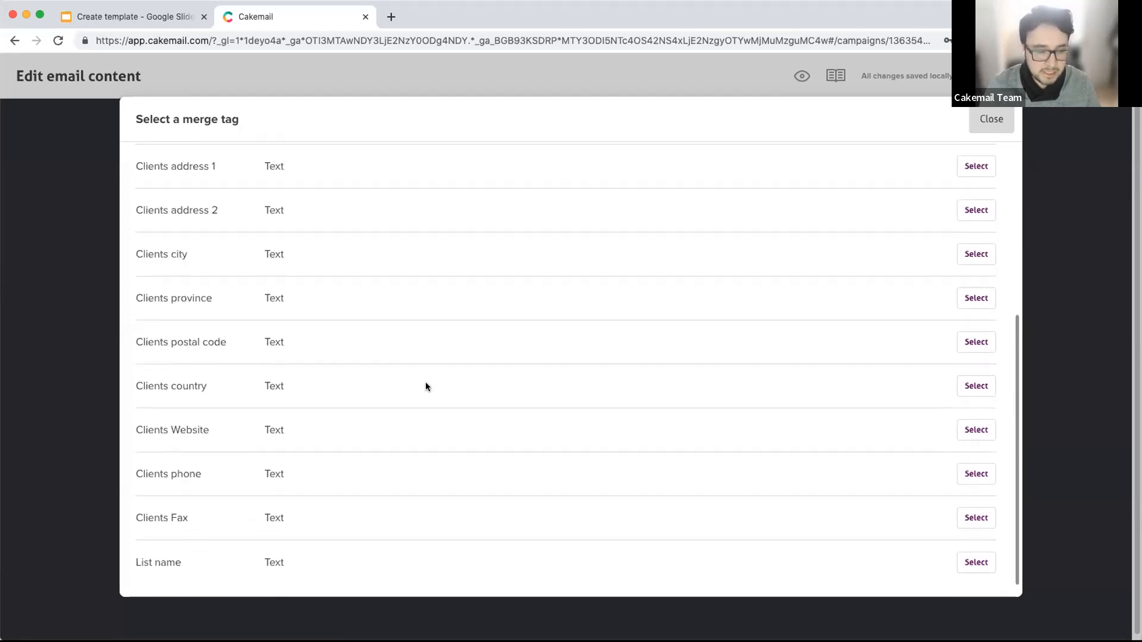
scroll(410, 434, up, 5)
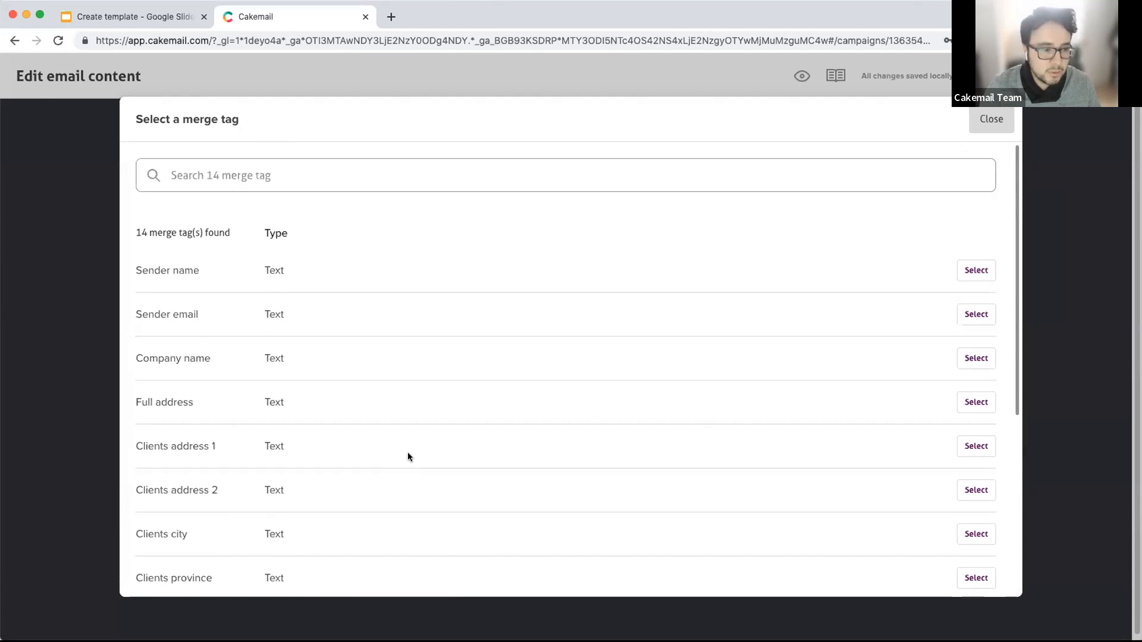
scroll(408, 457, down, 5)
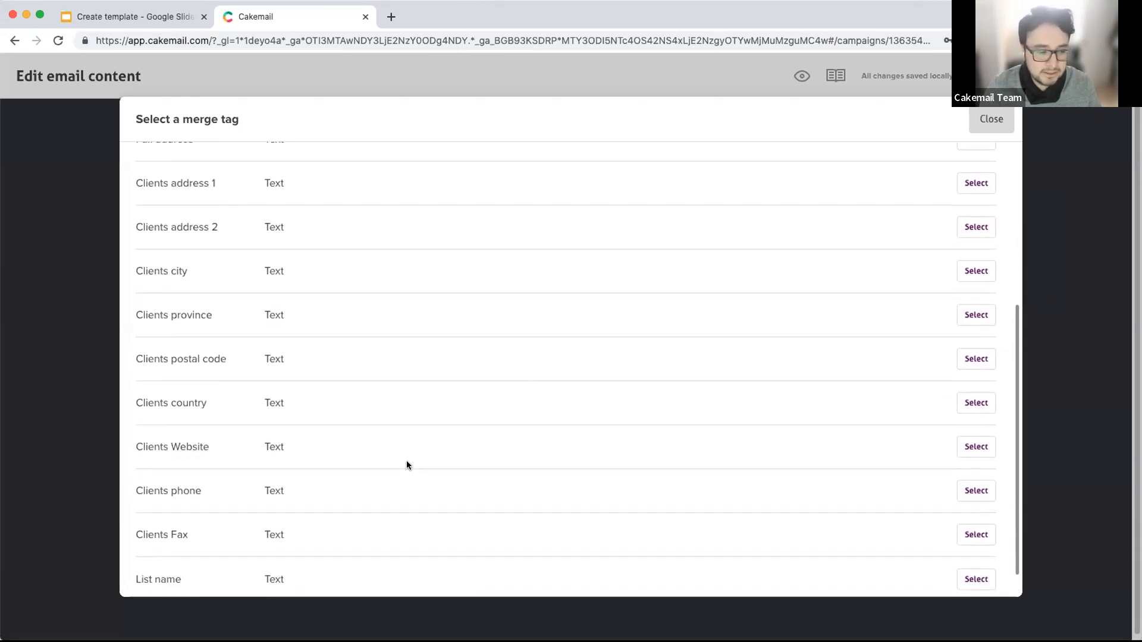
scroll(390, 477, up, 2)
scroll(389, 479, up, 4)
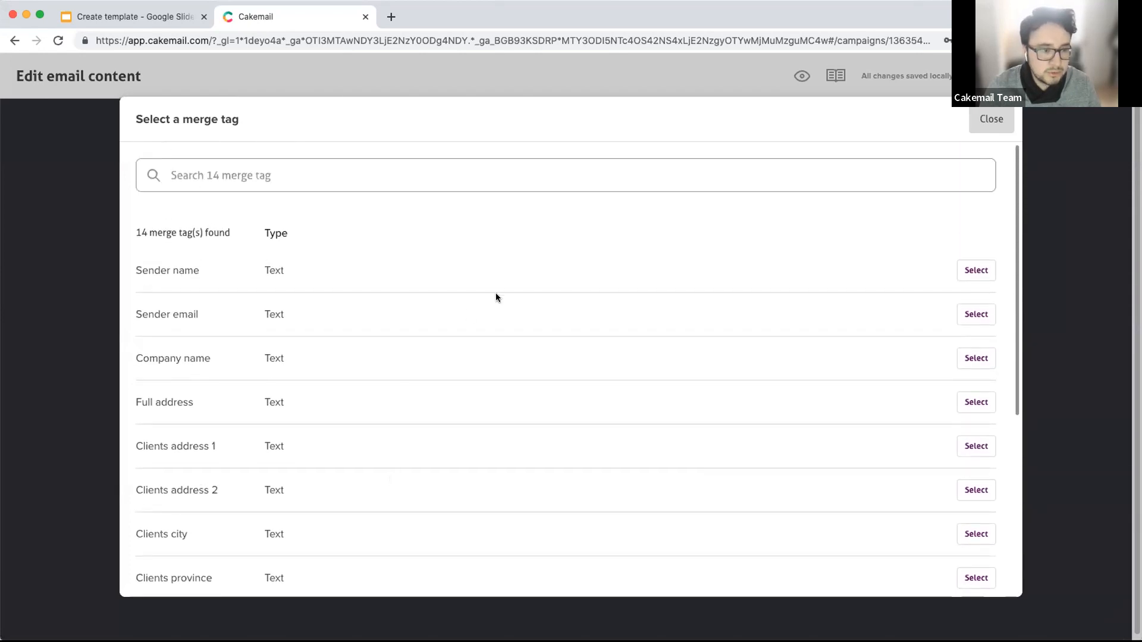
click(987, 124)
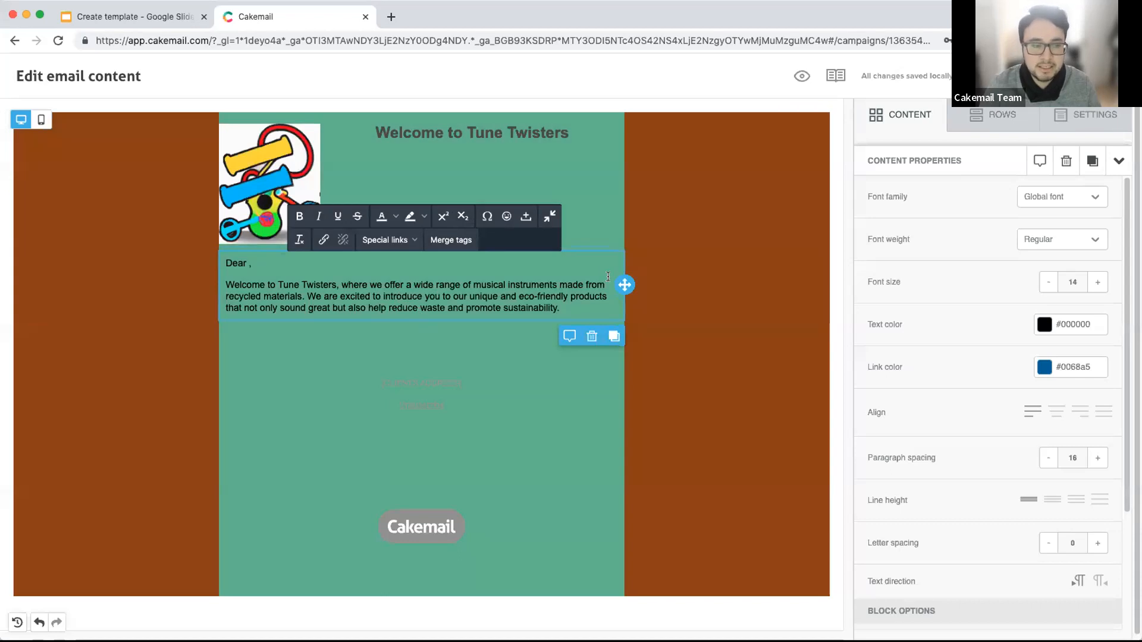
click(247, 263)
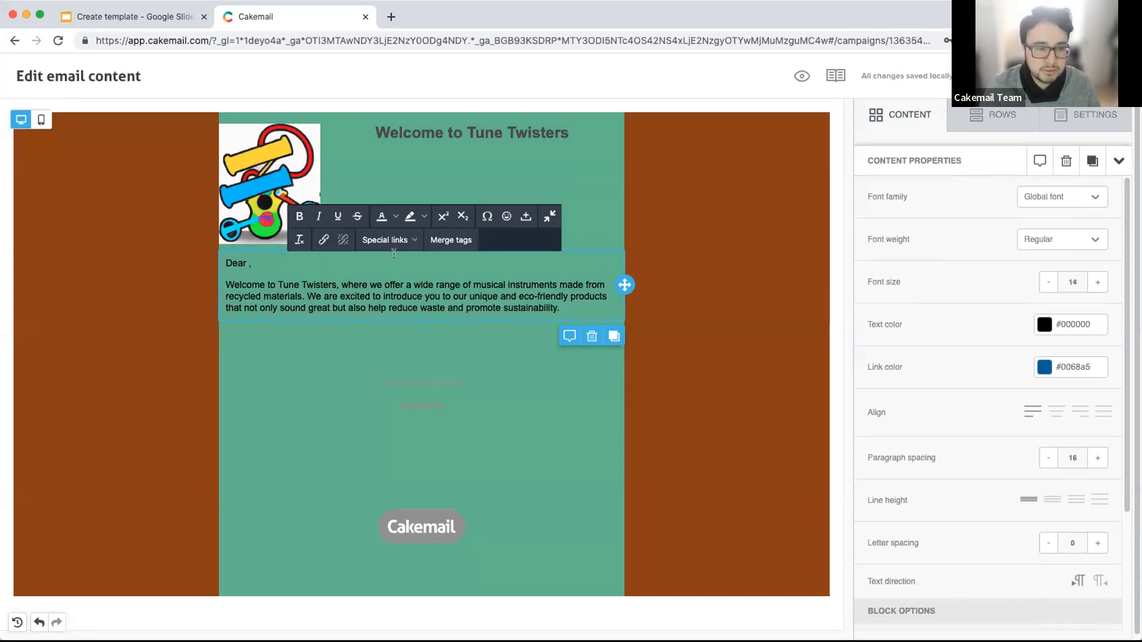
click(452, 243)
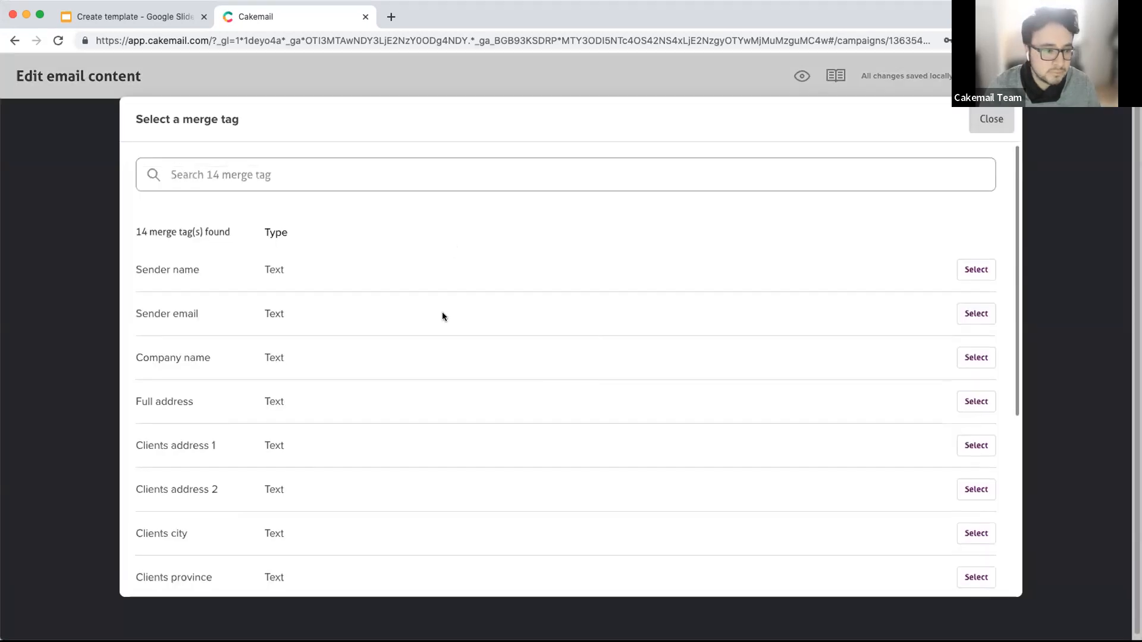
scroll(441, 314, down, 2)
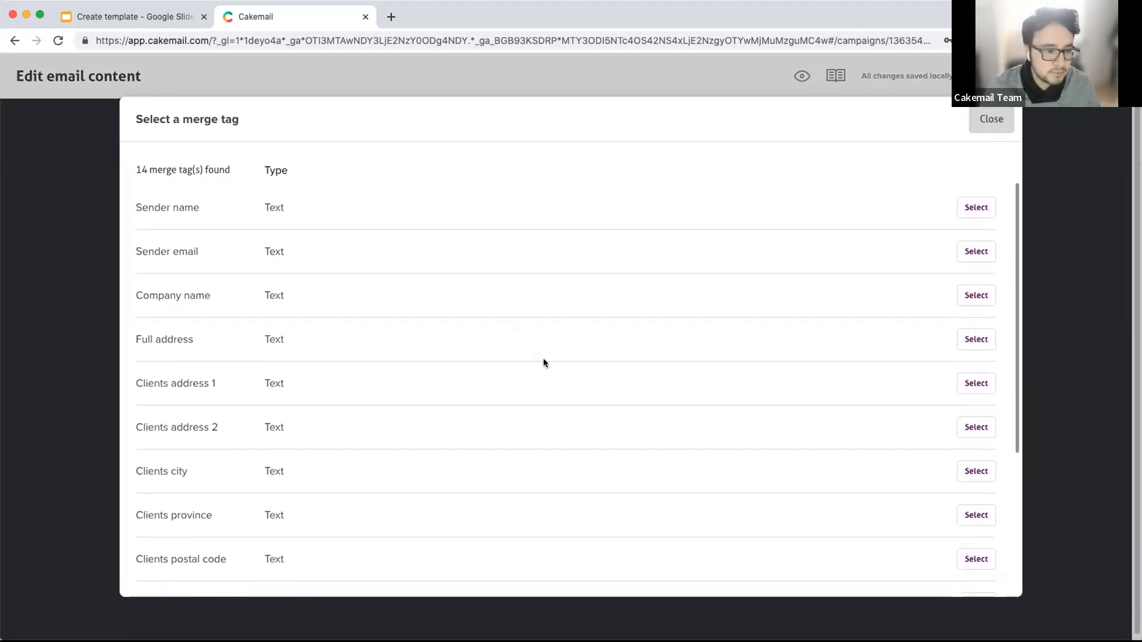
scroll(544, 362, down, 4)
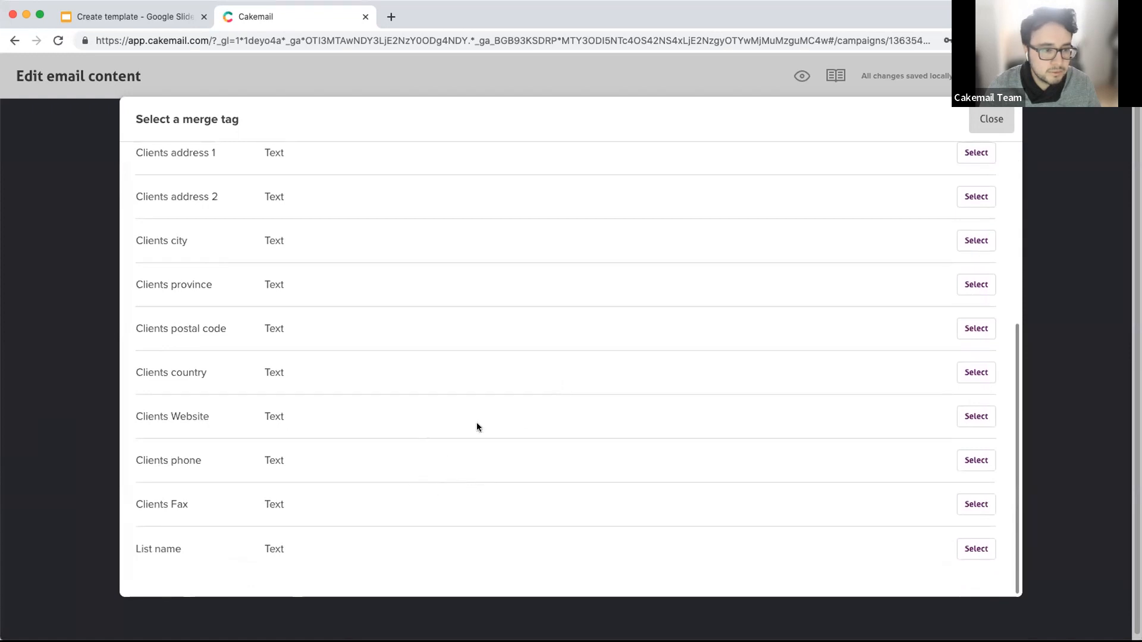
click(991, 119)
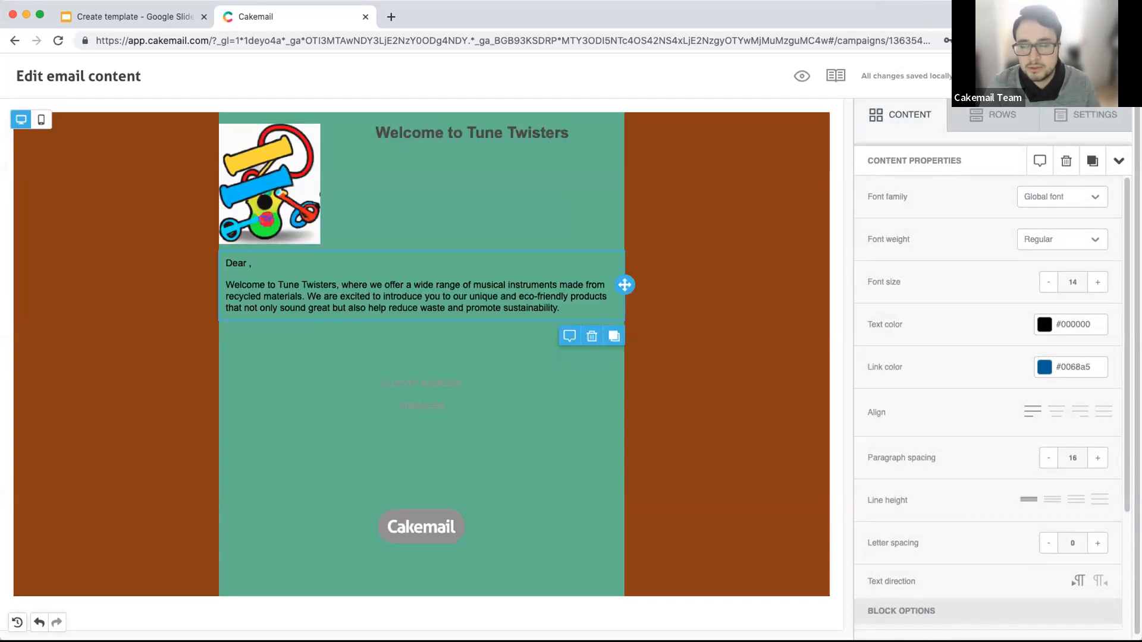
Step: Leave the email editor and review the email preview beside the campaign details, then return to the draft campaigns
click(1109, 76)
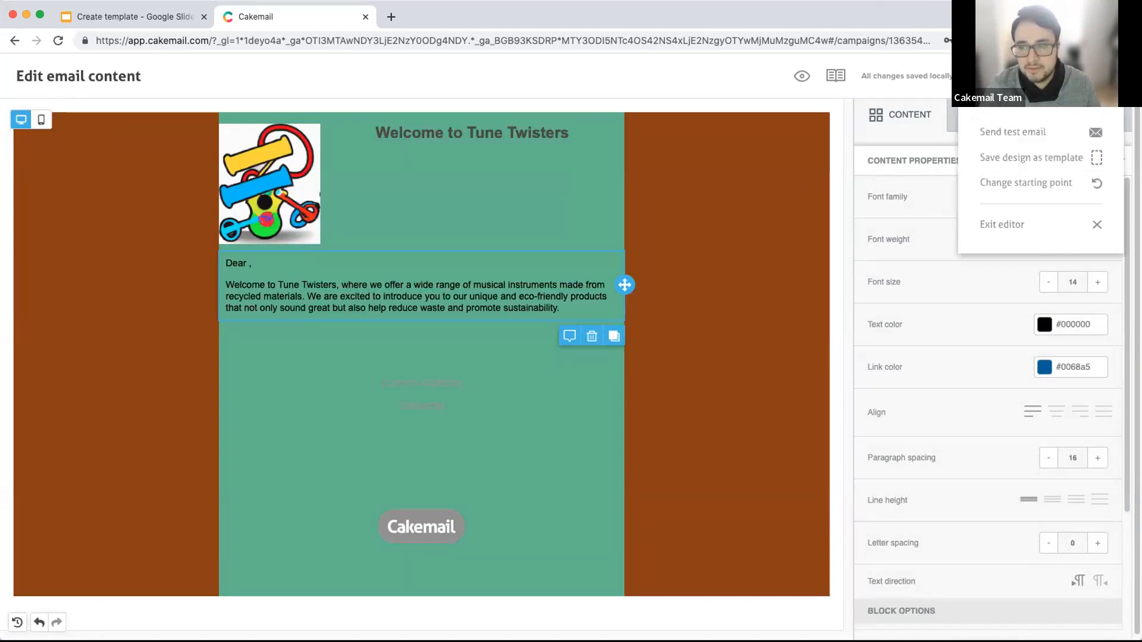
click(1017, 77)
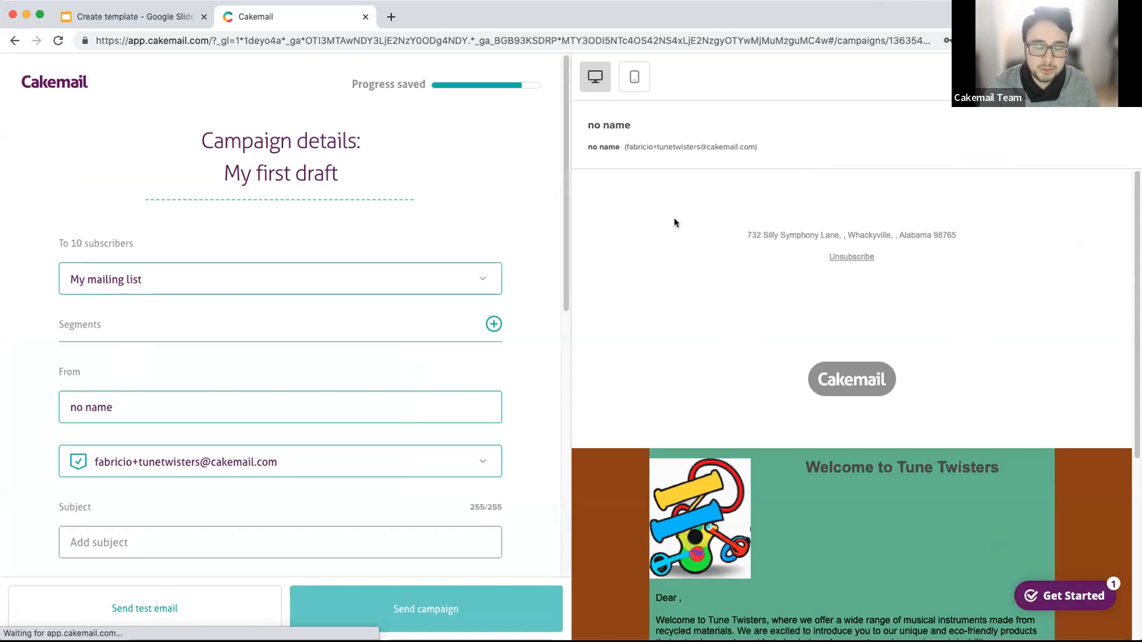
scroll(731, 267, down, 5)
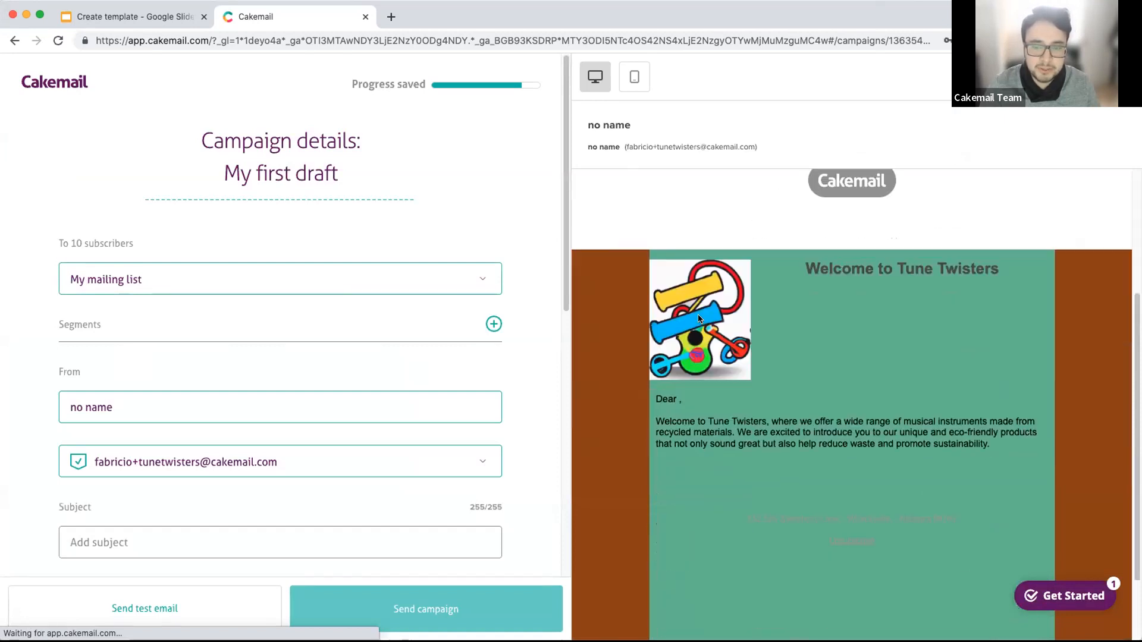
scroll(776, 377, down, 1)
scroll(775, 377, up, 2)
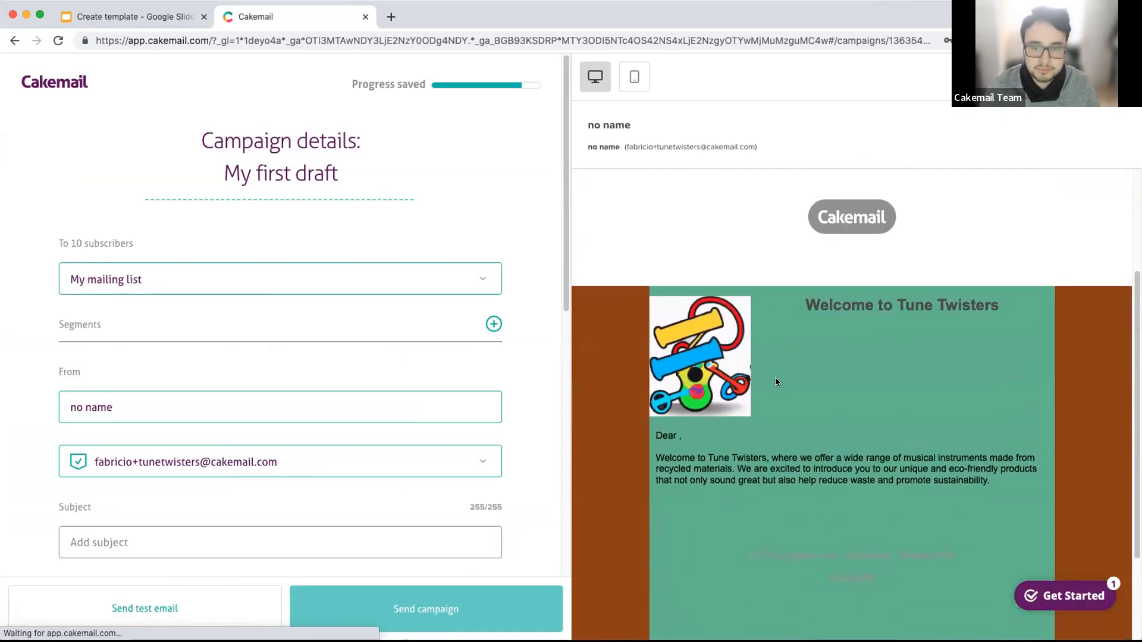
scroll(776, 377, down, 1)
scroll(805, 377, down, 2)
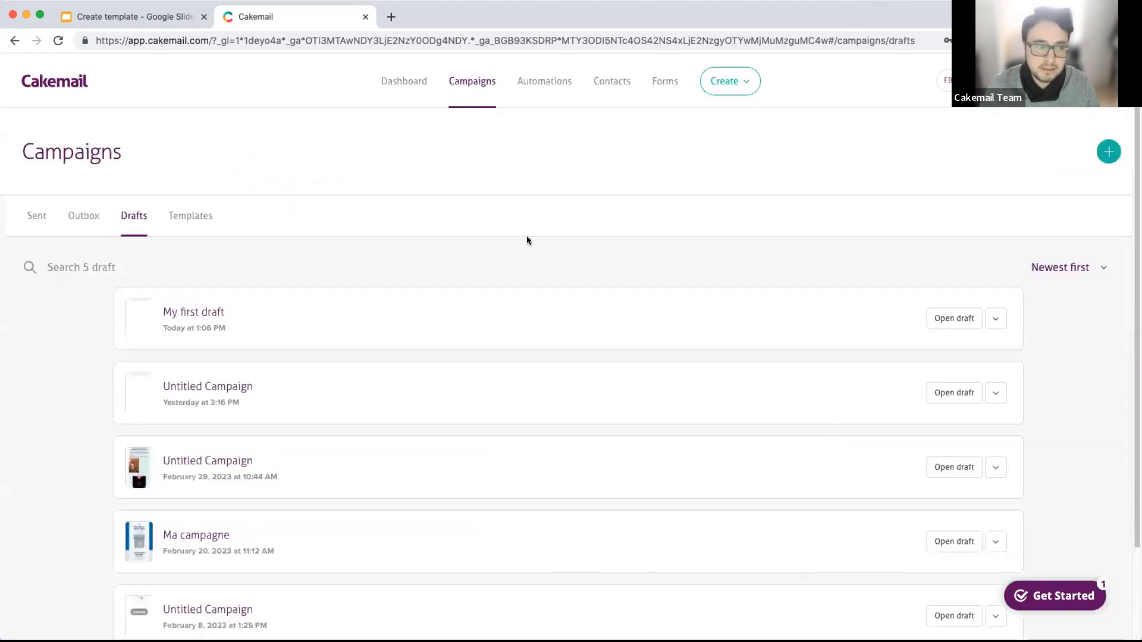
Step: Check the contacts in "My mailing list" for the exact name of the custom first-name field
click(607, 87)
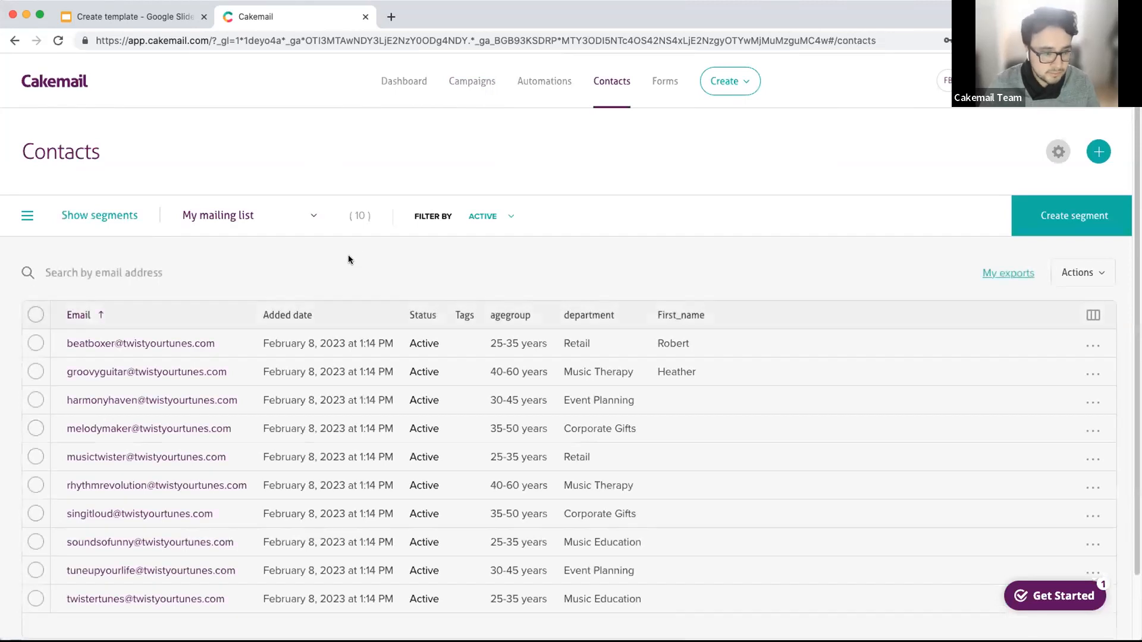
click(282, 216)
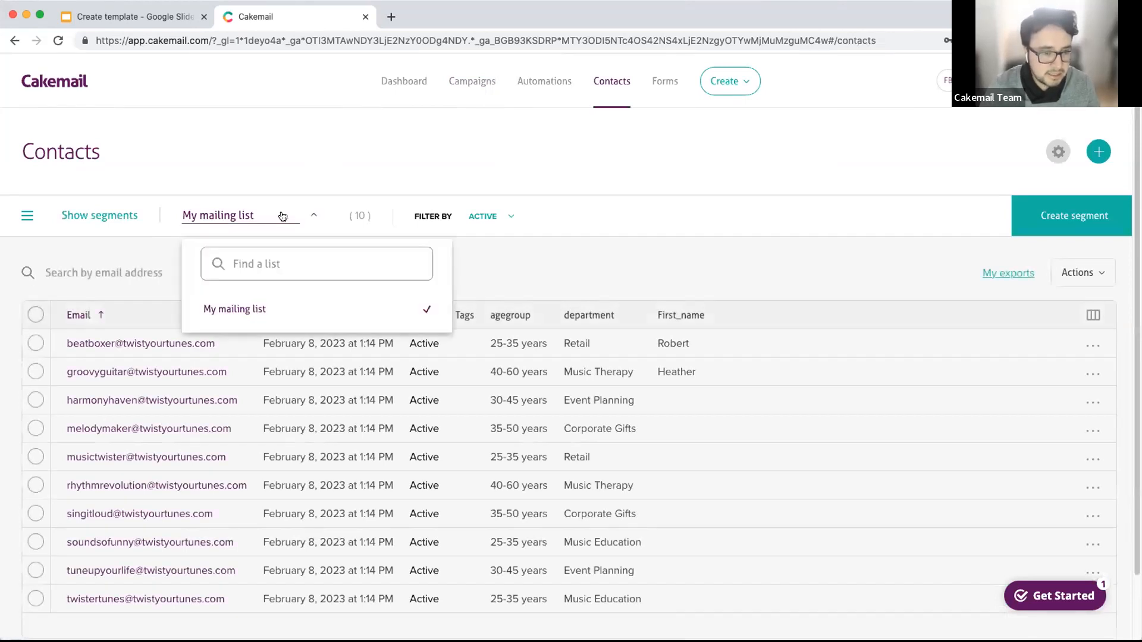
click(315, 175)
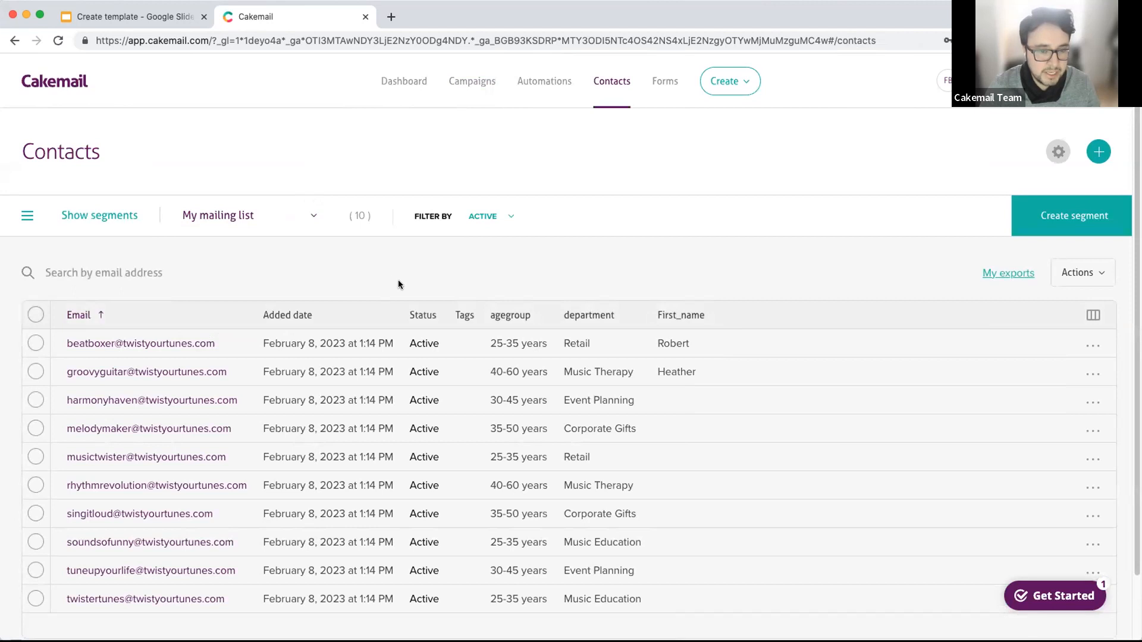
double_click(688, 310)
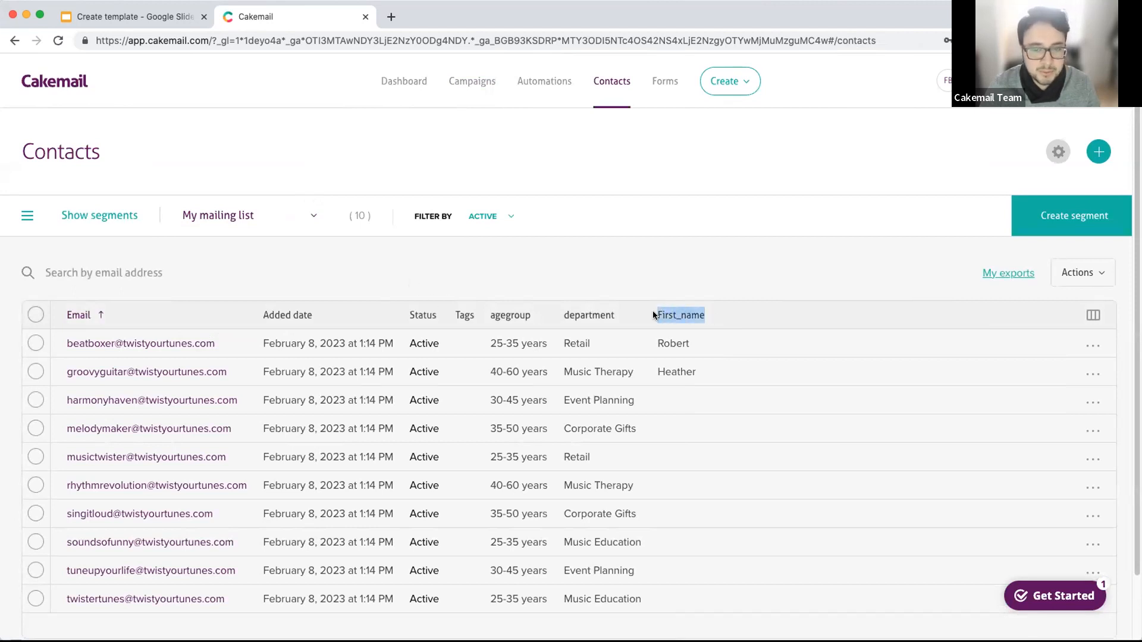
drag(704, 314, 657, 314)
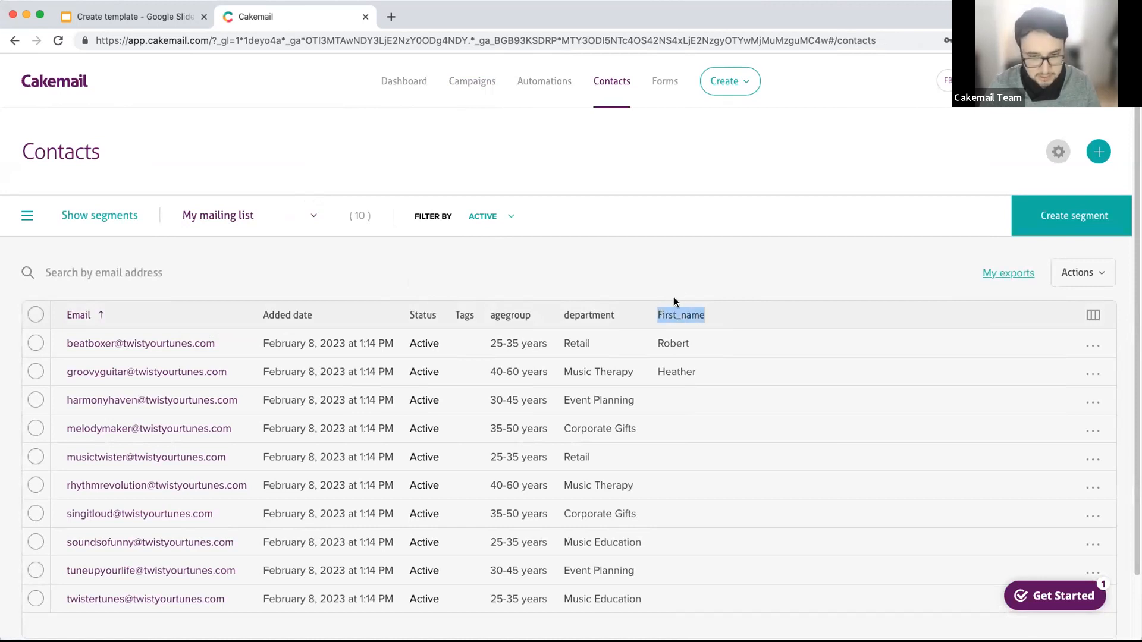
click(681, 265)
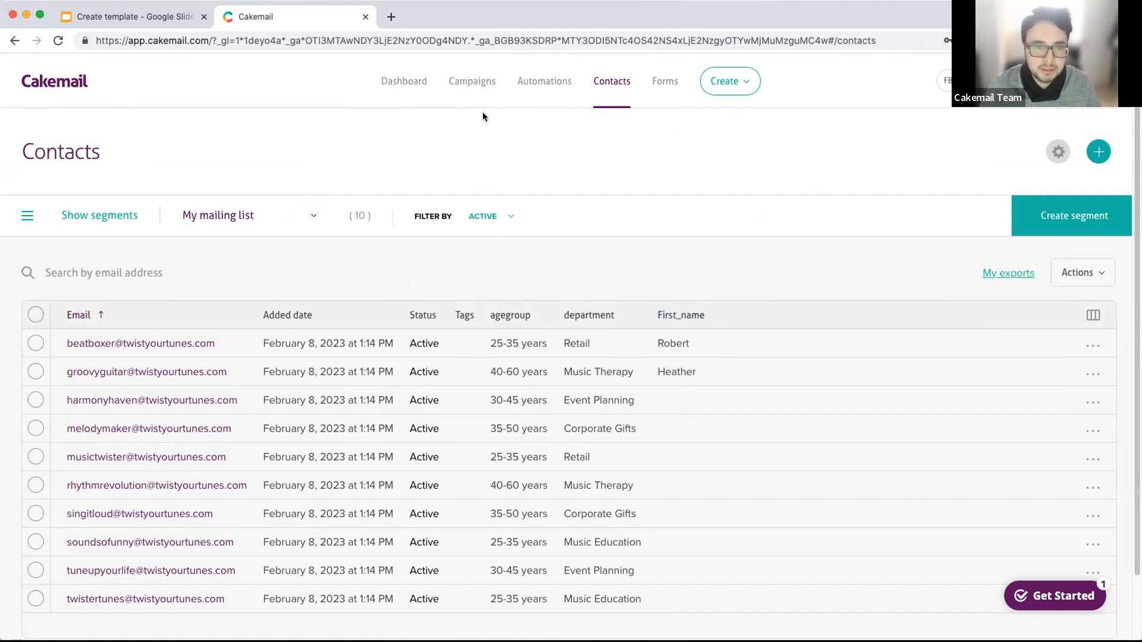
Step: Reopen the draft campaign "My first draft" and open its email content for editing
click(476, 82)
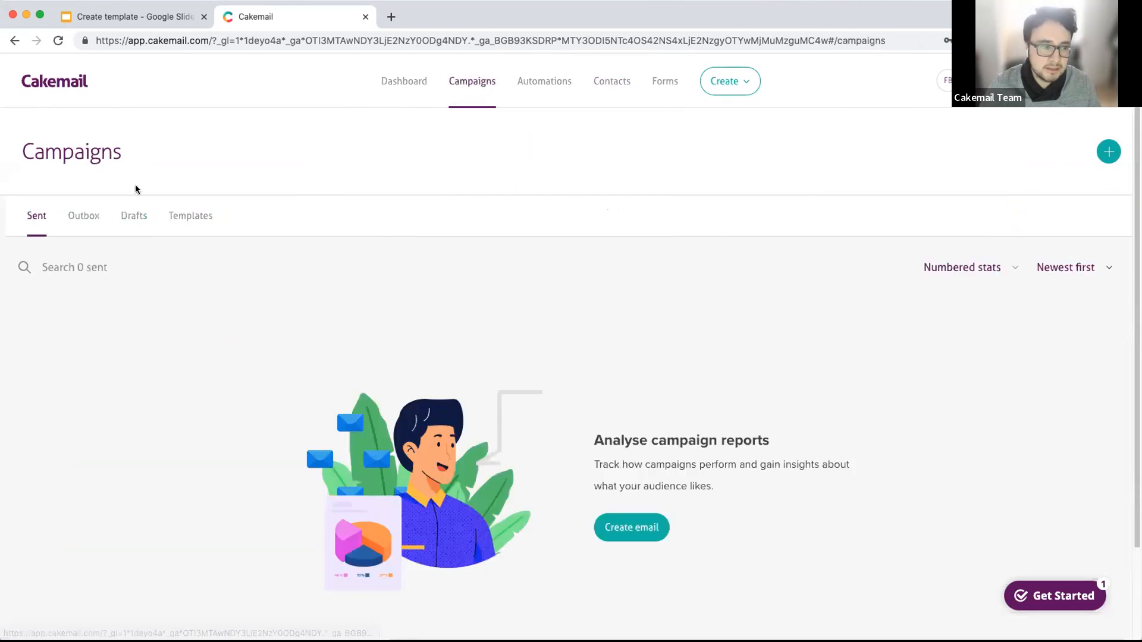
click(134, 218)
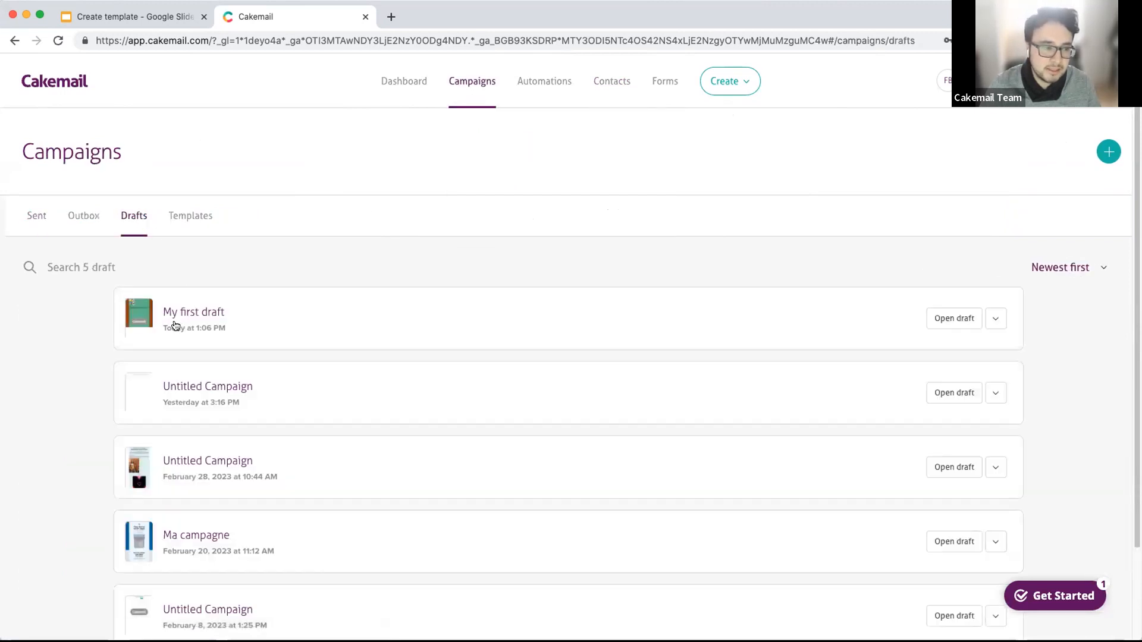
click(955, 319)
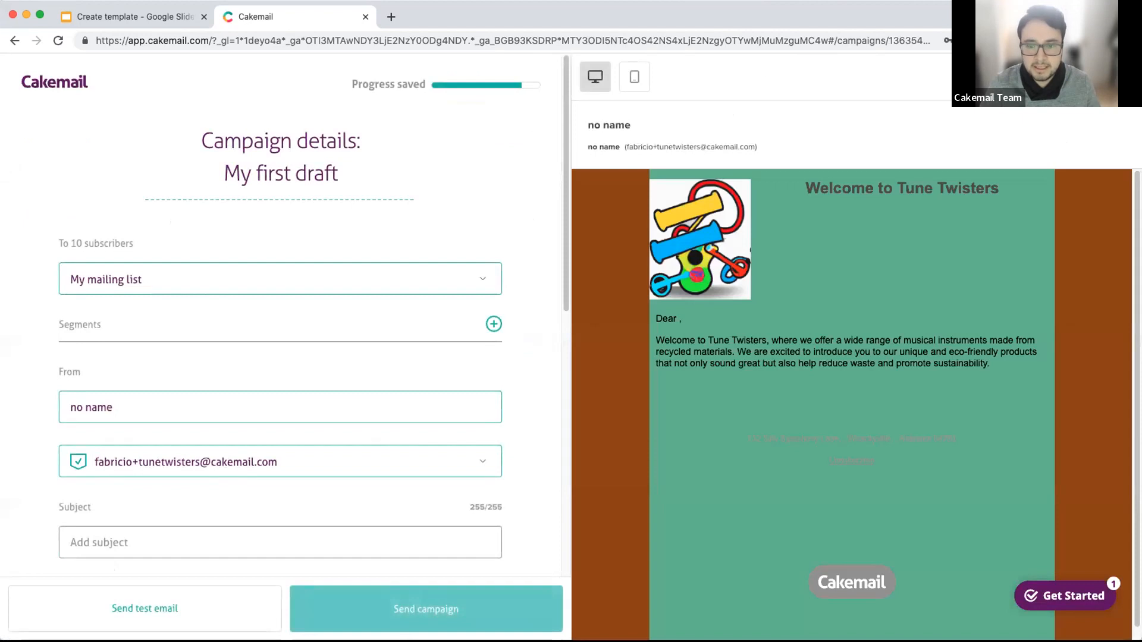
click(1084, 77)
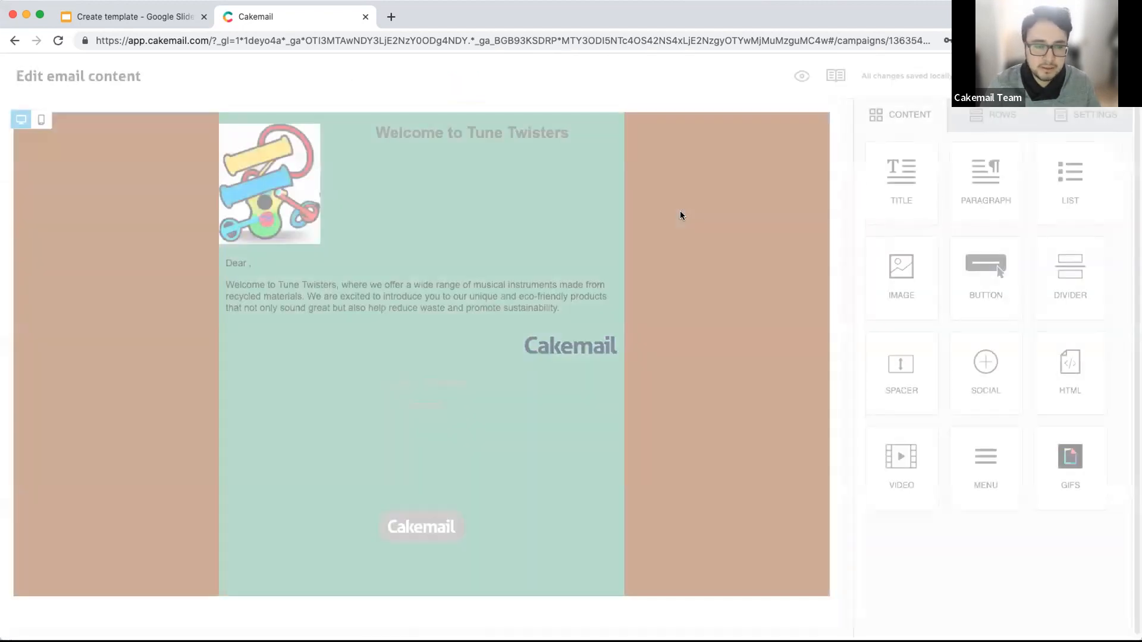
Step: Insert the merge tag "[First_name]" between "Dear" and the comma in the introductory paragraph
click(247, 263)
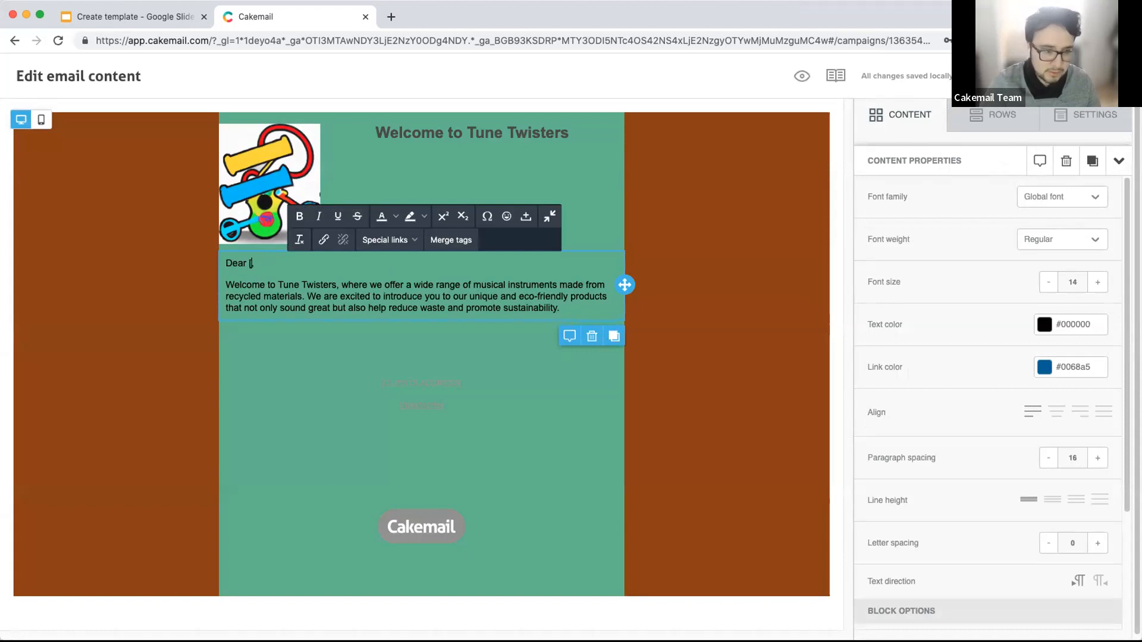
text([])
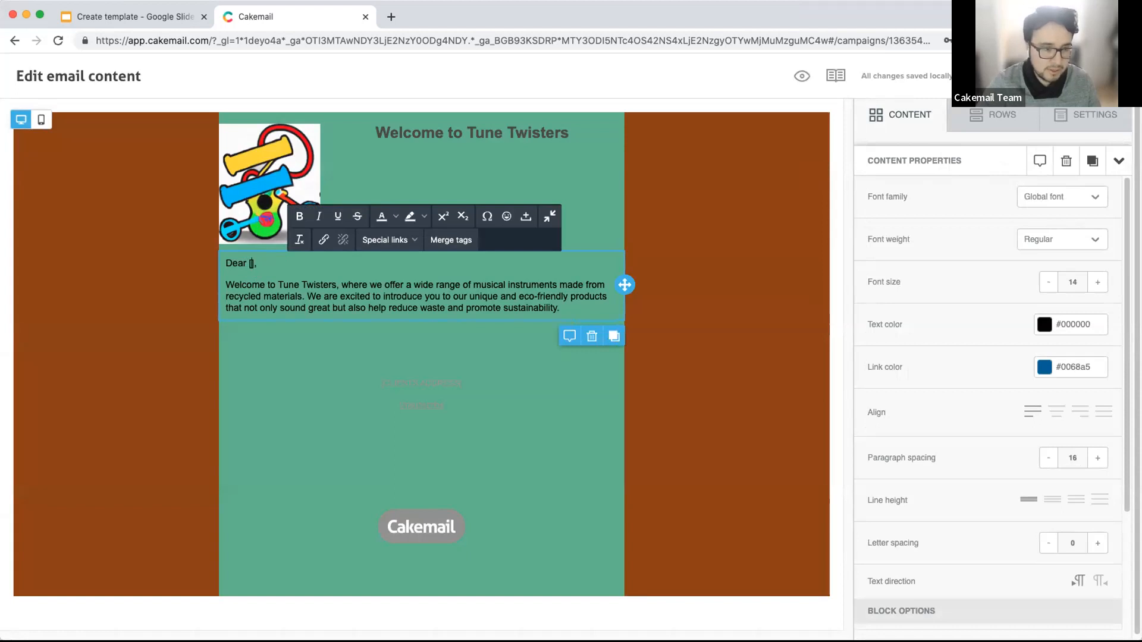
text(First_name)
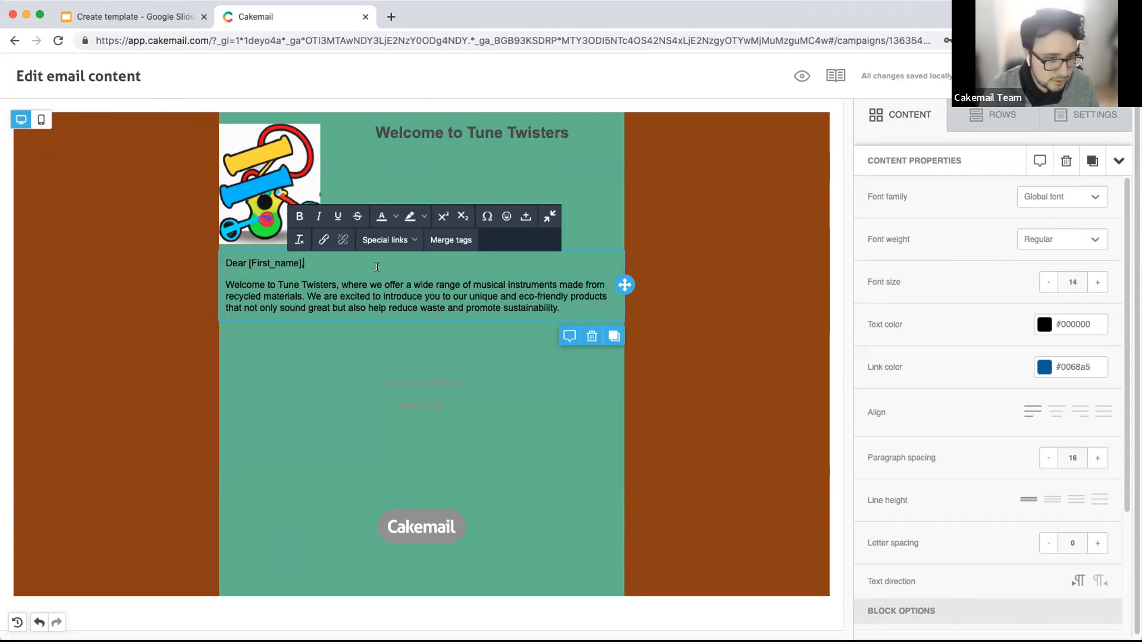
Step: Add an empty single-column row below the introductory paragraph and place a video block in it
click(977, 126)
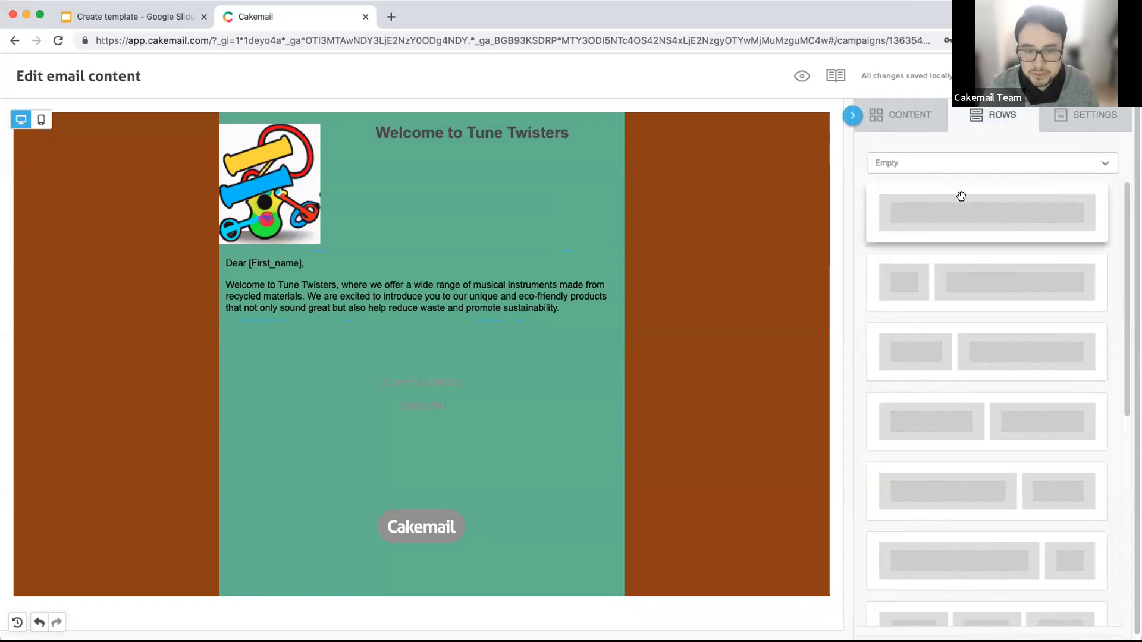
drag(963, 218, 408, 325)
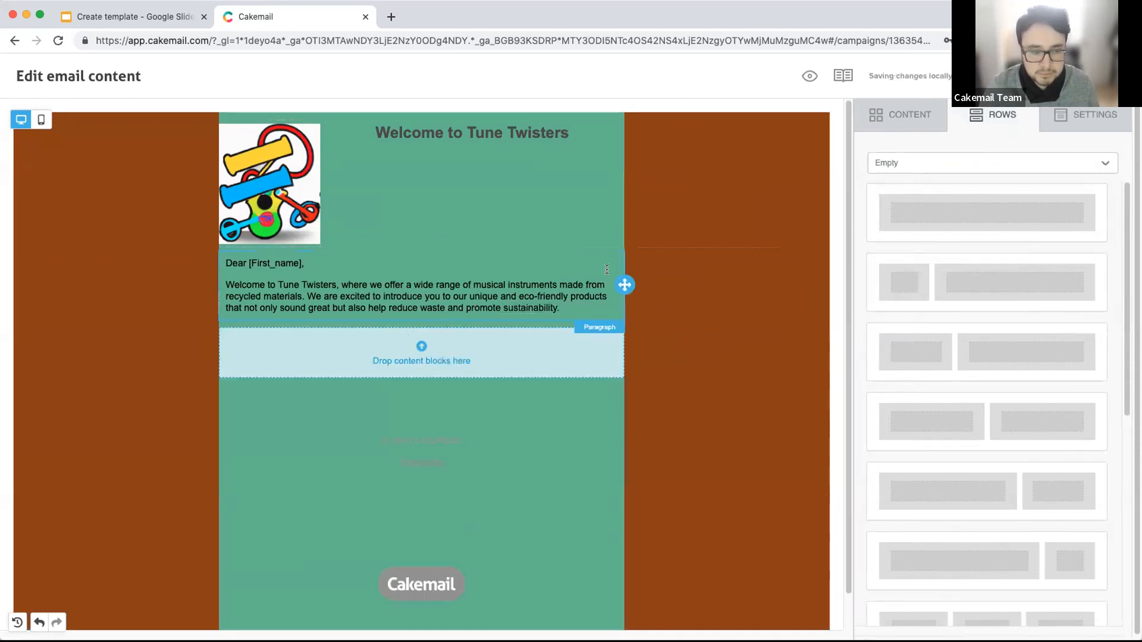
click(903, 118)
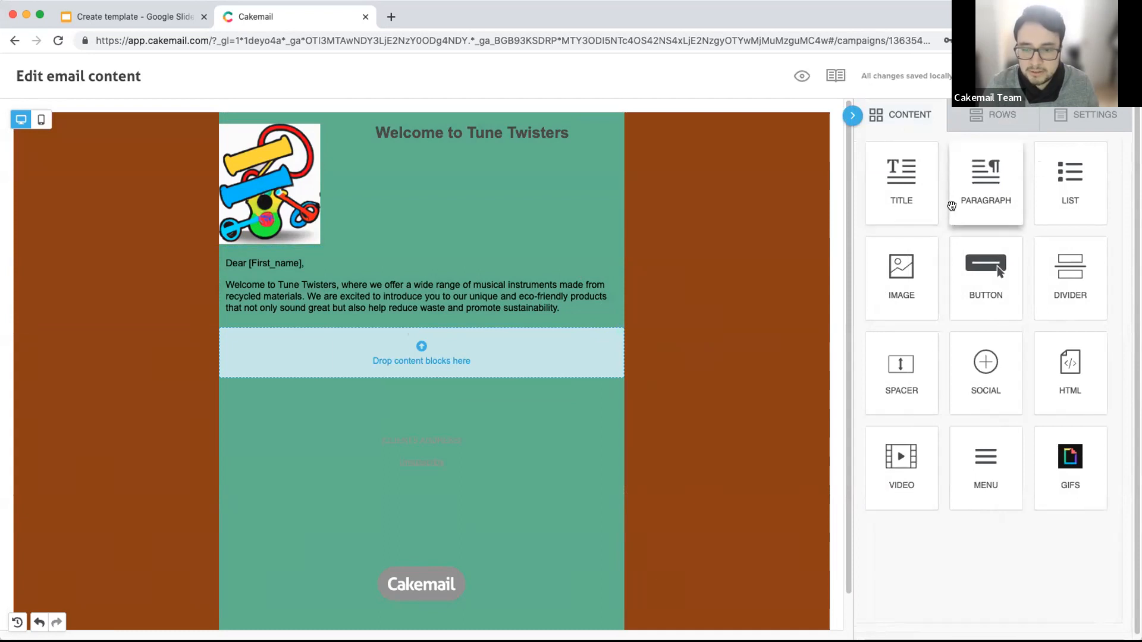
drag(904, 458, 428, 352)
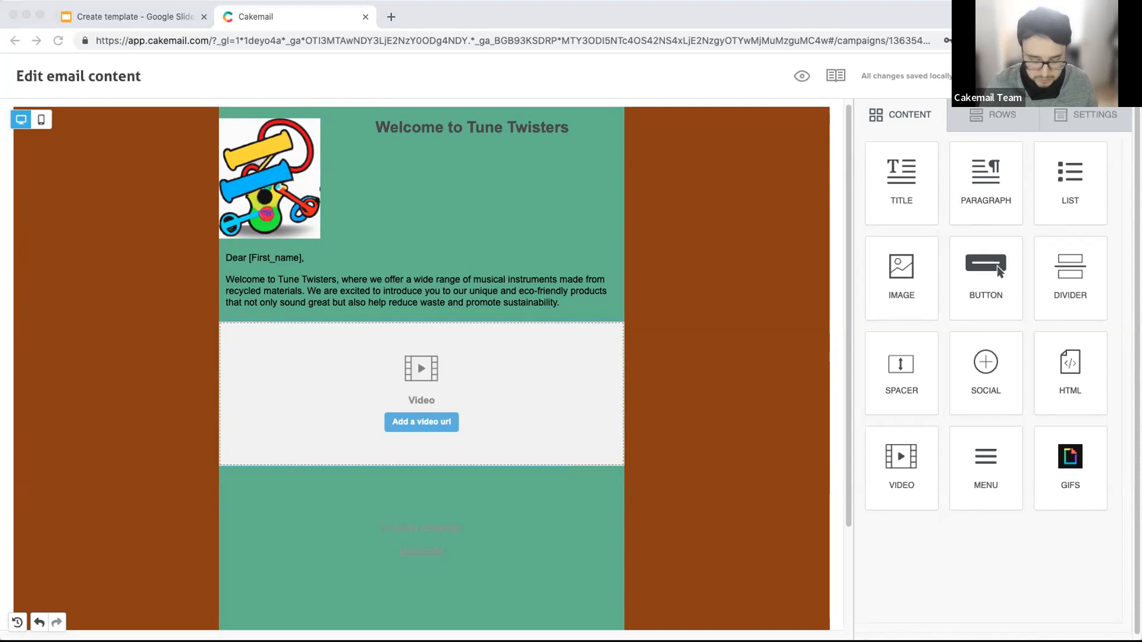
click(559, 395)
click(540, 384)
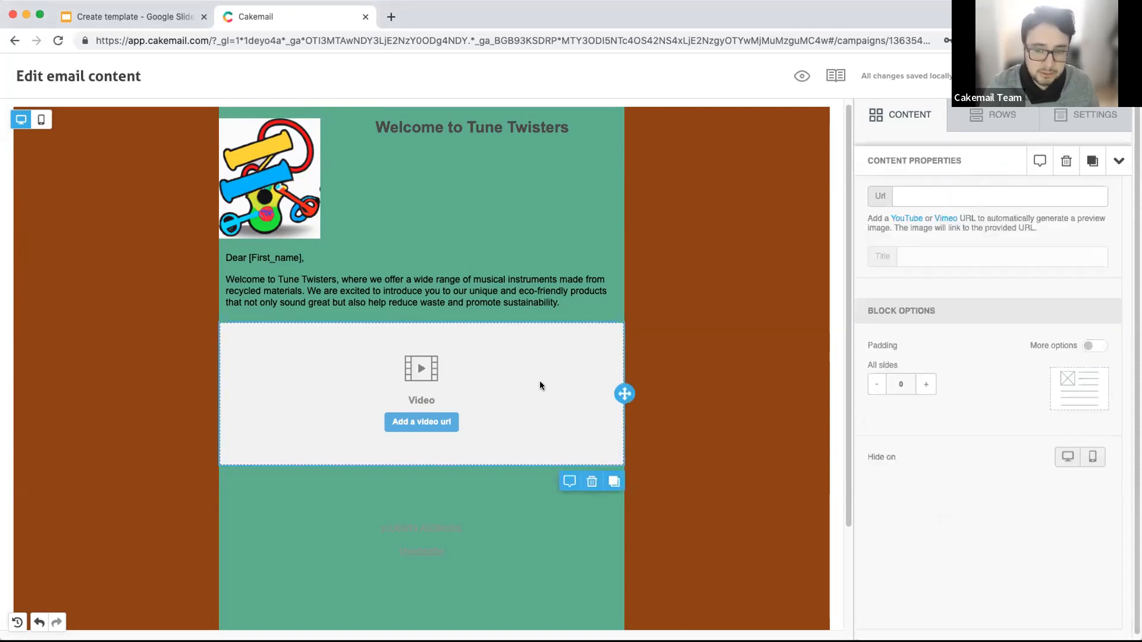
click(909, 191)
text(https://www.youtube.com/watch?v=Zz49PG28Htg)
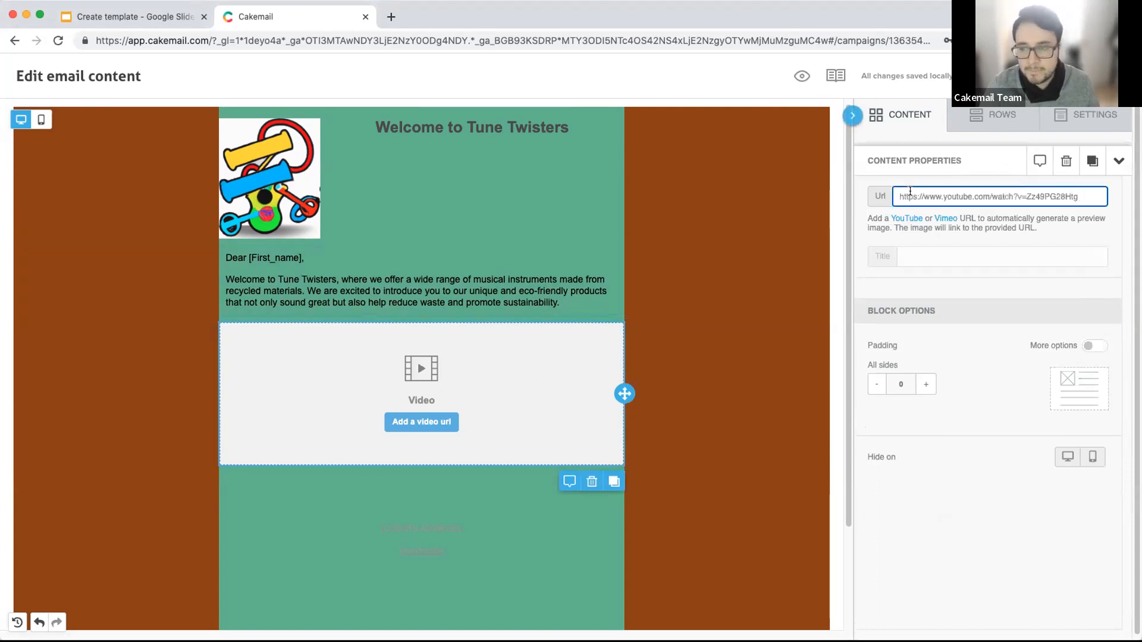
Step: Apply the YouTube URL to load the video block's preview image and title, and review the block in the email
key(Tab)
key(Tab)
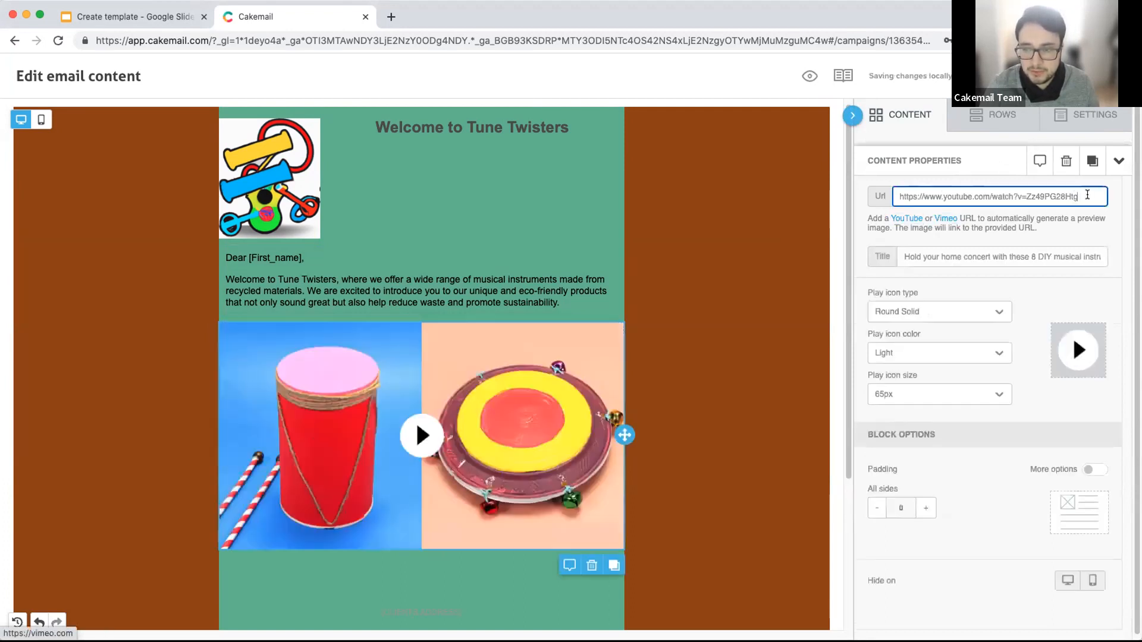
scroll(647, 472, down, 2)
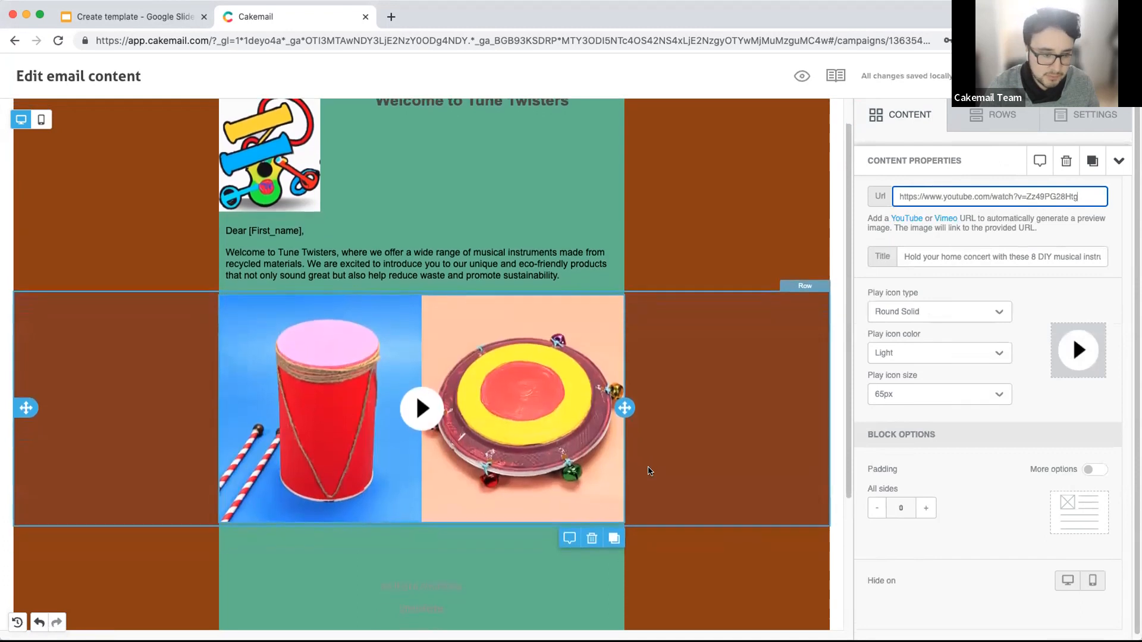
scroll(647, 469, down, 1)
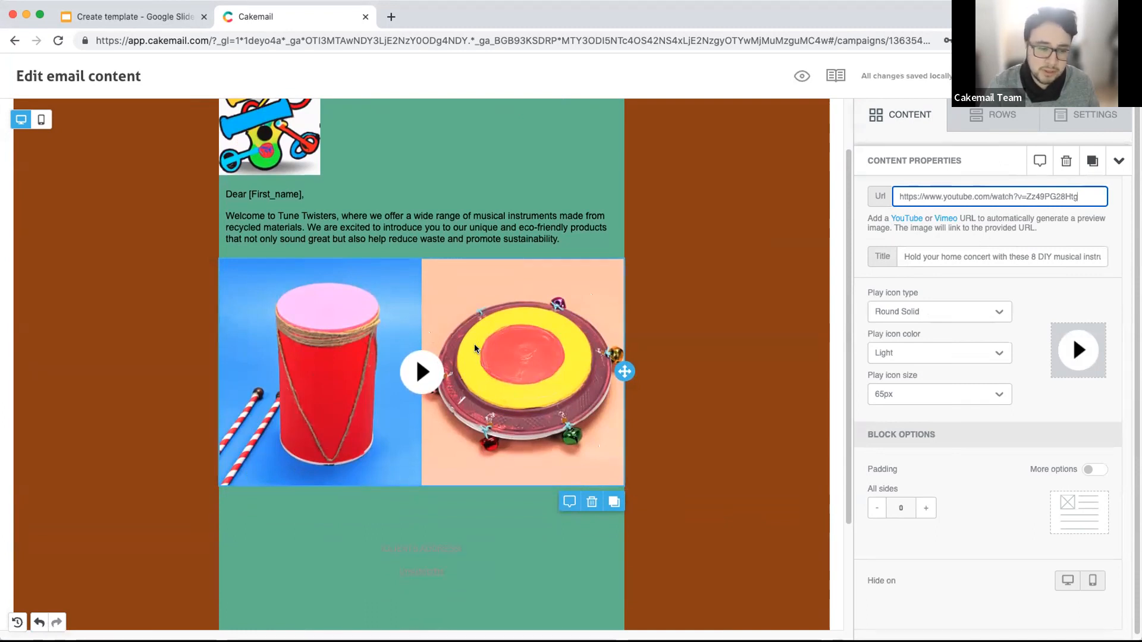
scroll(453, 416, up, 2)
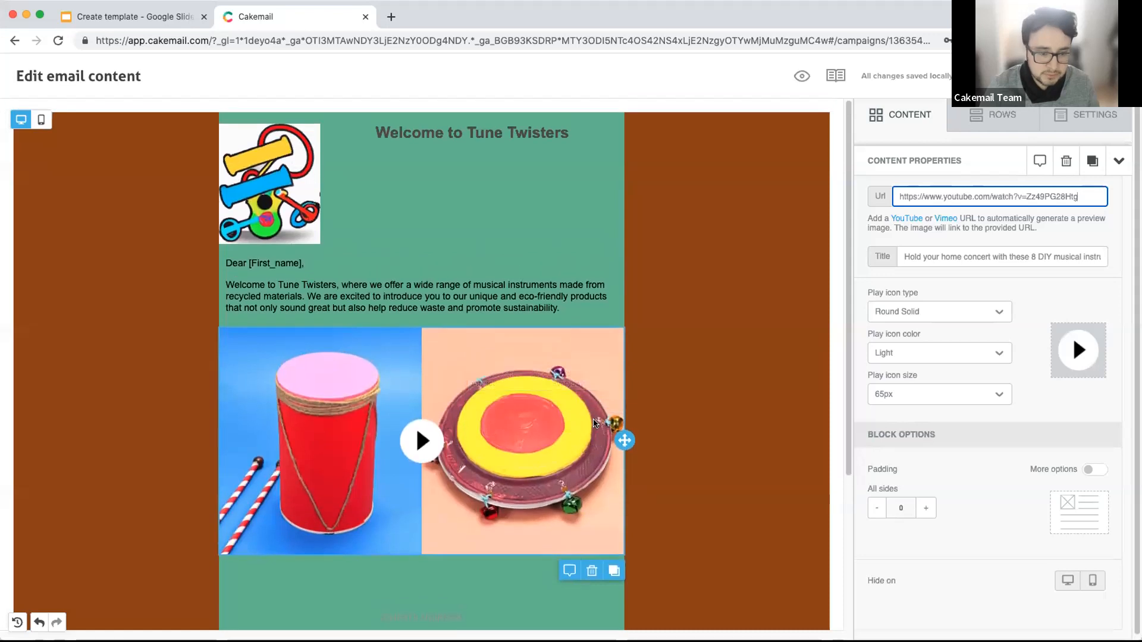
scroll(415, 387, down, 4)
scroll(483, 400, up, 4)
scroll(484, 401, down, 2)
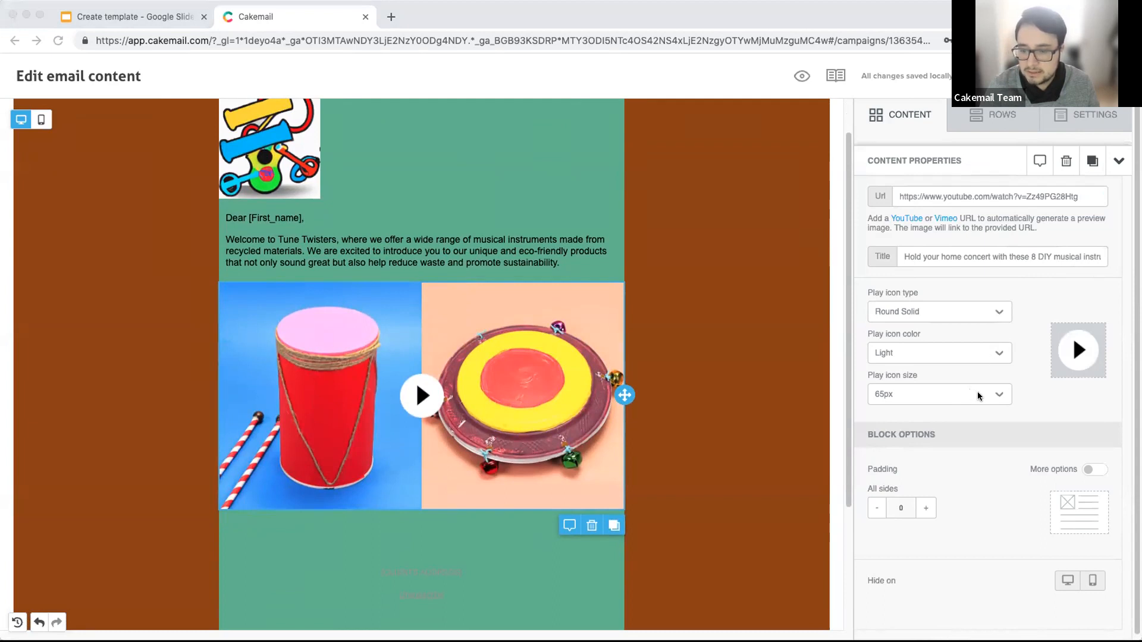
scroll(987, 407, down, 1)
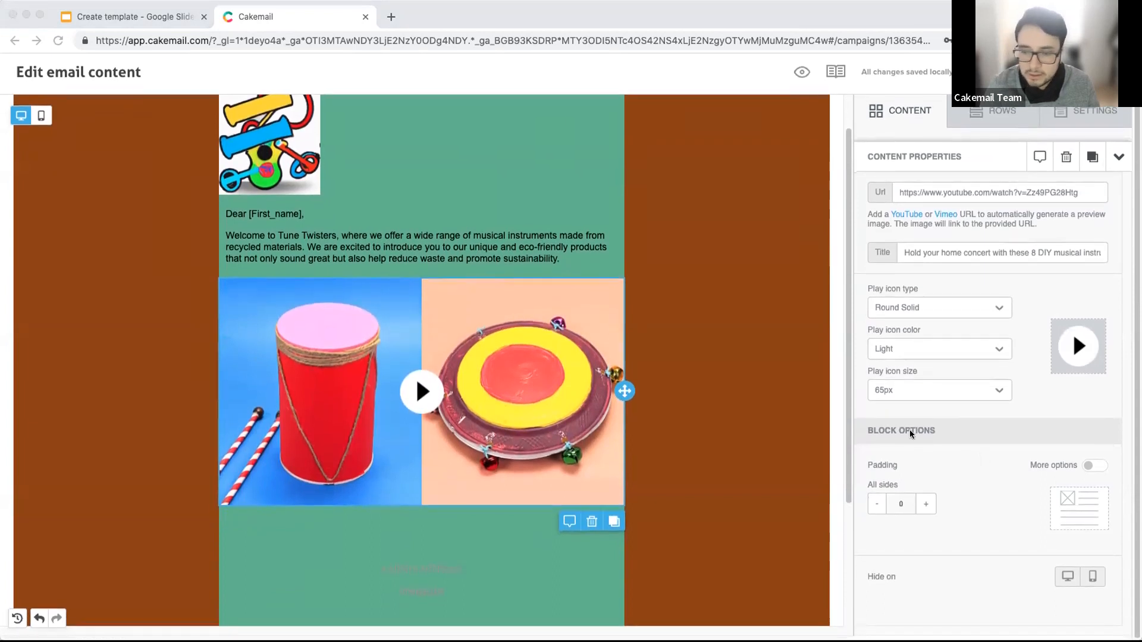
Step: Increase the introductory paragraph's padding to 35 on all sides
click(594, 259)
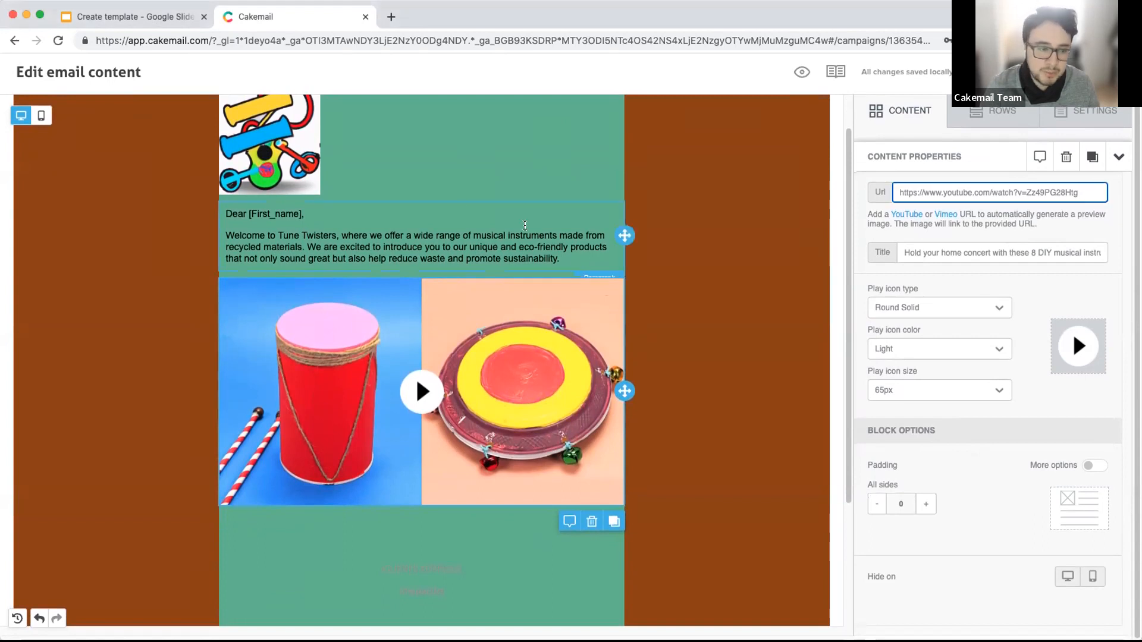
click(524, 224)
scroll(528, 260, up, 2)
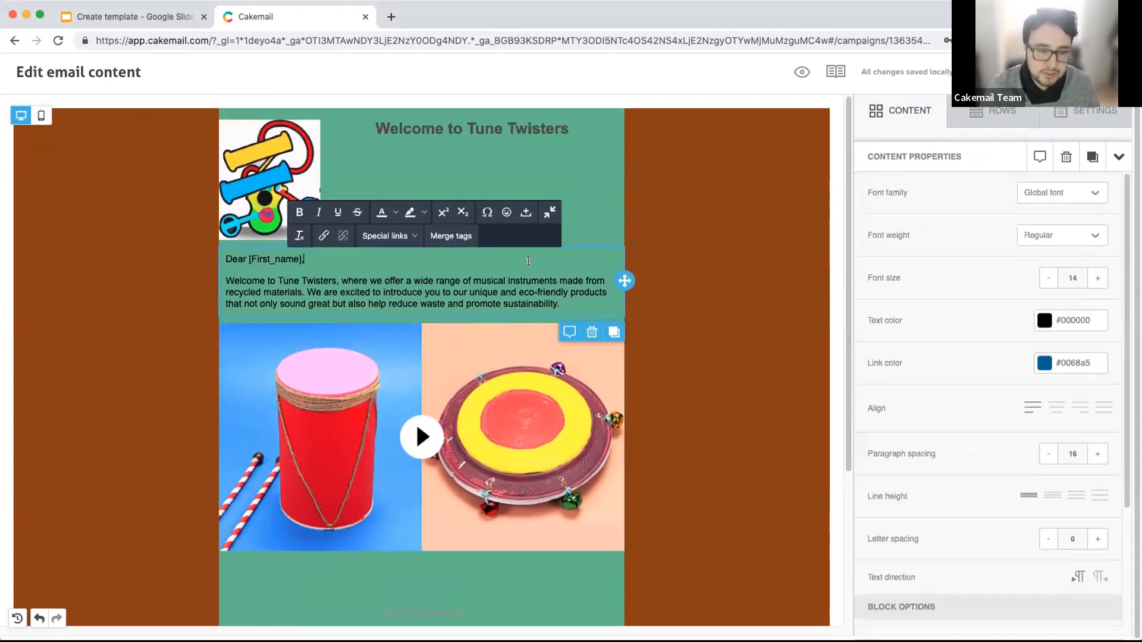
click(571, 177)
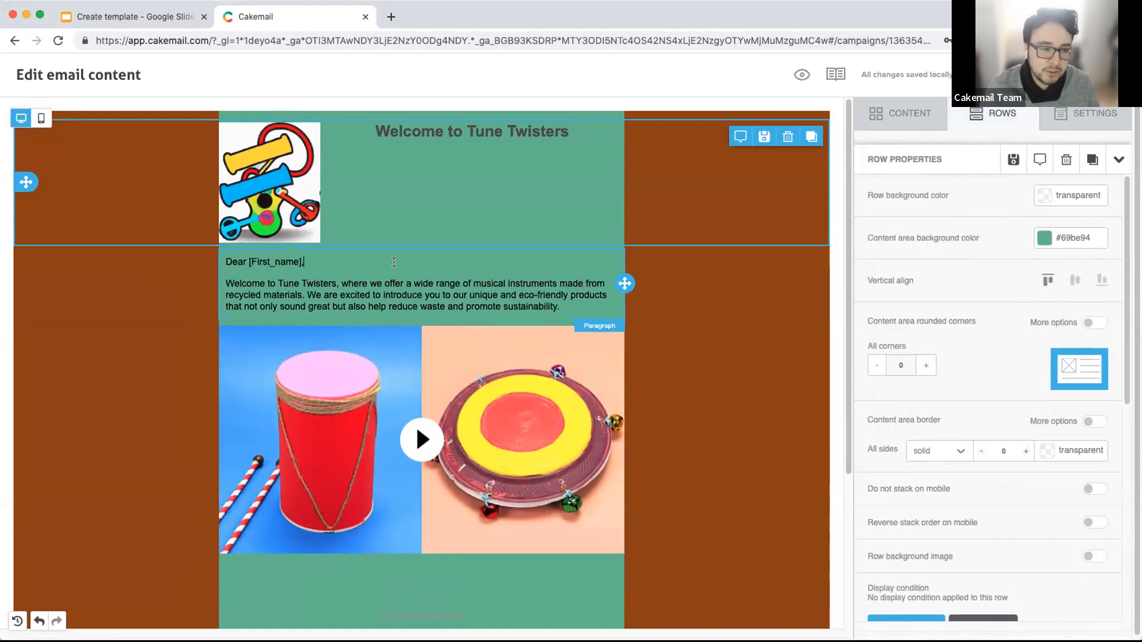
click(394, 262)
scroll(937, 392, down, 4)
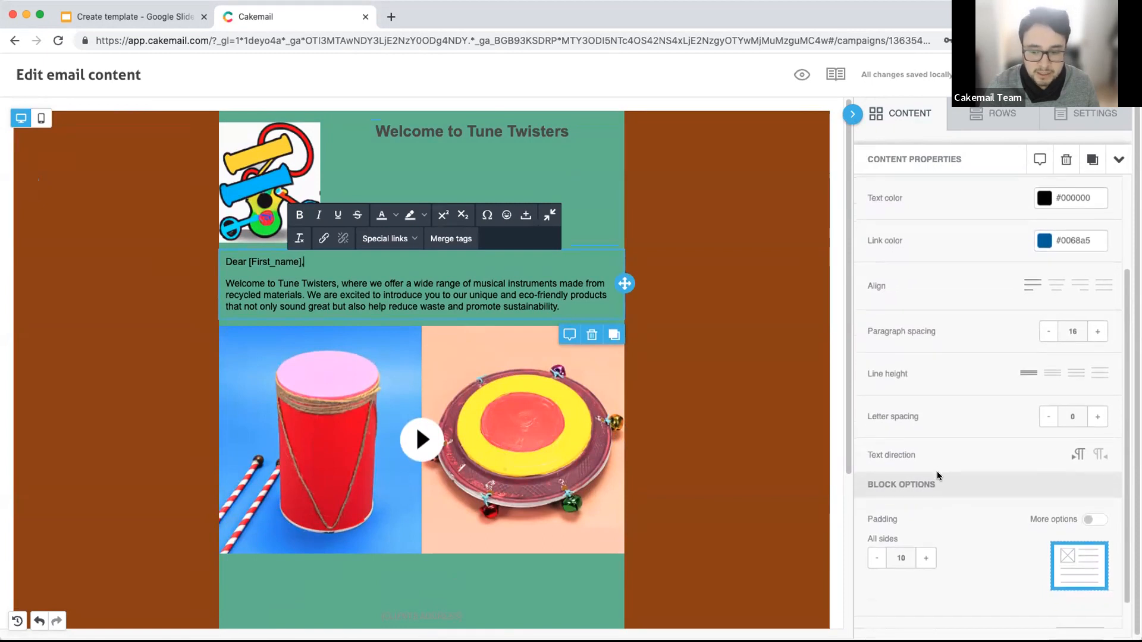
scroll(941, 475, down, 1)
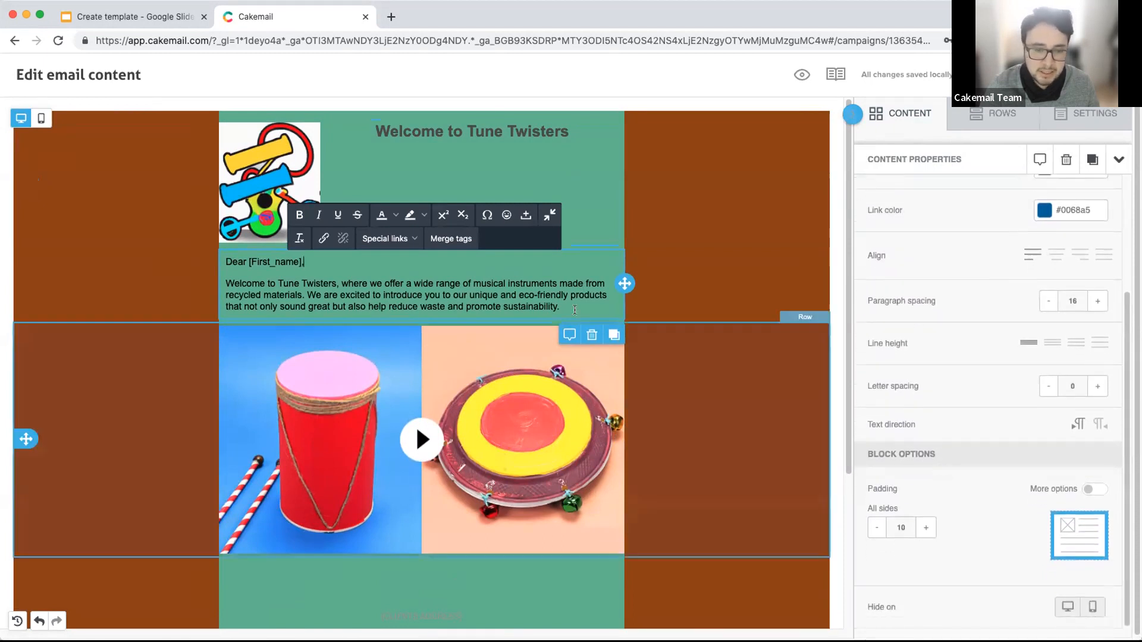
drag(561, 307, 223, 257)
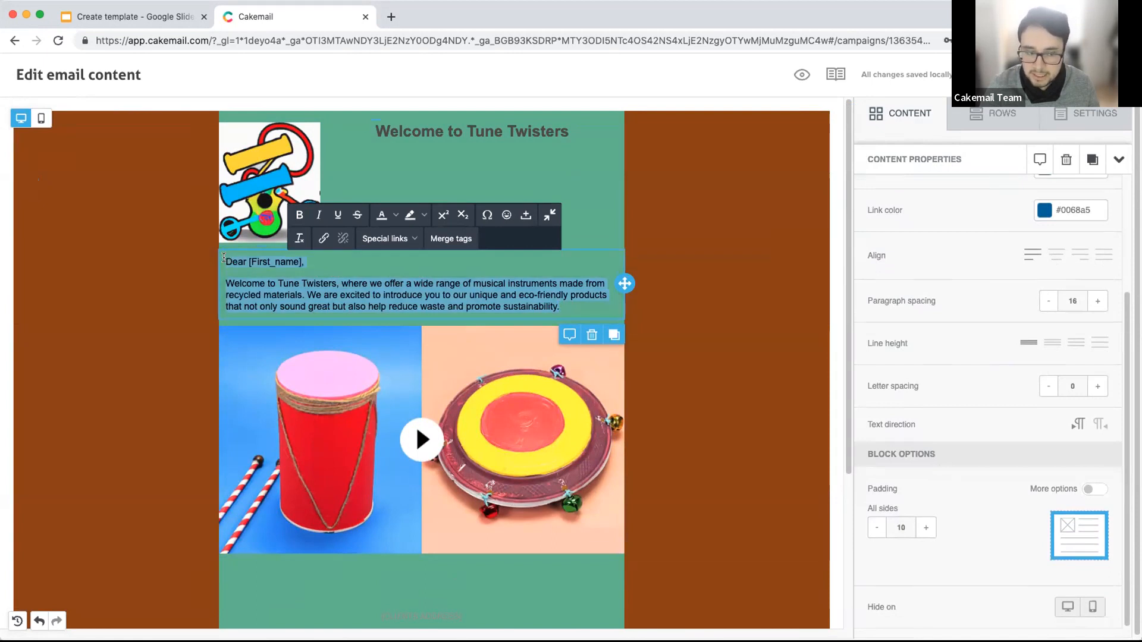
click(571, 304)
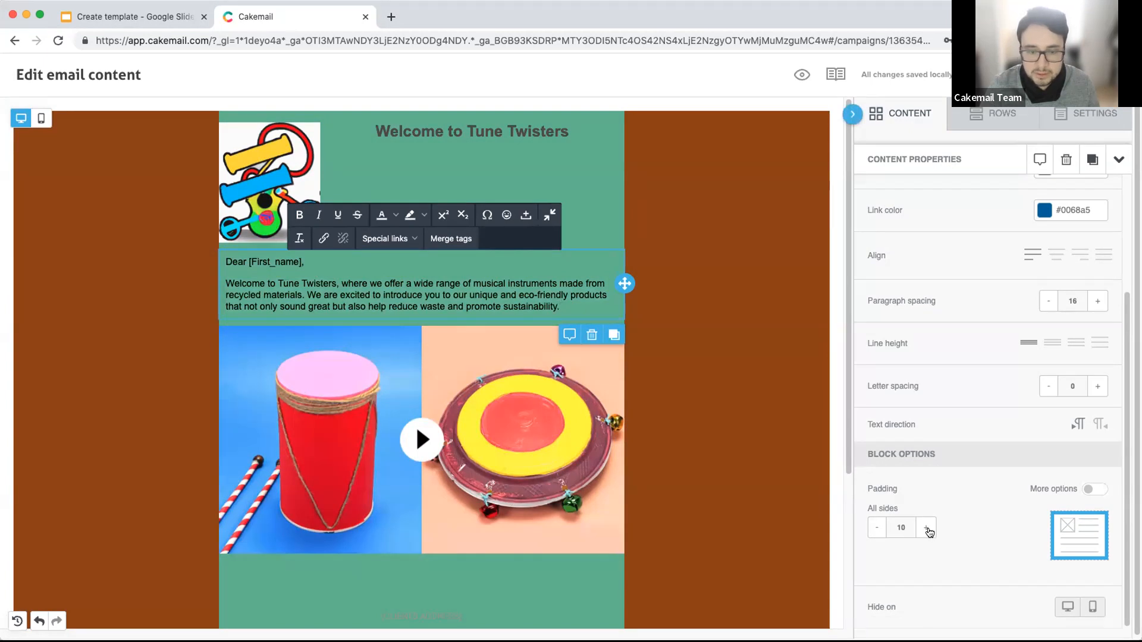
click(929, 531)
click(926, 531)
click(925, 531)
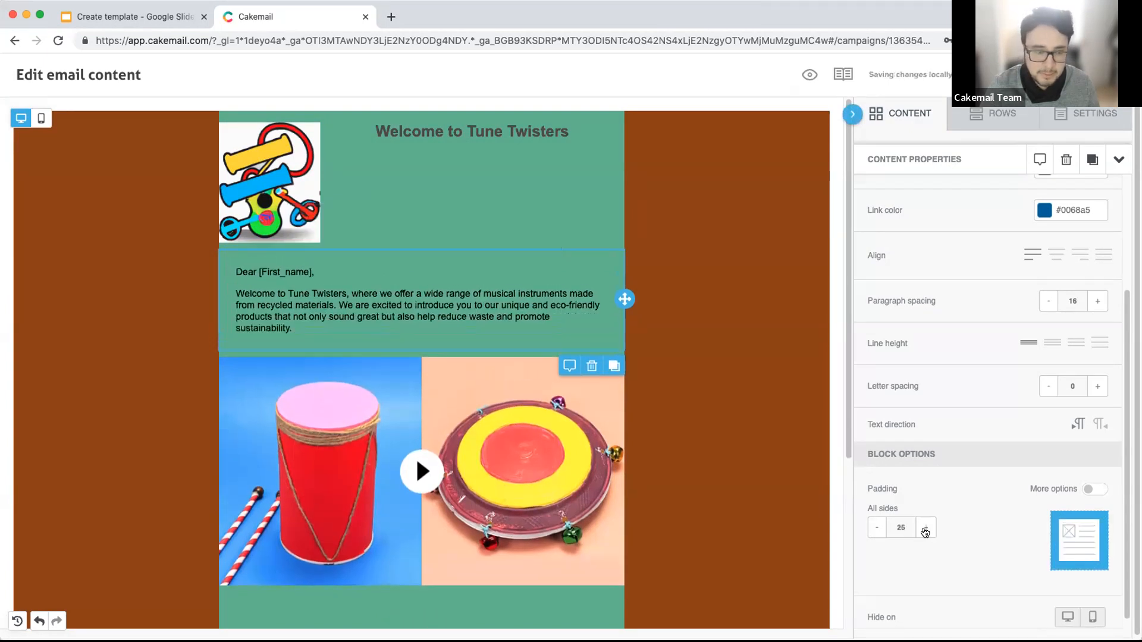
click(925, 531)
click(926, 531)
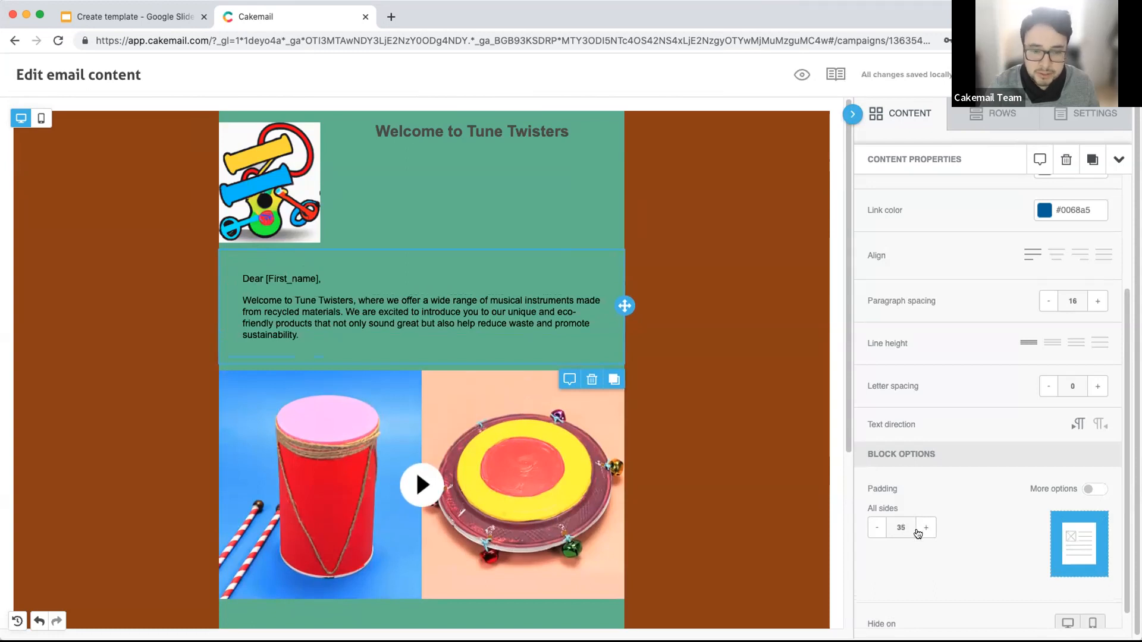
scroll(917, 534, down, 1)
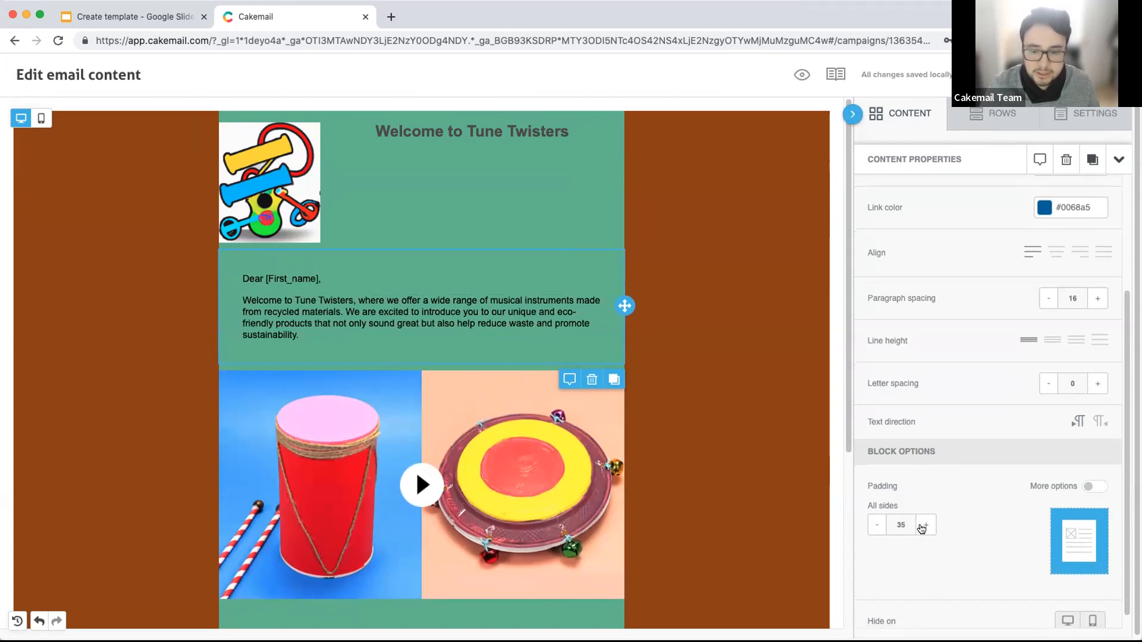
Step: Reduce the introductory paragraph's padding to 20 on all sides
click(870, 528)
click(870, 528)
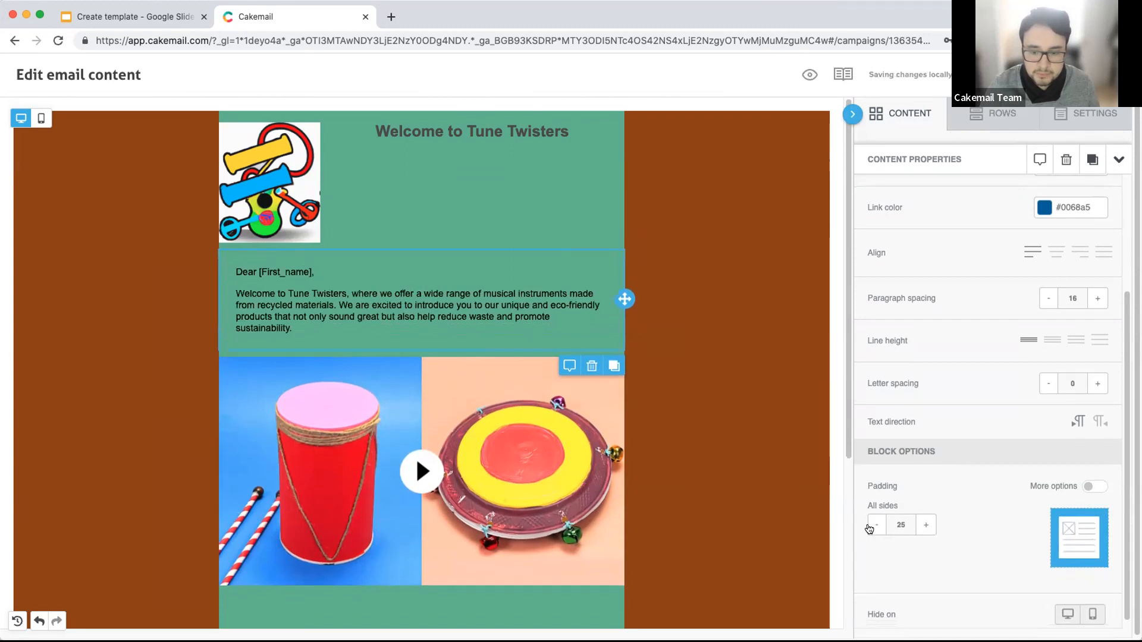
click(870, 528)
click(870, 529)
click(918, 525)
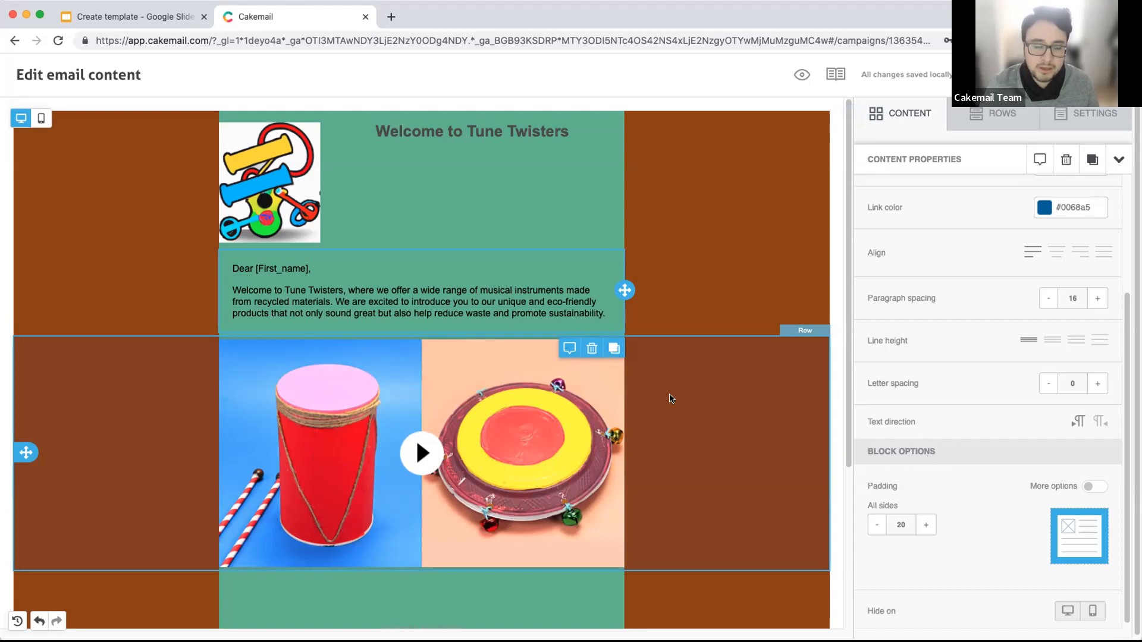
Step: Add a spacer block between the introductory paragraph and the video, and place a divider block directly above the spacer
scroll(670, 398, down, 1)
scroll(671, 396, up, 1)
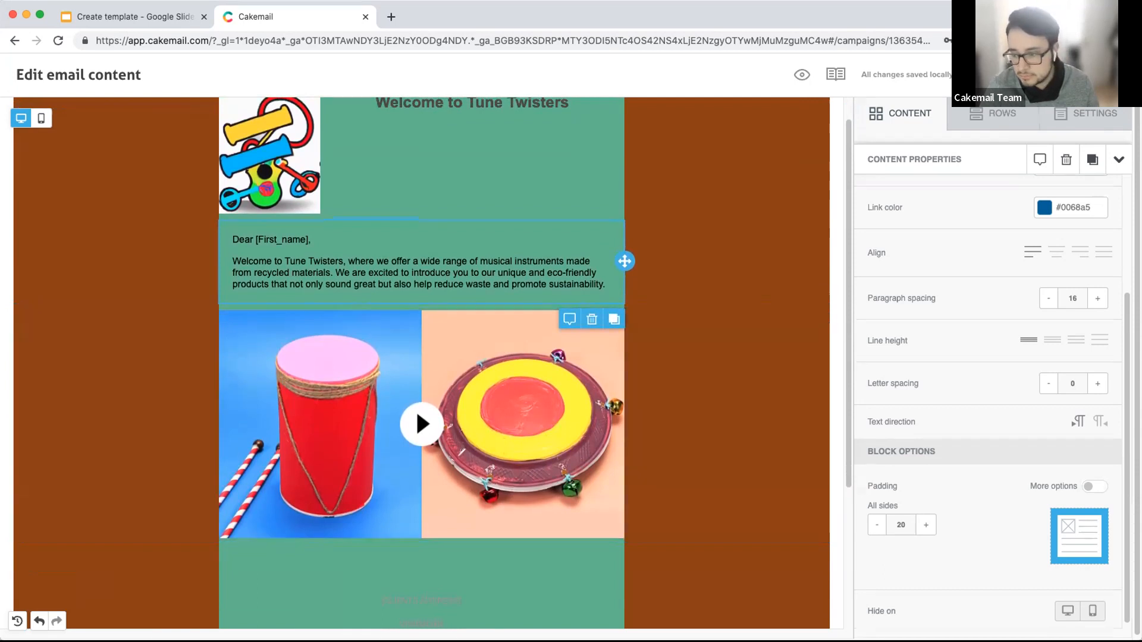
click(903, 121)
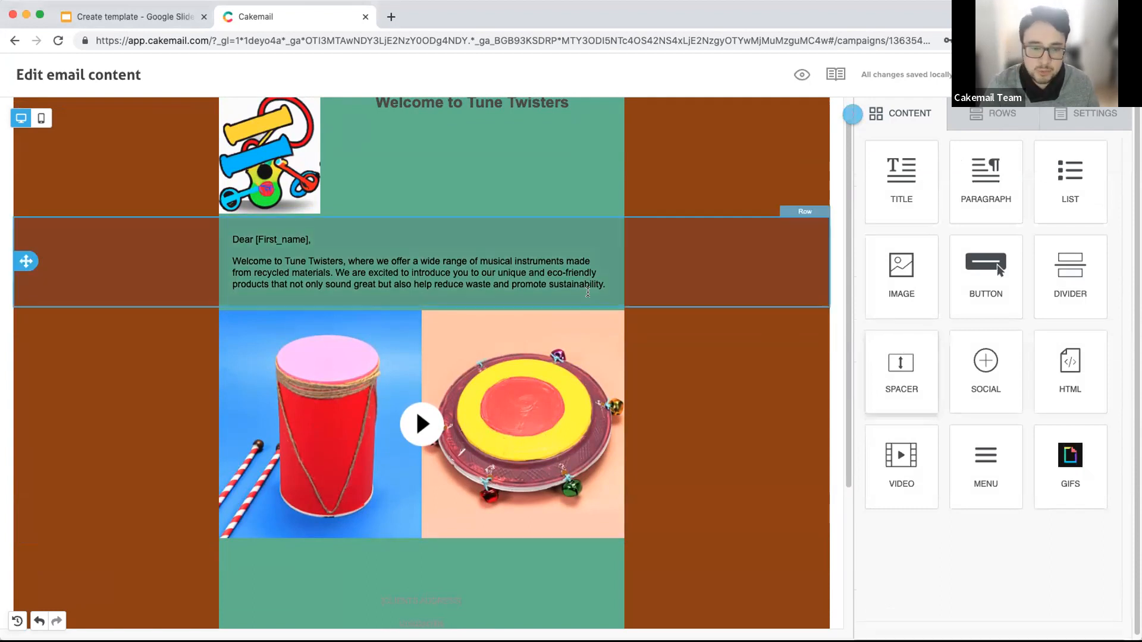
mouse_move(897, 363)
mouse_down()
mouse_move(886, 381)
mouse_move(511, 351)
mouse_move(412, 299)
mouse_up()
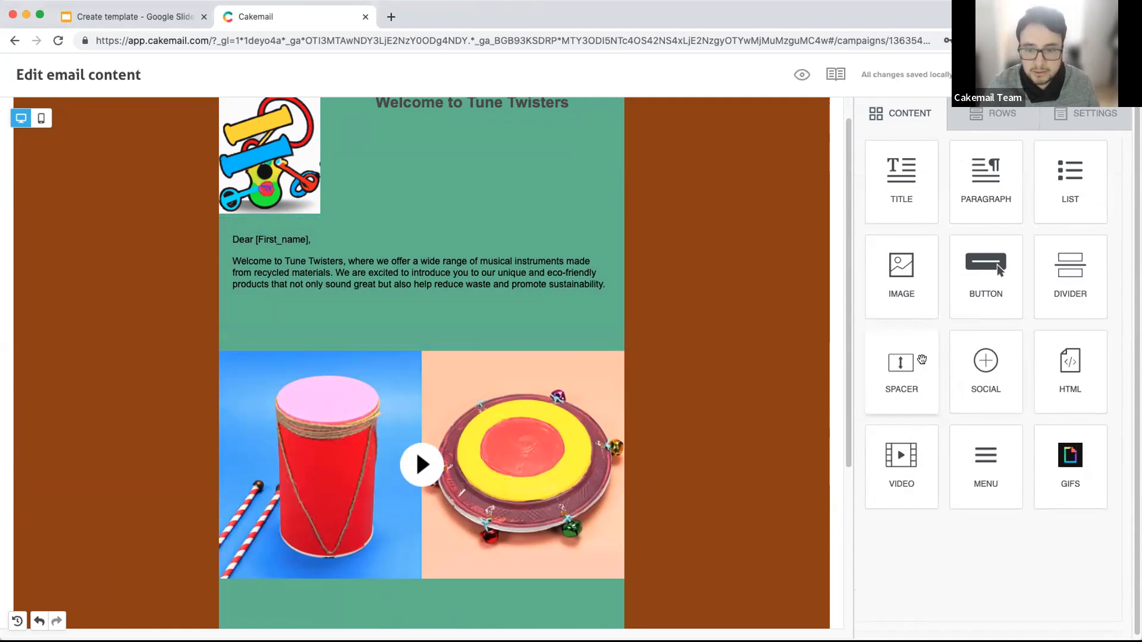
drag(1064, 284, 414, 305)
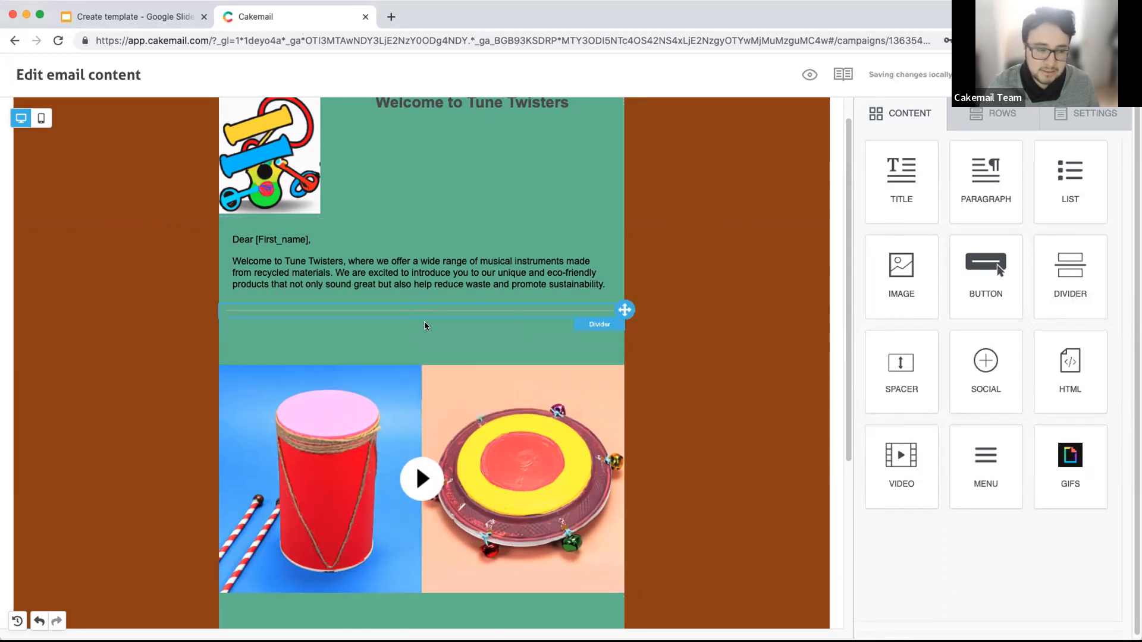
Step: Set the line style of the divider below the introductory paragraph to dashed
click(565, 309)
click(935, 240)
click(932, 280)
click(940, 235)
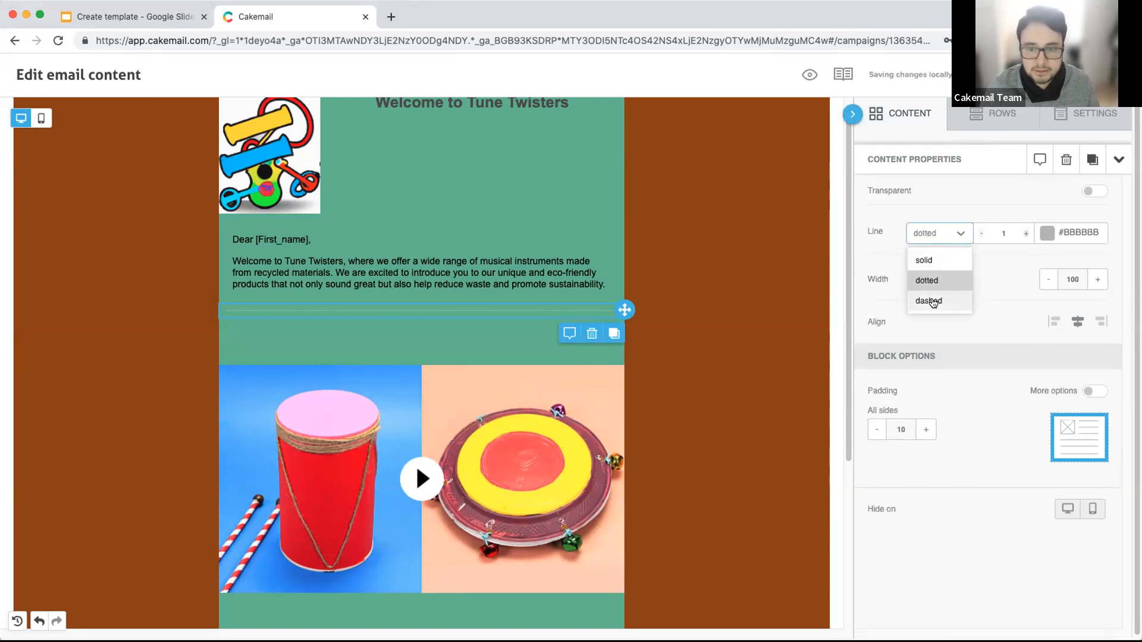
click(932, 301)
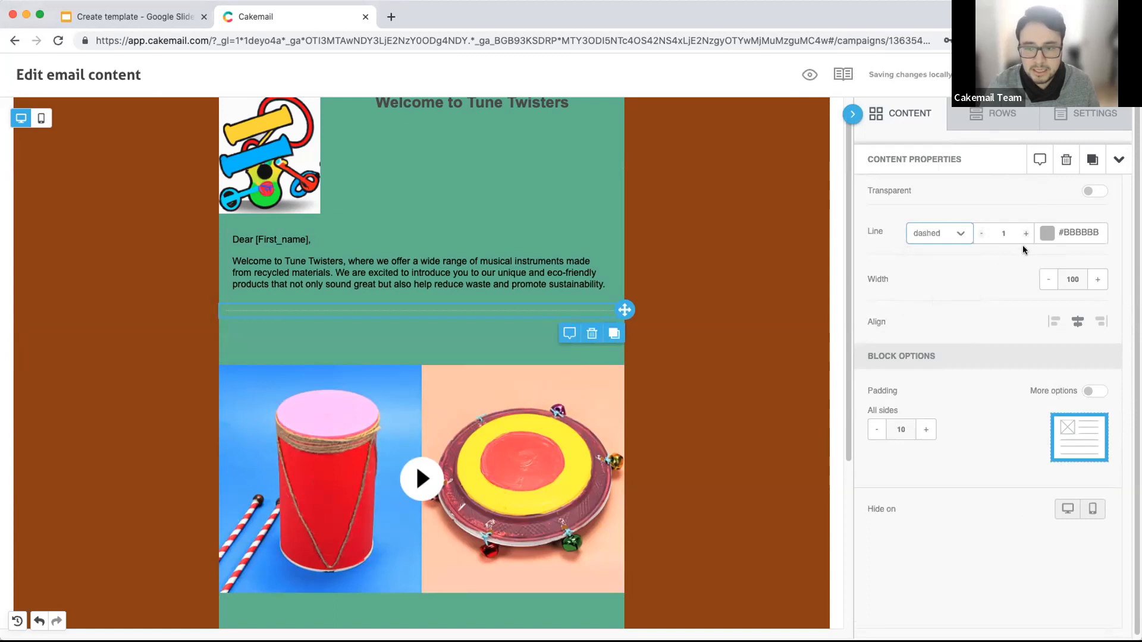
Step: Change the divider's line color to the brown #964B00
click(1044, 238)
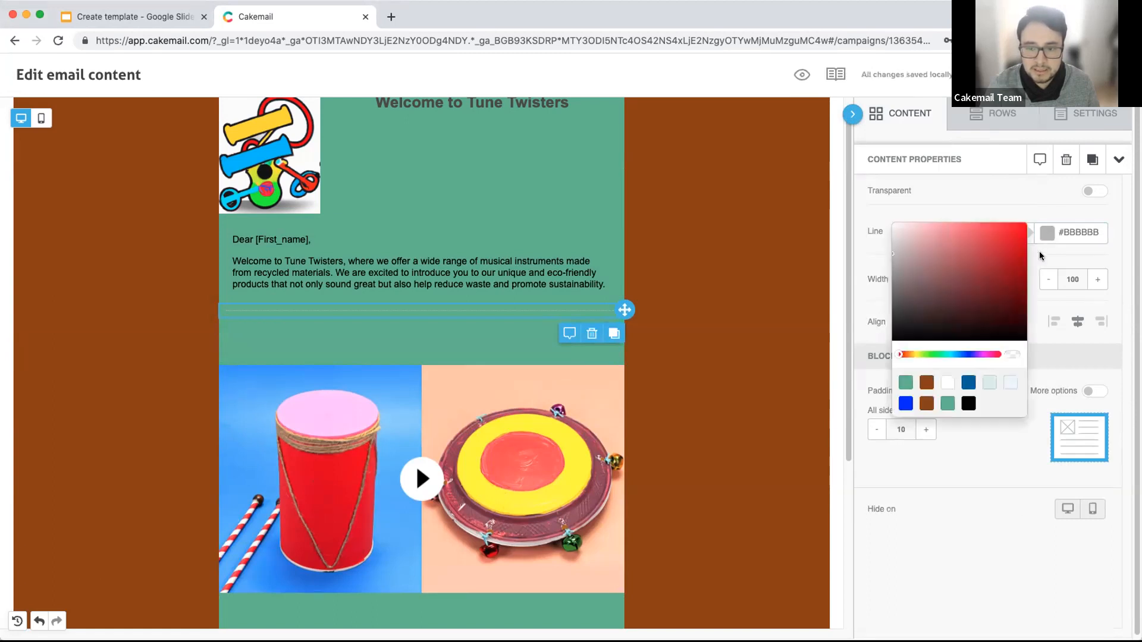
click(1041, 250)
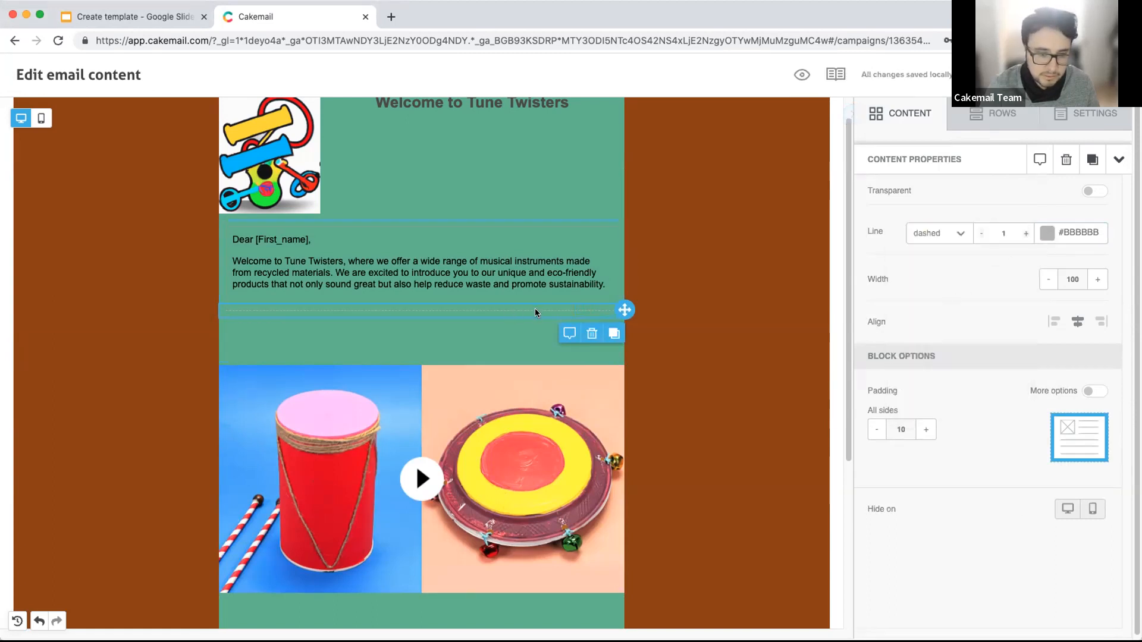
click(507, 327)
click(510, 310)
click(1053, 237)
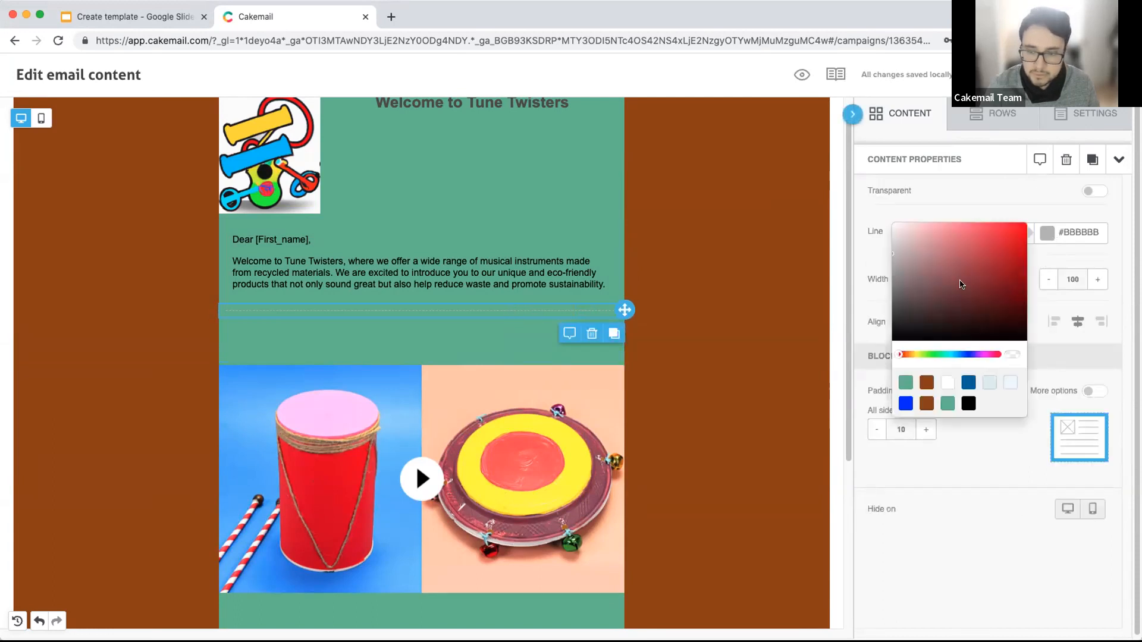
click(943, 255)
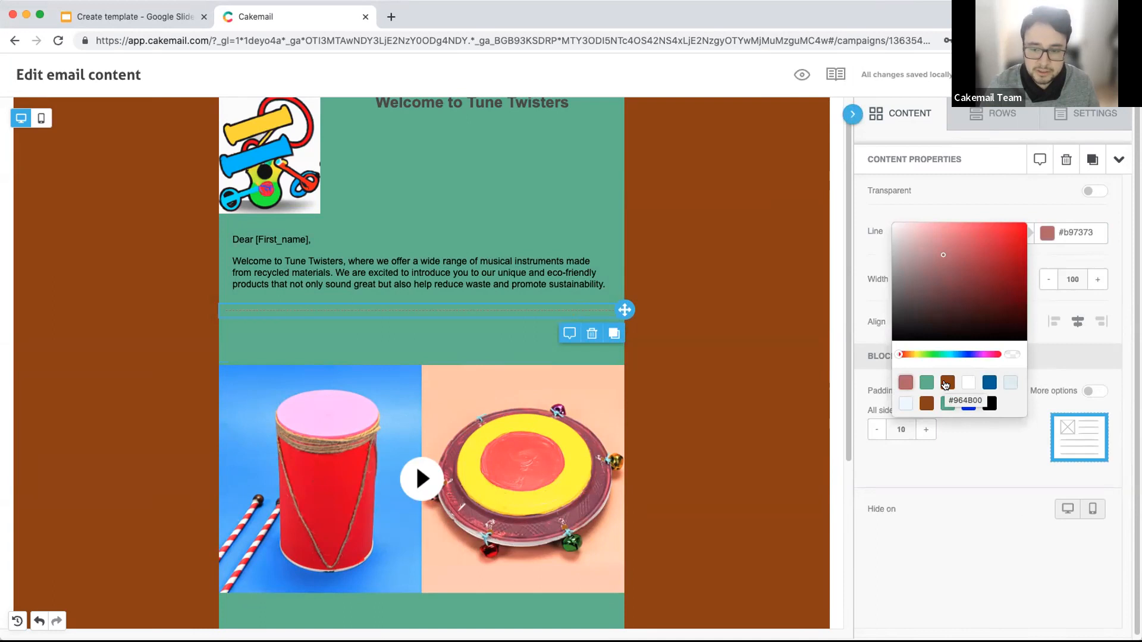
click(947, 383)
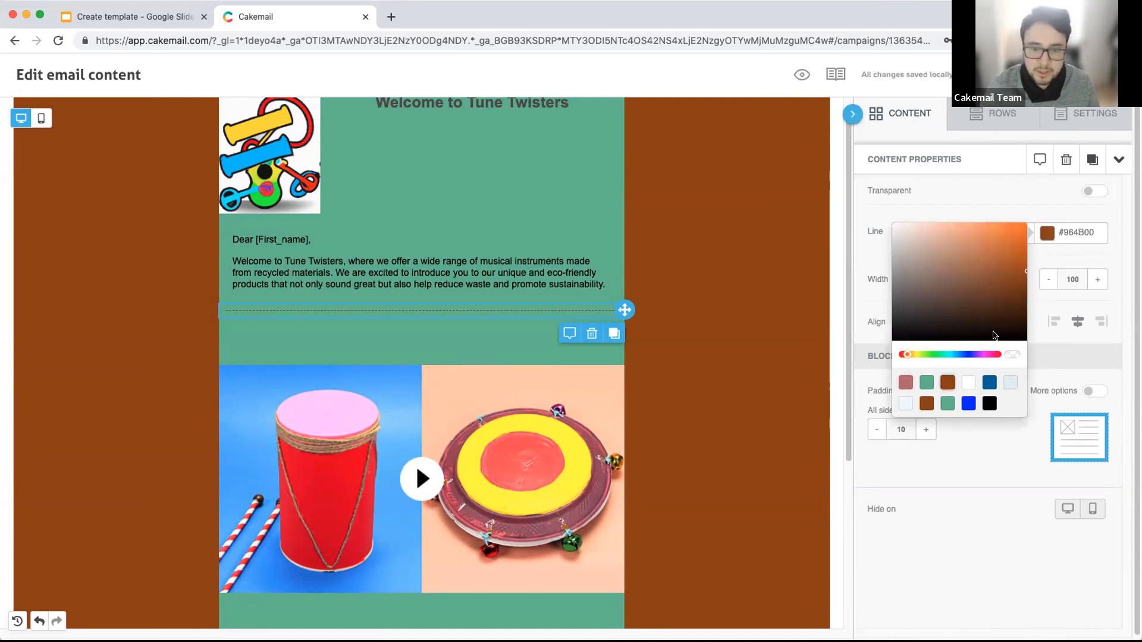
click(1052, 254)
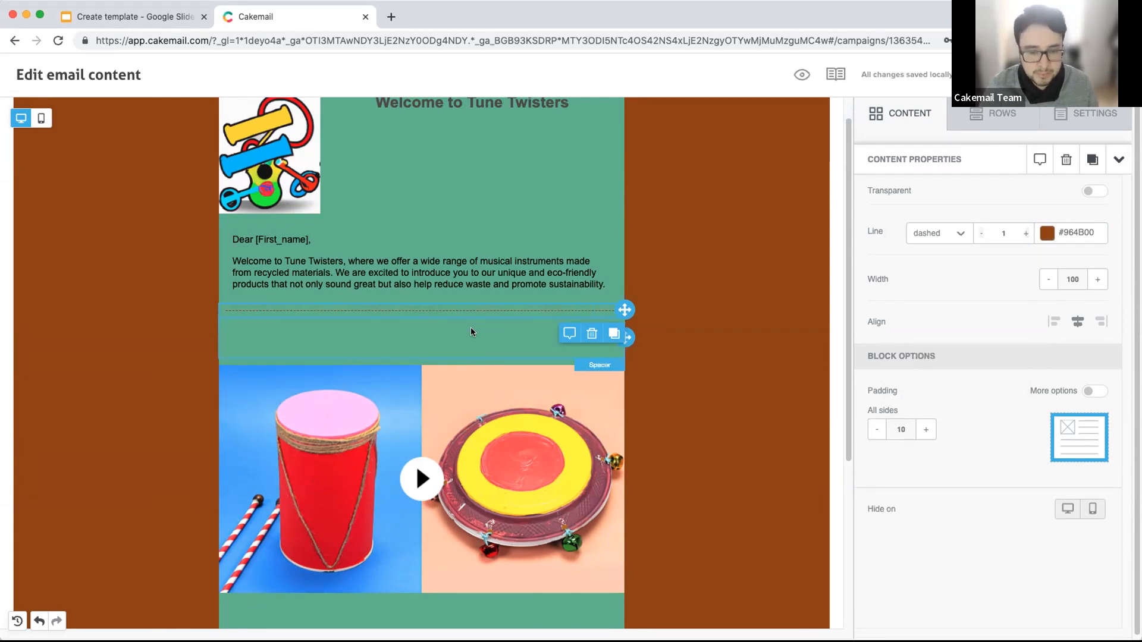
Step: Add an empty single-column row directly below the video
click(915, 127)
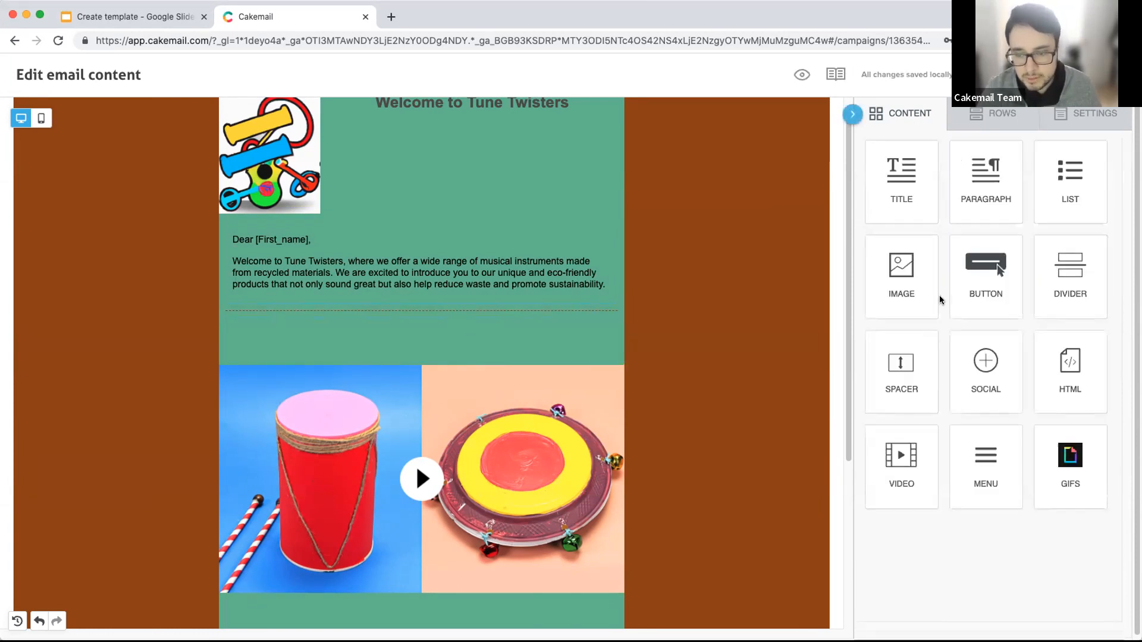
scroll(1026, 320, down, 1)
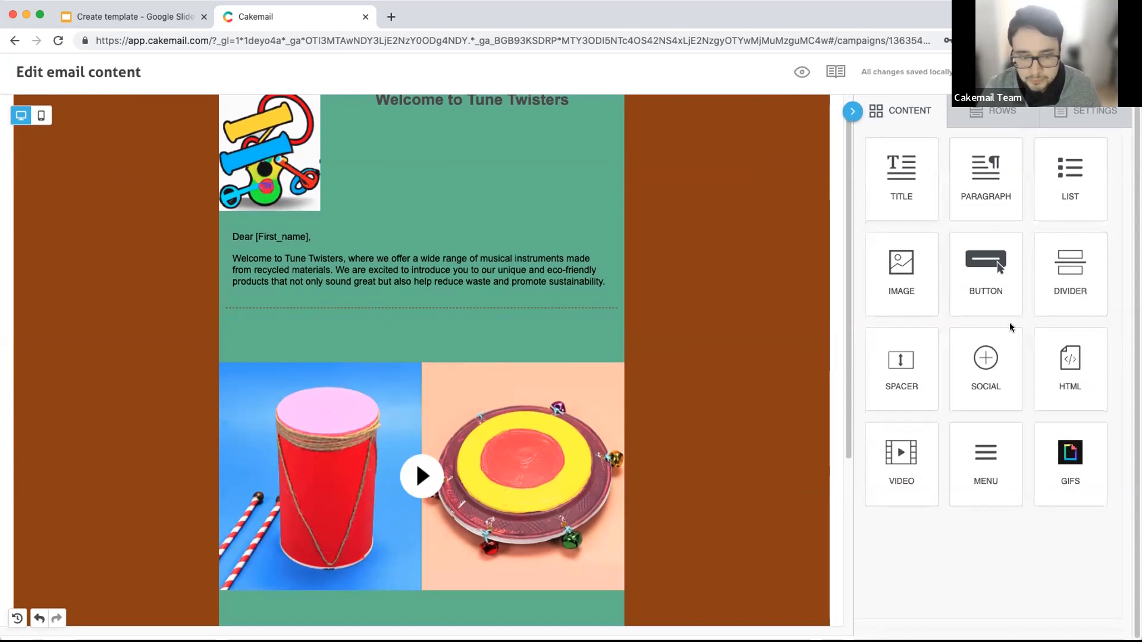
scroll(706, 325, up, 2)
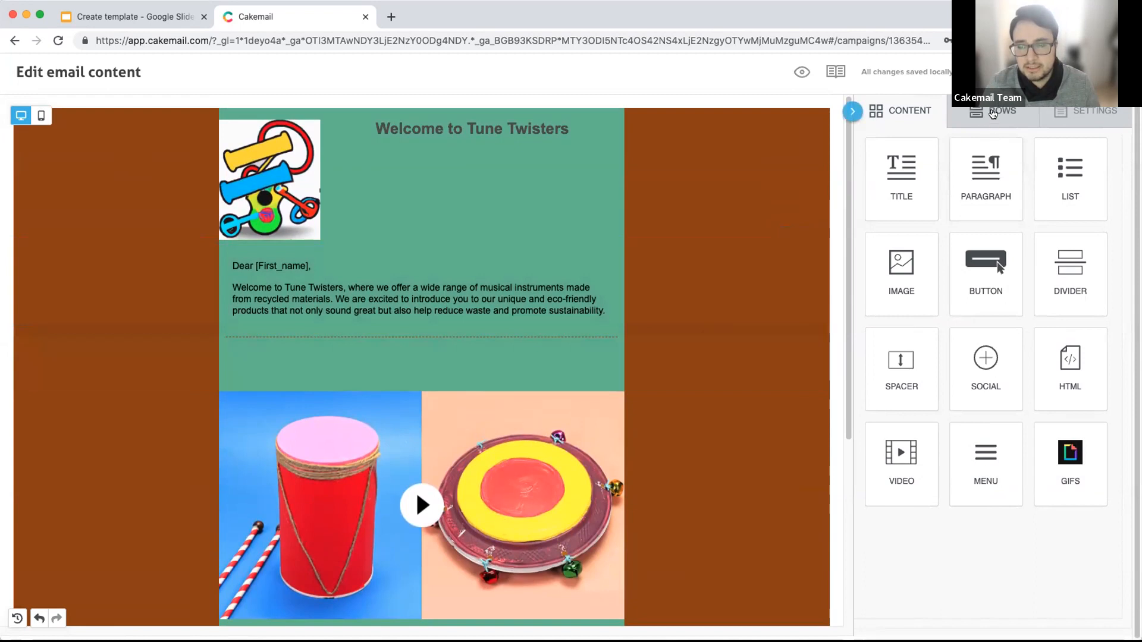
click(991, 119)
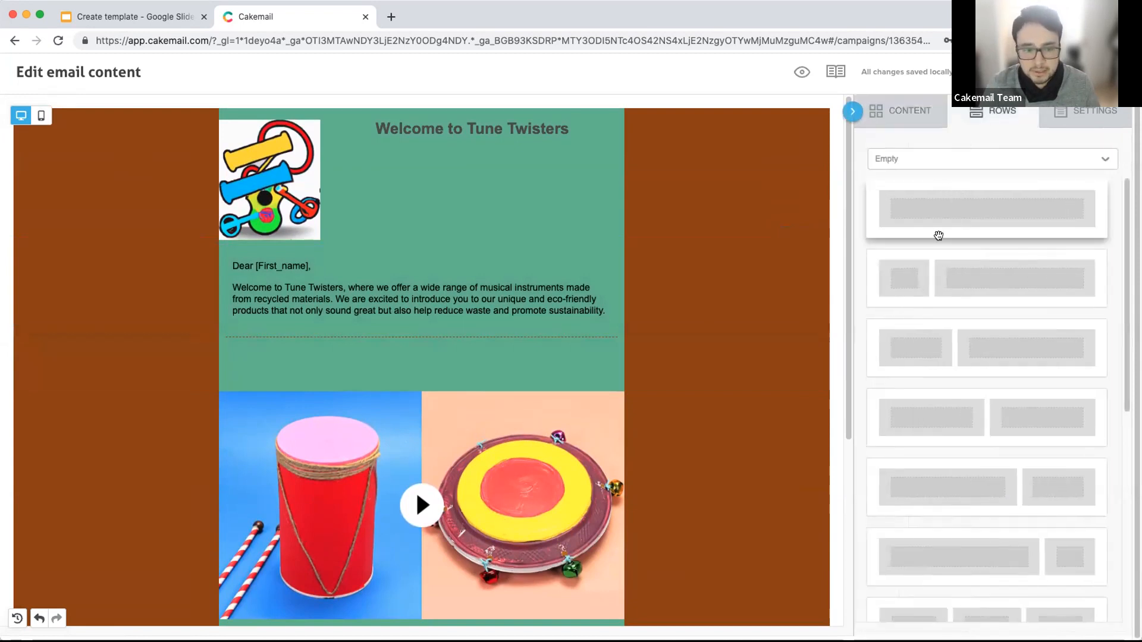
scroll(934, 282, down, 1)
scroll(903, 310, down, 1)
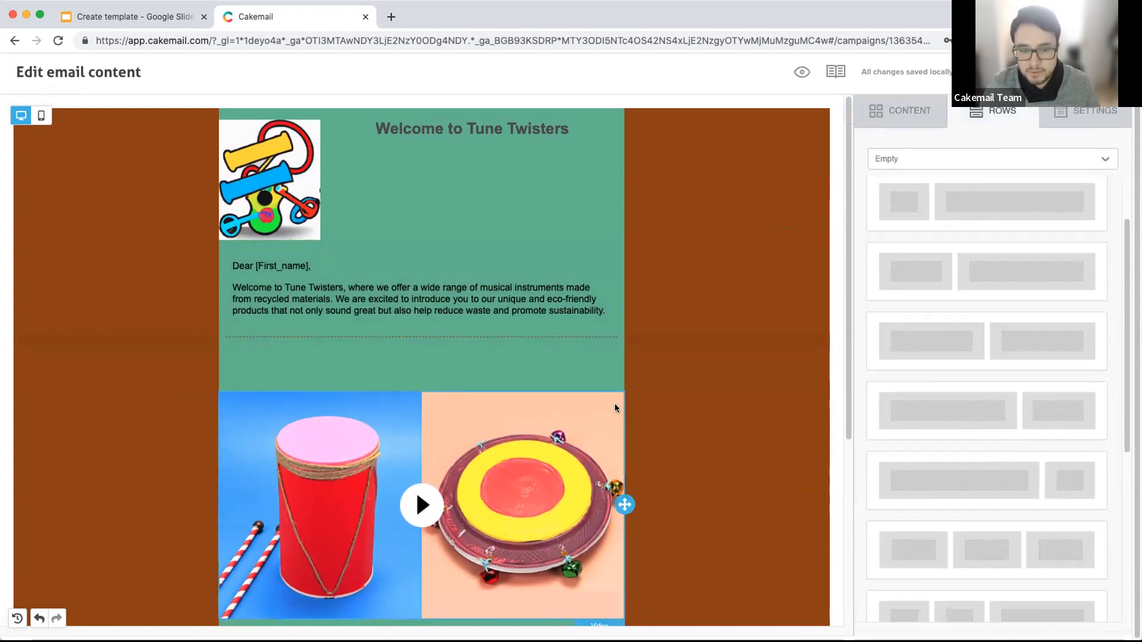
scroll(641, 415, down, 5)
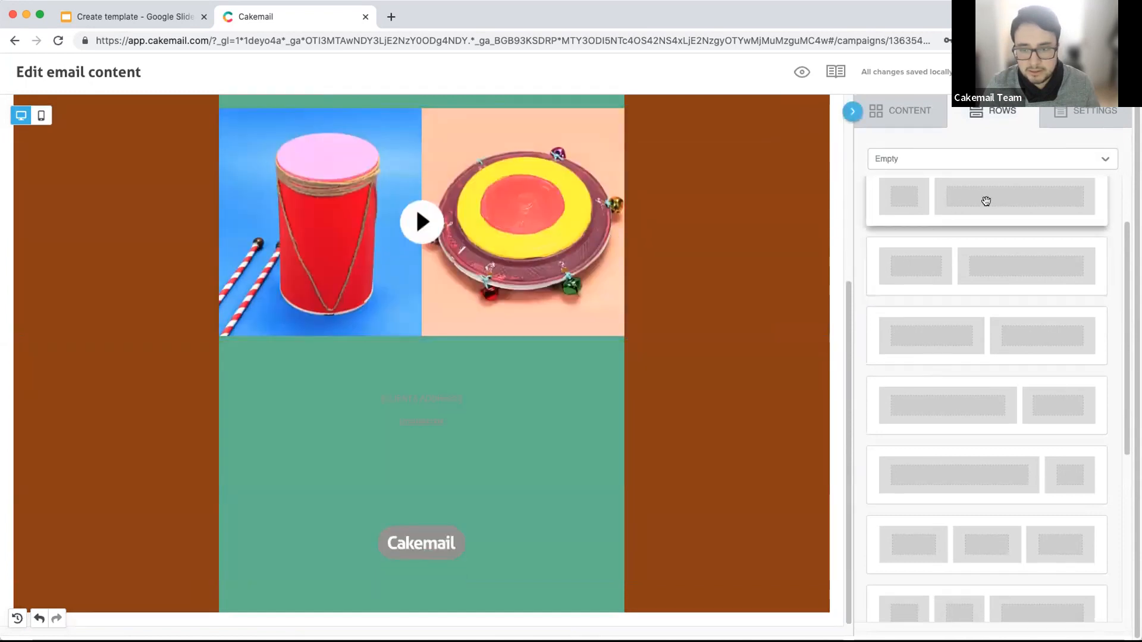
scroll(942, 208, up, 1)
drag(868, 238, 421, 342)
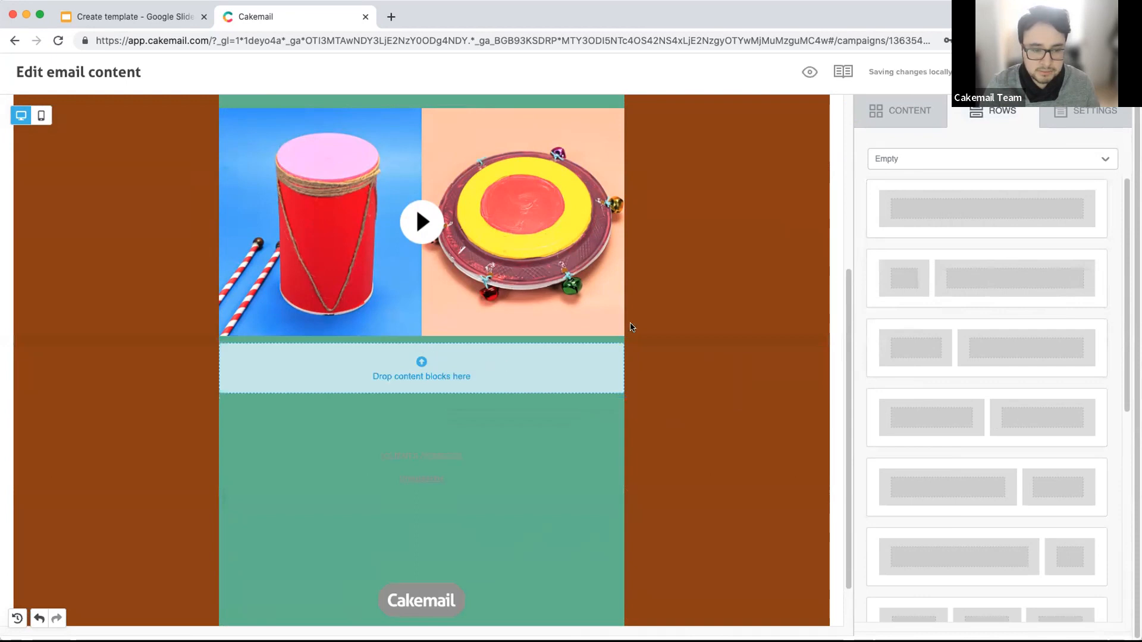
Step: Place a list block in the empty row below the video and set its list type to unordered
click(898, 113)
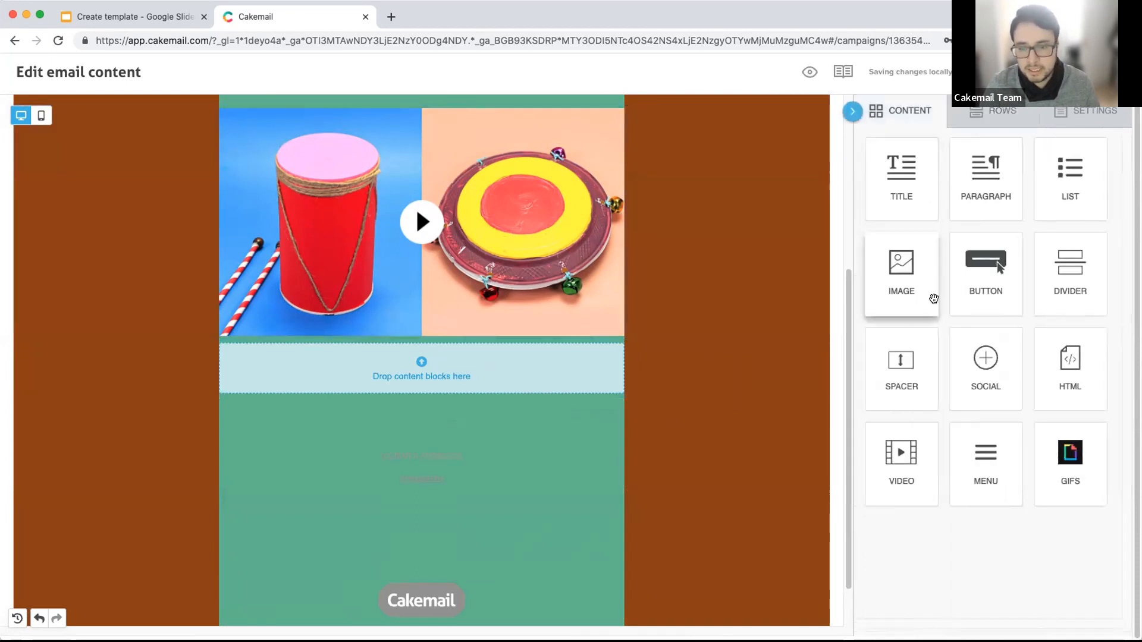
drag(1088, 194, 455, 365)
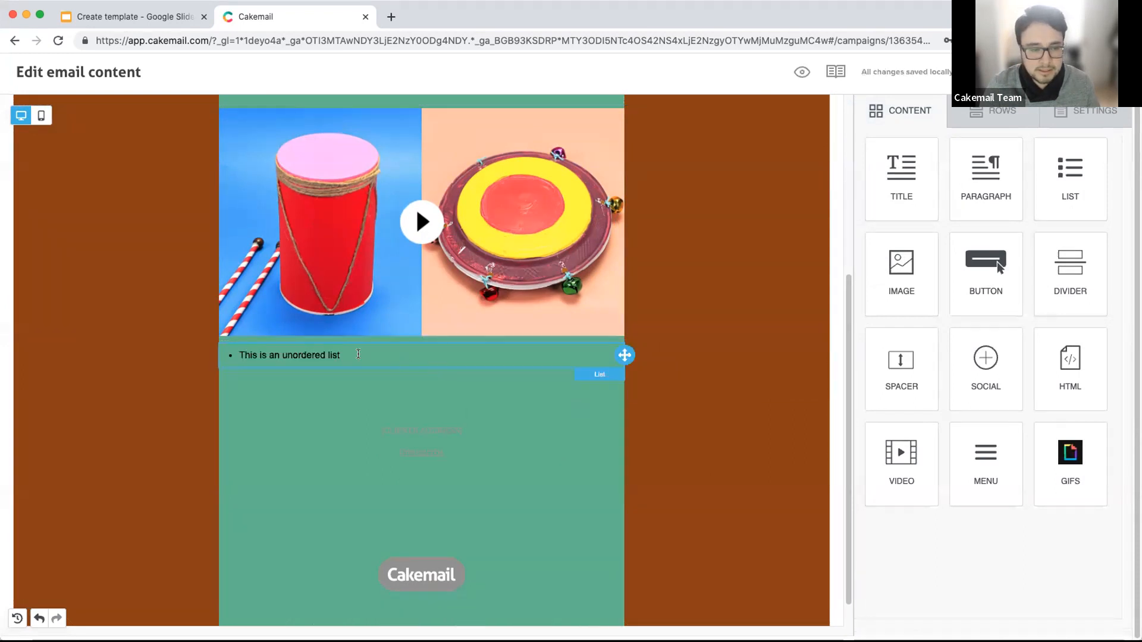
click(356, 354)
scroll(922, 383, up, 1)
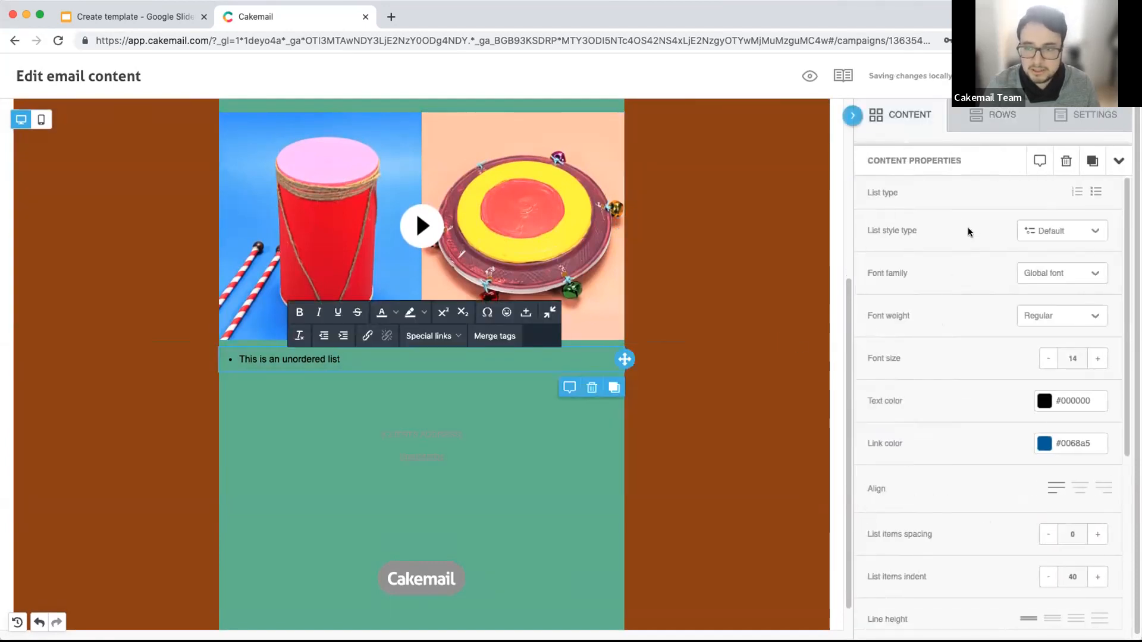
click(1071, 193)
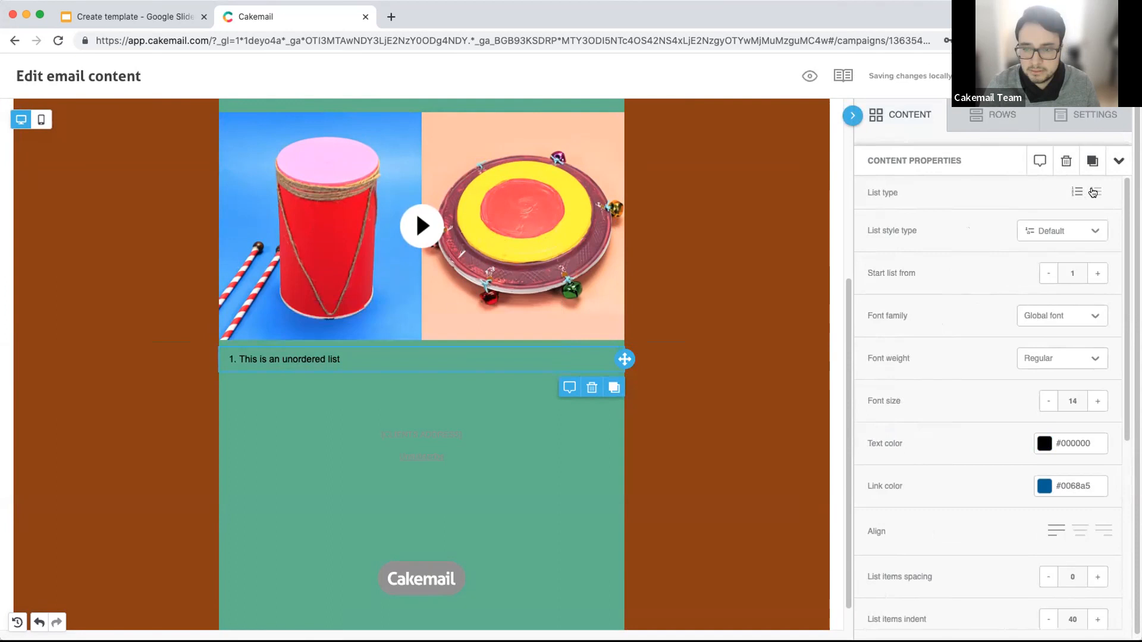
click(1093, 192)
Step: Replace the placeholder list item with "Shop now: tune twisters.com/shop" and start a second bullet
click(350, 358)
drag(349, 357, 236, 358)
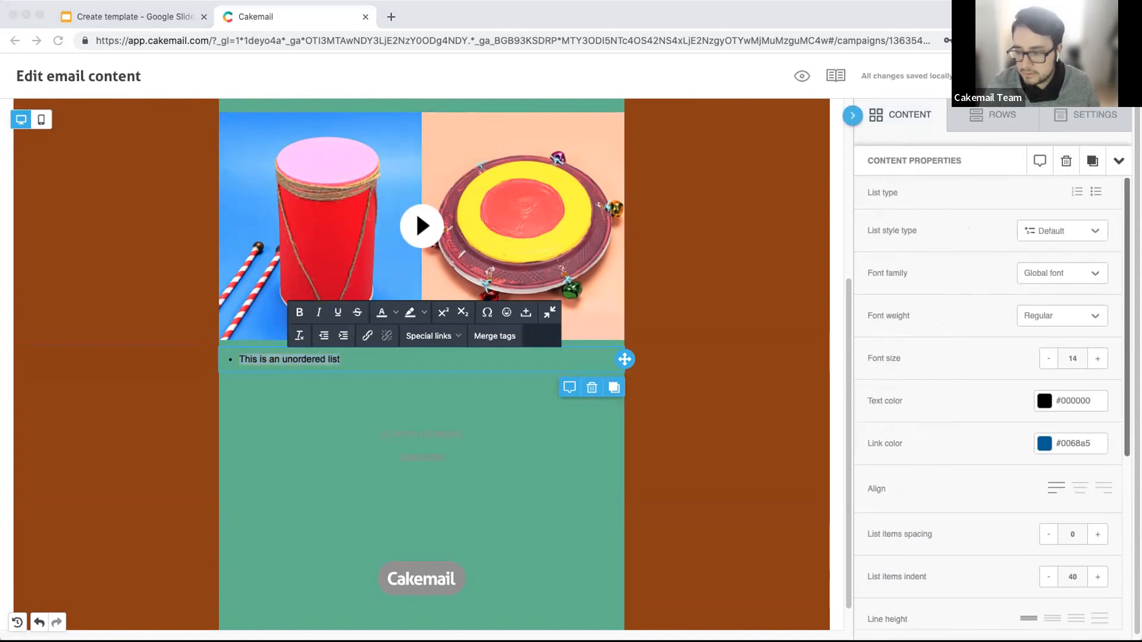
click(349, 358)
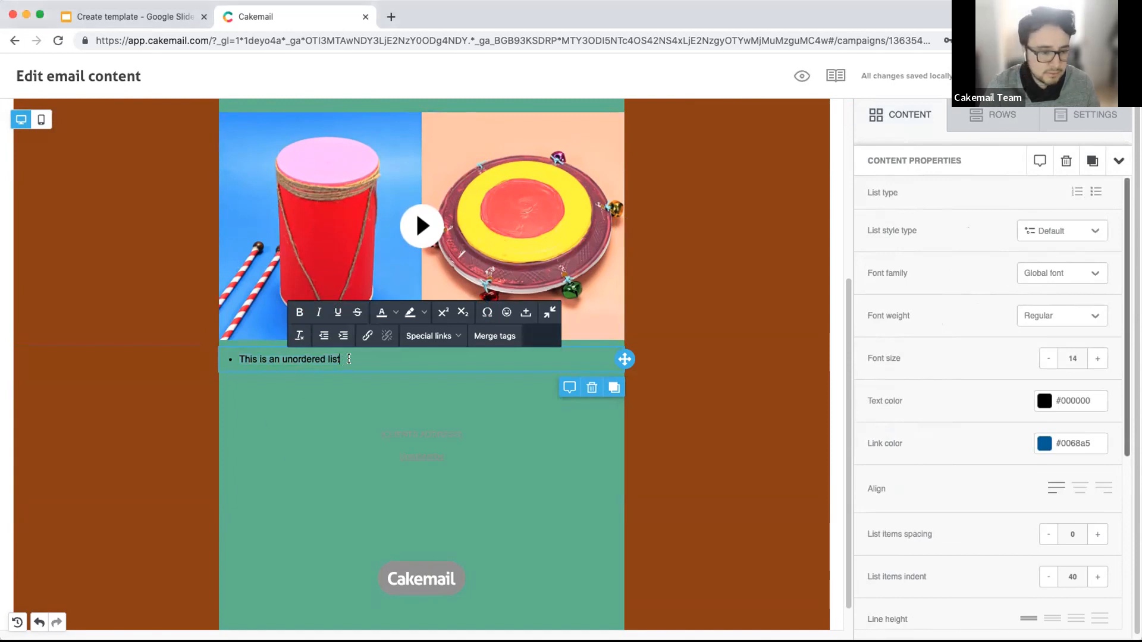
text(Shop now: tune twisters.com/shop)
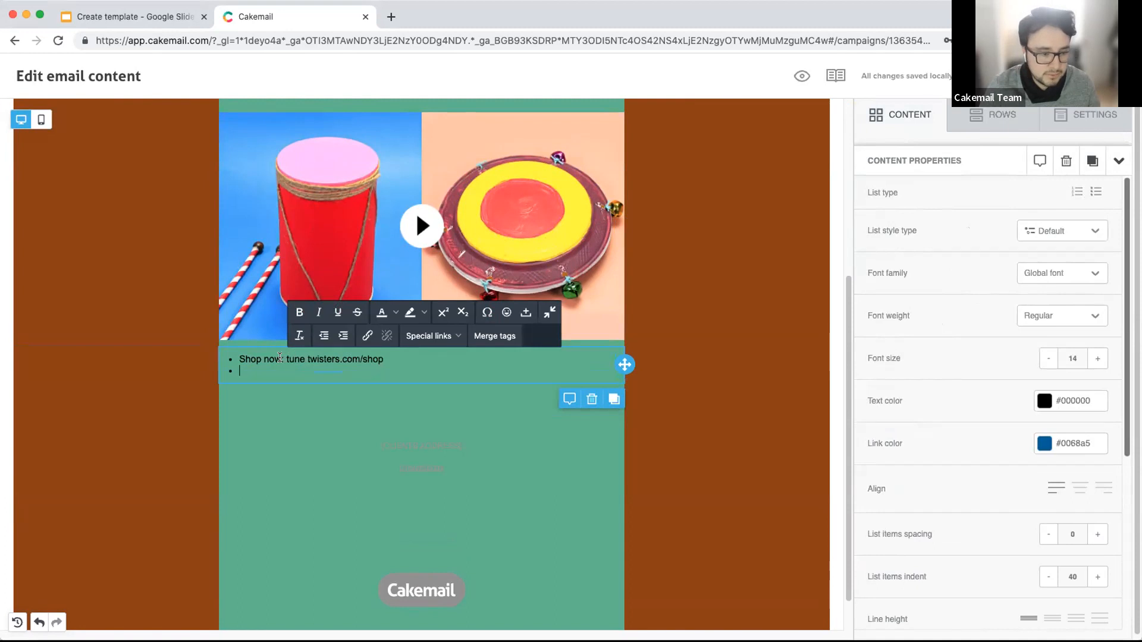
Step: Copy the web address out of the first list item and shorten the item to "Shop now."
drag(285, 357, 391, 356)
key(super+c)
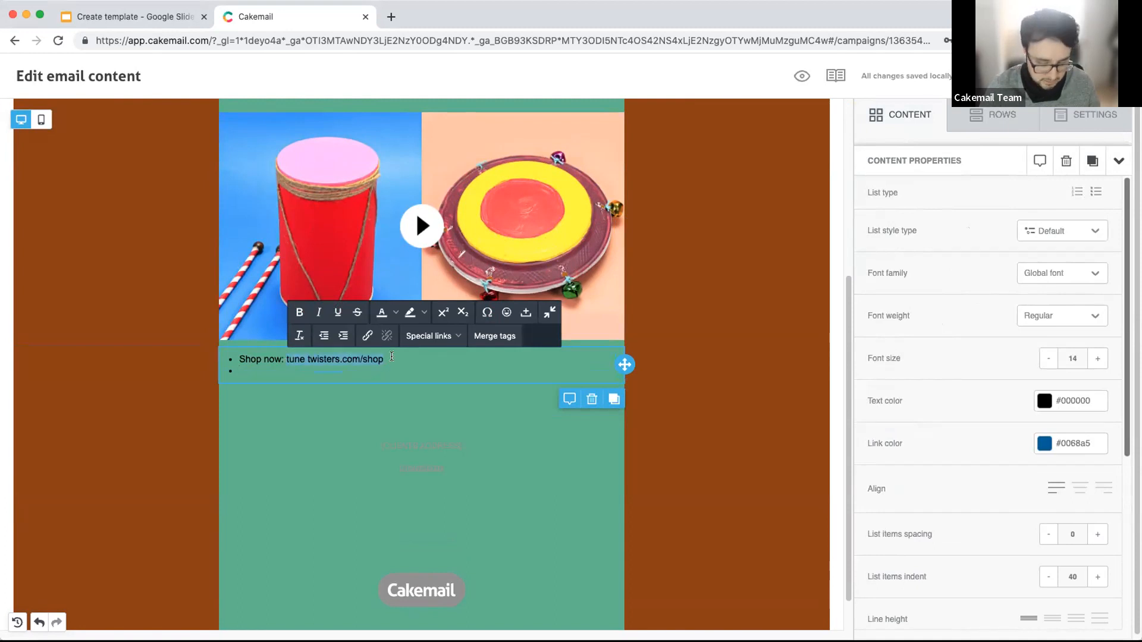
key(BackSpace)
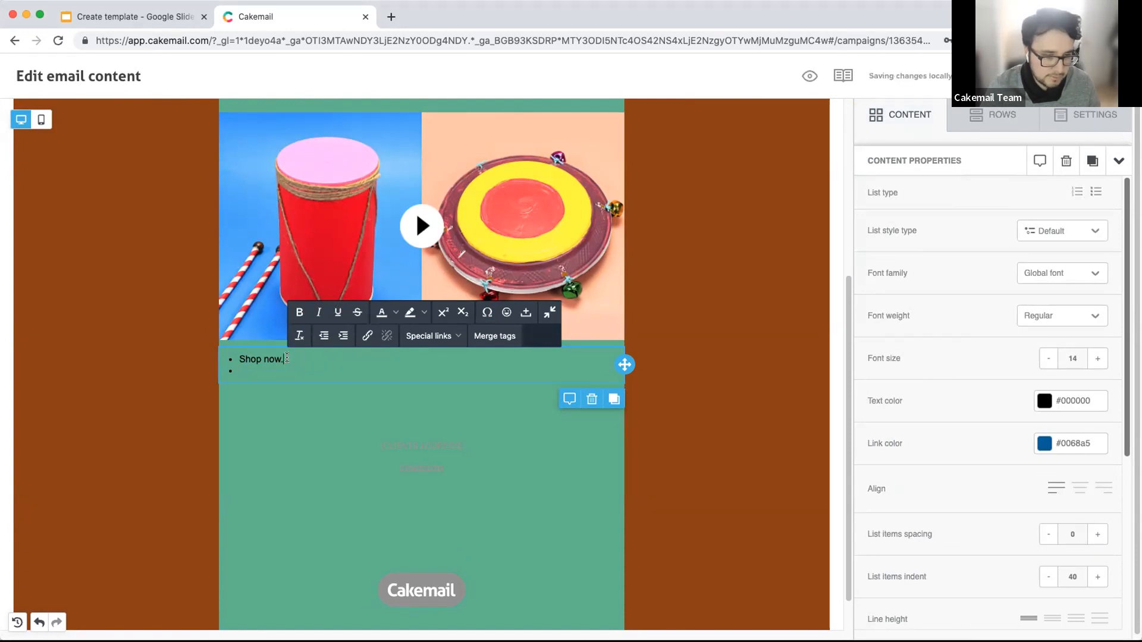
Step: Link the "Shop now." text to the copied address tune twisters.com/shop, underlined and opening in a new window
drag(237, 360, 339, 358)
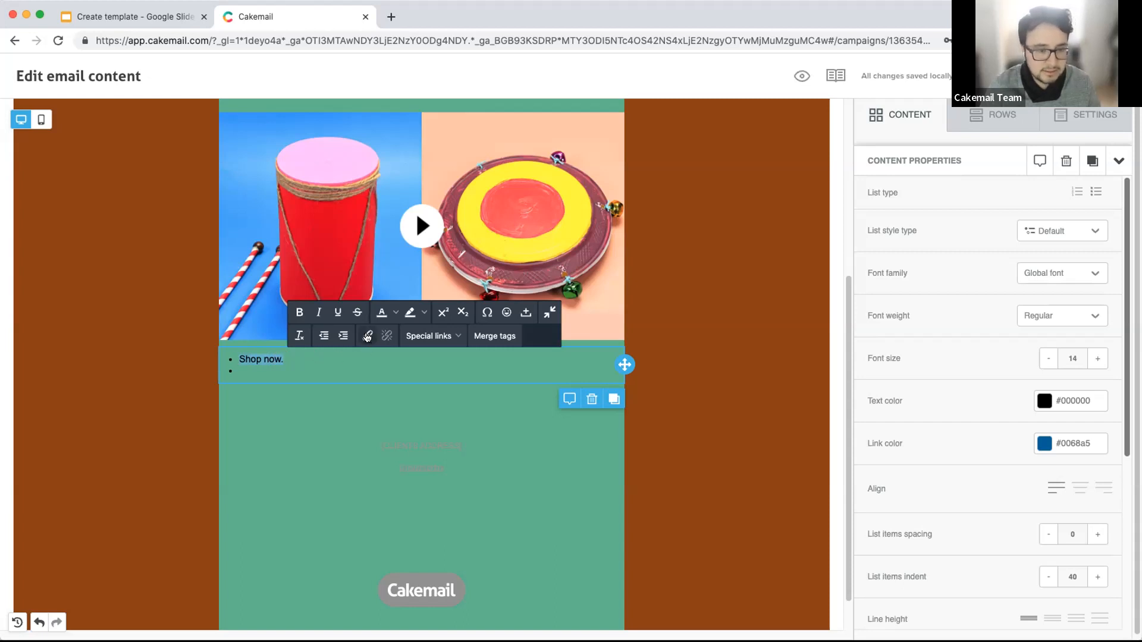
click(366, 336)
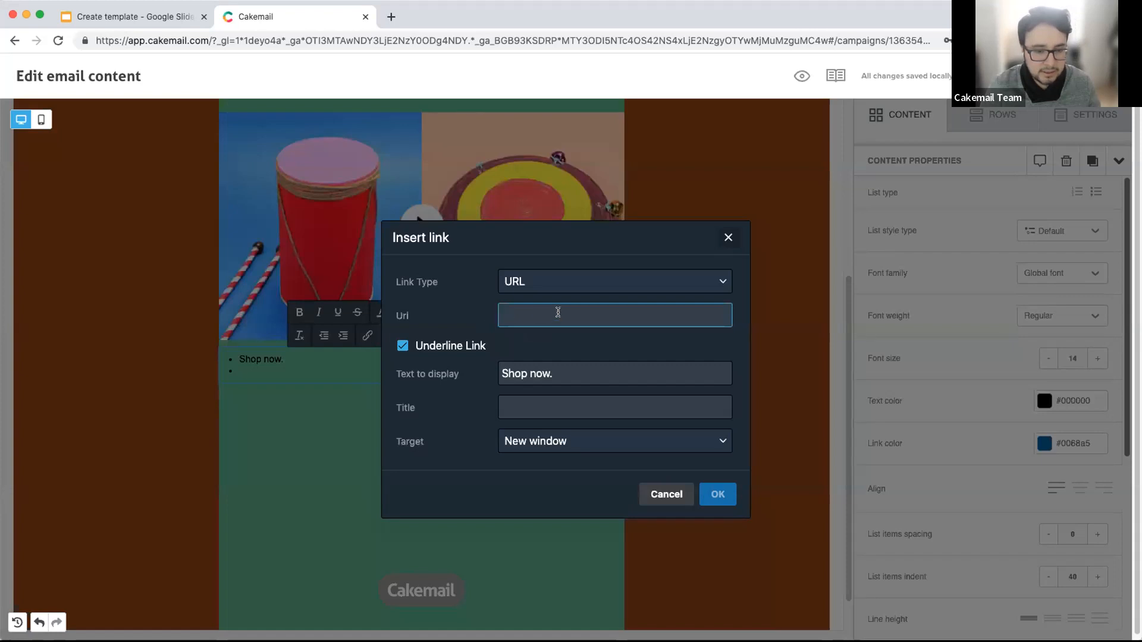
key(super+v)
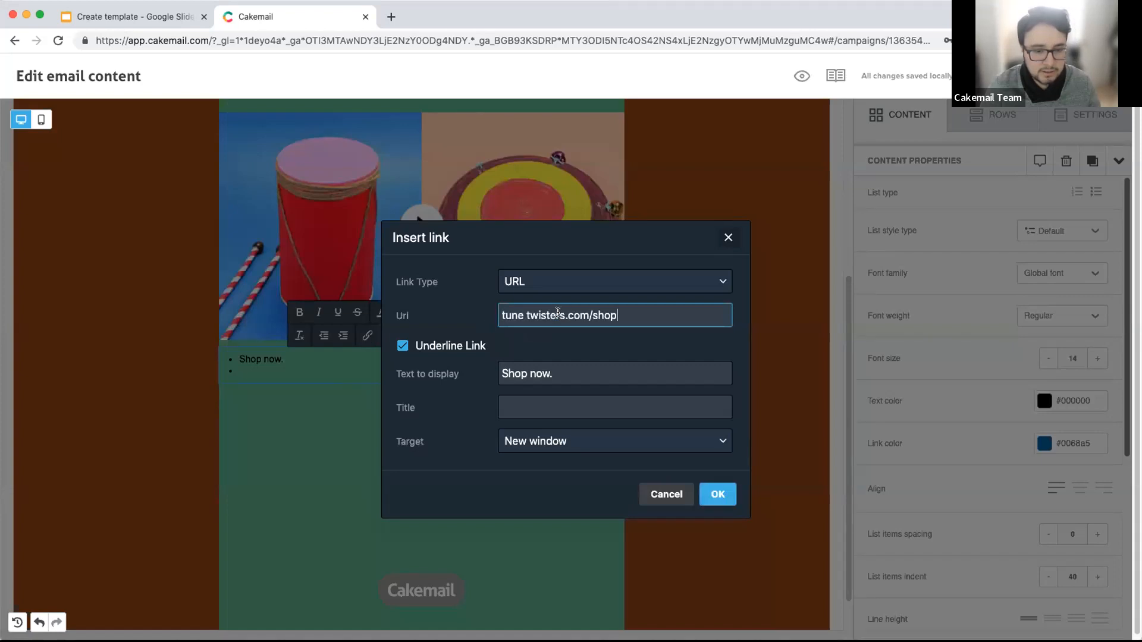
click(404, 347)
click(405, 348)
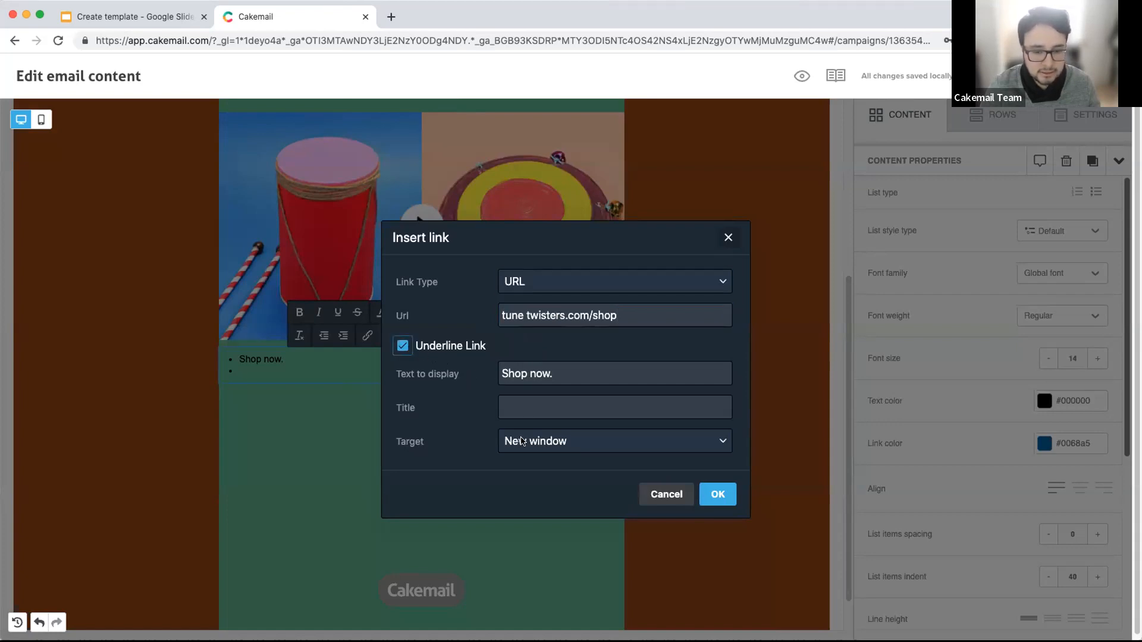
click(549, 441)
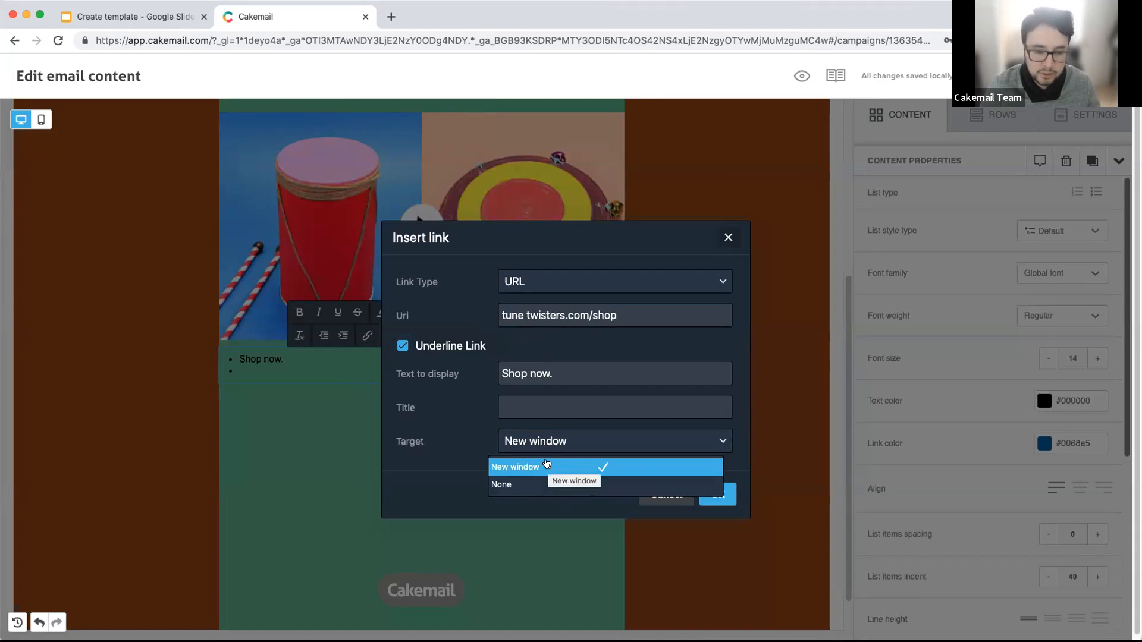
click(546, 465)
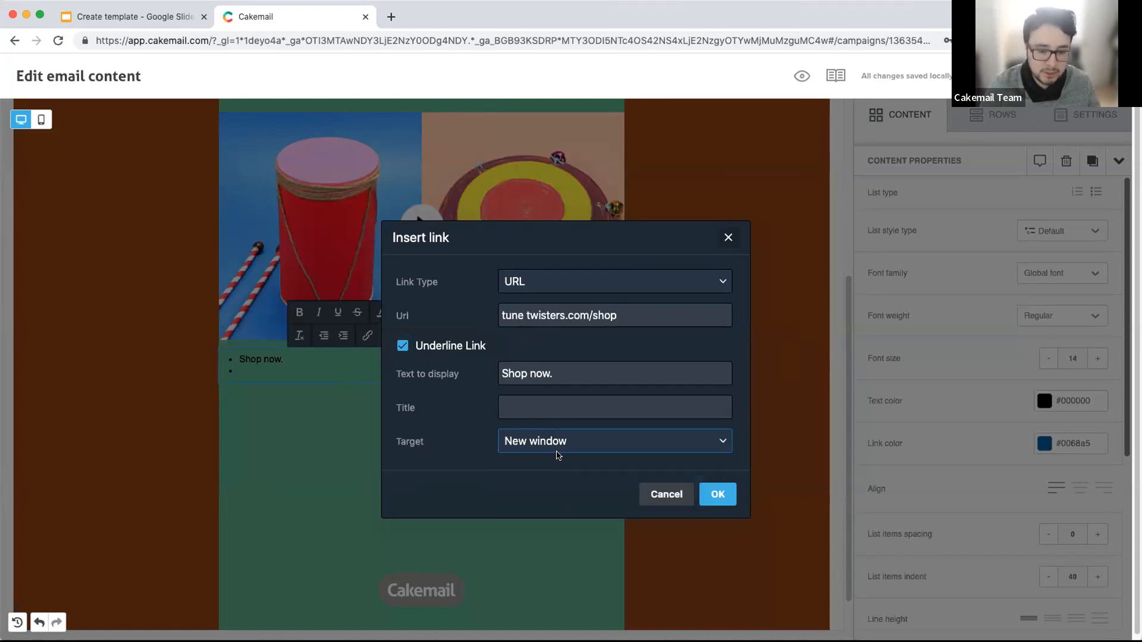
click(540, 471)
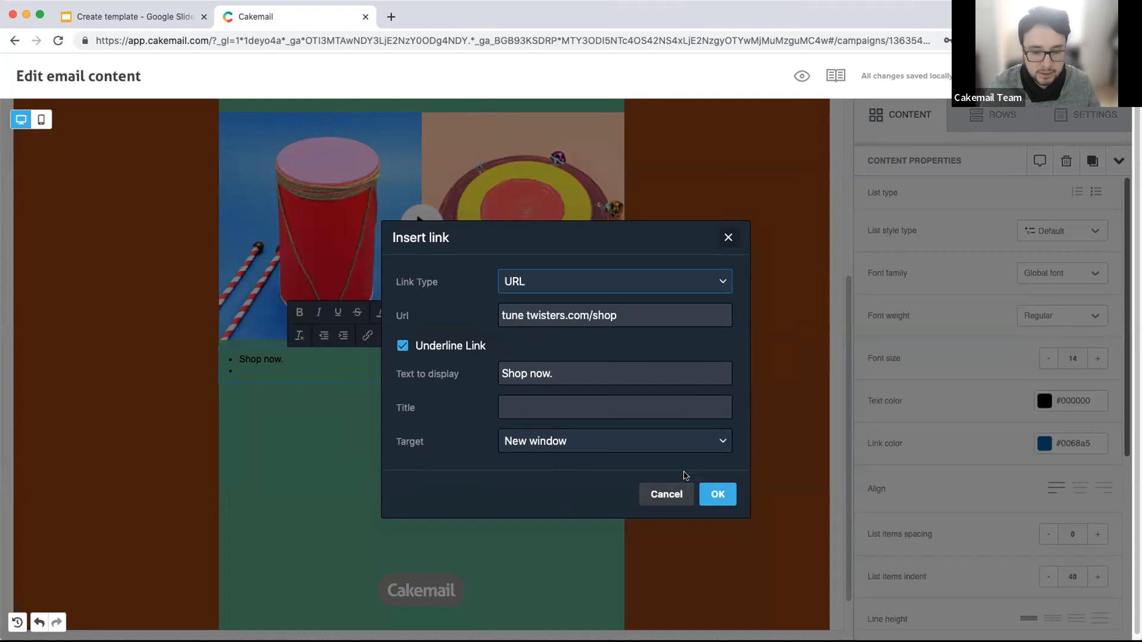
click(718, 494)
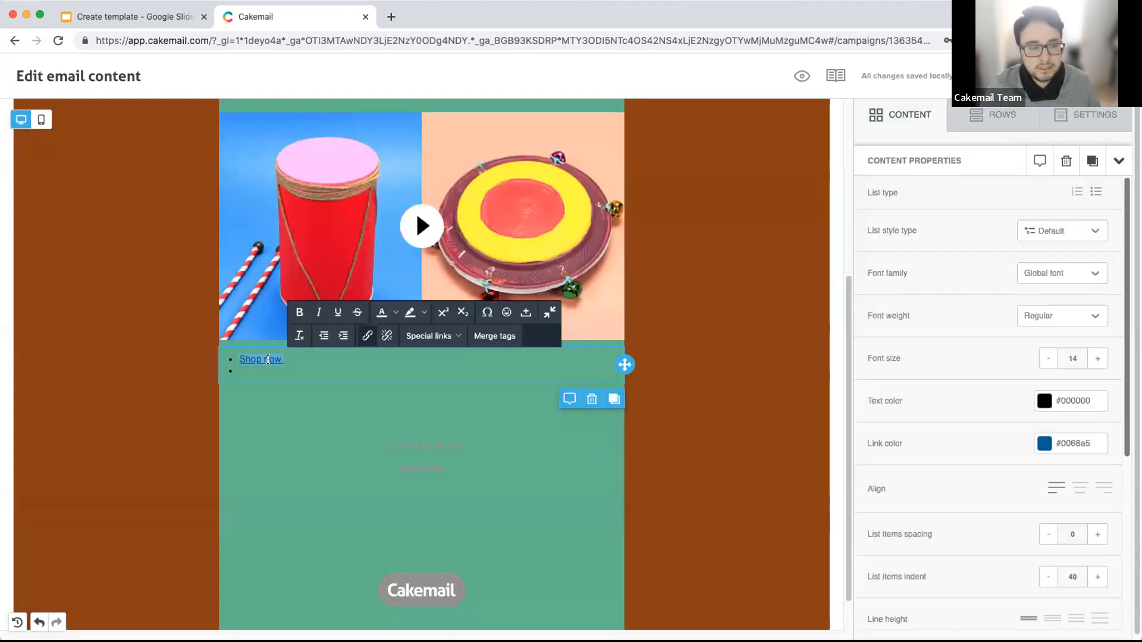
Step: Fill the second bullet with "About us: tunetwisters.com/aboutus"
click(265, 369)
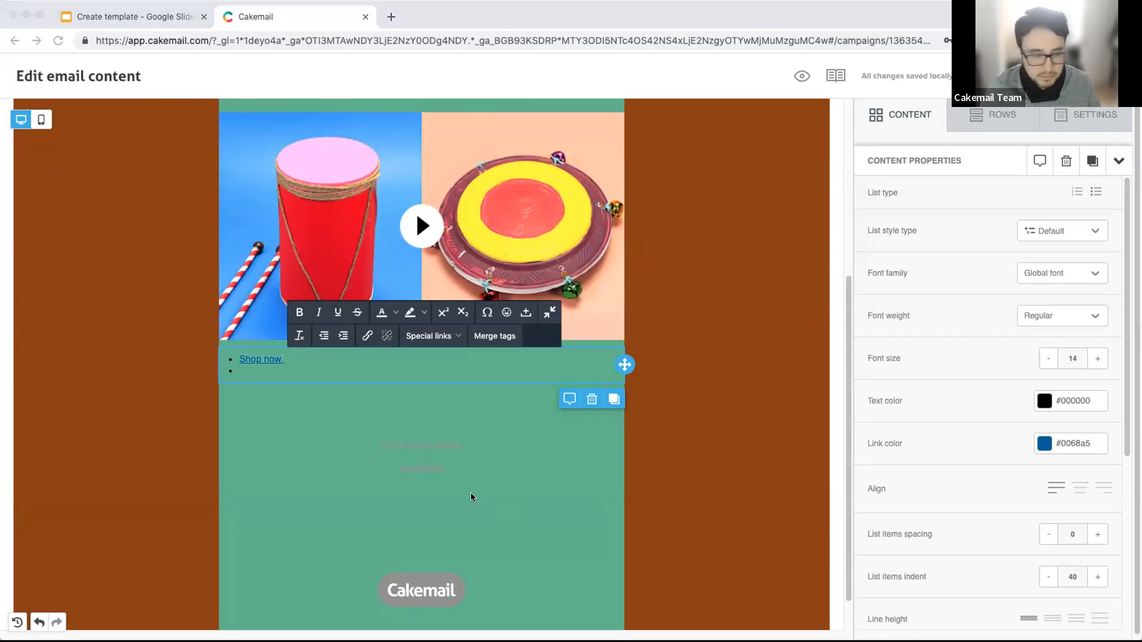
click(246, 371)
text(About us: tunetwisters.com/aboutus)
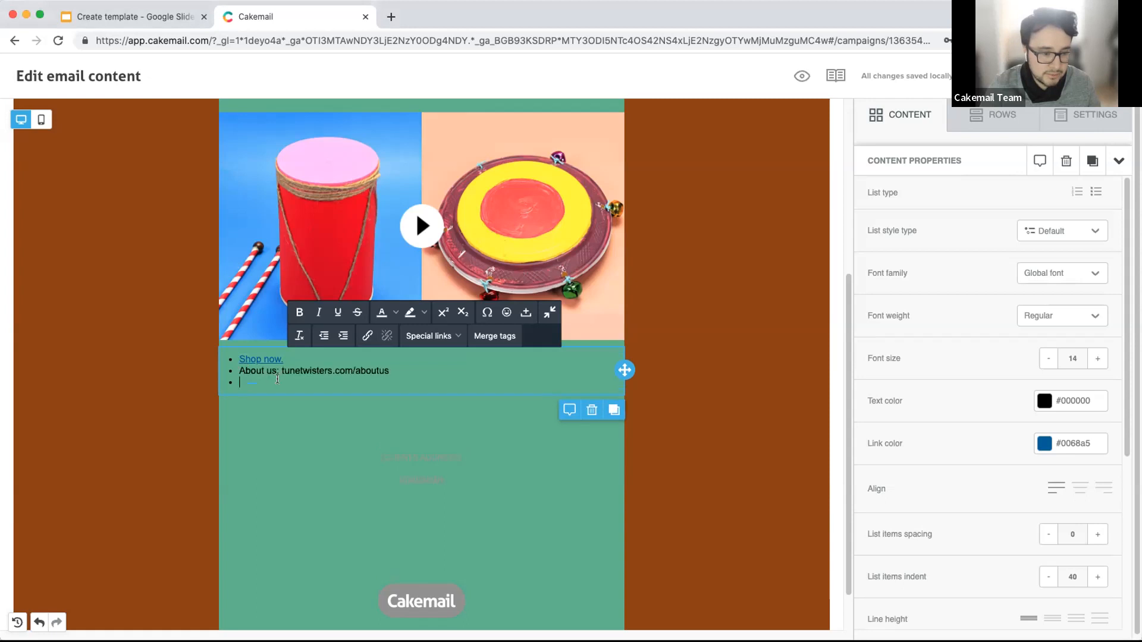
Step: Copy the web address from the second list item, shorten the item to "About us." and remove the empty bullet below it
key(BackSpace)
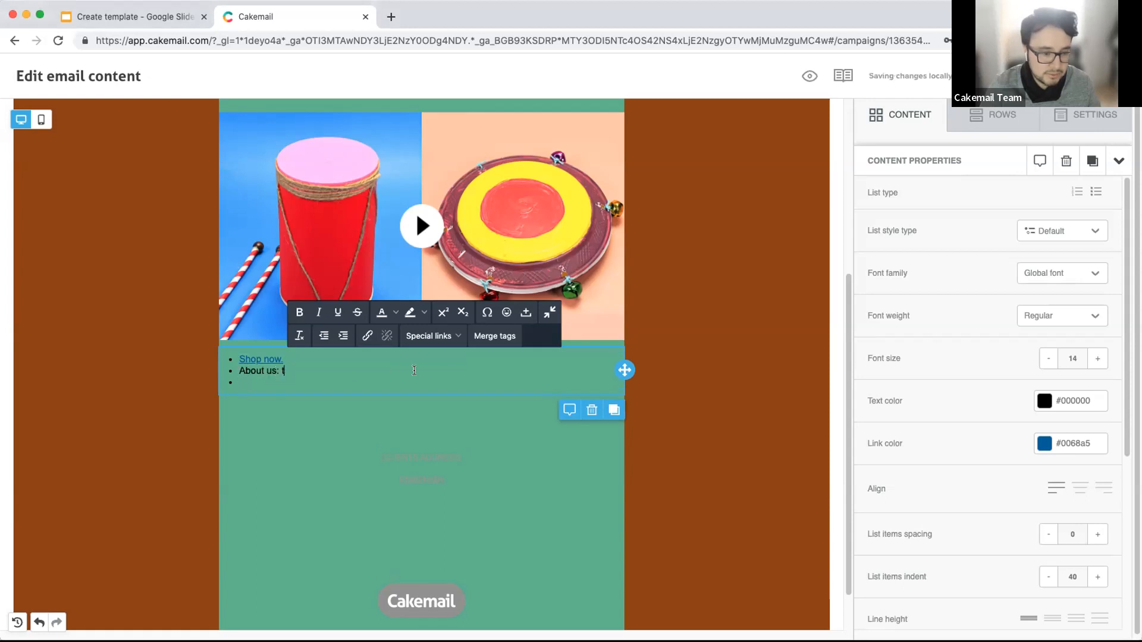
key(super+z)
key(super+c)
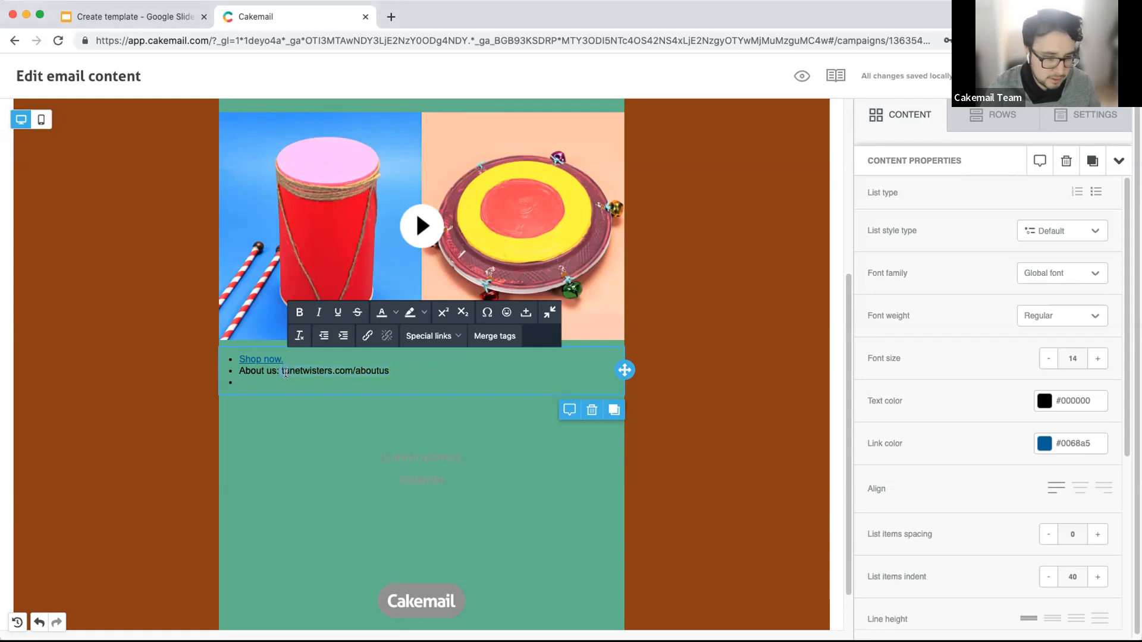
mouse_move(280, 370)
mouse_down()
mouse_move(407, 370)
mouse_move(299, 369)
mouse_up()
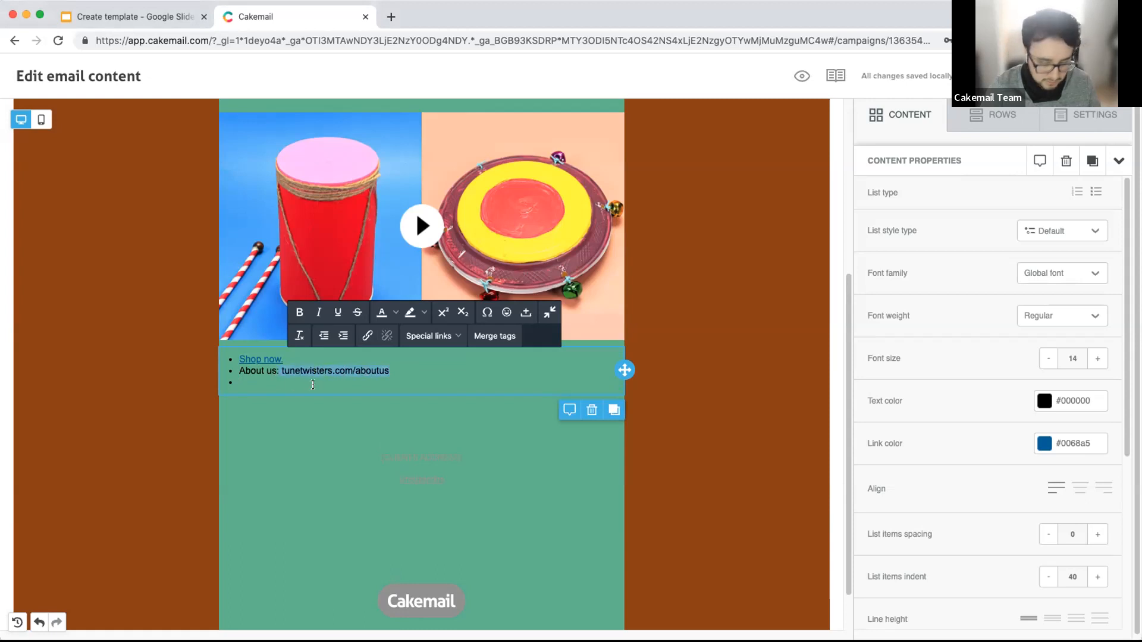
key(BackSpace)
key(BackSpace)
key(BackSpace)
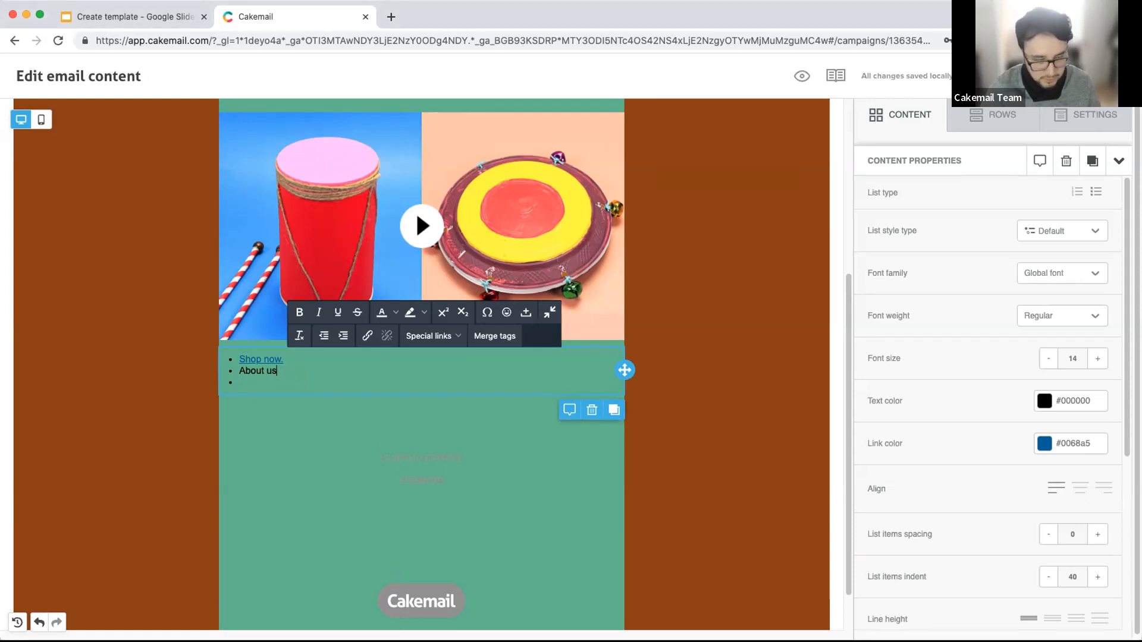
key(BackSpace)
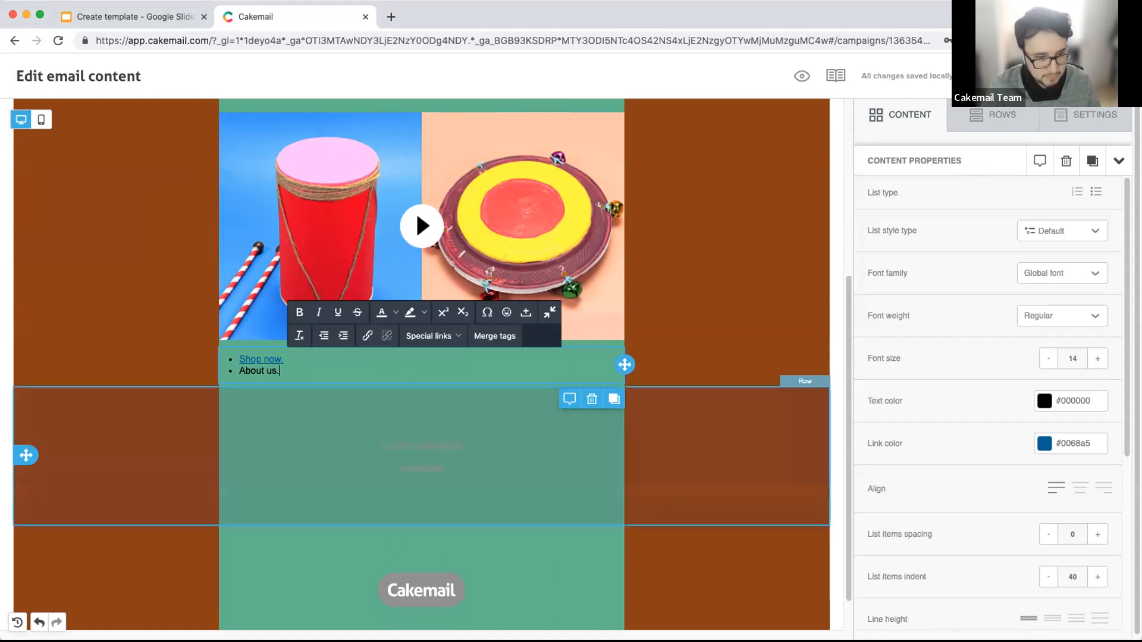
Step: Link the "About us." text to tunetwisters.com/aboutus, underlined and opening in a new window
drag(286, 373, 243, 372)
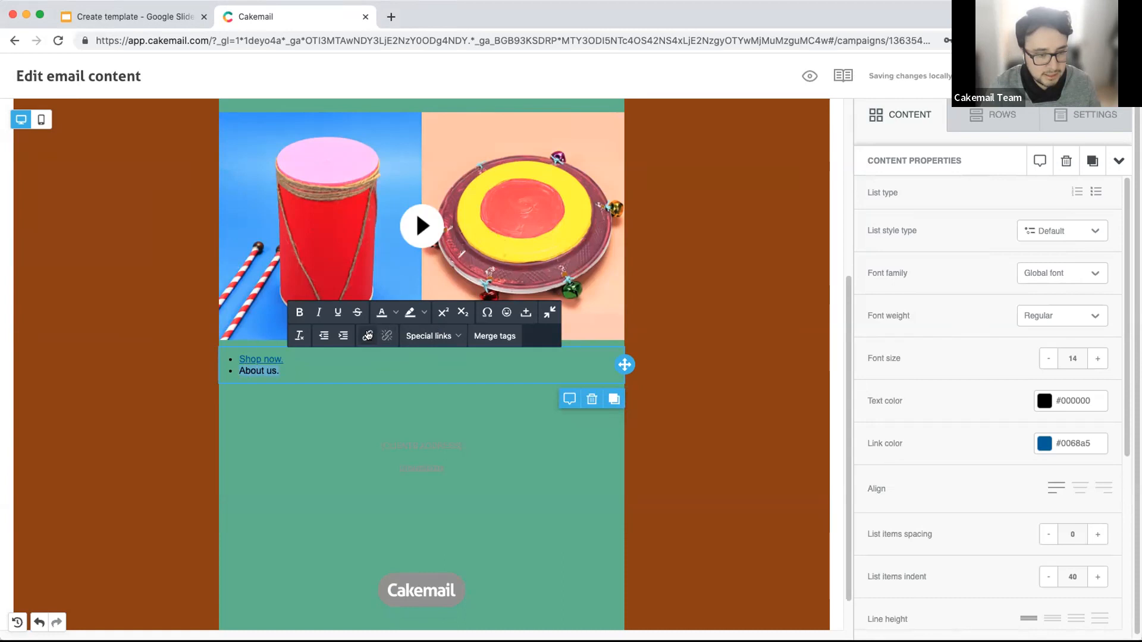
click(367, 335)
key(super+v)
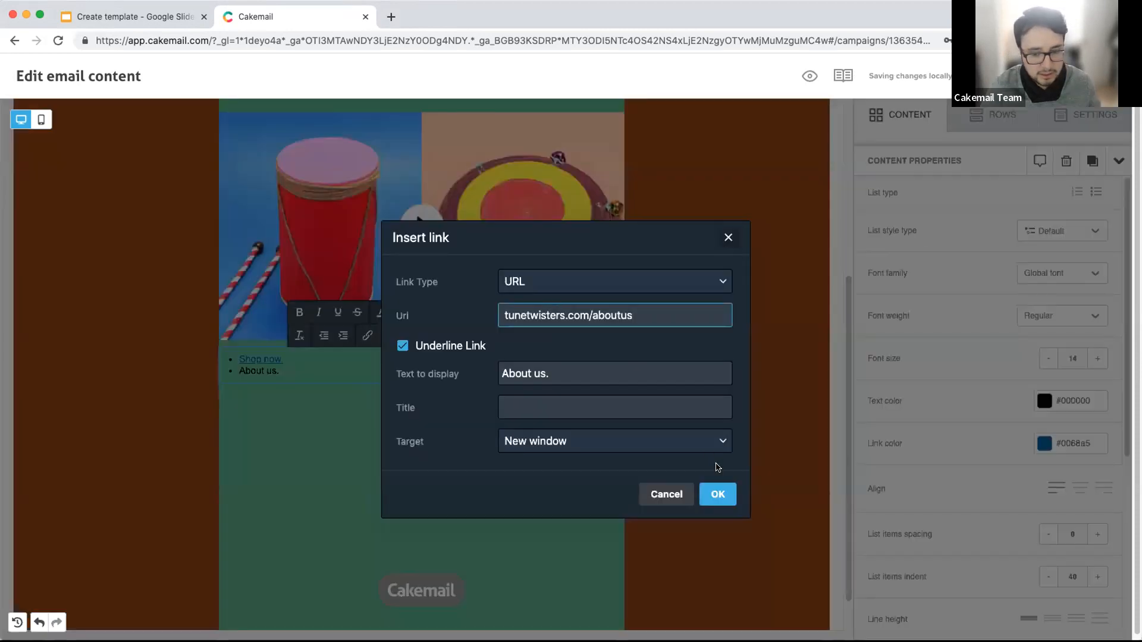
click(719, 494)
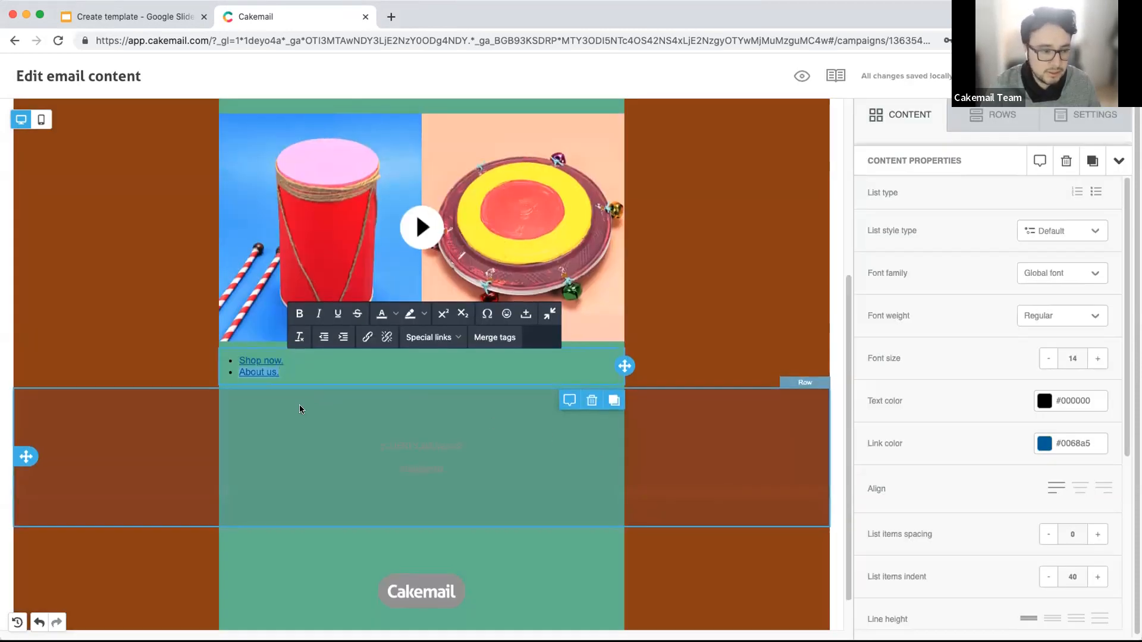
scroll(283, 418, up, 2)
click(265, 424)
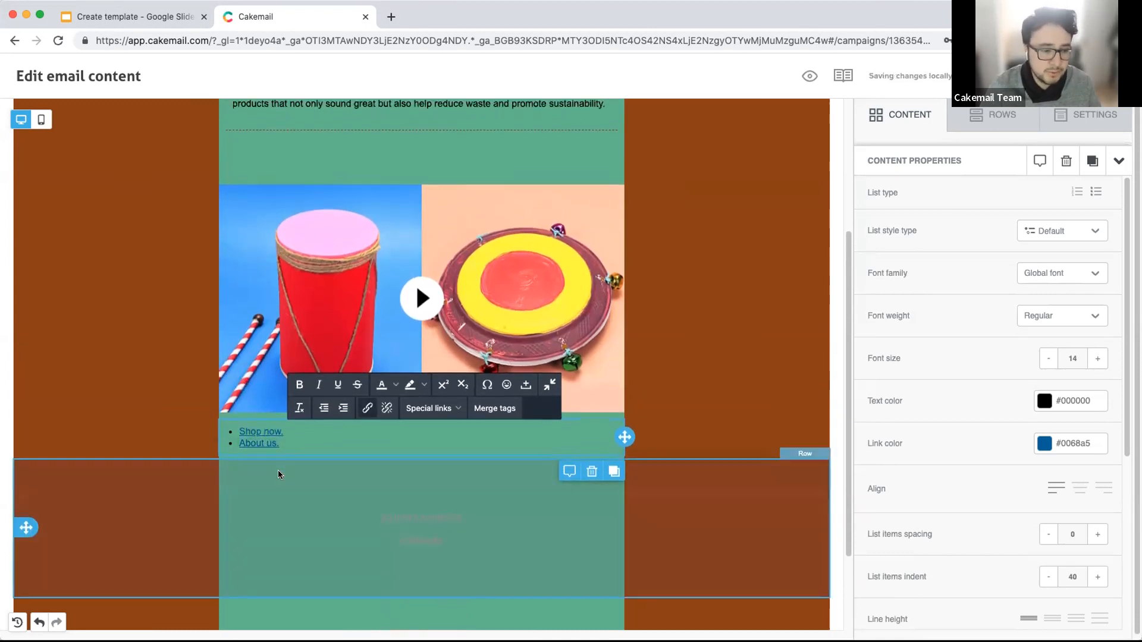
Step: Add a single-column row below the linked list and place a Menu block in it
scroll(275, 476, up, 1)
scroll(266, 492, down, 2)
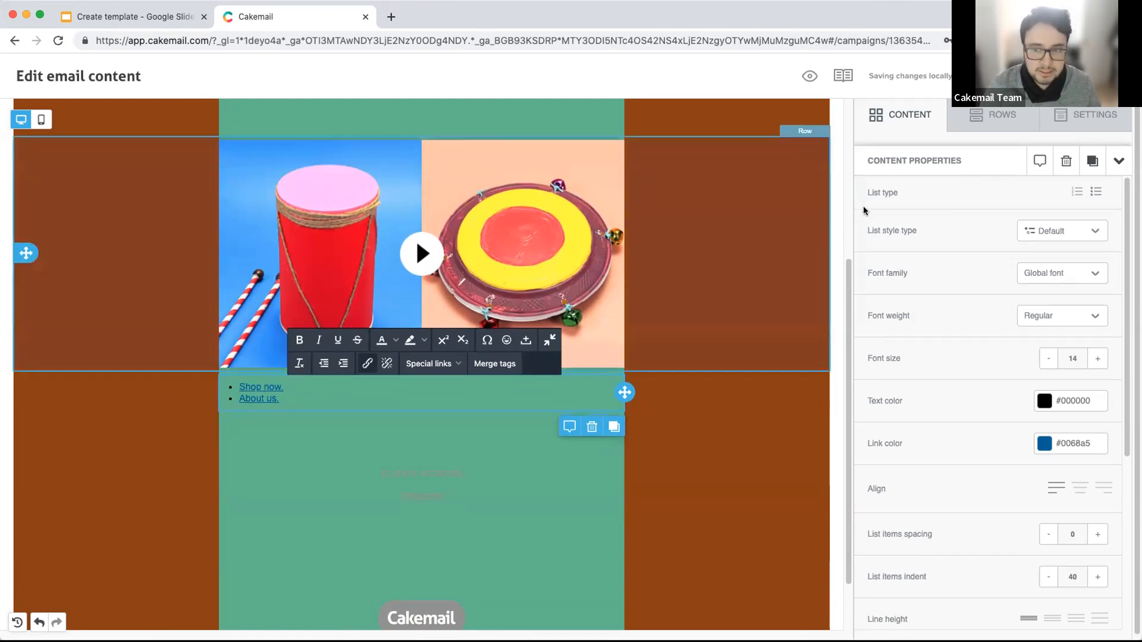
click(975, 119)
click(901, 115)
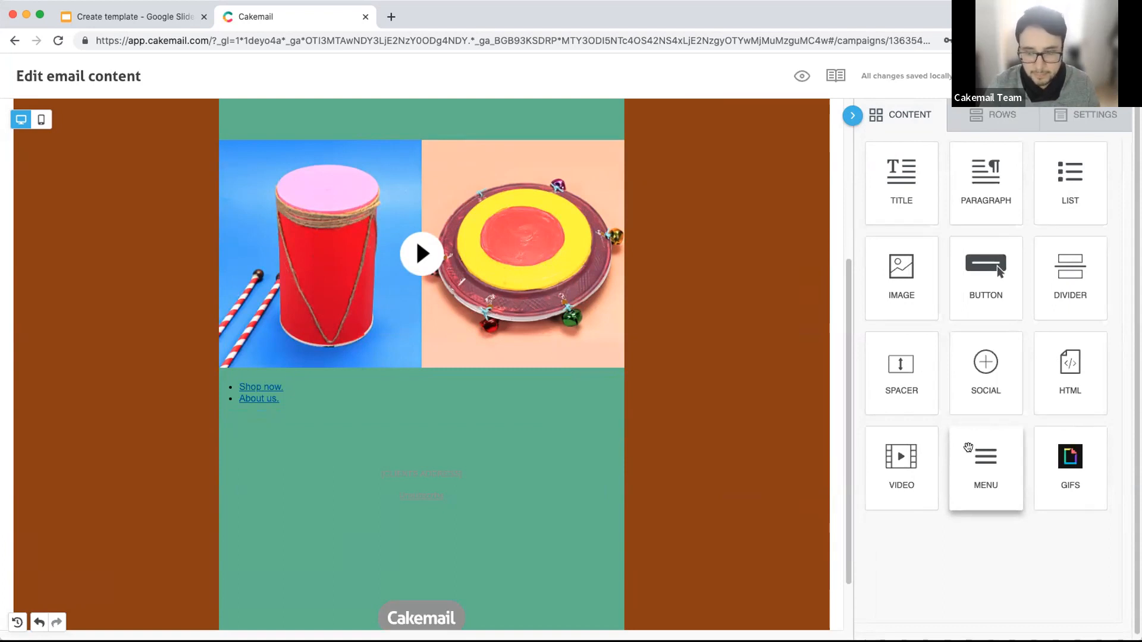
click(992, 115)
drag(938, 209, 394, 413)
click(899, 119)
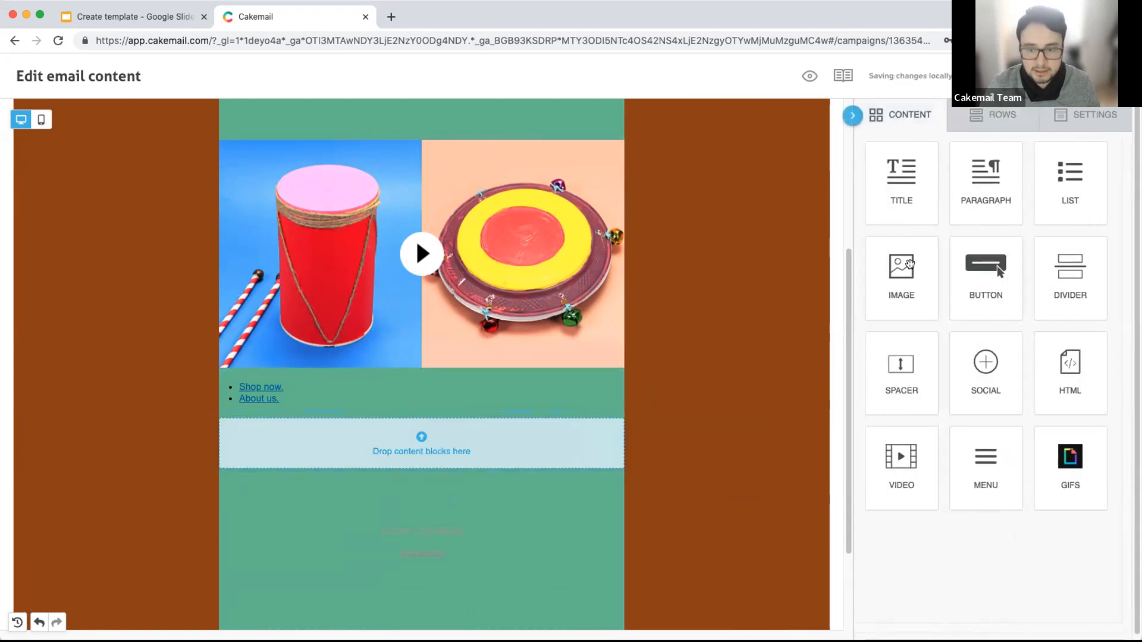
drag(984, 457, 410, 440)
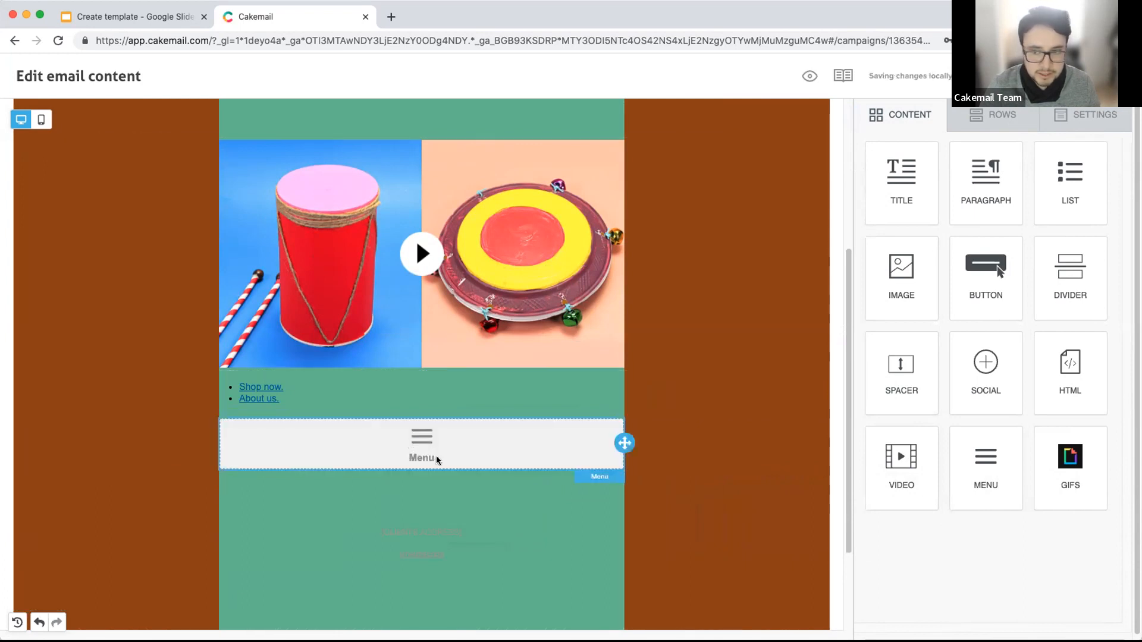
Step: Add a first item to the menu block and set its text to "Contact us"
click(437, 453)
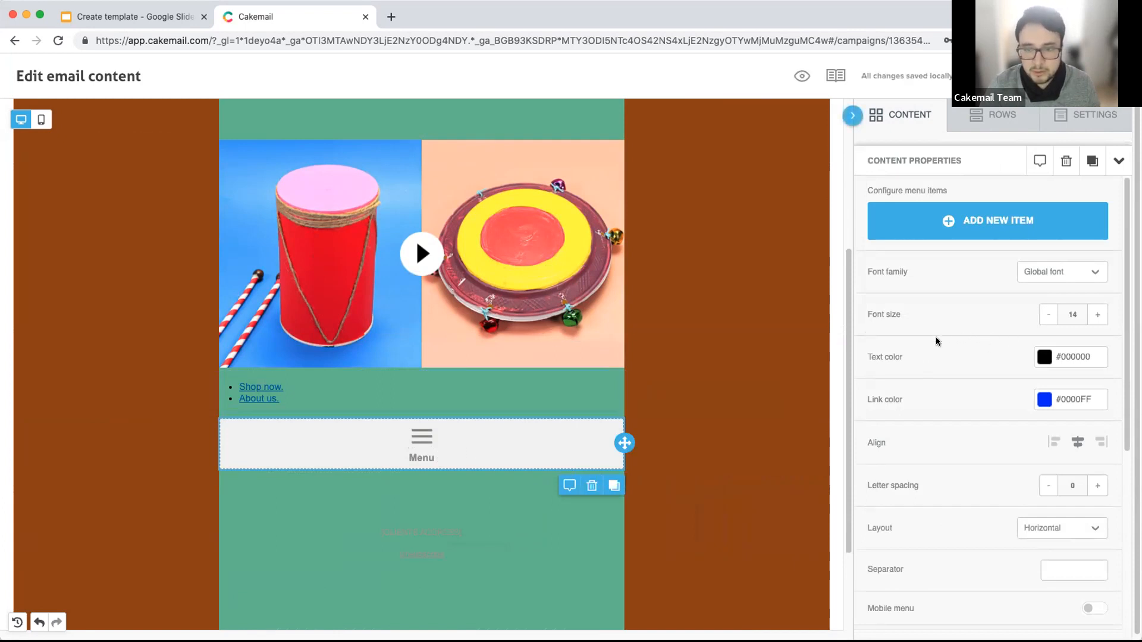
scroll(933, 347, down, 3)
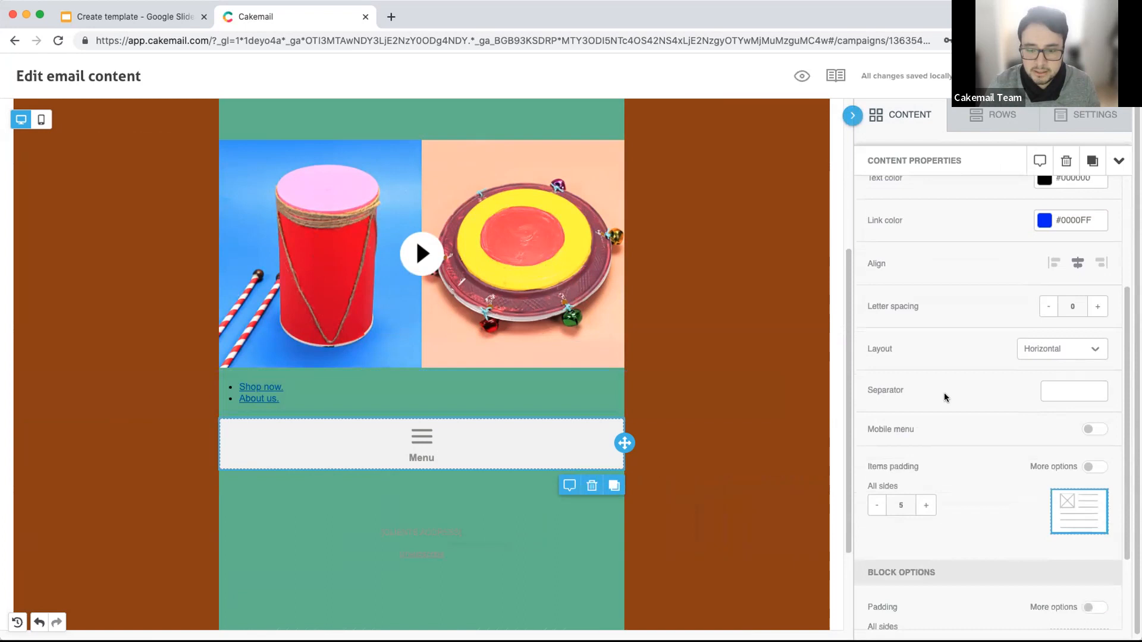
scroll(951, 363, up, 3)
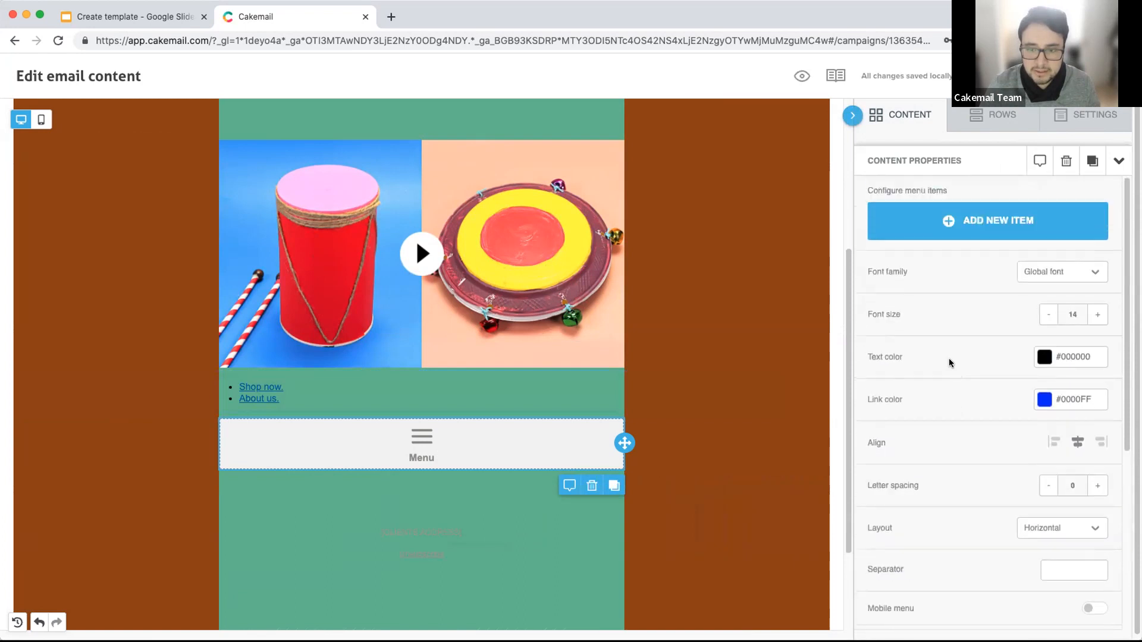
click(978, 227)
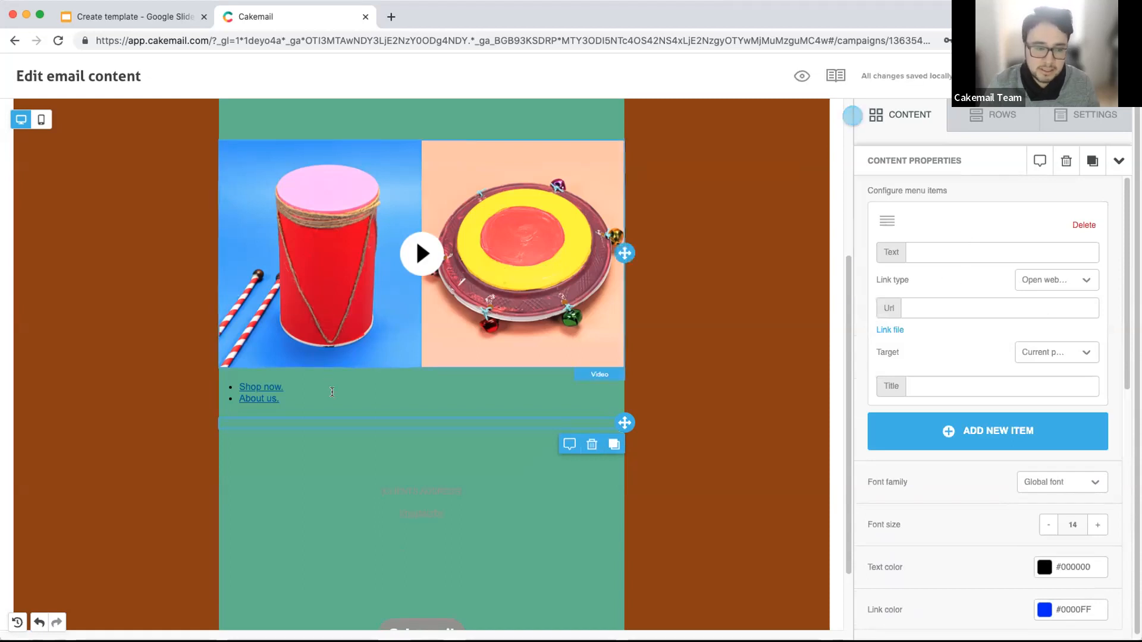
click(955, 248)
key(super+Tab)
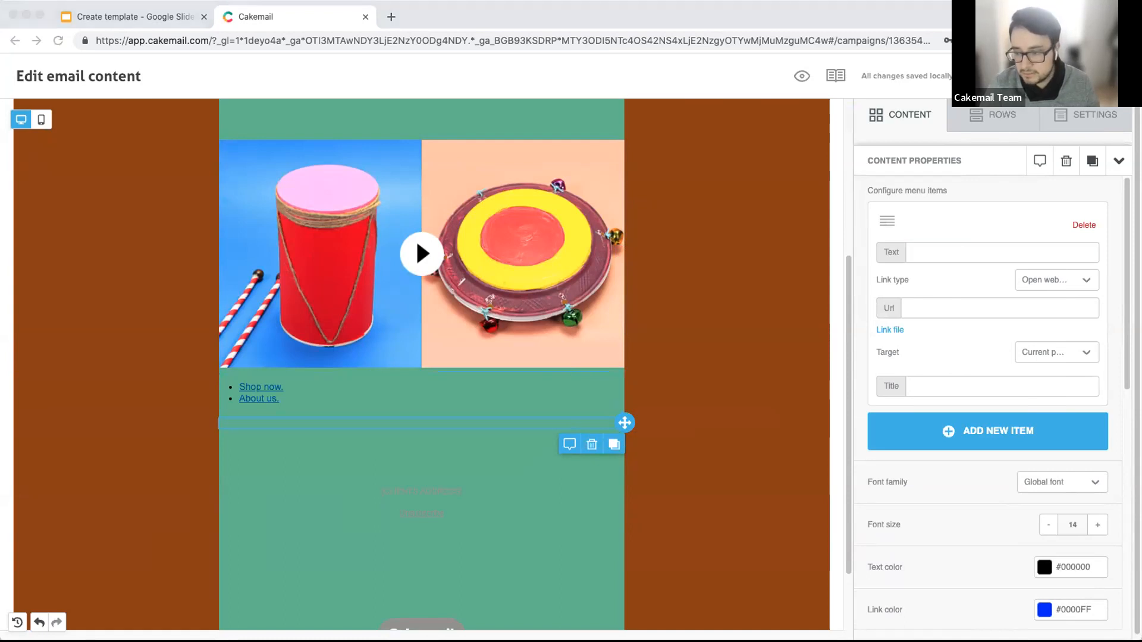
click(937, 249)
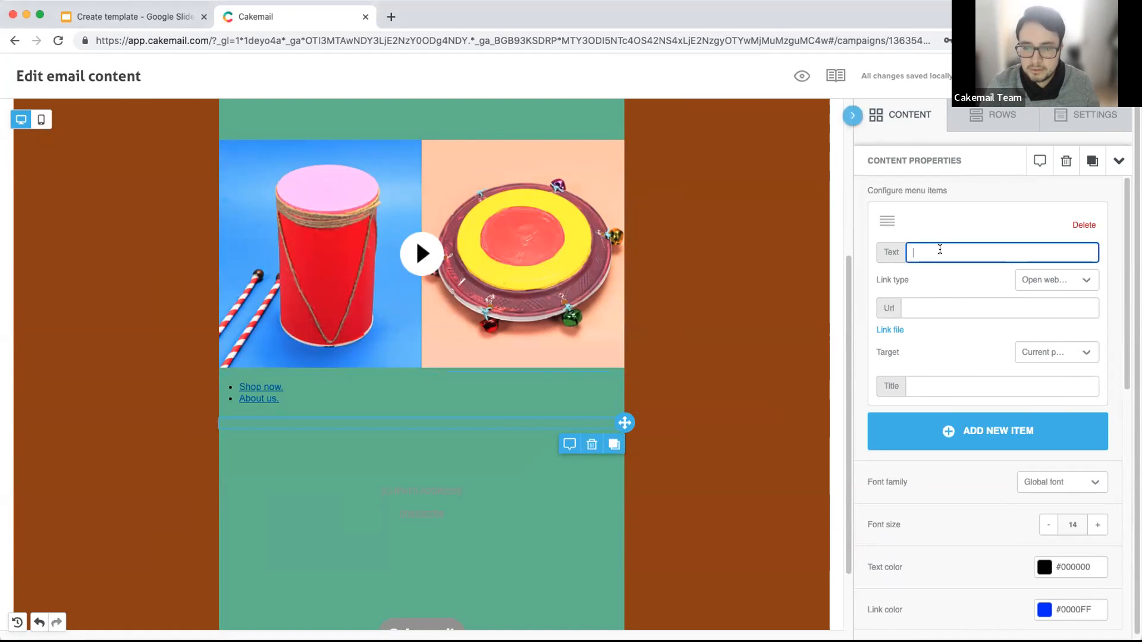
text(Contact us)
Step: Paste the company's contact e-mail address as the URL of the "Contact us" item, leaving its target as the current page
click(1056, 280)
key(super+Tab)
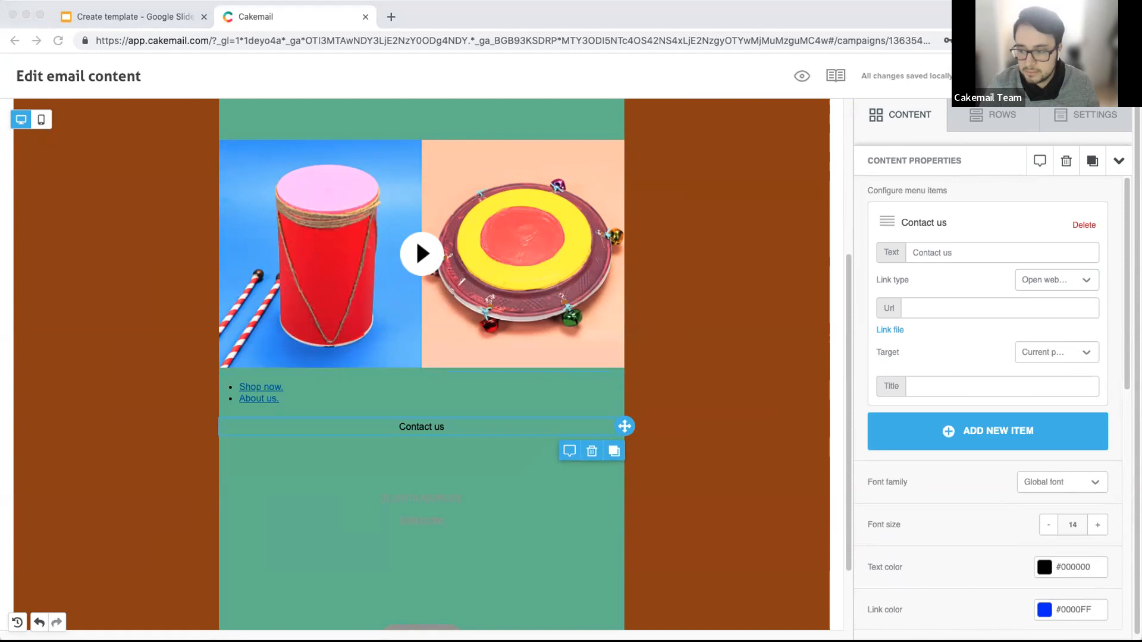
click(937, 302)
key(super+v)
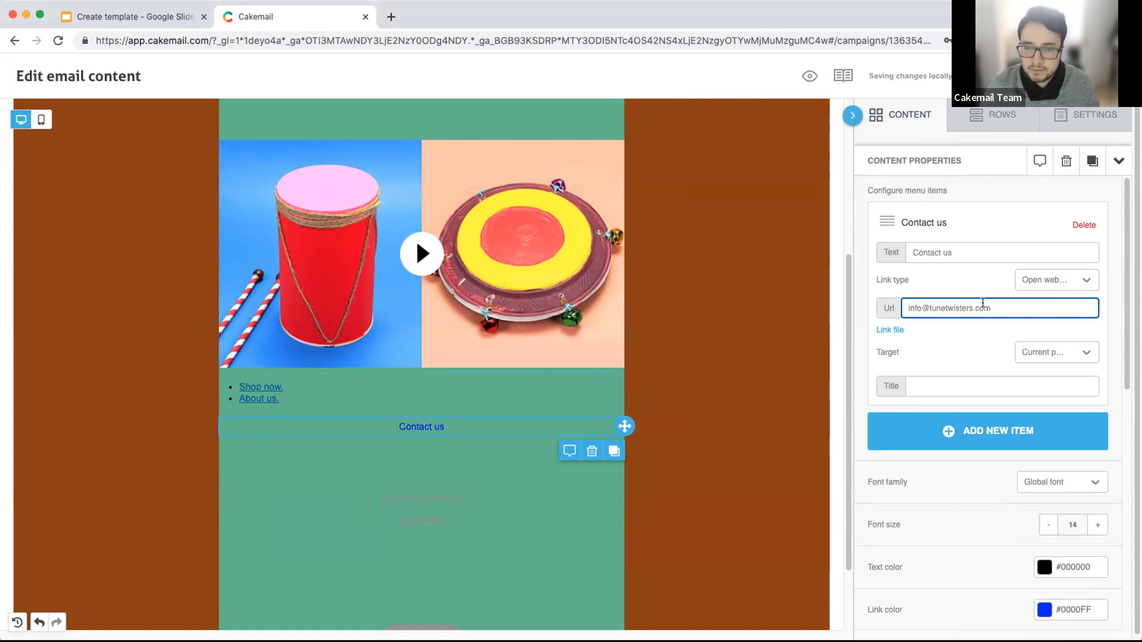
click(1063, 356)
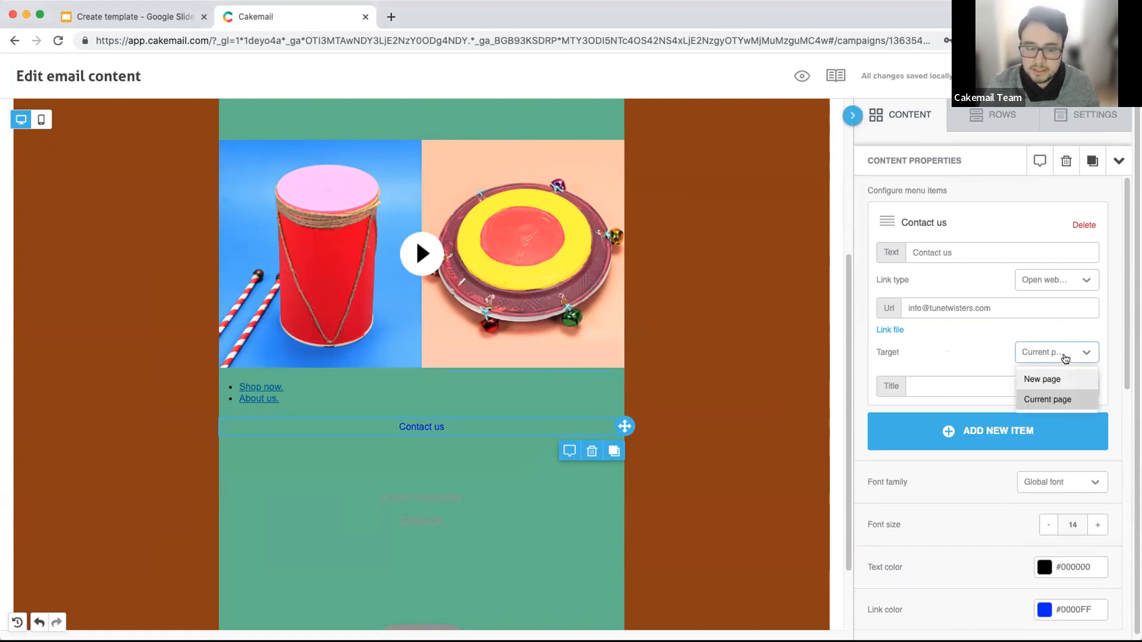
click(1065, 359)
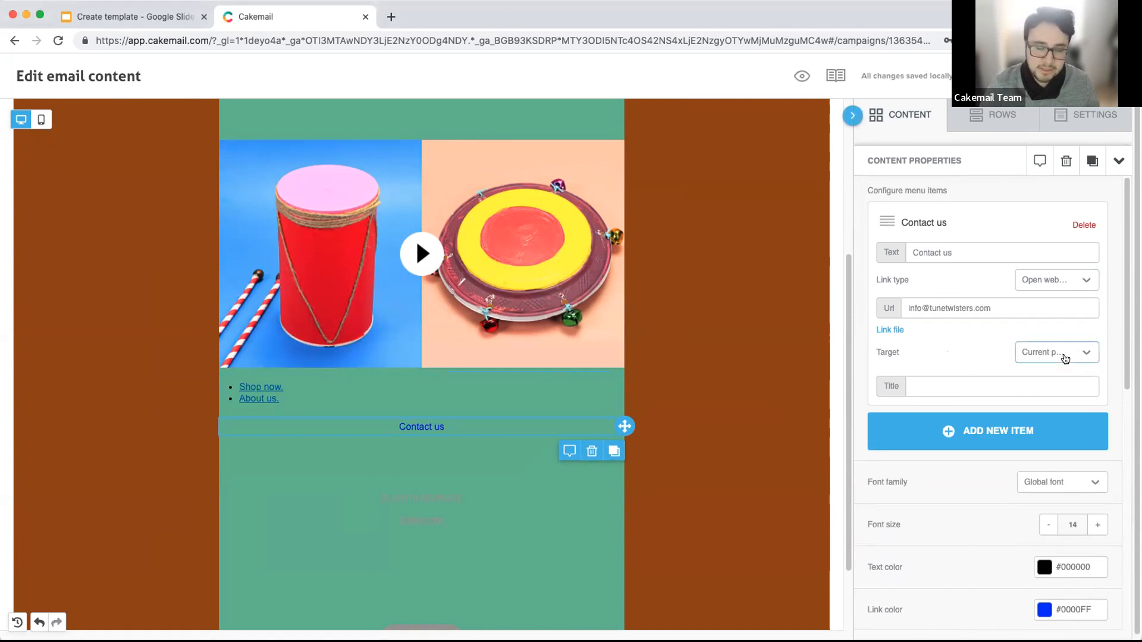
Step: Add a second menu item with the text "Follow us"
click(985, 438)
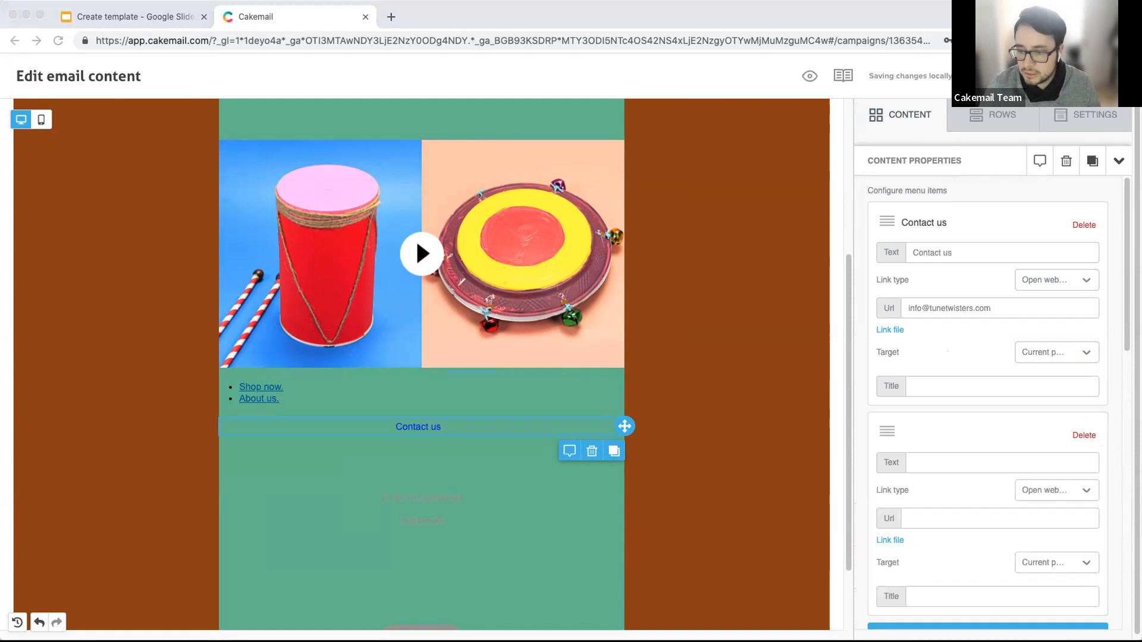
click(946, 449)
scroll(943, 458, down, 1)
click(933, 432)
text(Follow us)
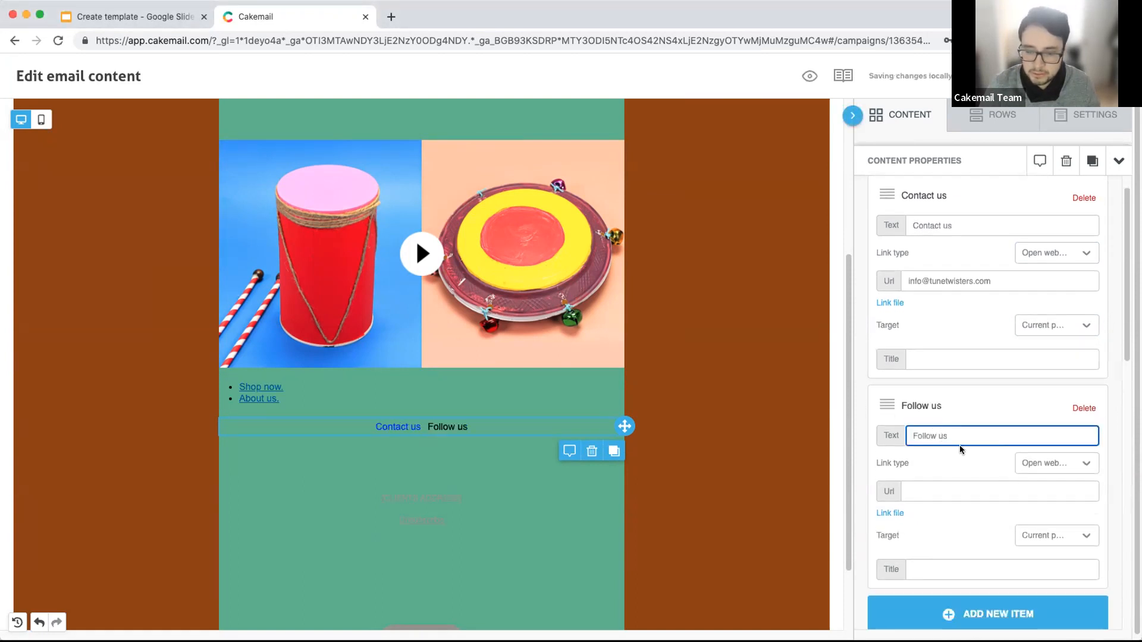
click(1057, 455)
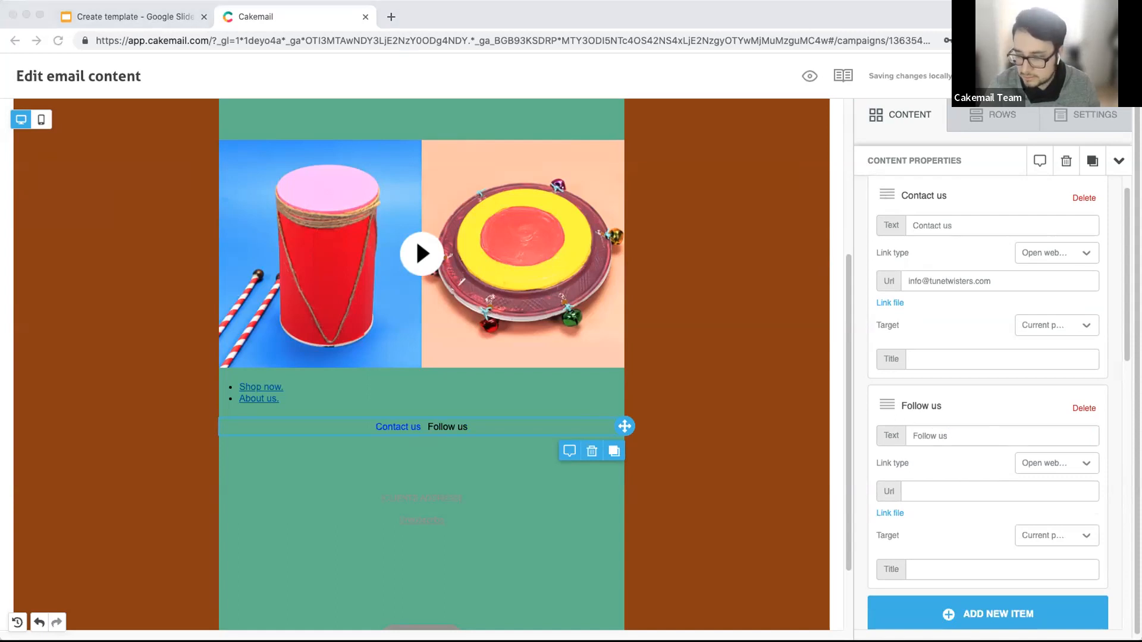
click(935, 469)
scroll(938, 443, down, 1)
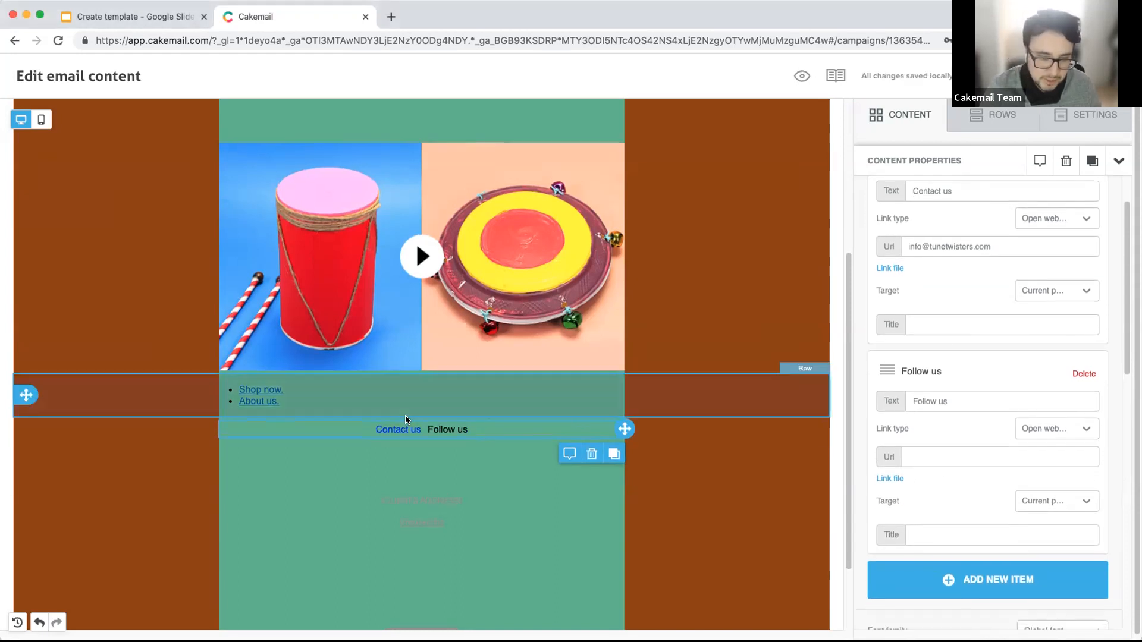
click(933, 455)
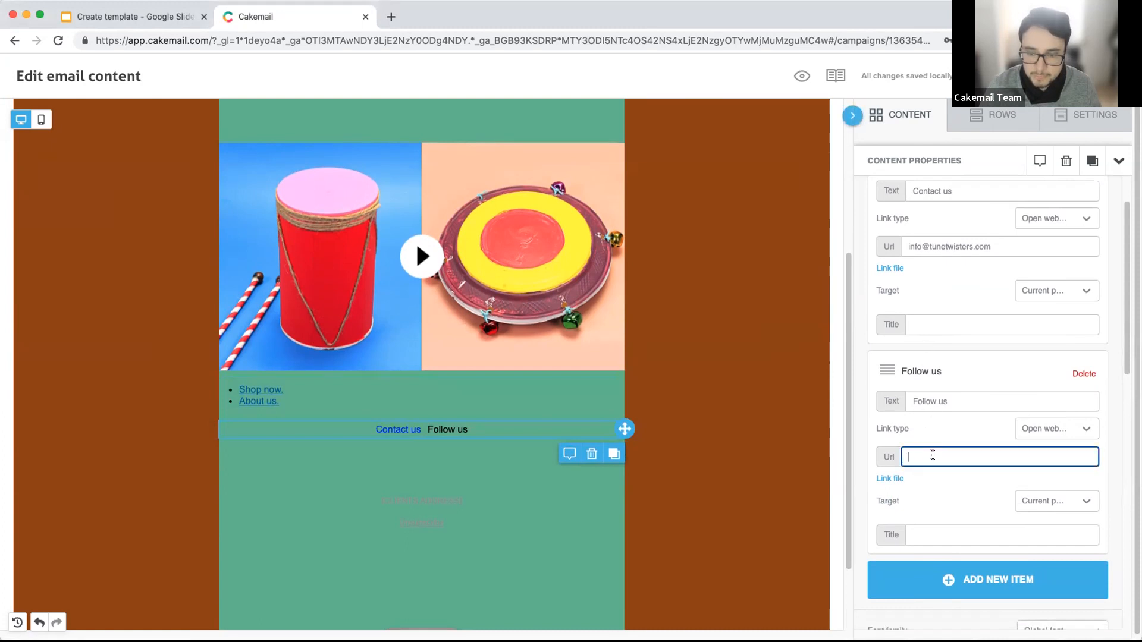
drag(1001, 248, 903, 246)
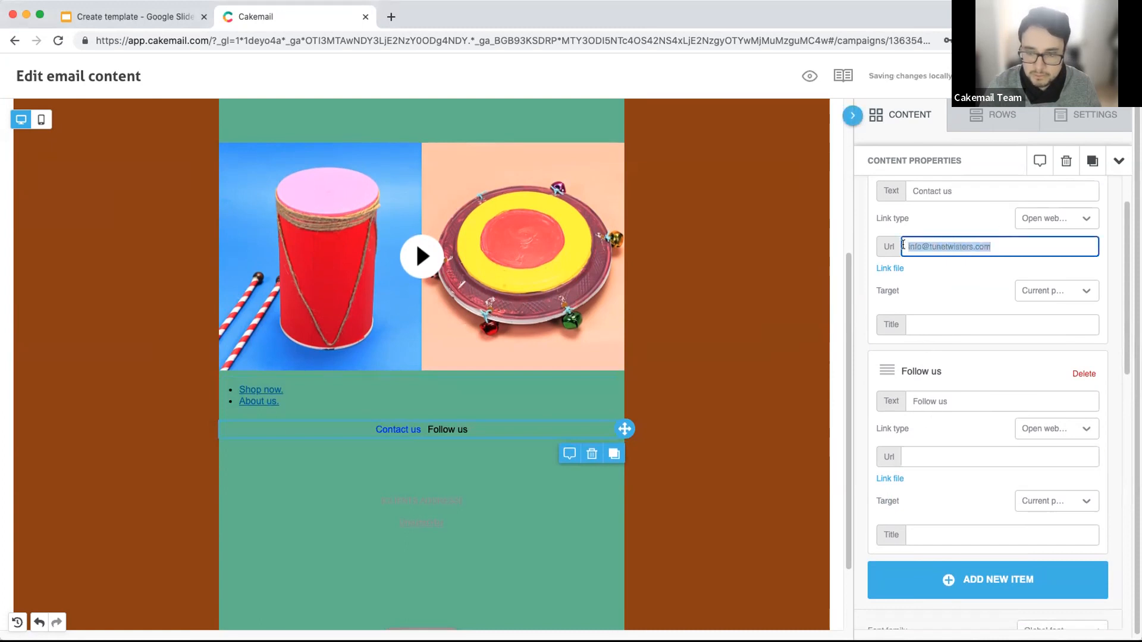
click(928, 450)
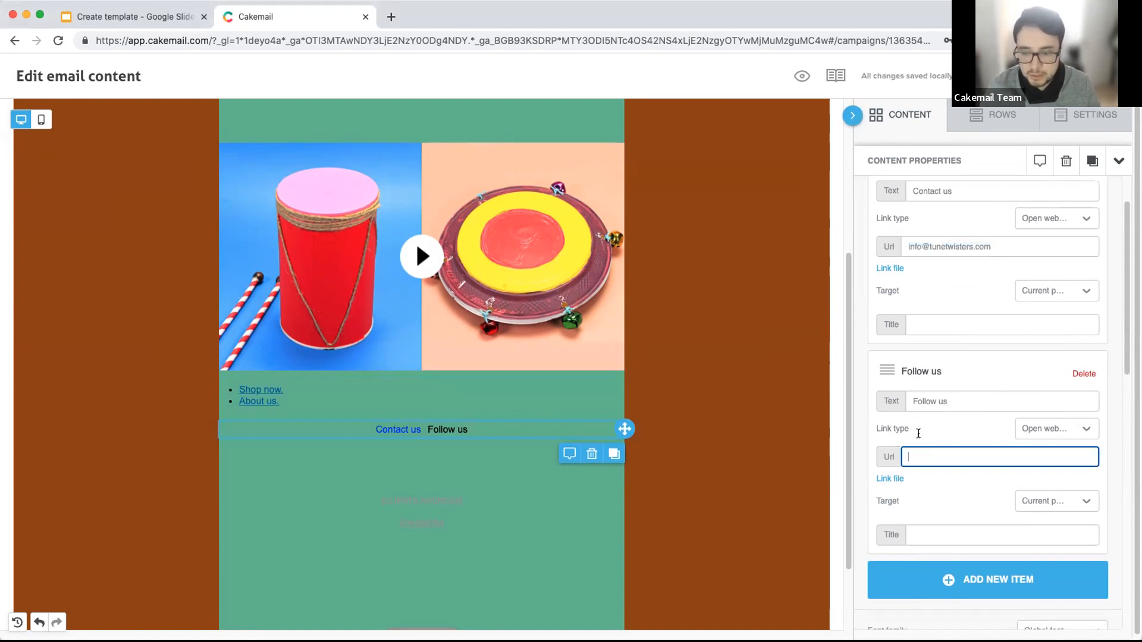
Step: Add another single-column row below the menu and place a Social block in it
click(921, 118)
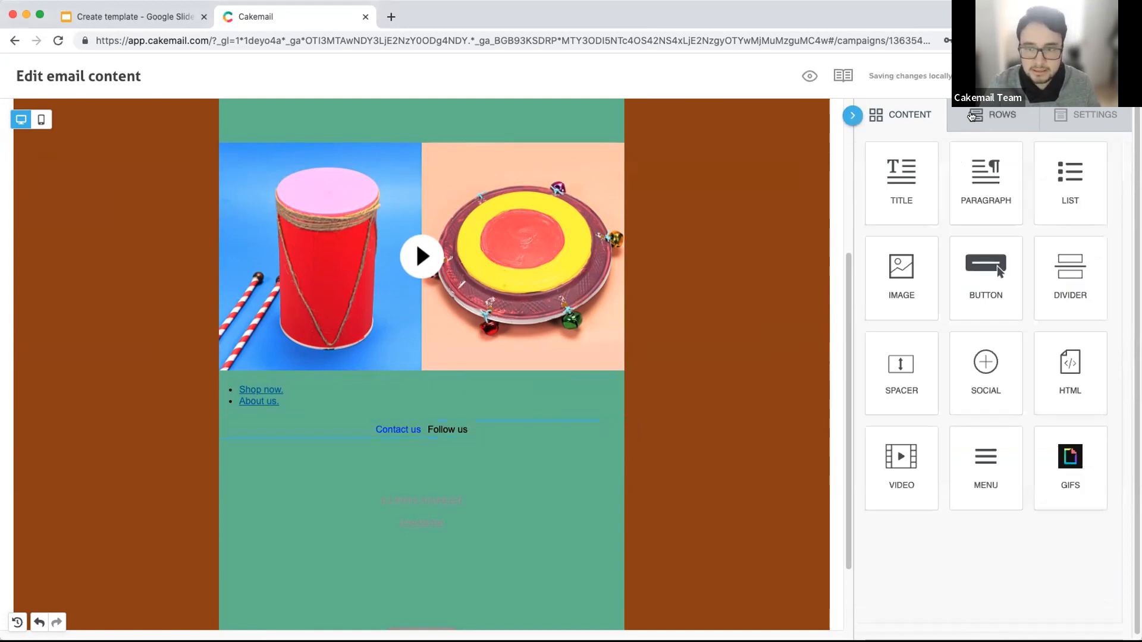
click(973, 119)
drag(950, 217, 422, 445)
click(903, 119)
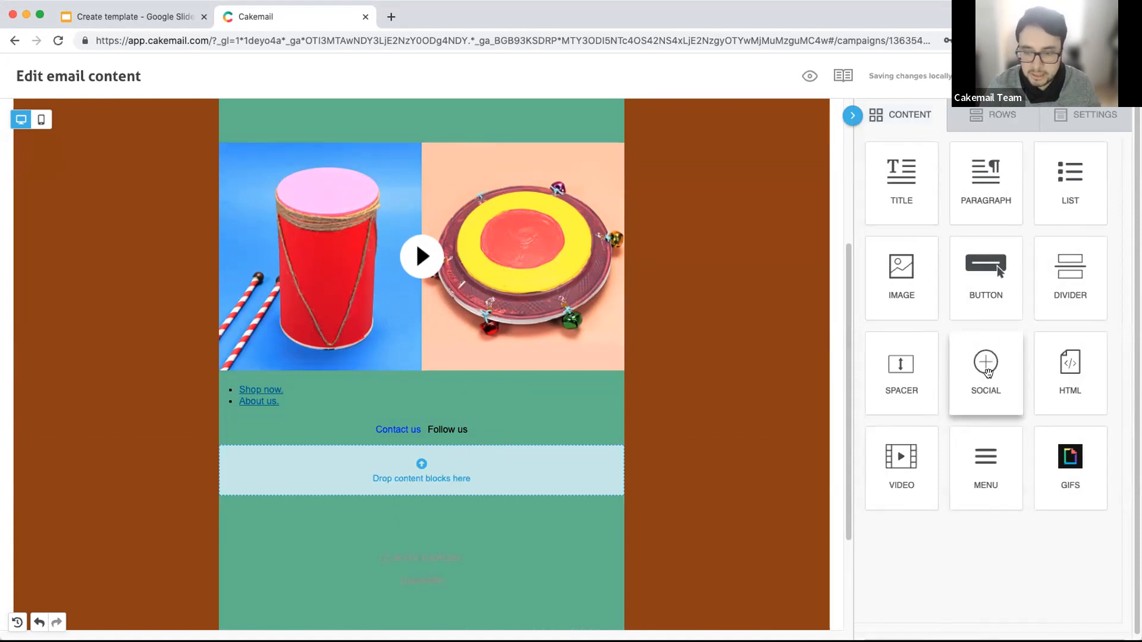
drag(991, 366, 421, 467)
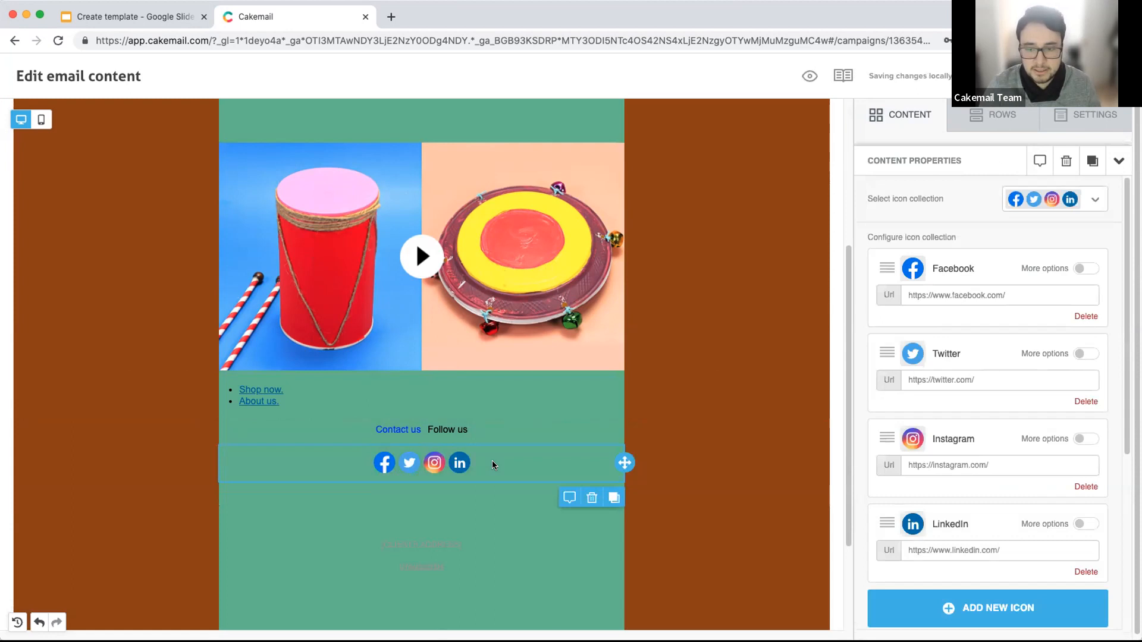
Step: Change the social block's icon collection to the dark square icons with white symbols
click(1093, 200)
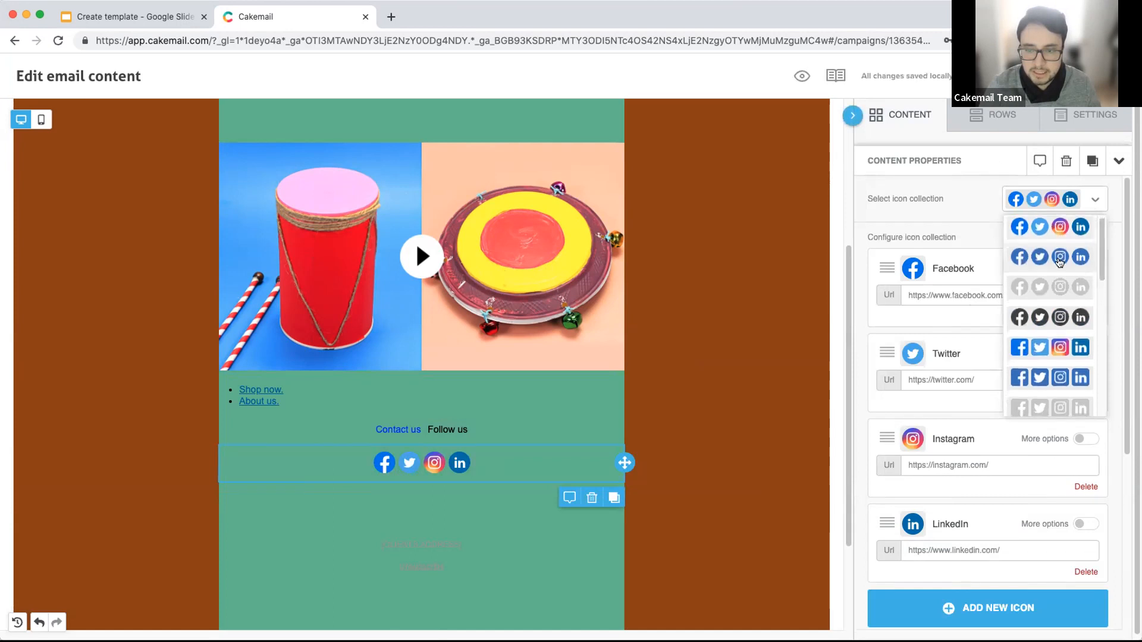
scroll(1046, 357, down, 3)
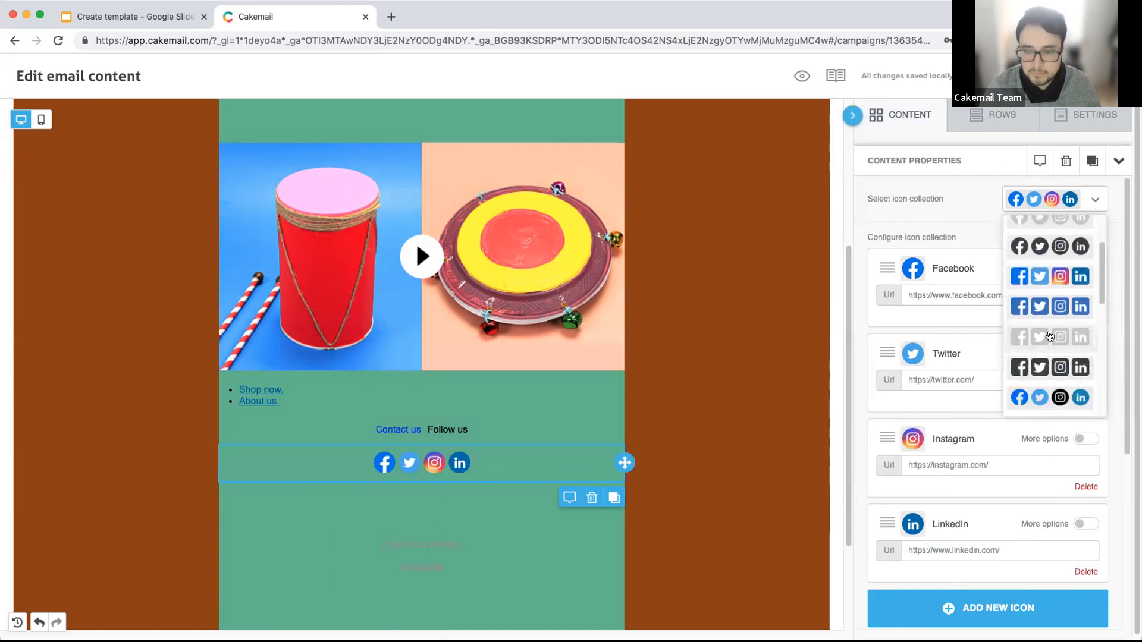
click(1046, 372)
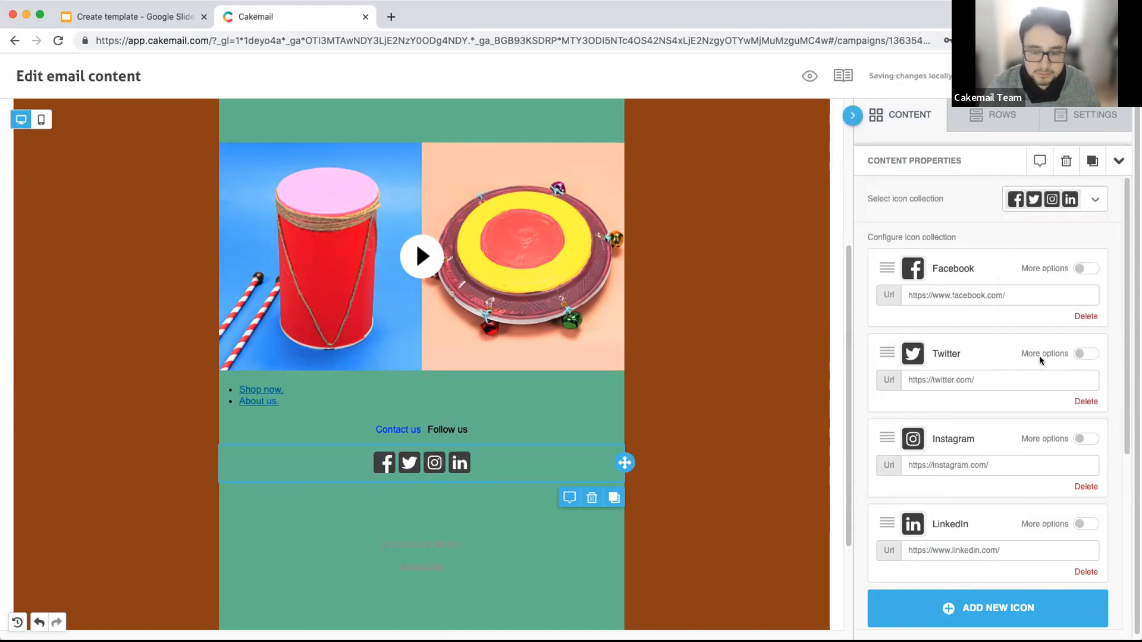
scroll(999, 325, down, 1)
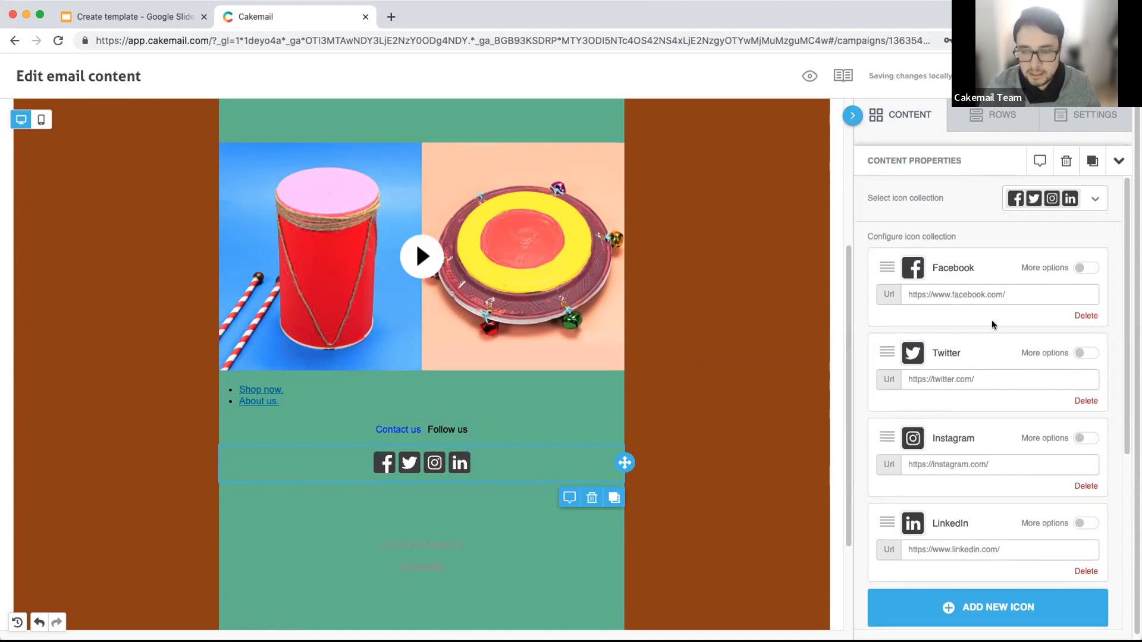
drag(1012, 291, 900, 287)
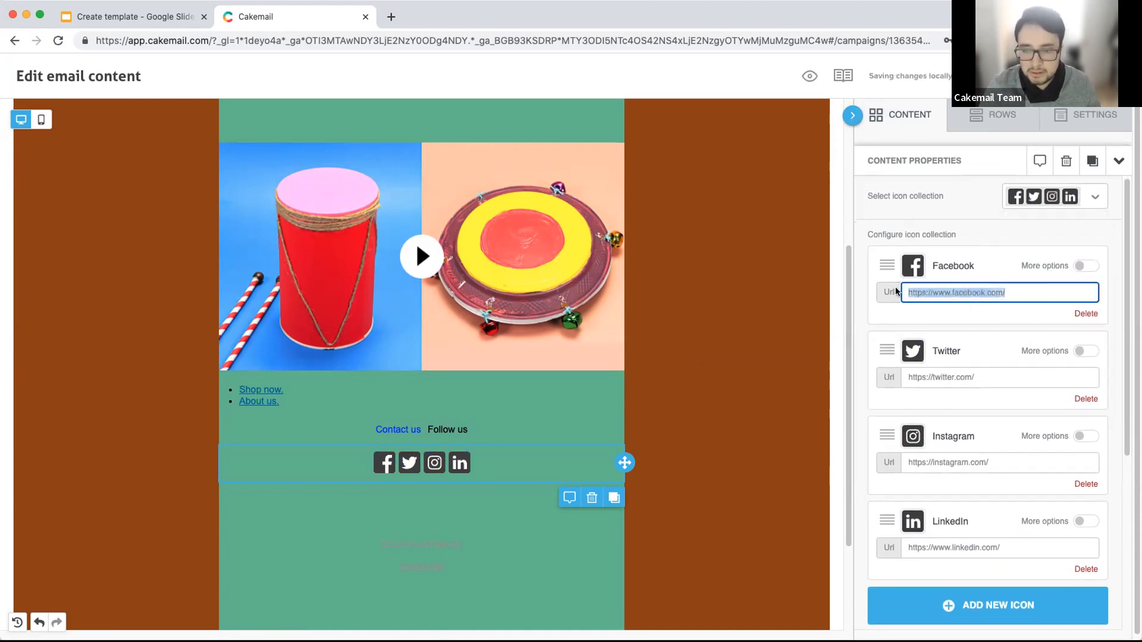
click(976, 313)
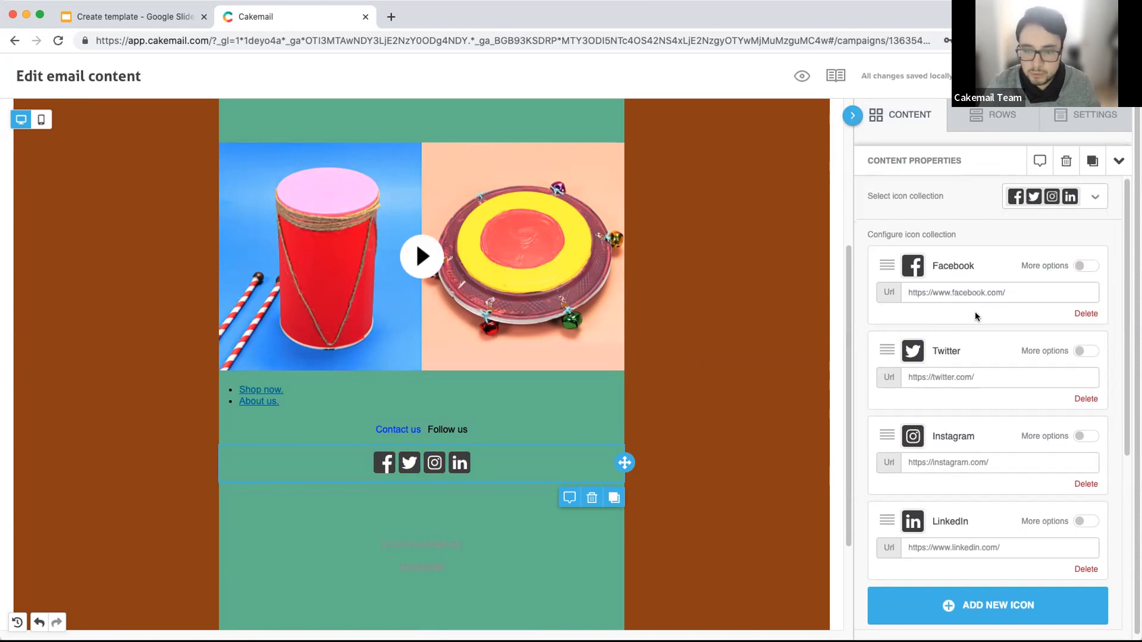
Step: Add a Telegram follow icon to the social block after LinkedIn
scroll(976, 334, down, 1)
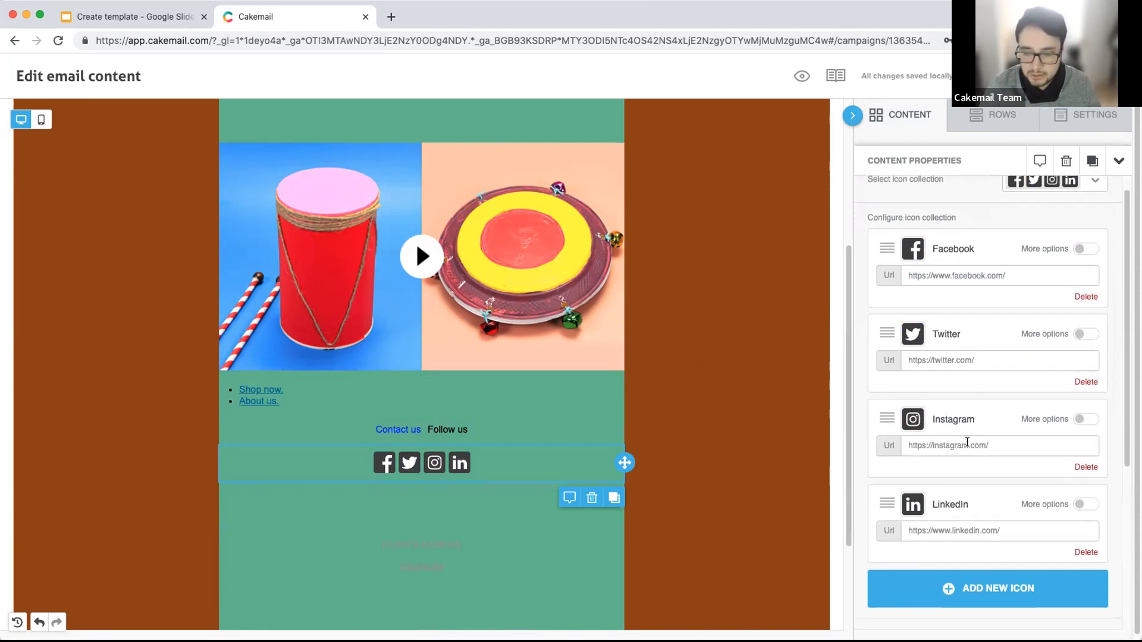
scroll(971, 474, down, 2)
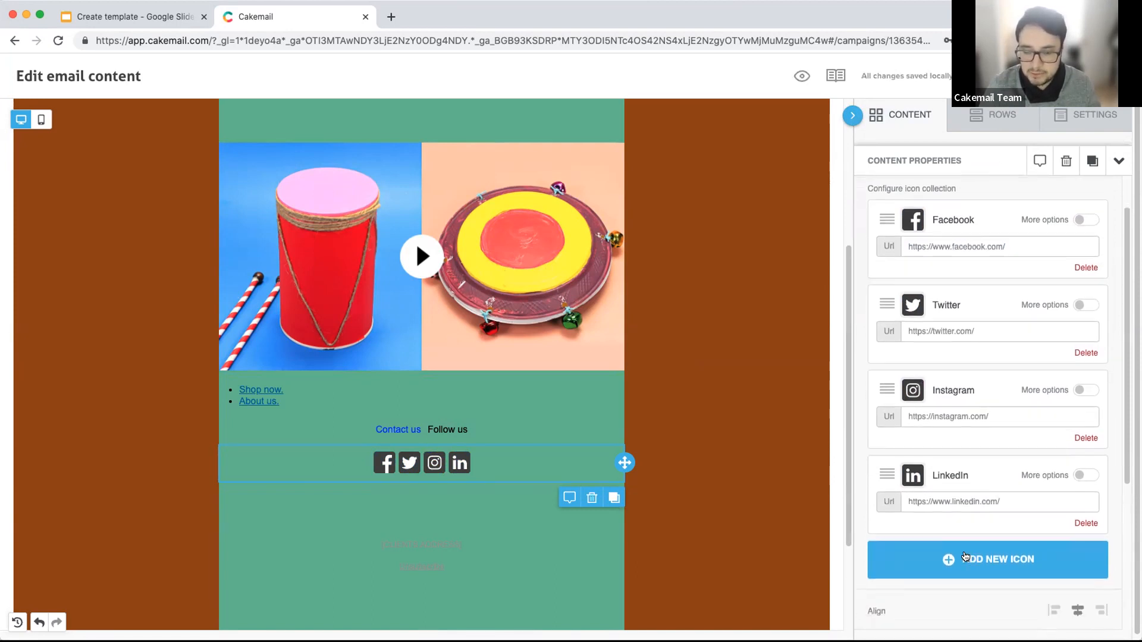
click(964, 557)
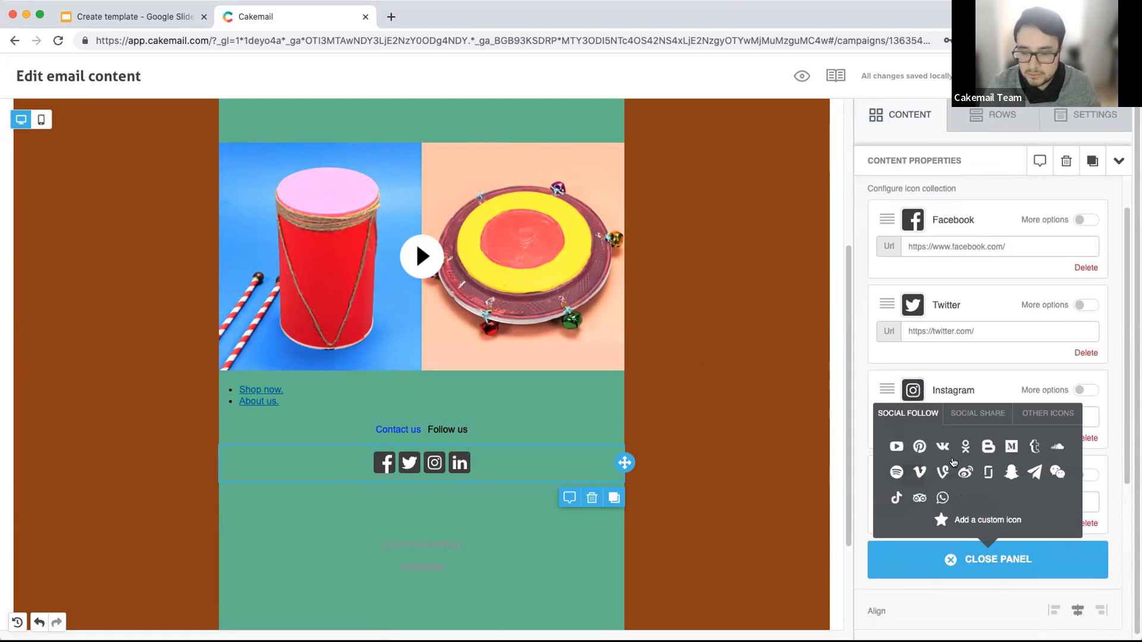
scroll(958, 492, down, 1)
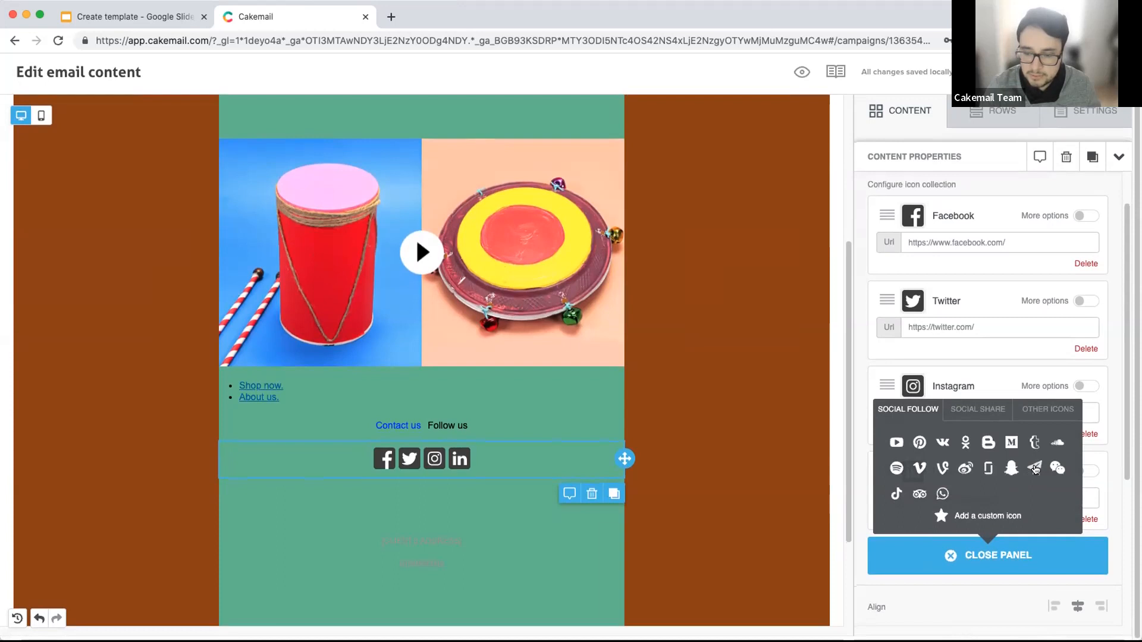
click(1034, 469)
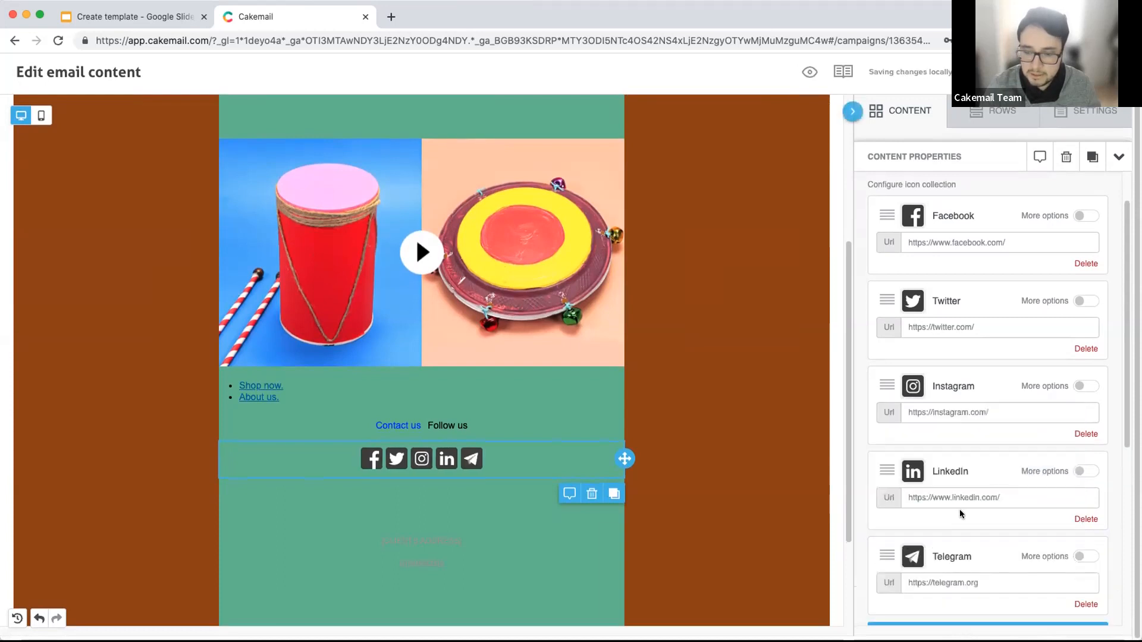
Step: Examine the social follow and social share icons available for the social block, and close the icon picker without adding one
scroll(958, 511, down, 1)
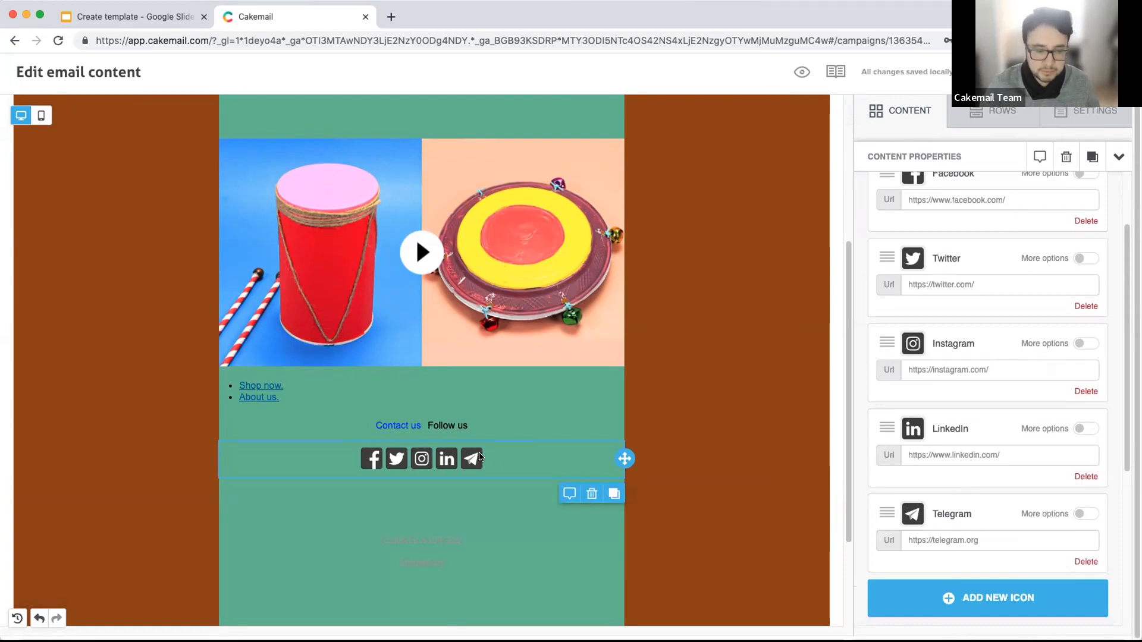
scroll(774, 442, up, 1)
scroll(955, 467, down, 1)
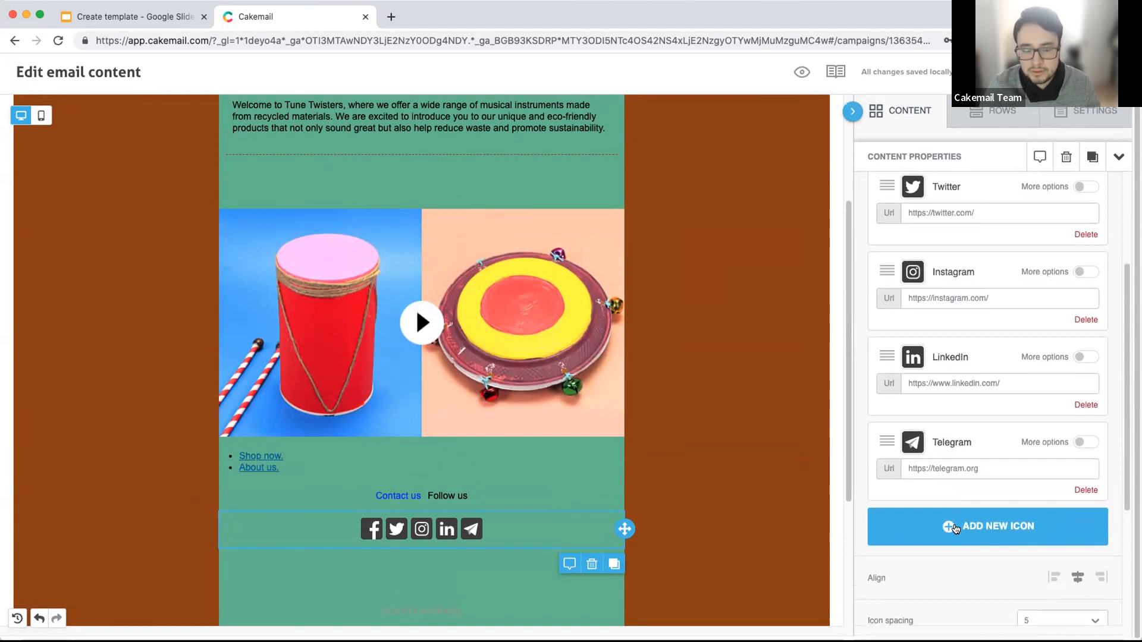
click(941, 538)
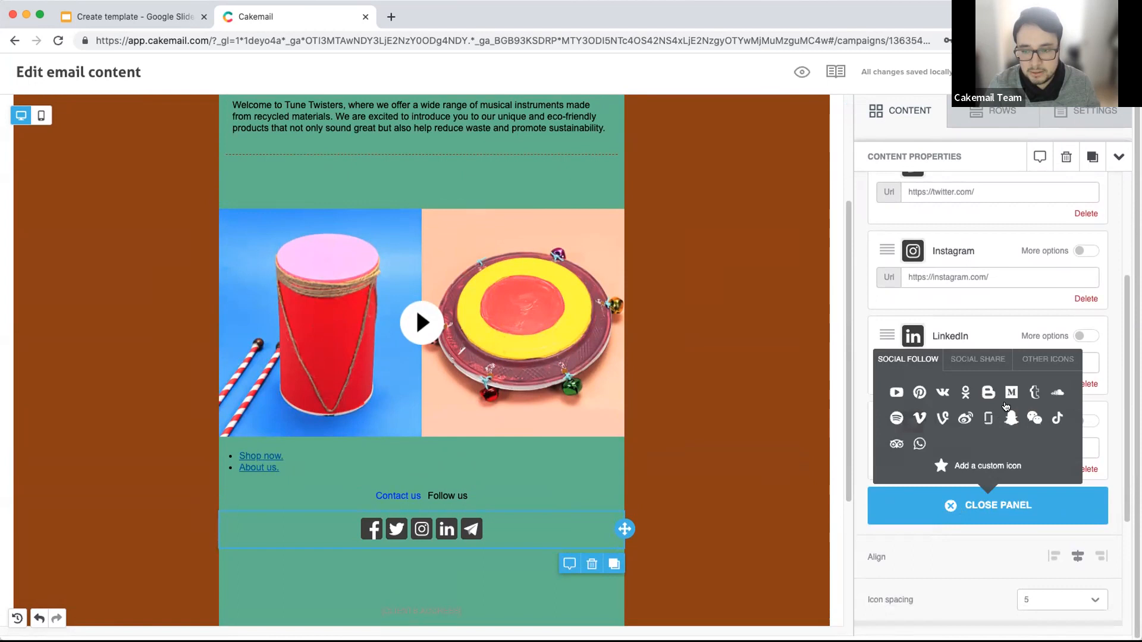
click(968, 367)
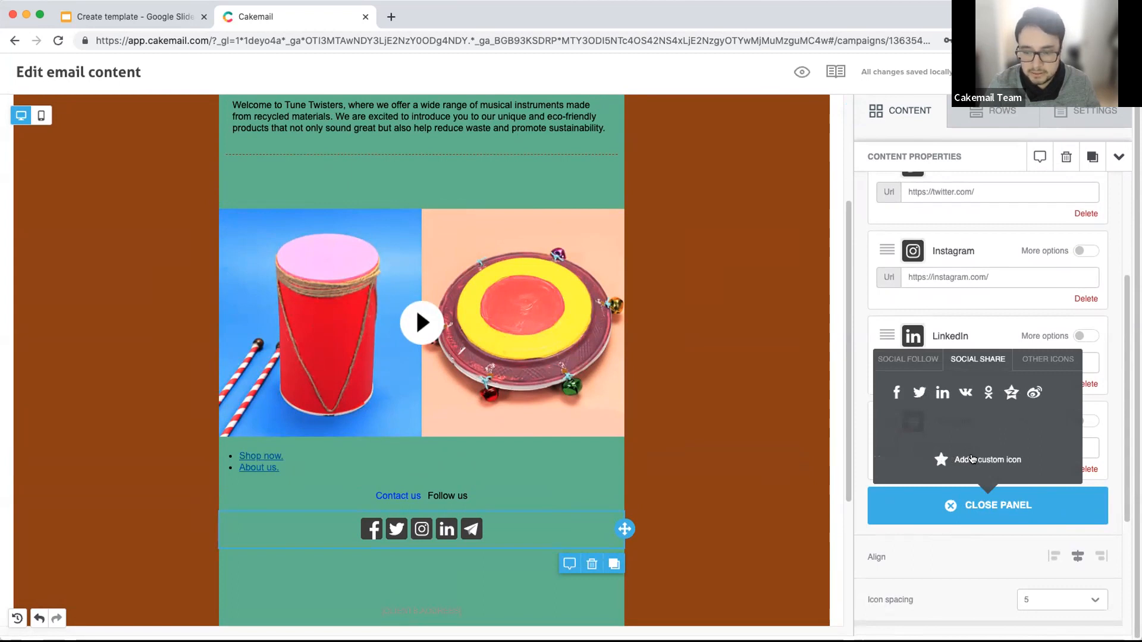
click(950, 515)
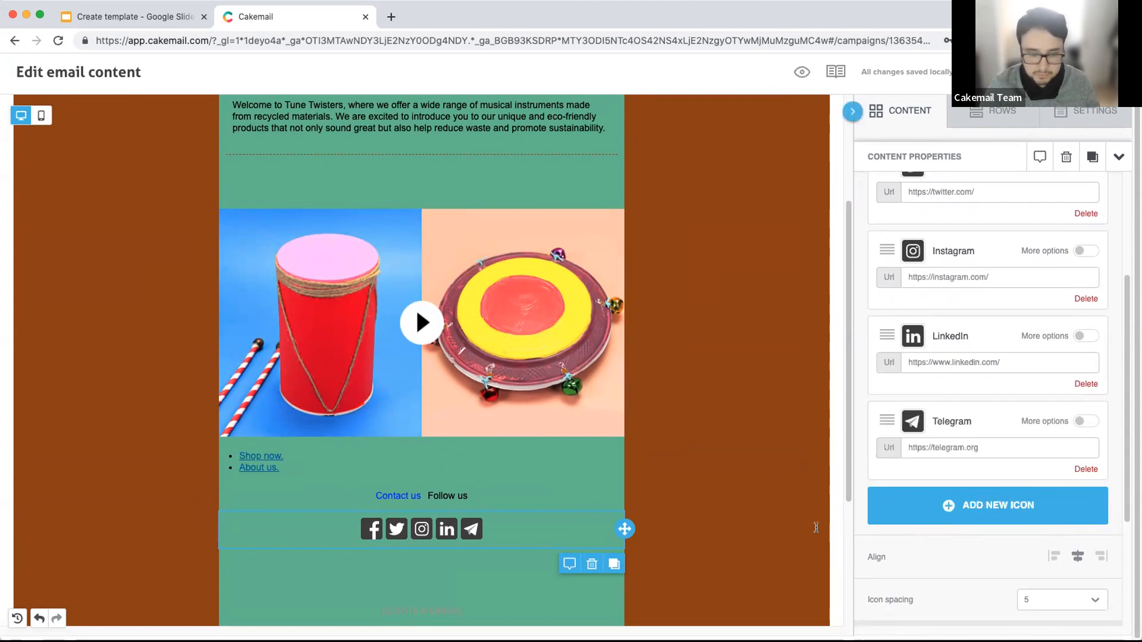
Step: Review the assembled email layout from the logo and introduction down to the video, links, menu and social icons
scroll(512, 452, down, 1)
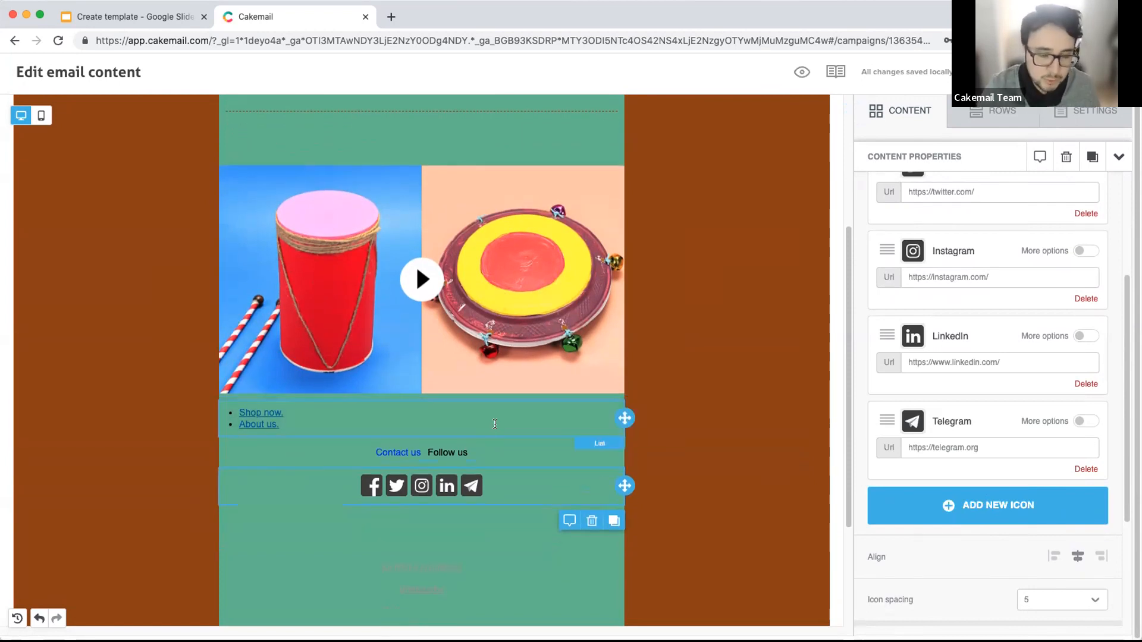
scroll(503, 420, up, 1)
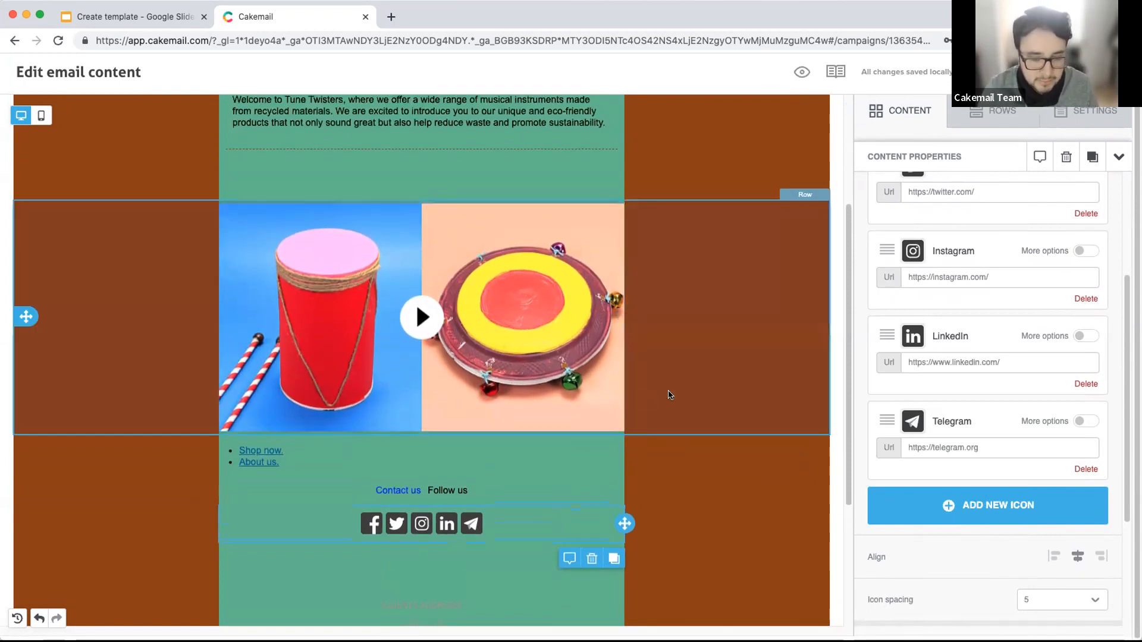
click(670, 395)
scroll(667, 402, up, 2)
scroll(667, 402, up, 2)
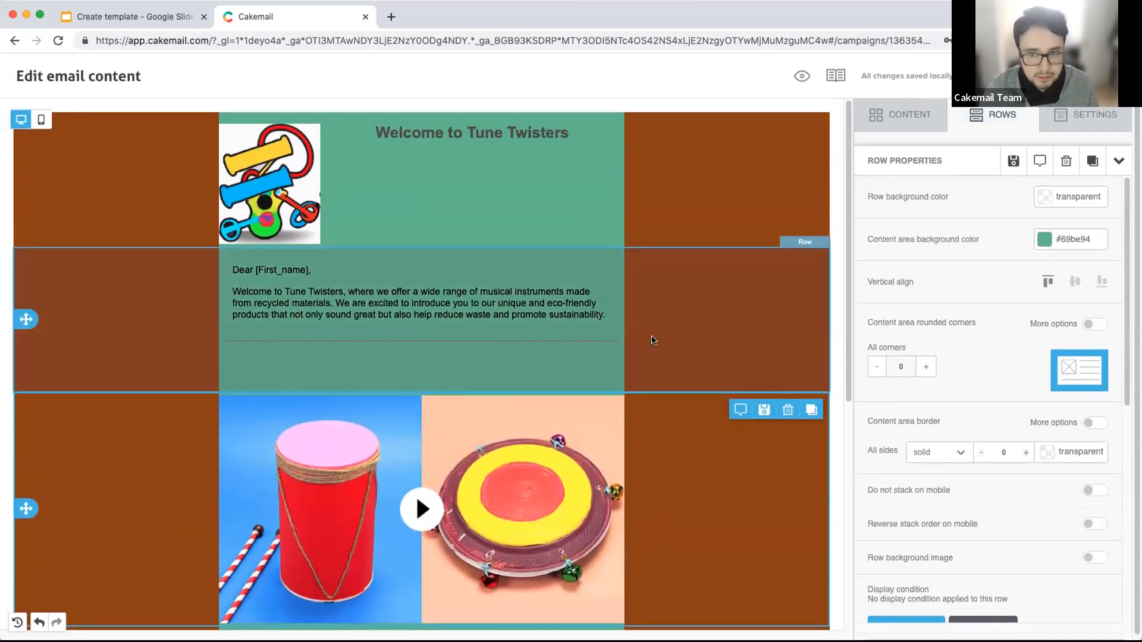
click(999, 76)
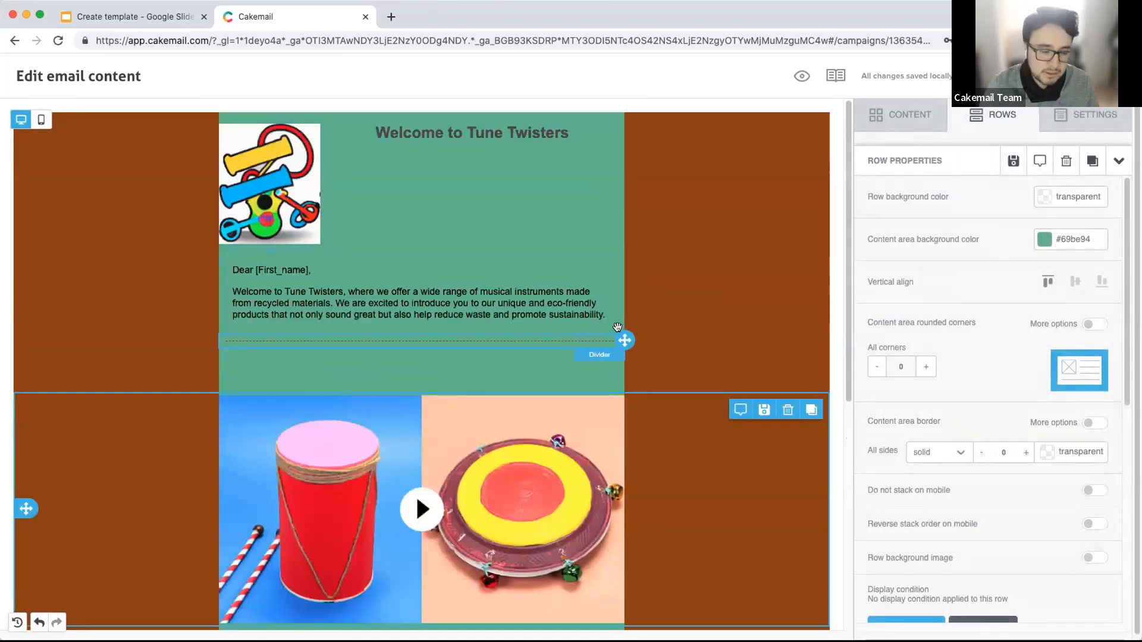
scroll(646, 425, down, 3)
scroll(654, 410, down, 3)
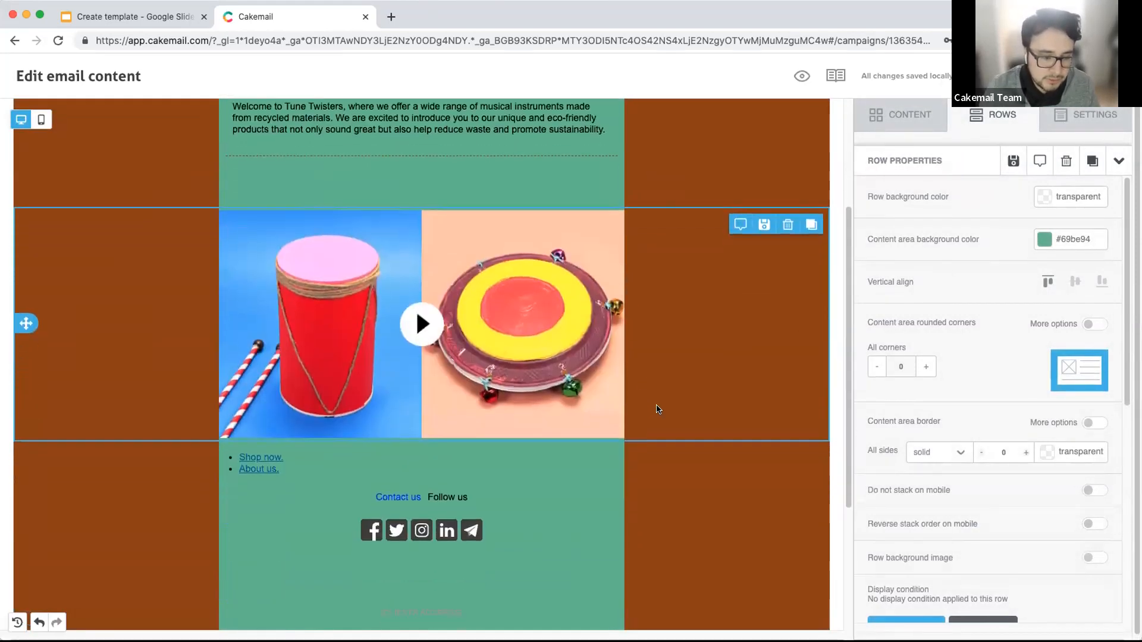
scroll(650, 408, up, 6)
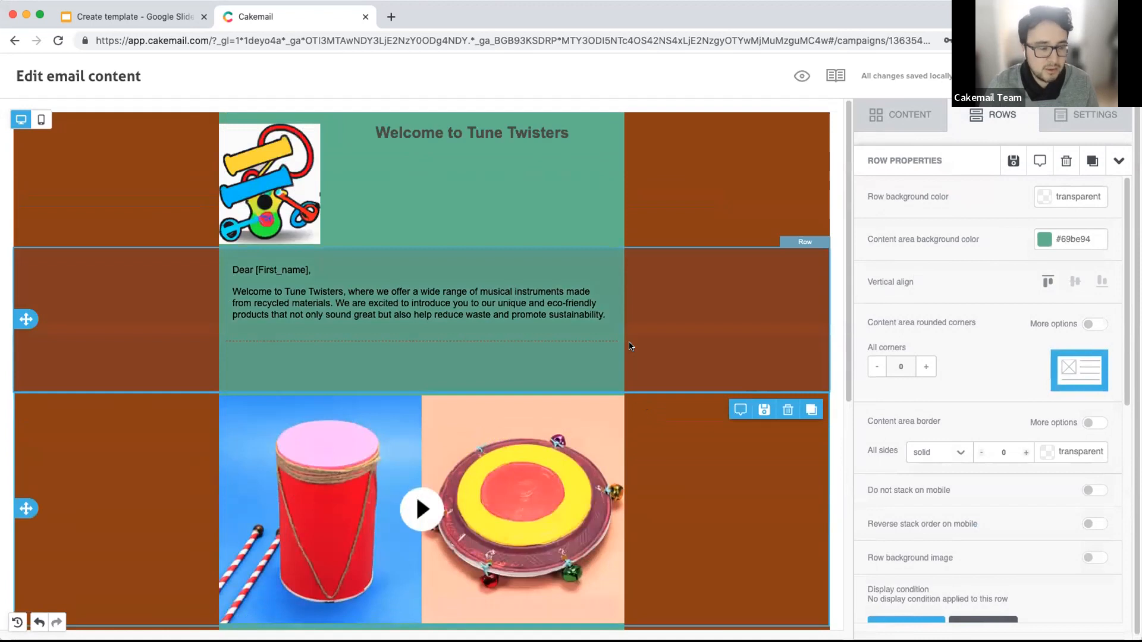
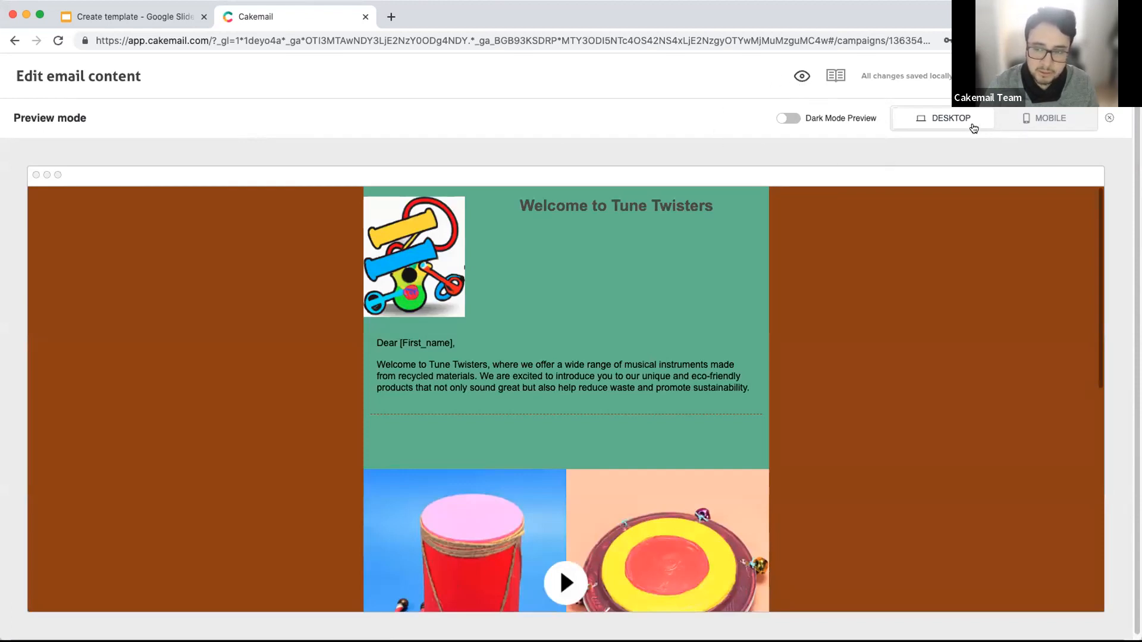
Step: Preview the email in the mobile layout and return to the desktop preview
click(1021, 120)
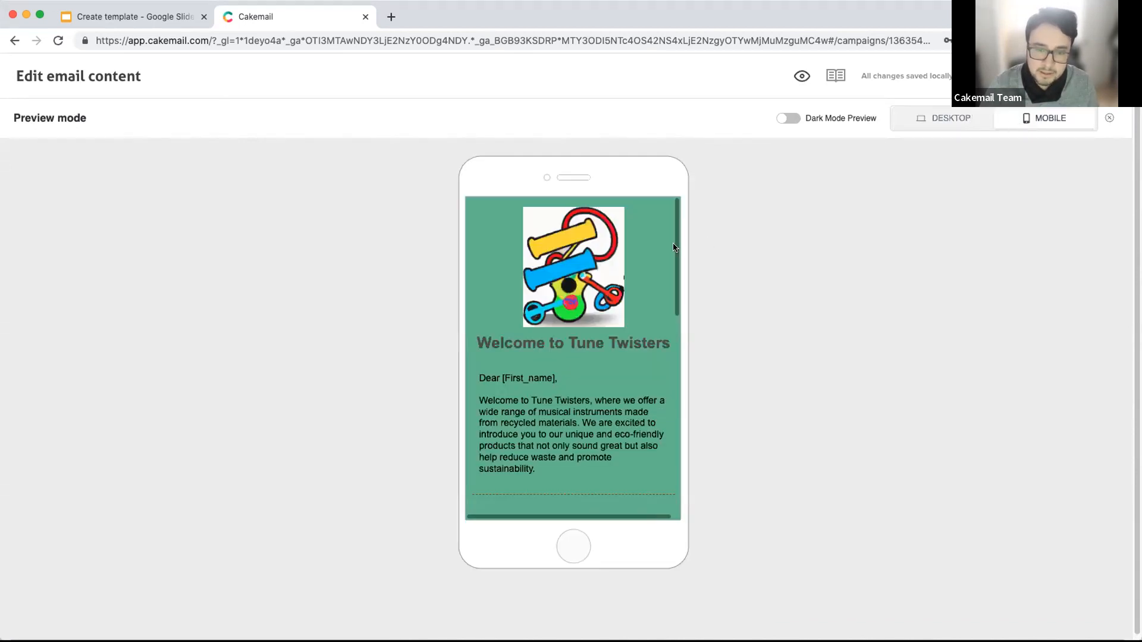
mouse_move(675, 245)
mouse_down()
mouse_move(663, 477)
mouse_move(683, 325)
mouse_move(674, 230)
mouse_up()
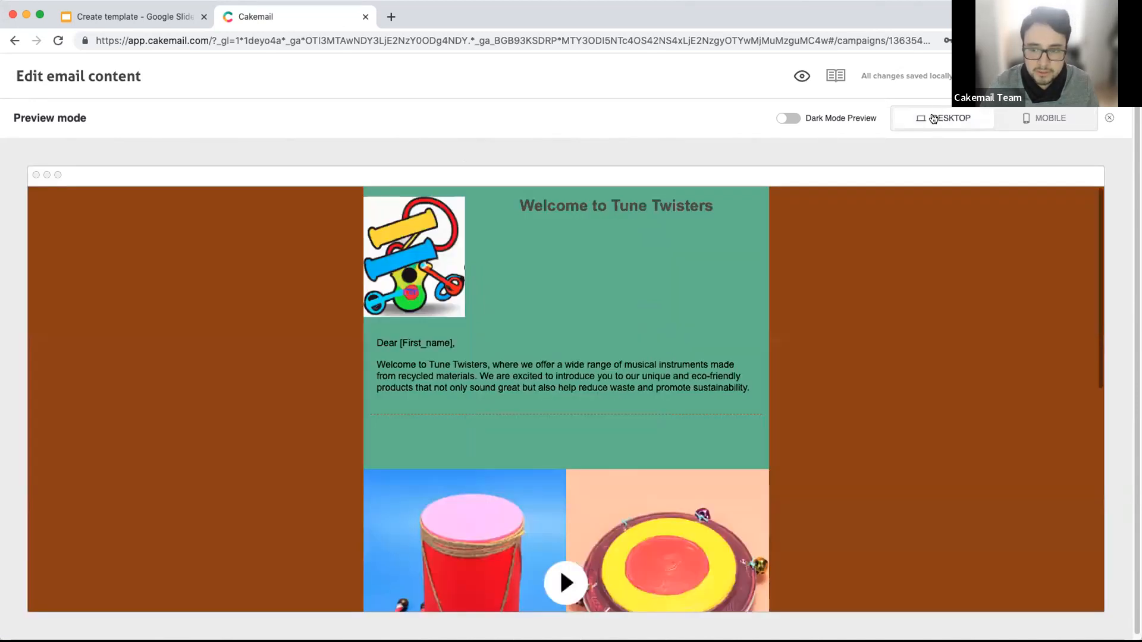
click(938, 116)
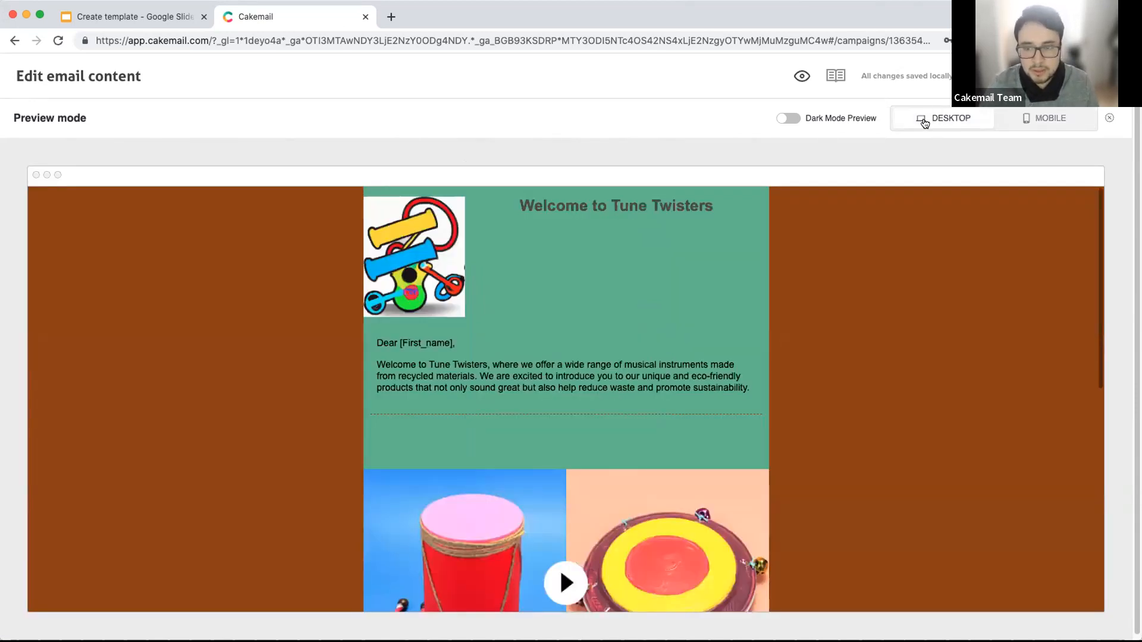
Step: Turn on Dark Mode Preview and examine the email's title, introduction and divider in the desktop layout
click(788, 120)
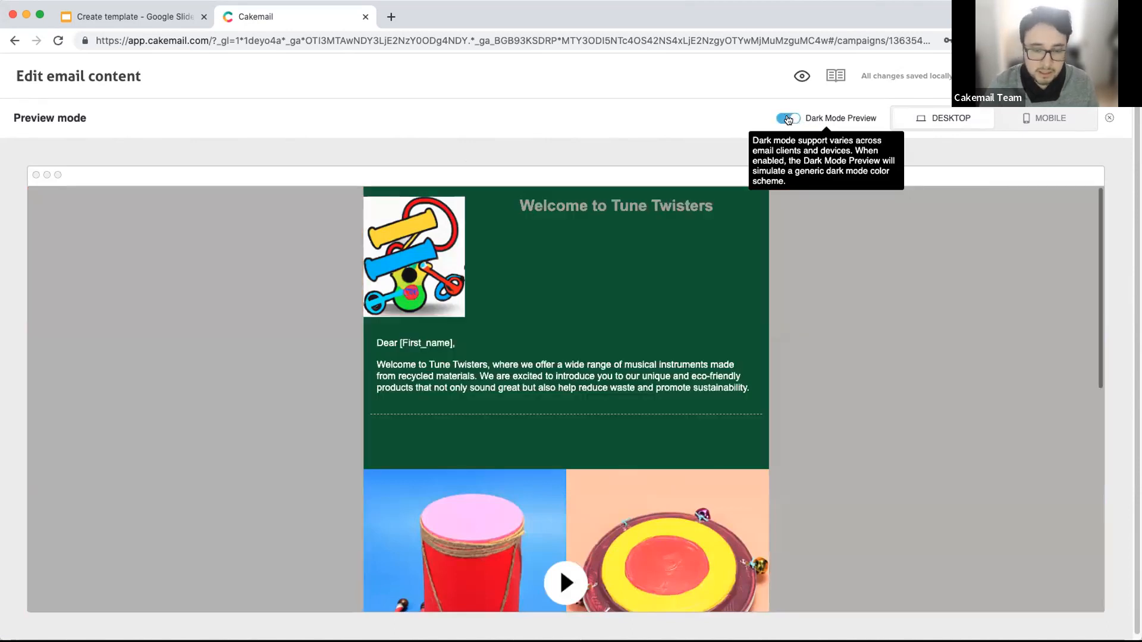
click(789, 120)
click(788, 120)
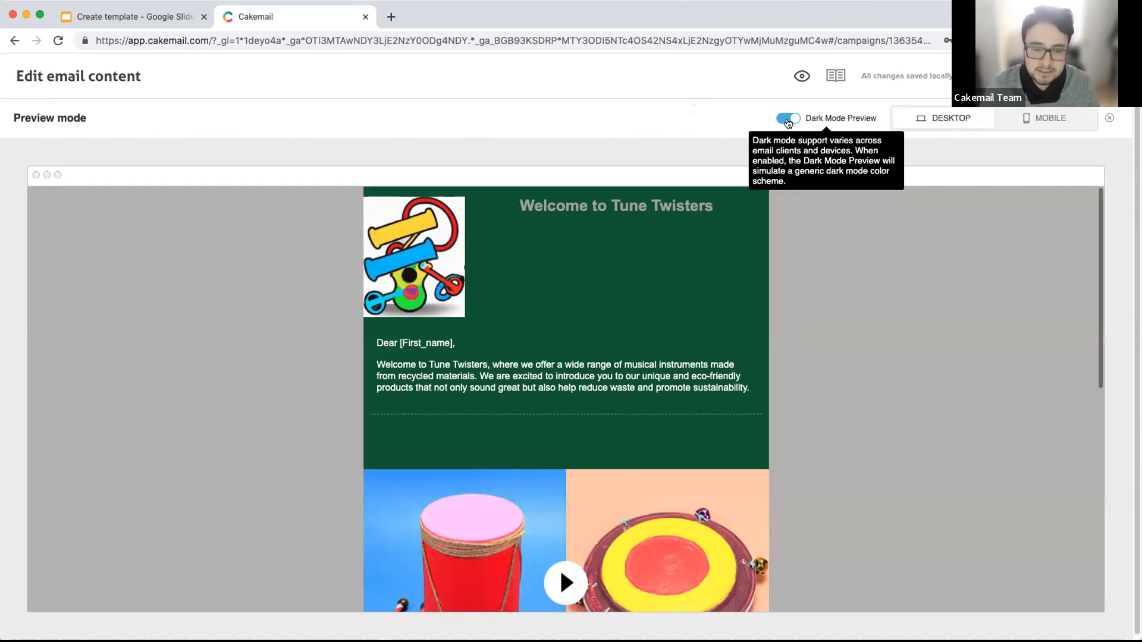
scroll(740, 300, down, 1)
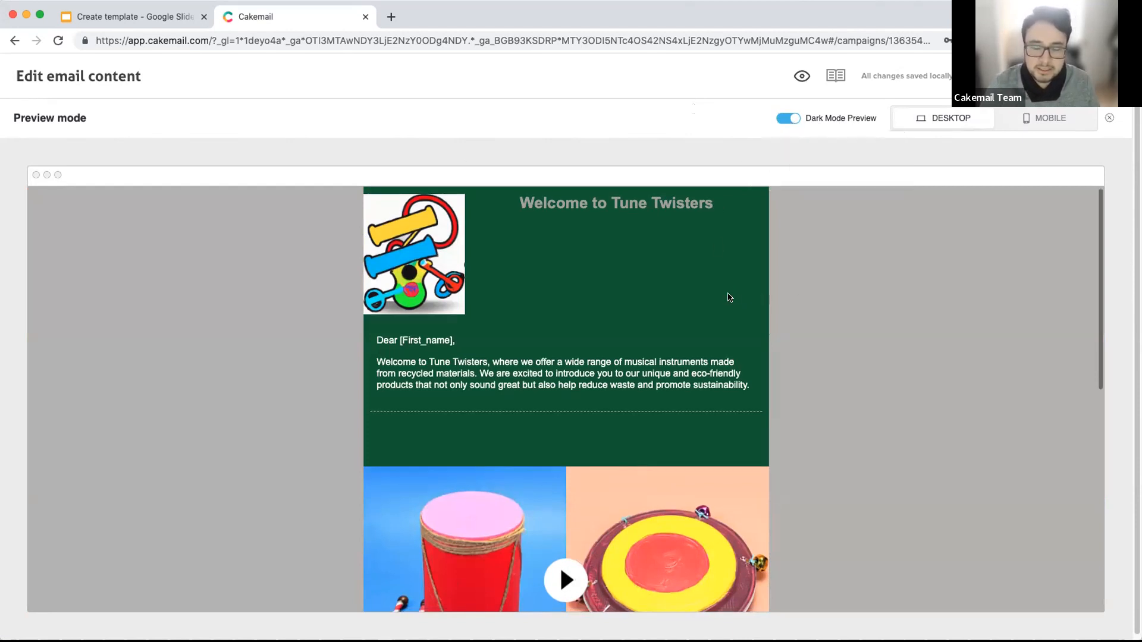
scroll(730, 296, down, 1)
scroll(717, 295, up, 1)
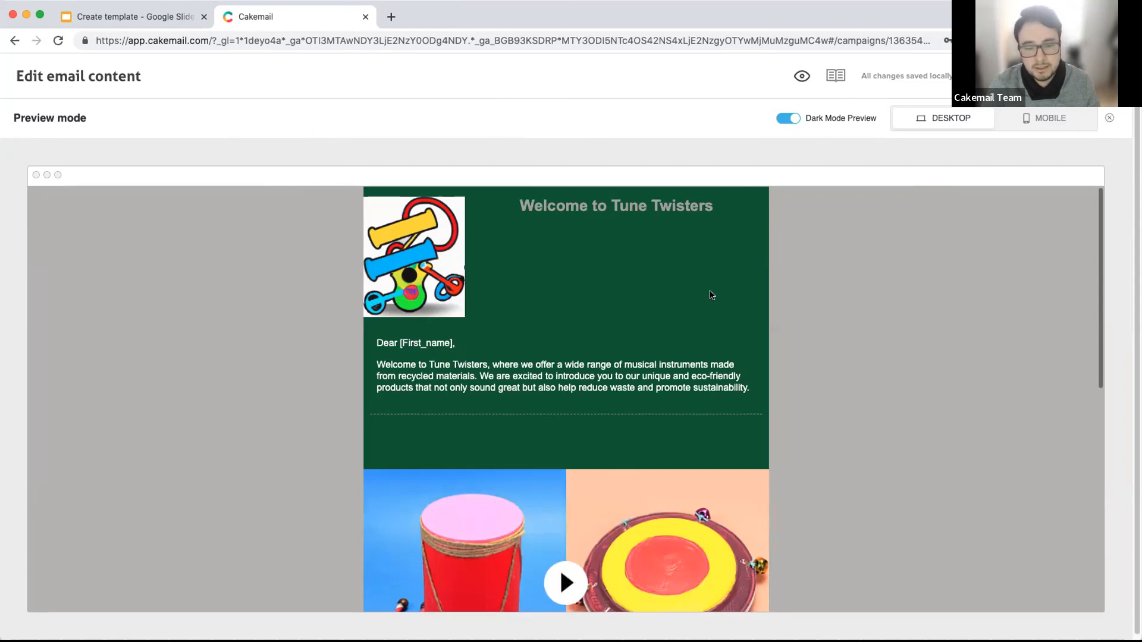
scroll(707, 299, down, 1)
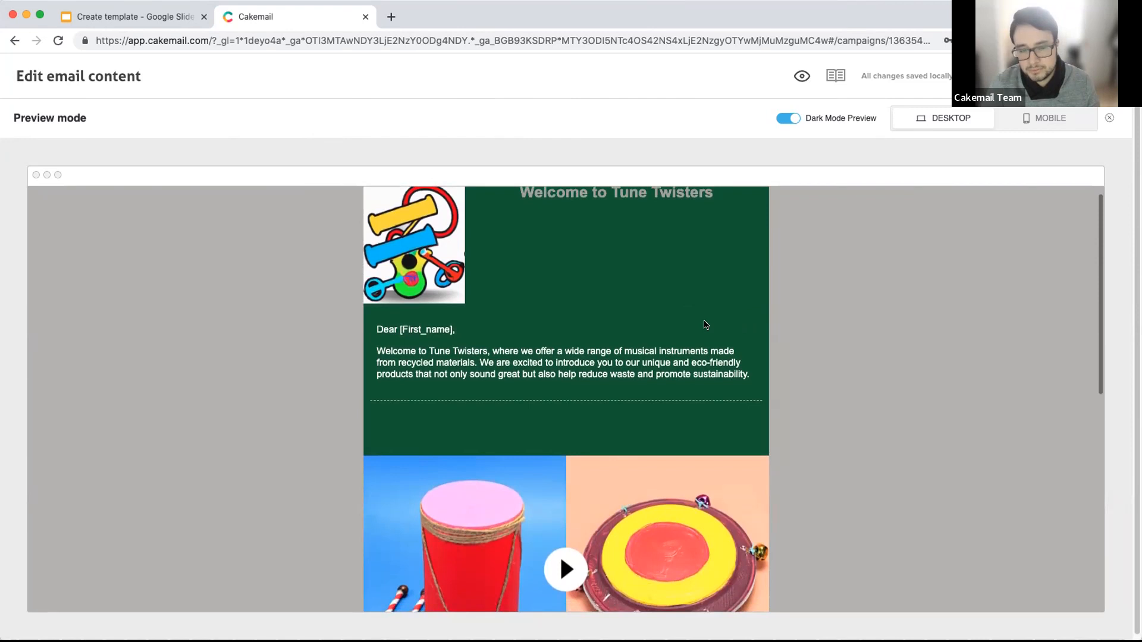
scroll(653, 323, up, 1)
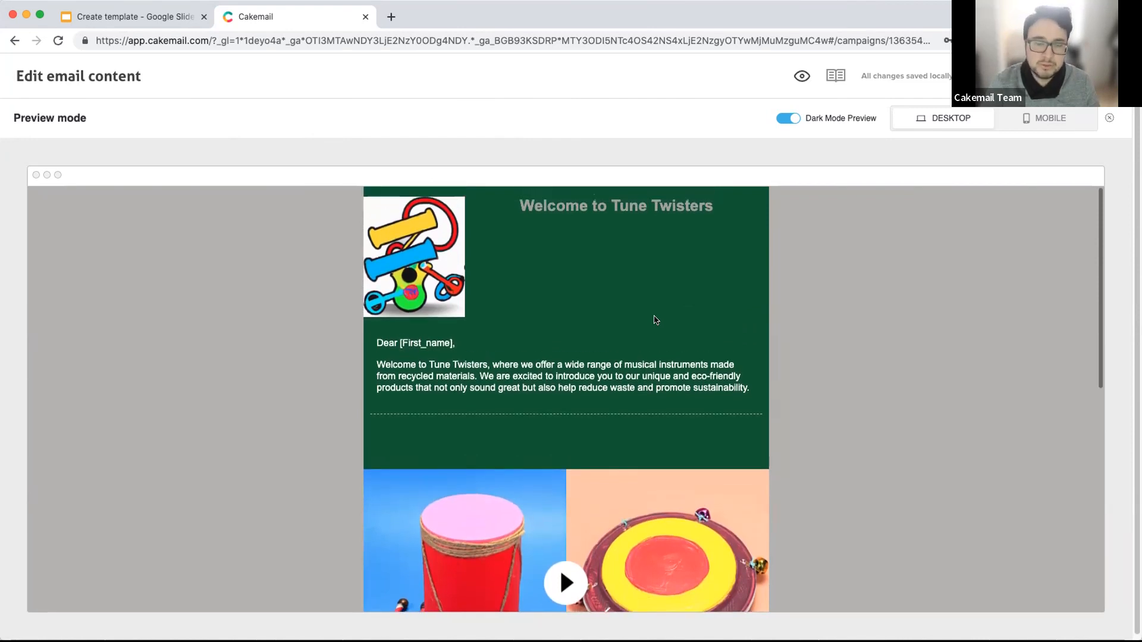
Step: Check the legibility of the footer's client address and unsubscribe lines in the dark mode preview, and exit the preview
scroll(805, 357, down, 5)
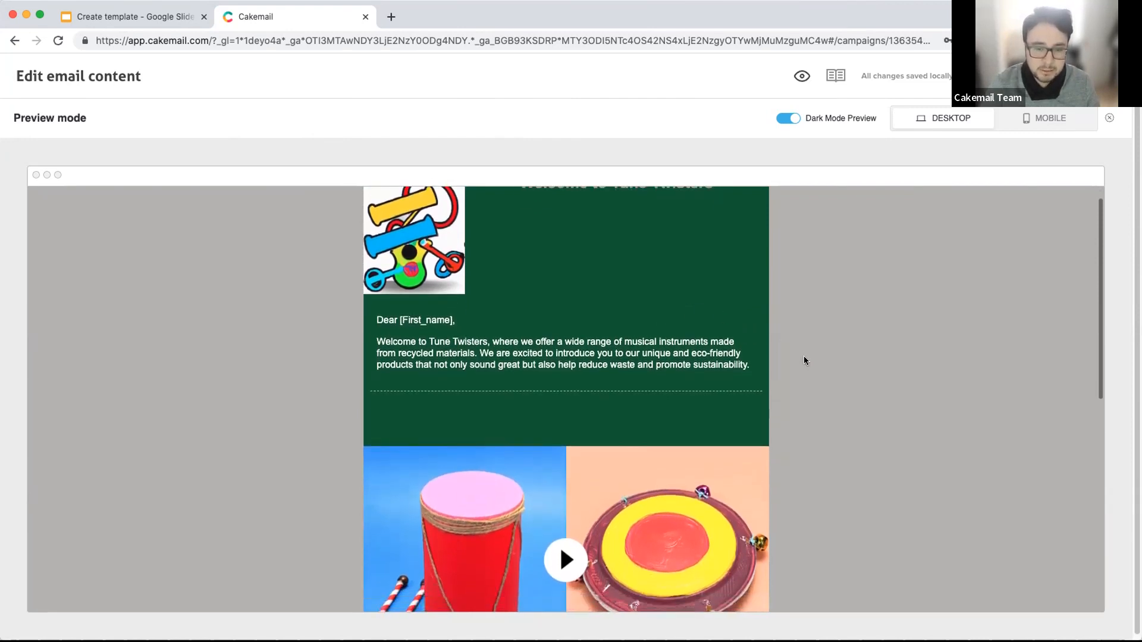
scroll(803, 363, down, 20)
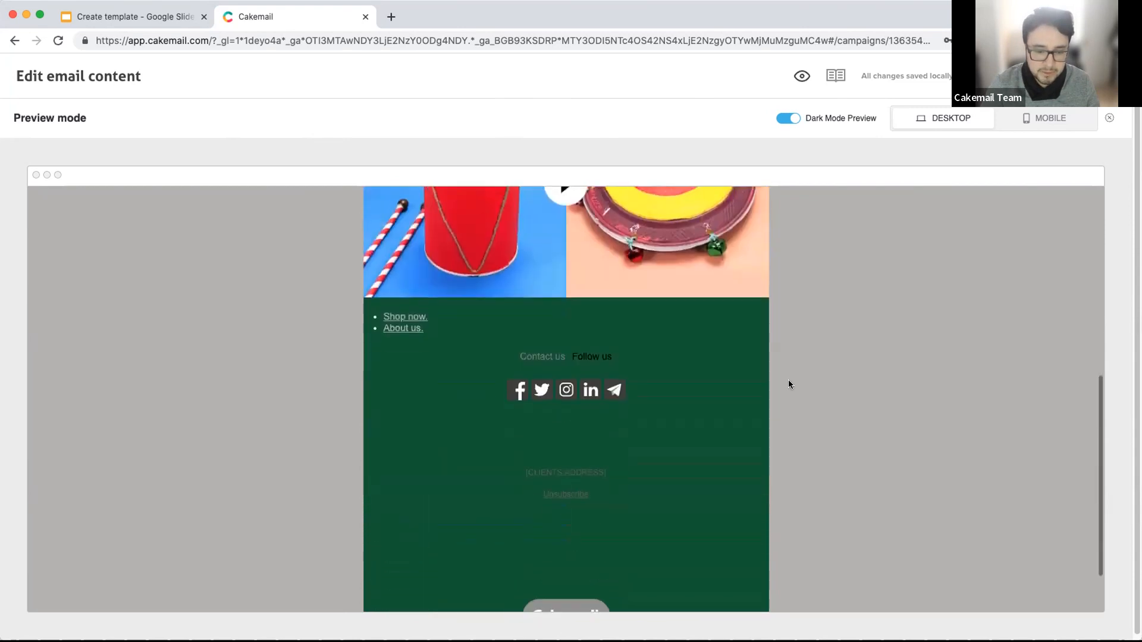
scroll(754, 393, down, 1)
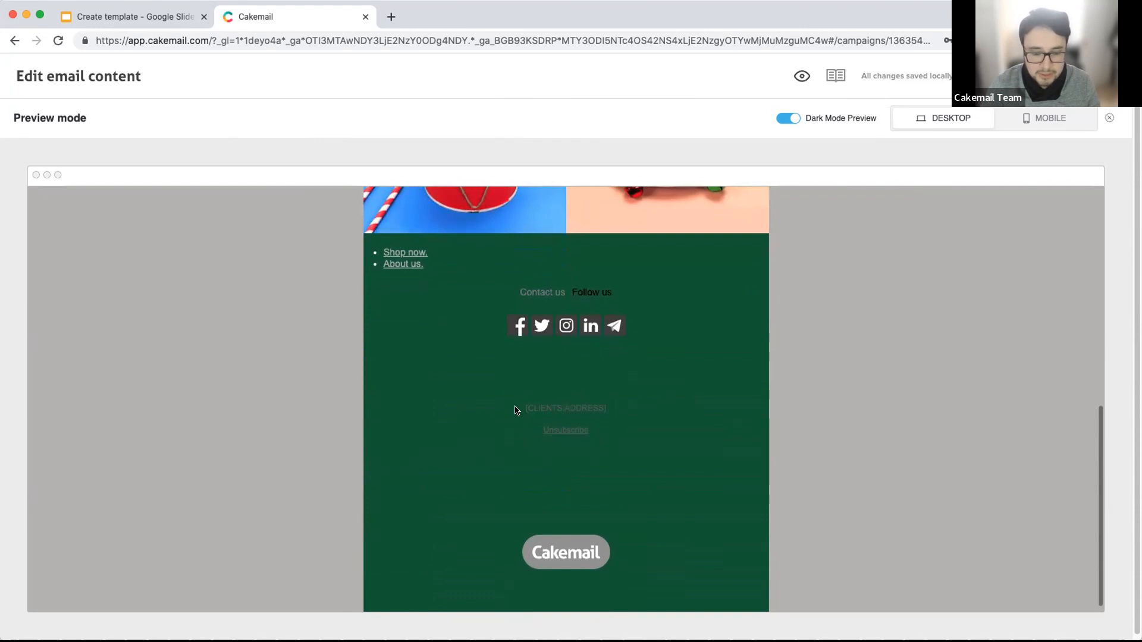
drag(592, 431, 501, 410)
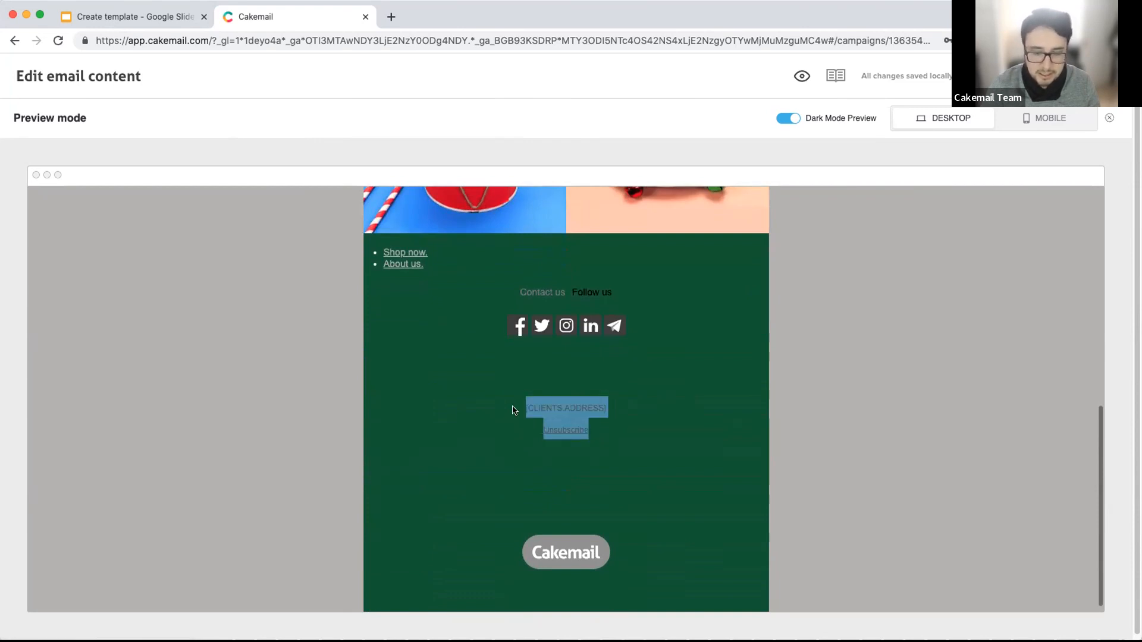
click(605, 431)
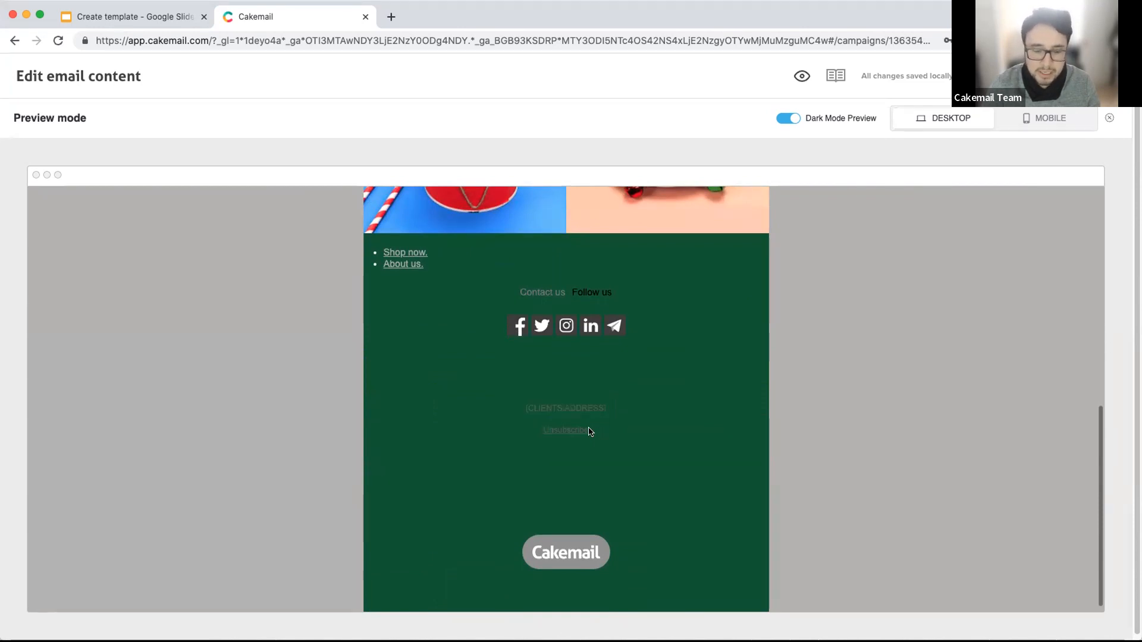
drag(588, 430, 515, 409)
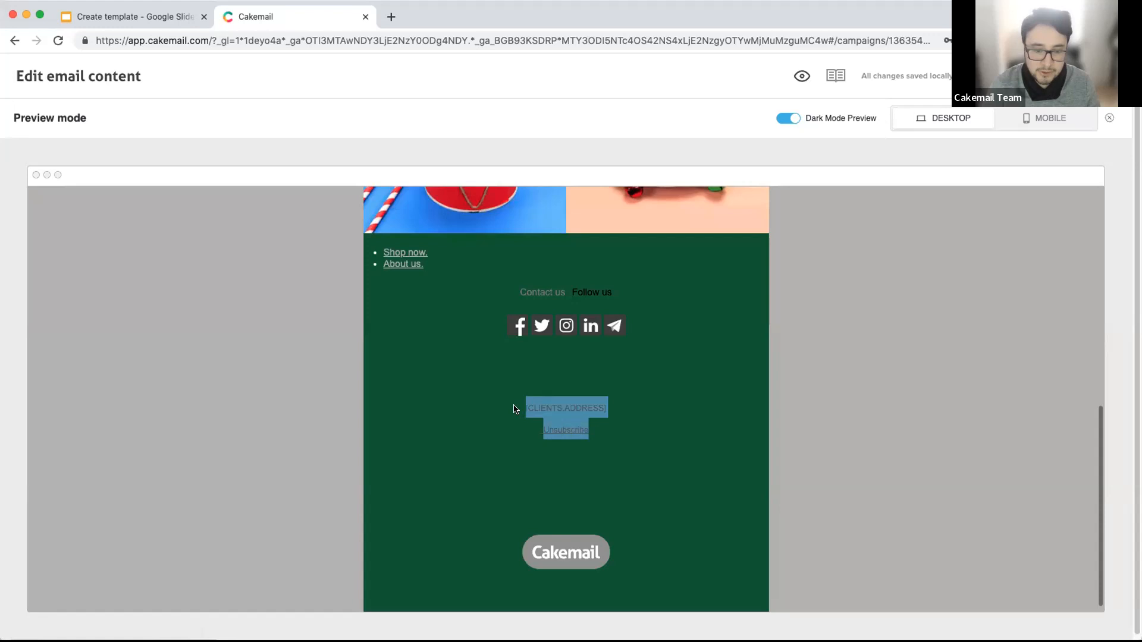
scroll(538, 409, up, 1)
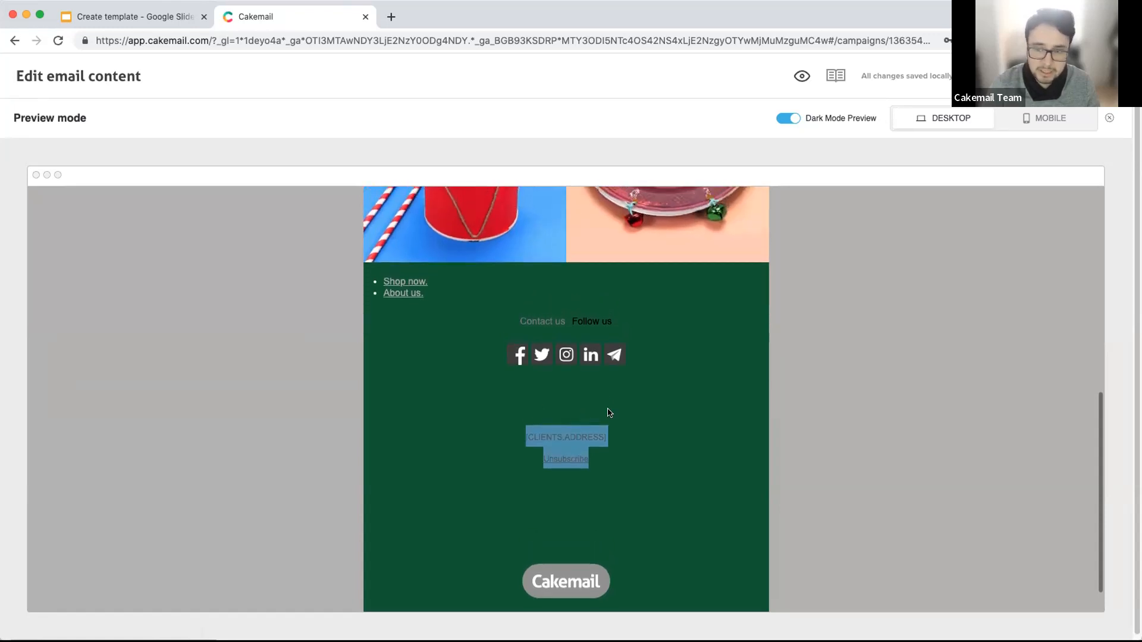
click(1109, 117)
Step: Set the text color of the footer block with the client address and unsubscribe link to black (#000000)
scroll(586, 360, down, 3)
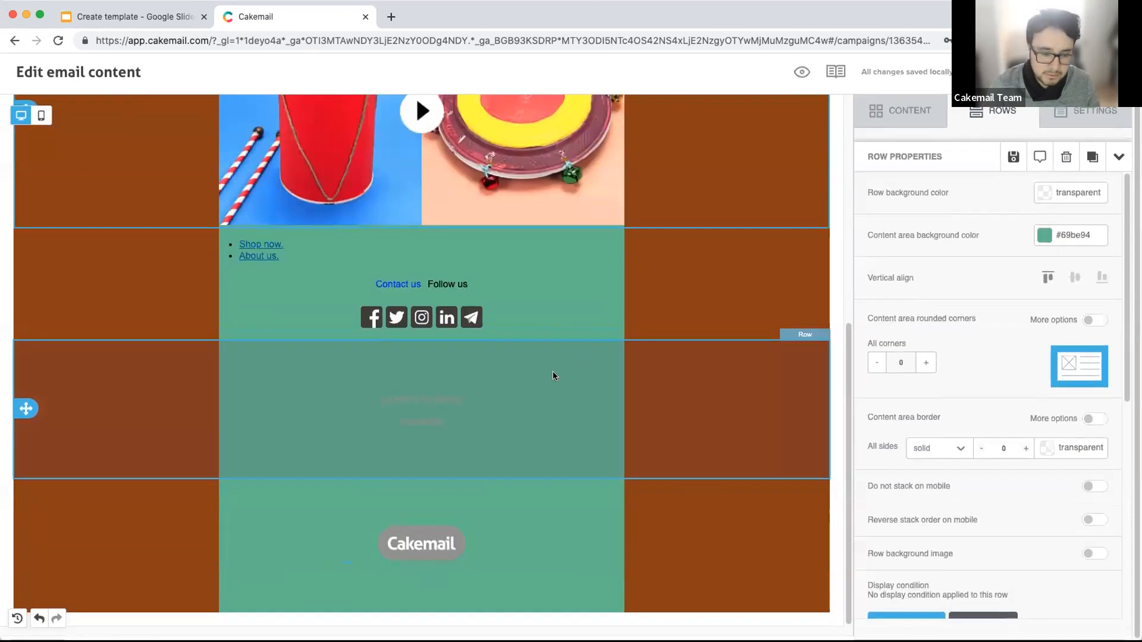
click(451, 415)
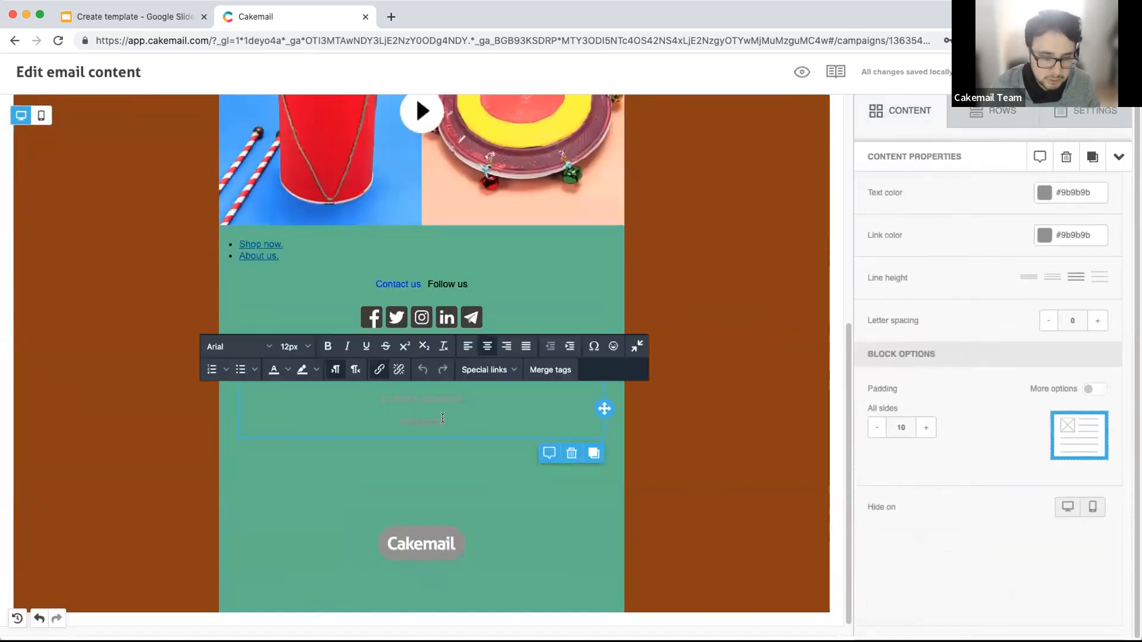
drag(452, 419, 359, 394)
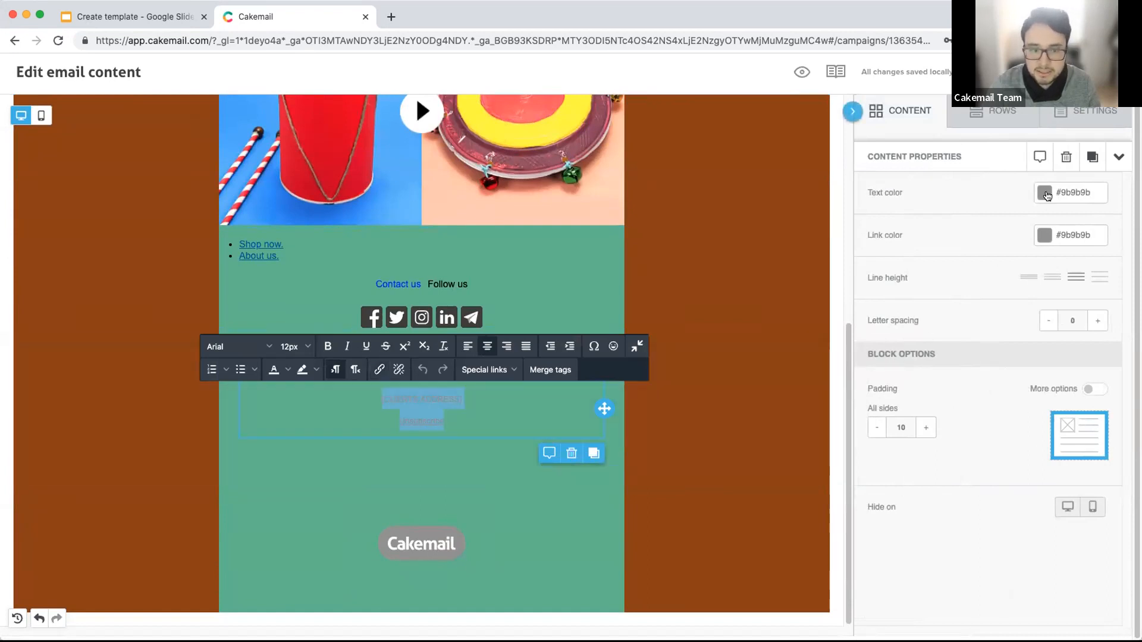
click(1045, 195)
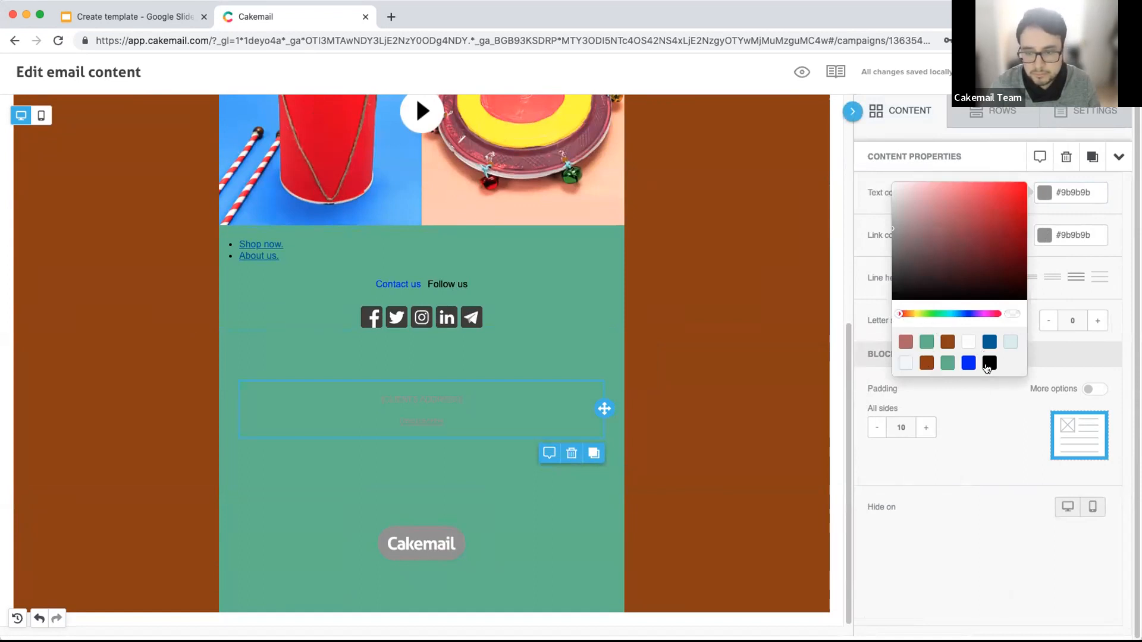
click(988, 364)
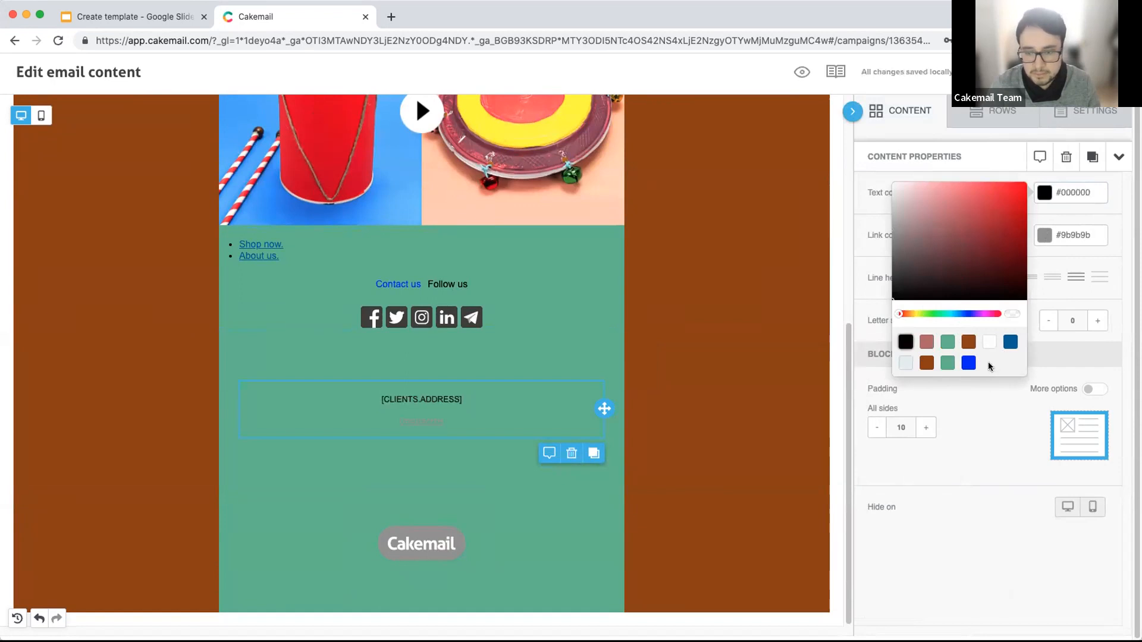
click(1104, 203)
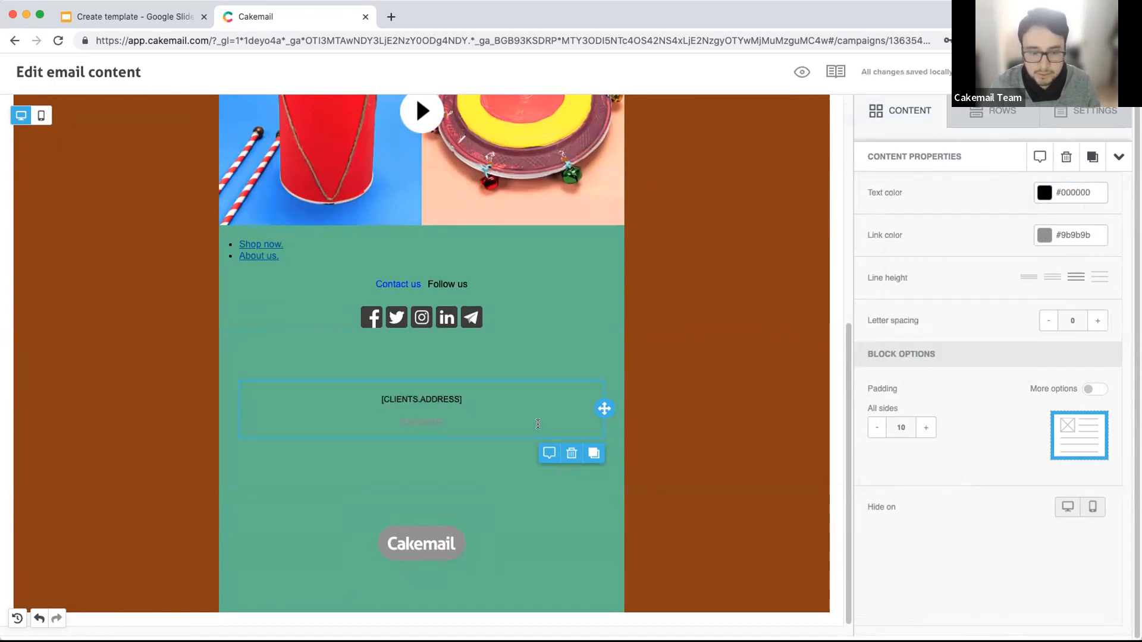
Step: Set the link color of the footer text block containing the unsubscribe link to black
drag(445, 421, 392, 417)
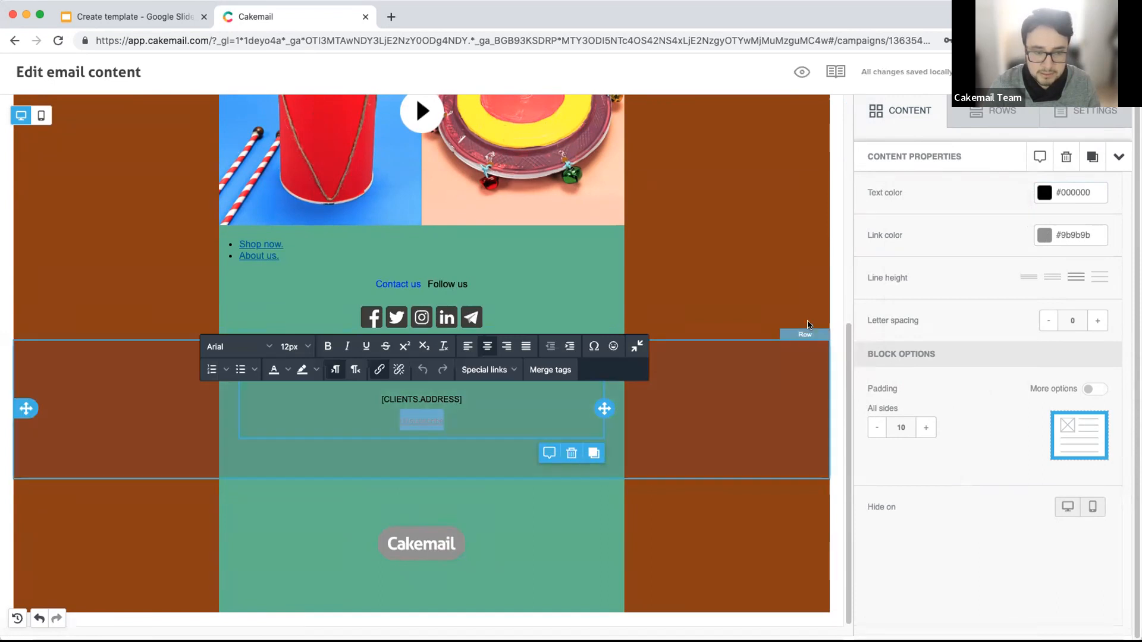
click(1041, 238)
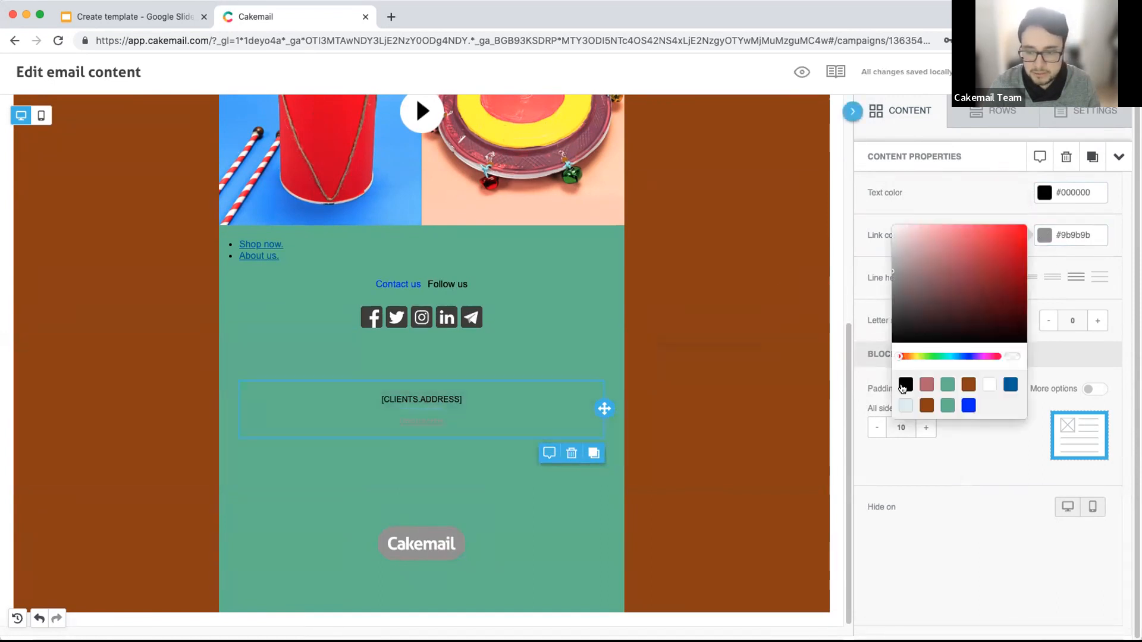
click(903, 388)
click(679, 289)
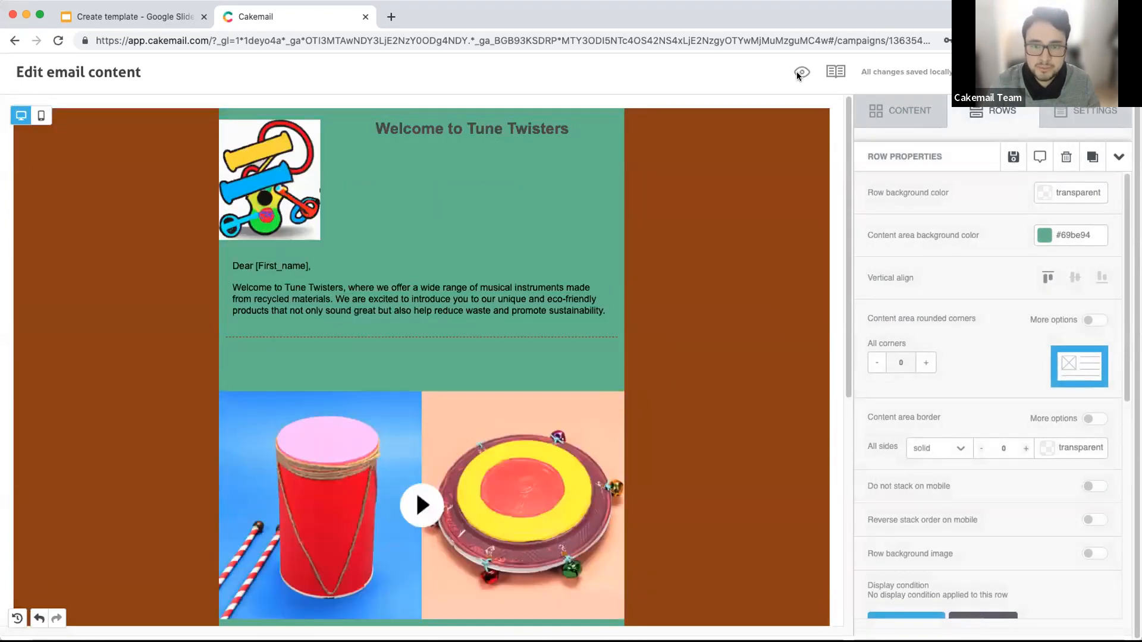
Step: Preview the email on desktop in dark mode and compare the footer's address and unsubscribe lines with dark mode off and on
click(800, 72)
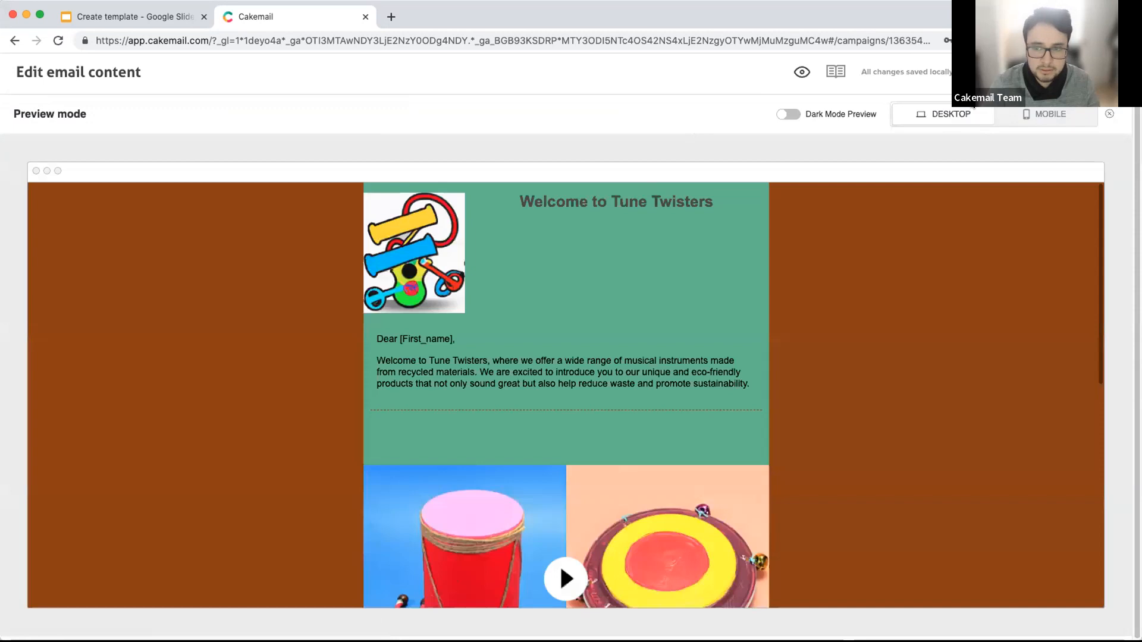
click(788, 114)
scroll(659, 314, down, 10)
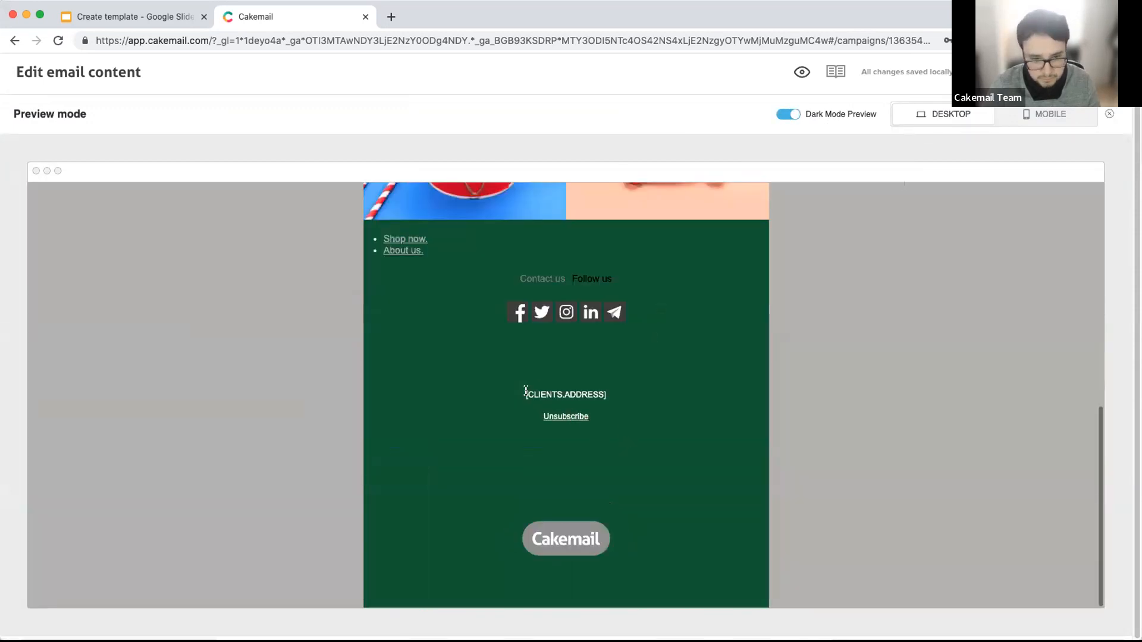
drag(534, 395, 505, 400)
click(612, 418)
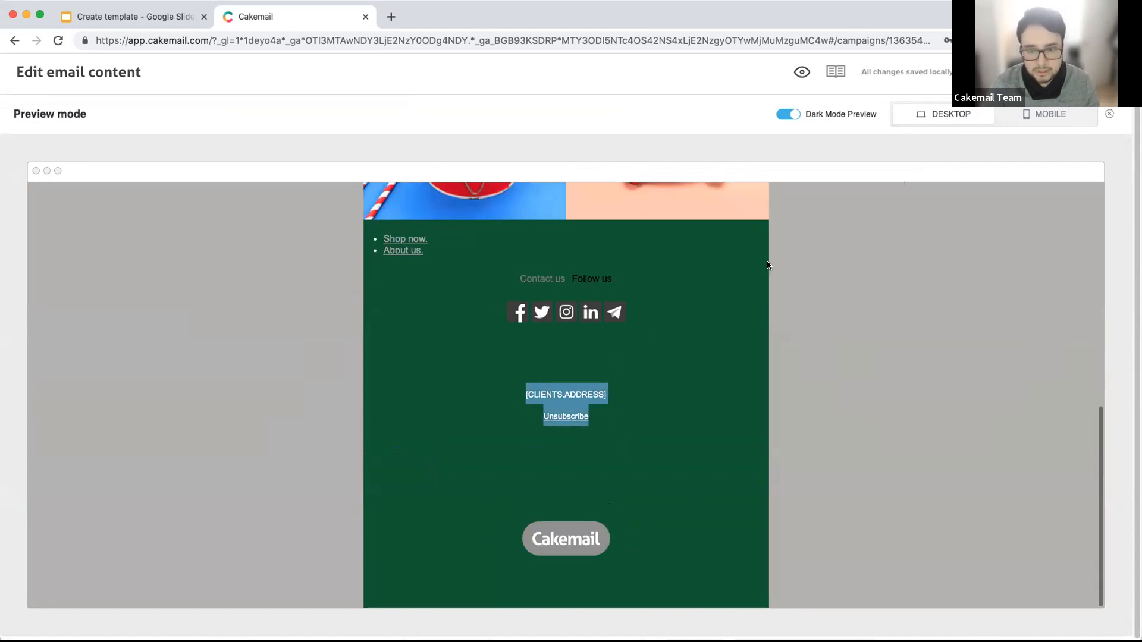
click(793, 117)
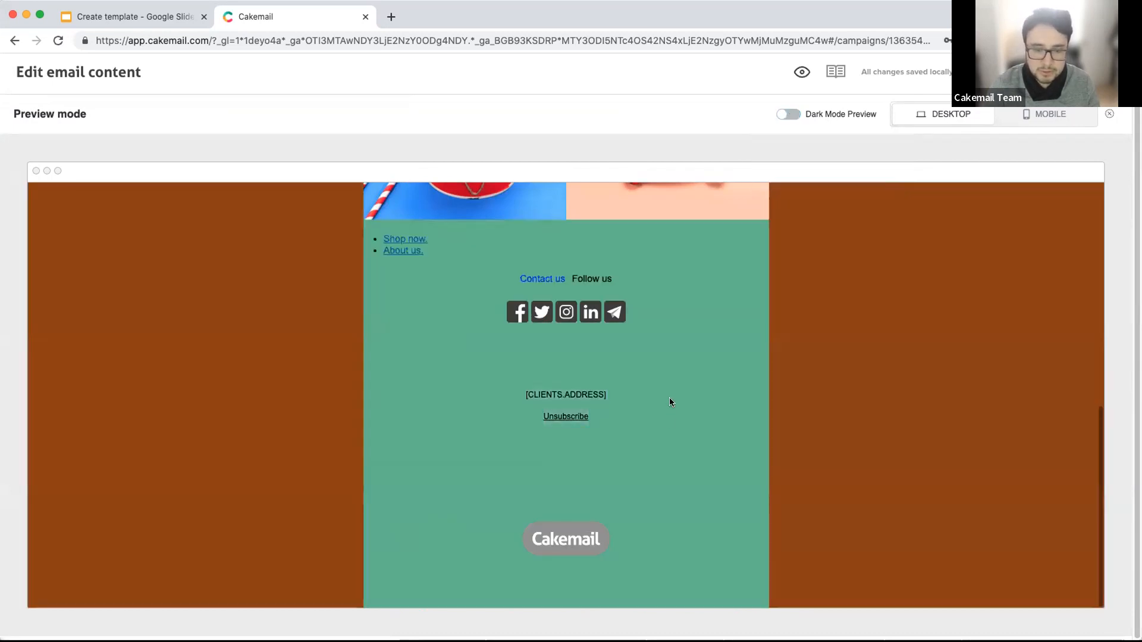
click(791, 116)
scroll(724, 331, up, 15)
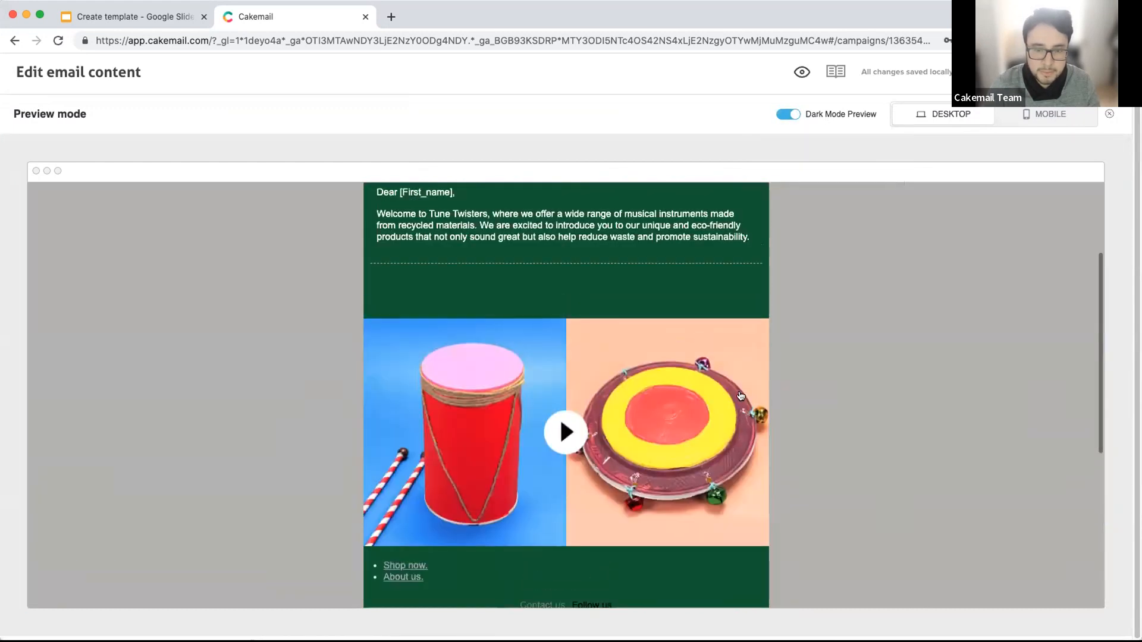
Step: Check the dark mode preview in the mobile layout and exit the preview
click(1024, 119)
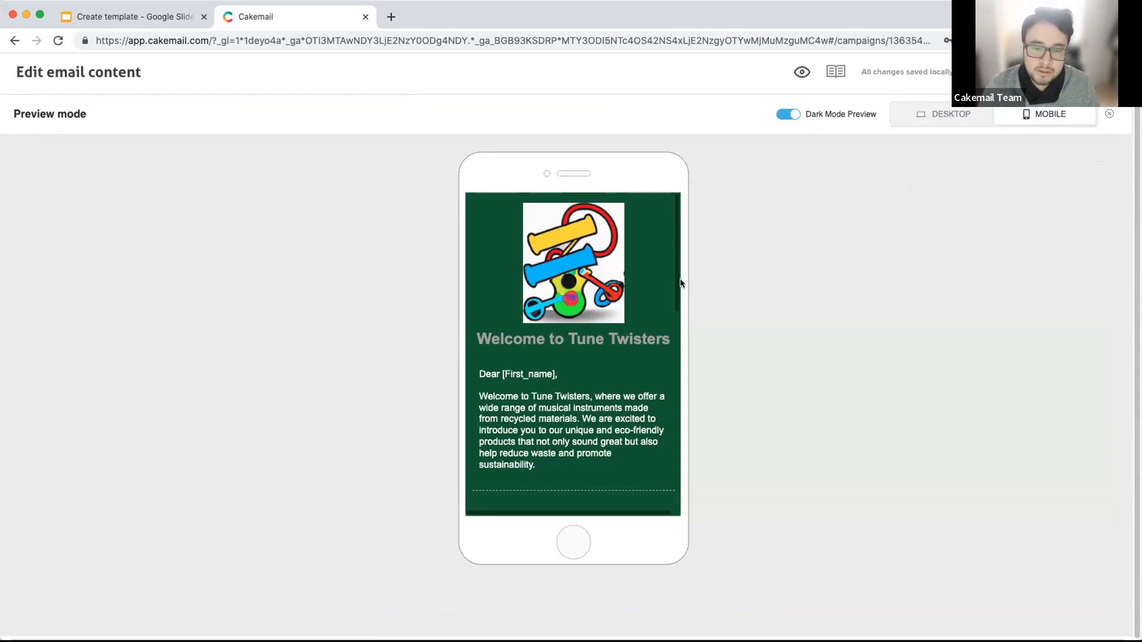
drag(677, 280, 674, 253)
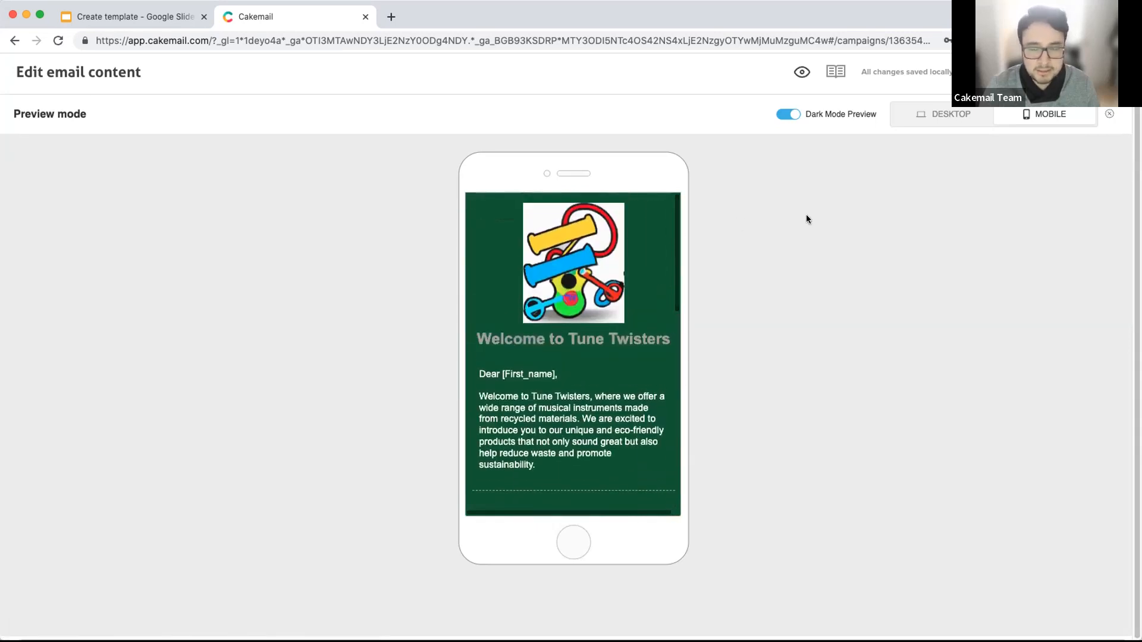
click(1108, 113)
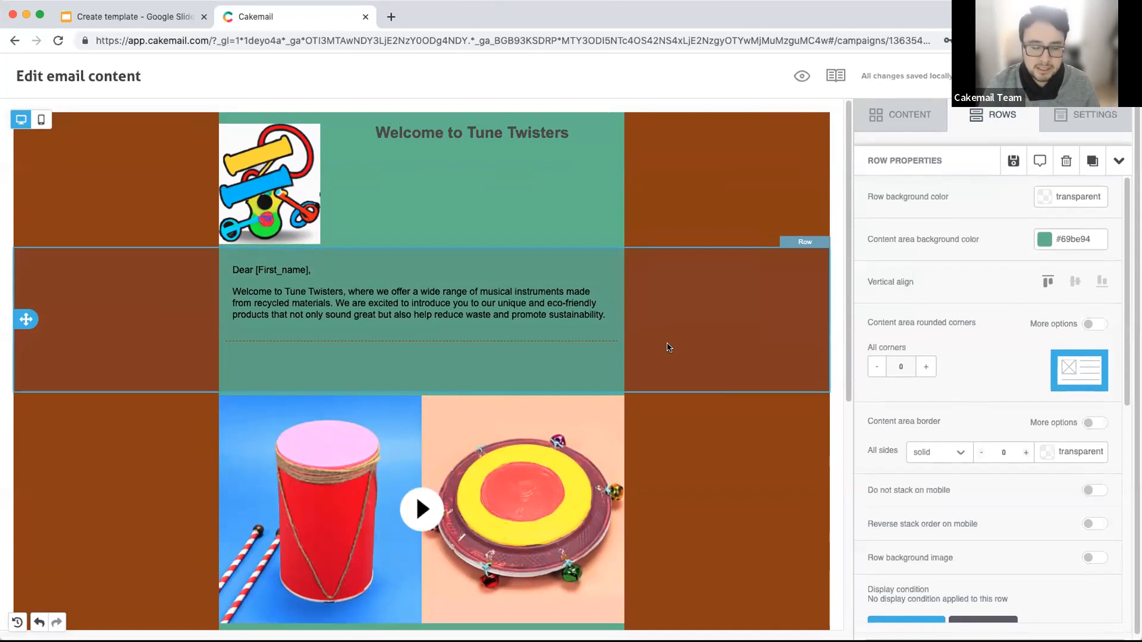
Step: Apply the "English" display condition from Contact languages to the row containing the video
click(666, 348)
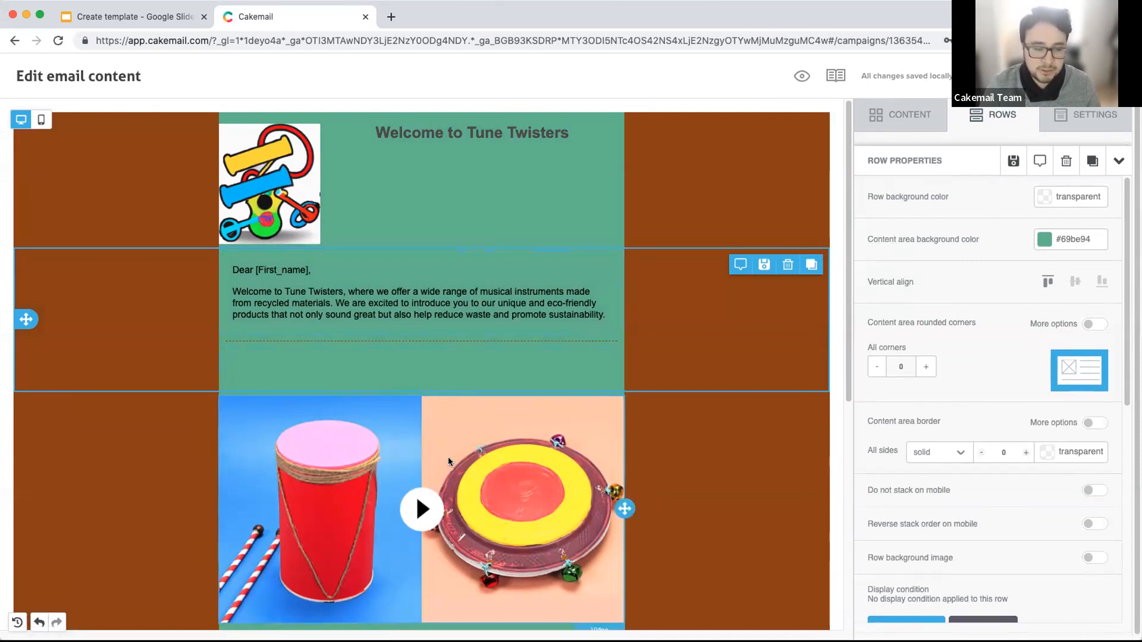
scroll(392, 440, down, 4)
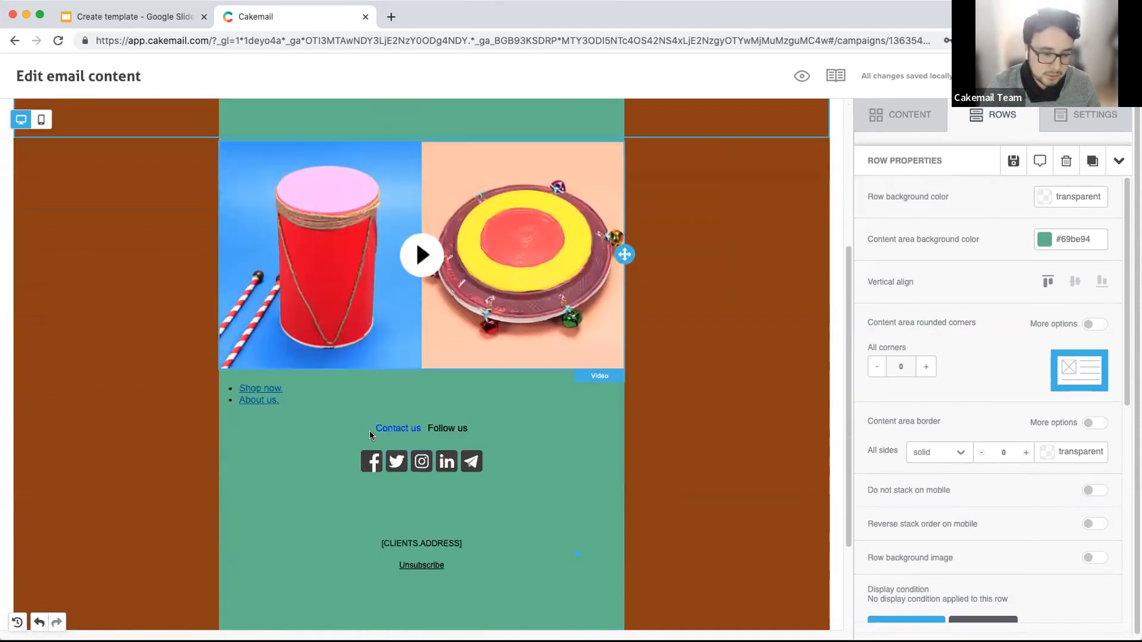
scroll(357, 386, up, 1)
click(346, 336)
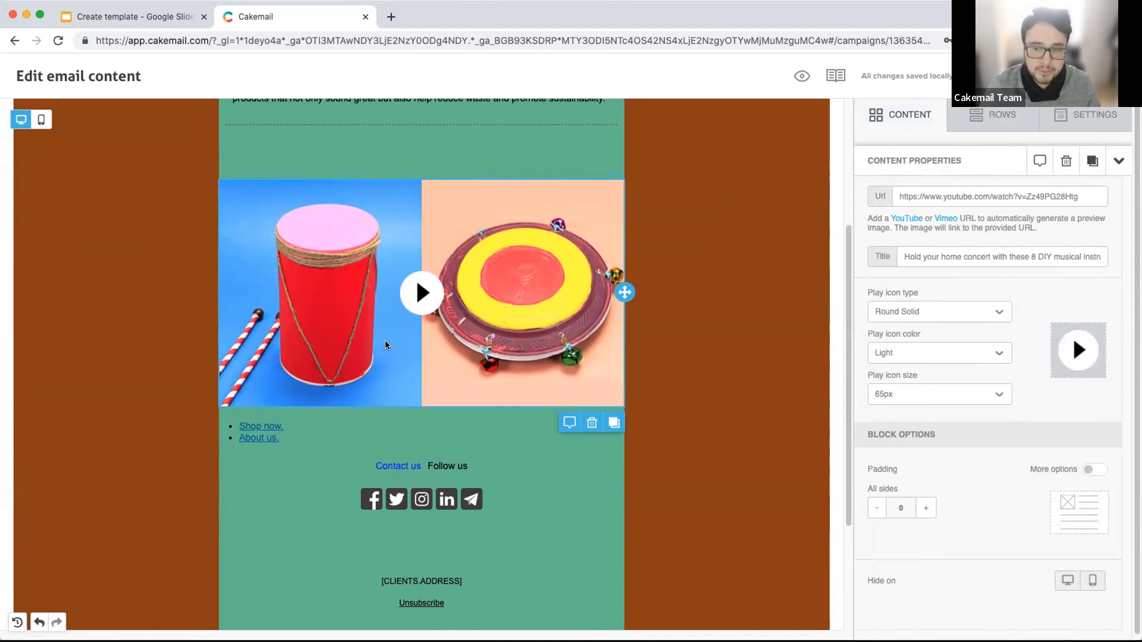
click(690, 288)
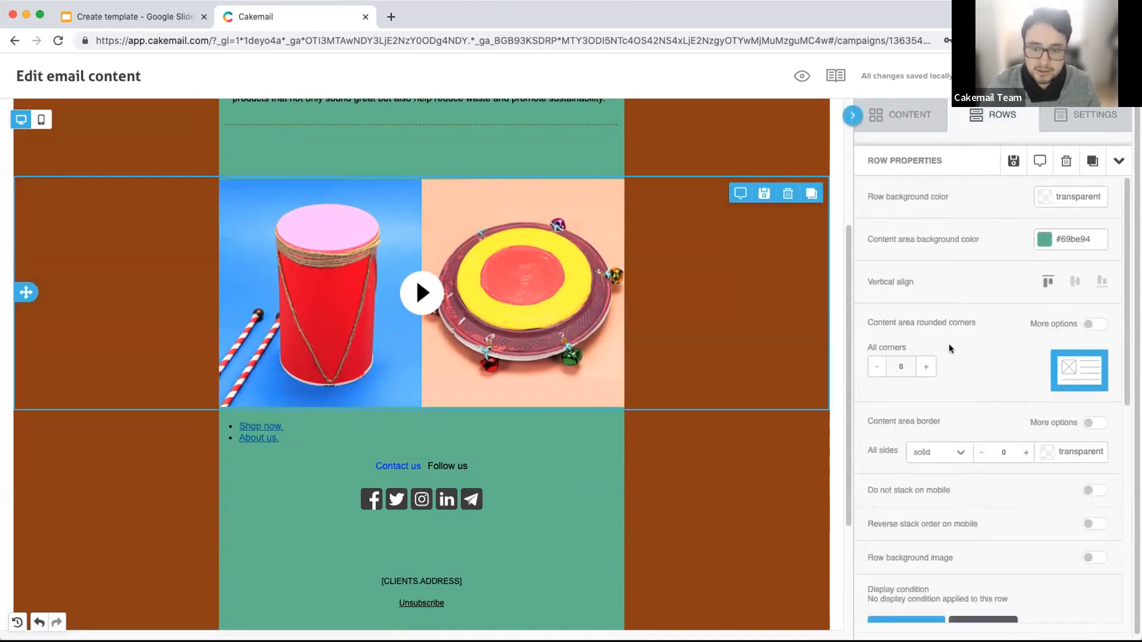
drag(1122, 285, 1114, 309)
scroll(1110, 368, down, 3)
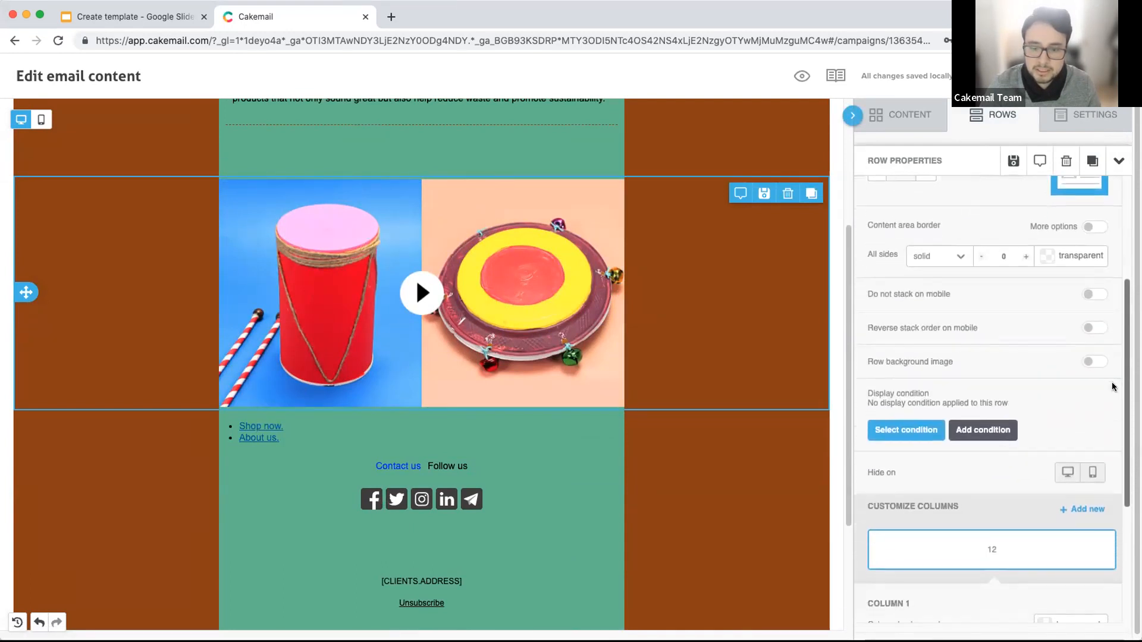
scroll(1116, 414, down, 2)
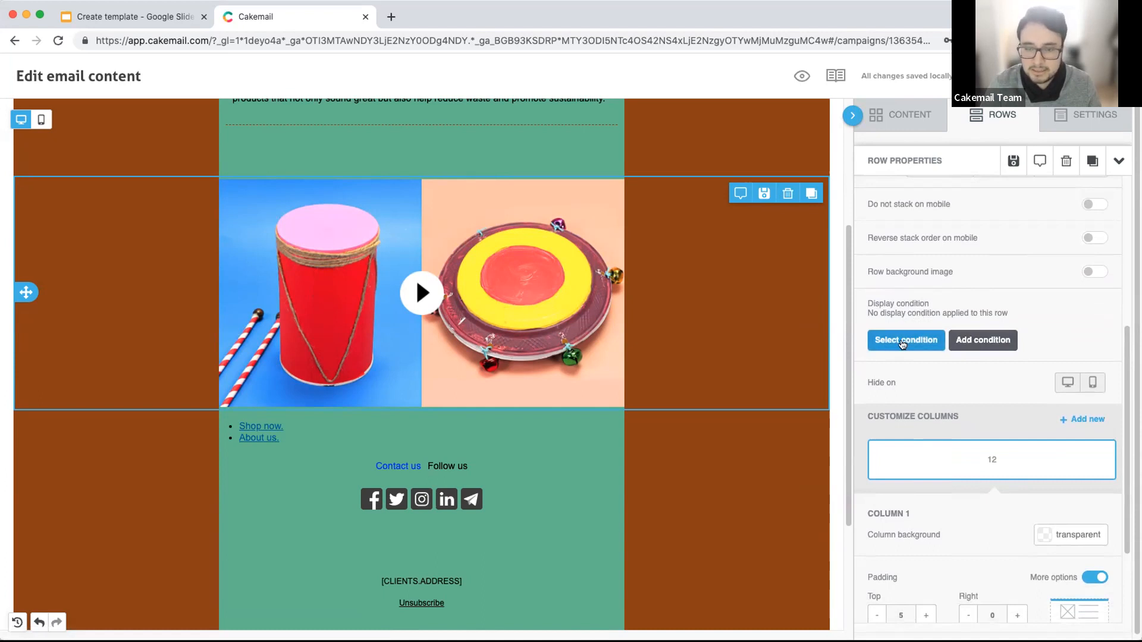
click(909, 342)
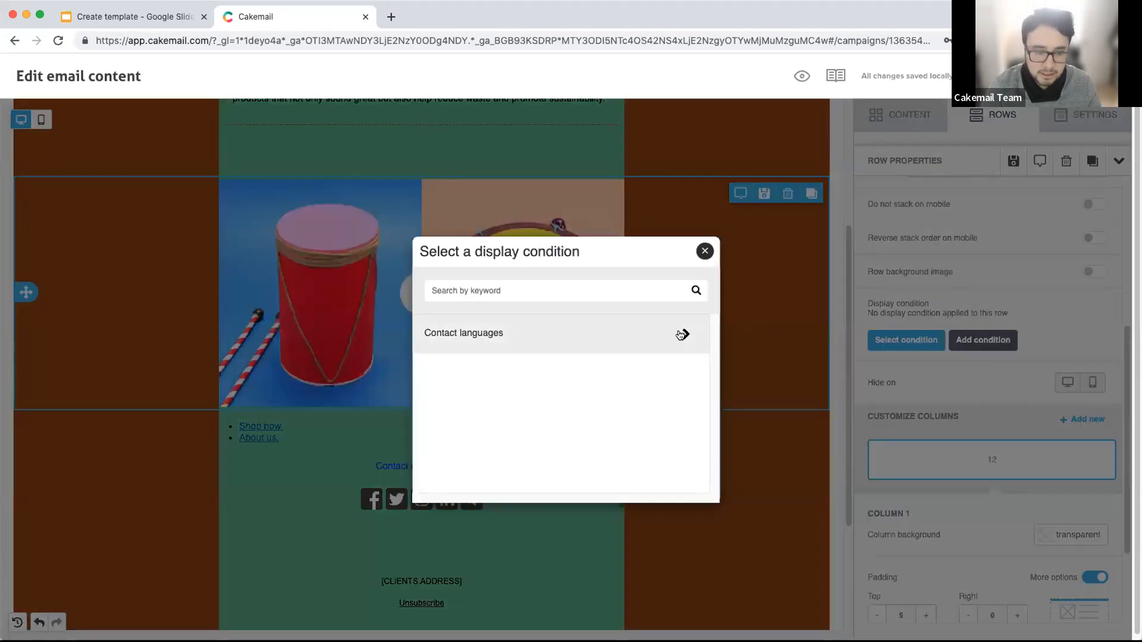
click(682, 334)
scroll(543, 377, down, 1)
scroll(546, 367, up, 1)
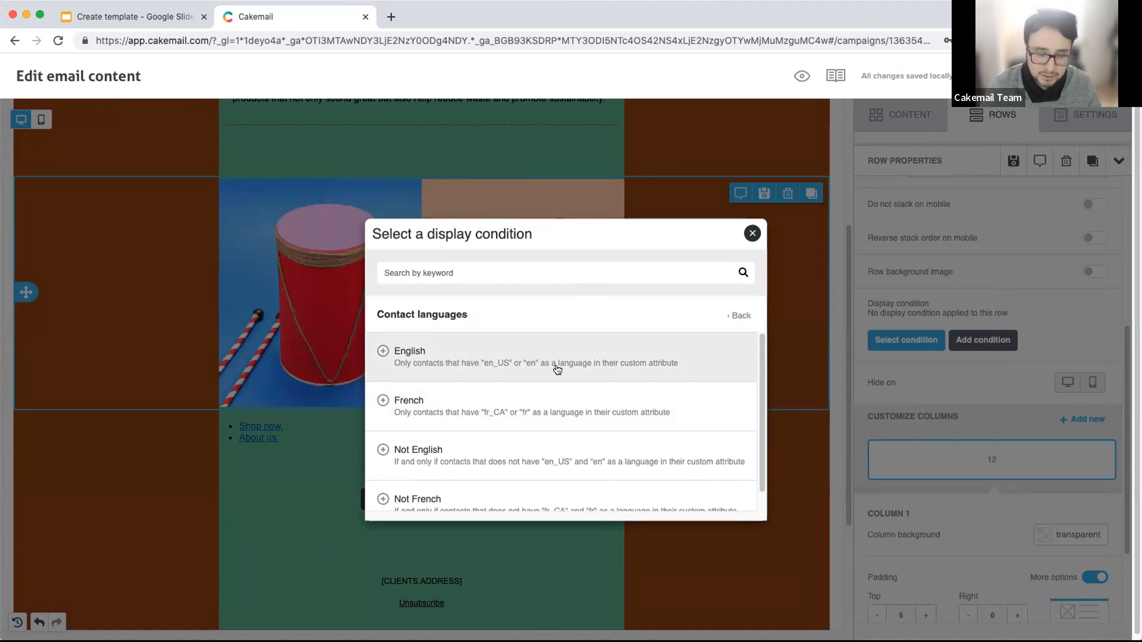
click(480, 361)
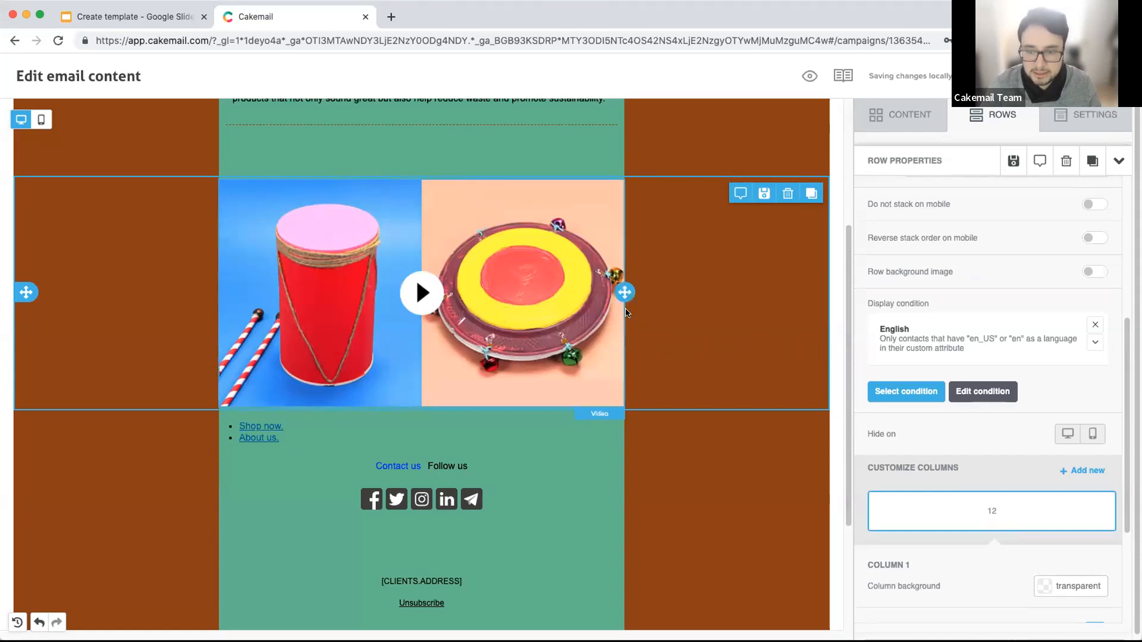
Step: Edit the video row's display condition, replacing the first language attribute in the Before expression with Age_group
click(983, 391)
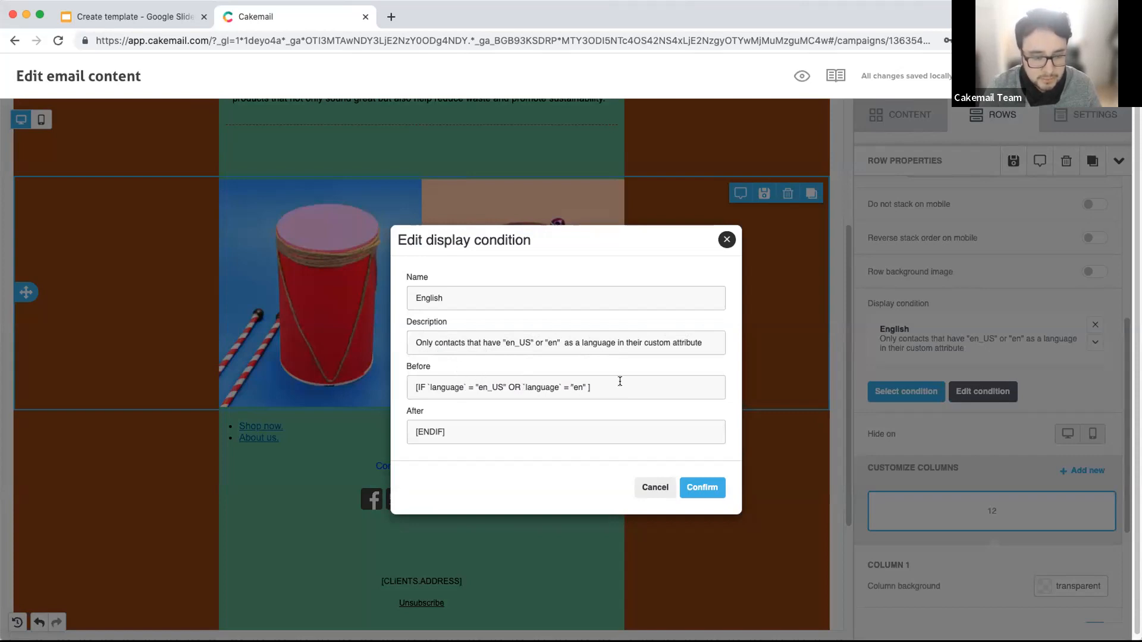
drag(463, 386, 432, 386)
click(442, 387)
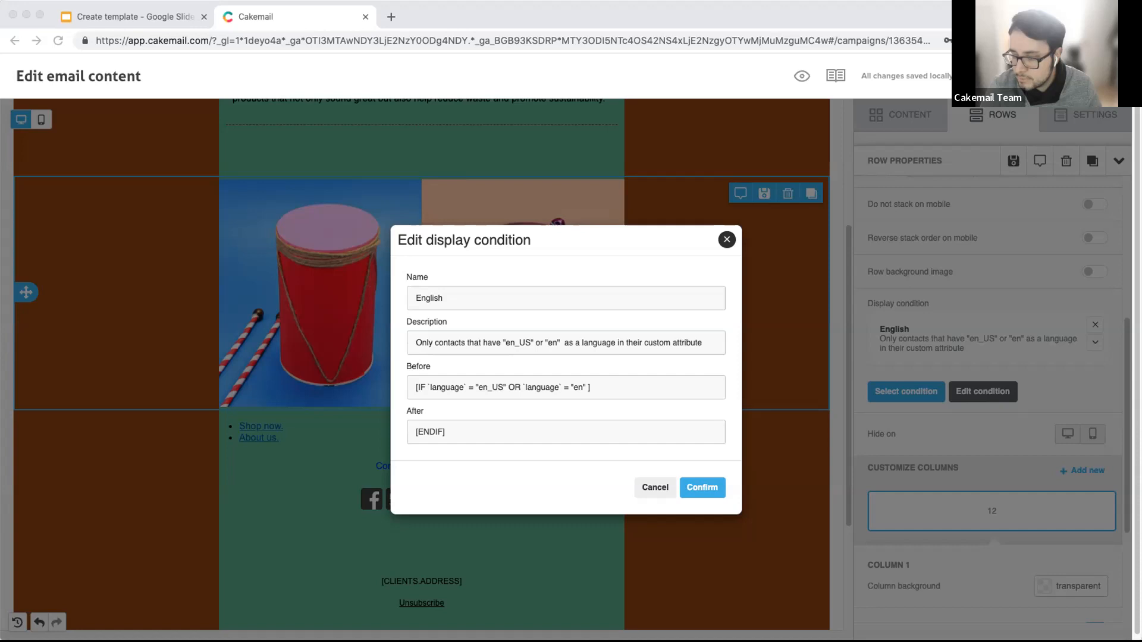
click(440, 387)
double_click(458, 387)
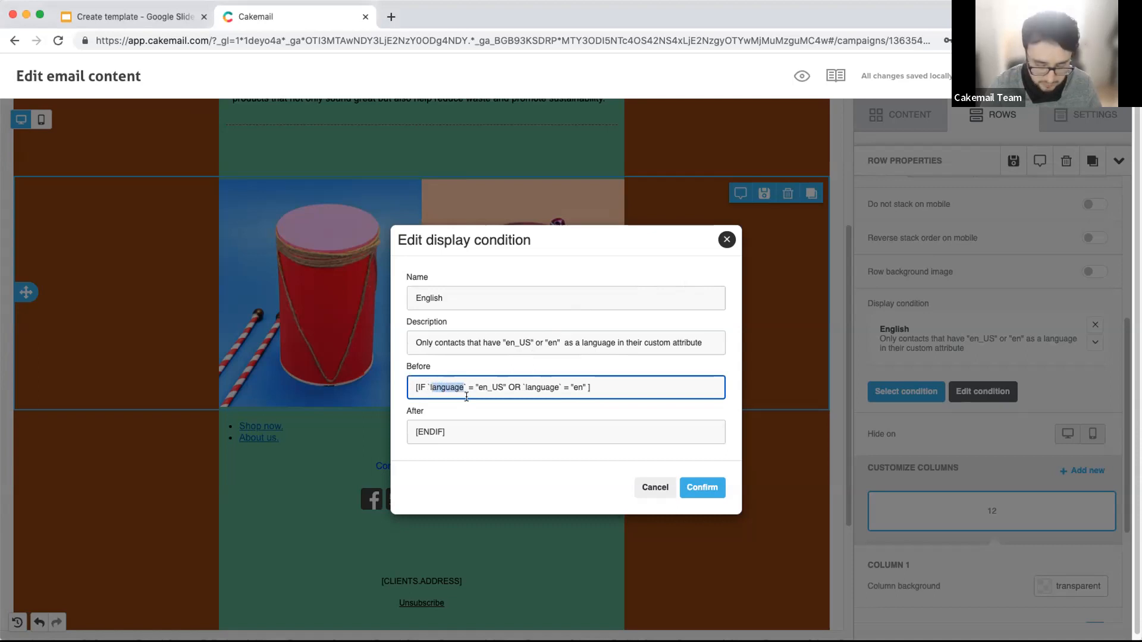
key(BackSpace)
text(AGE)
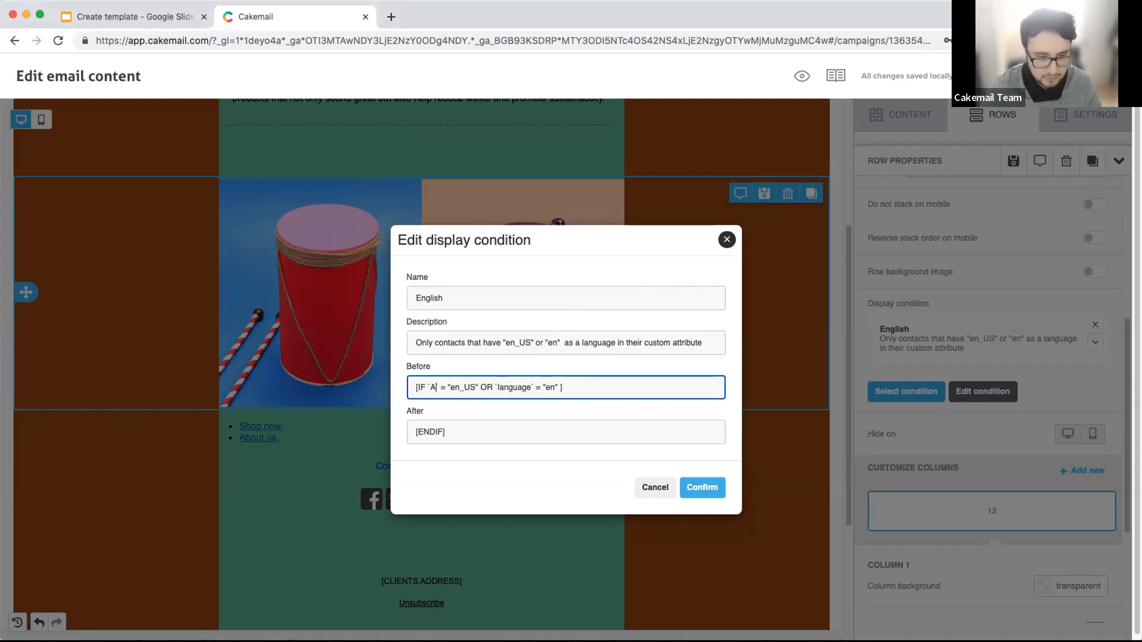
key(BackSpace)
text(e)
key(BackSpace)
key(BackSpace)
text(ge)
text(_gr)
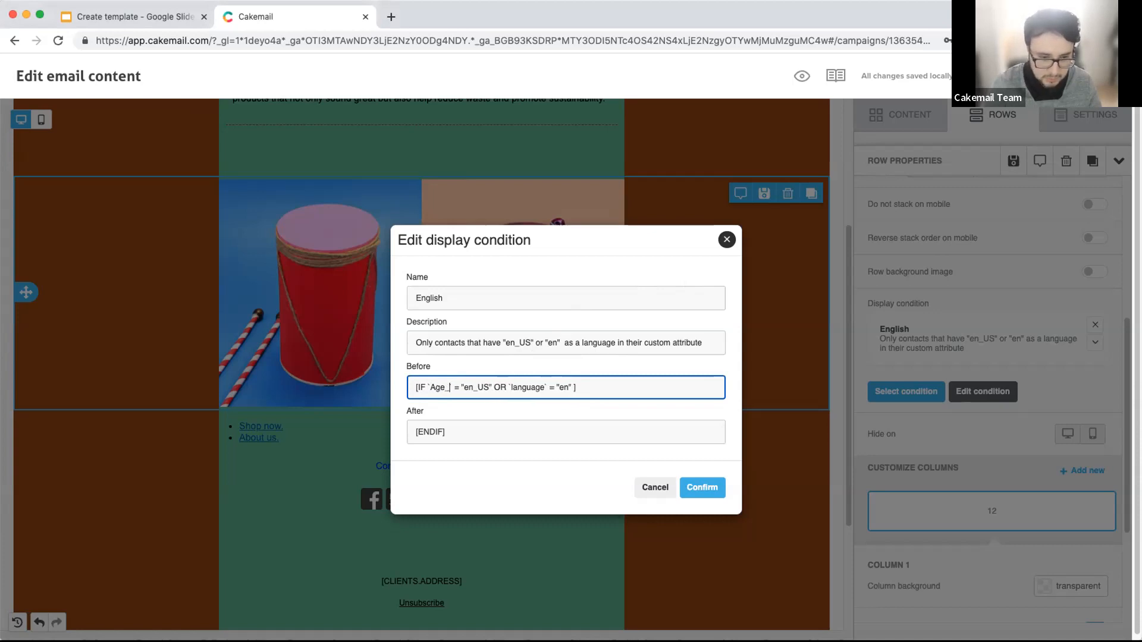
text(oup)
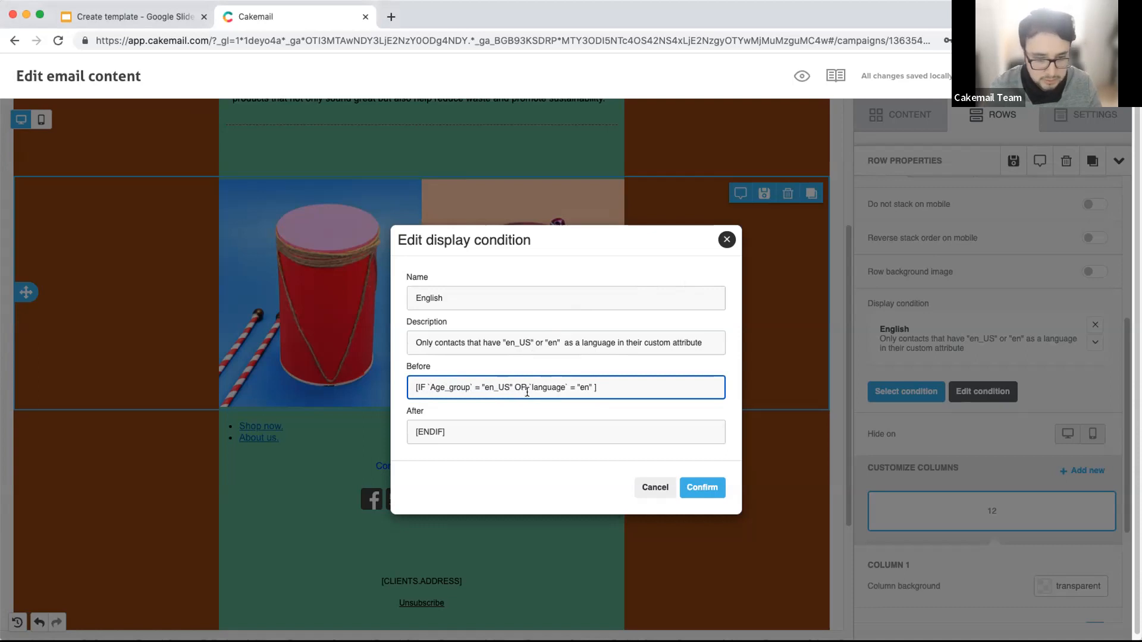
Step: Reduce the Before expression to [IF `Age_group` = "25-35" ], removing the language comparison, and confirm the display condition
drag(484, 385, 583, 383)
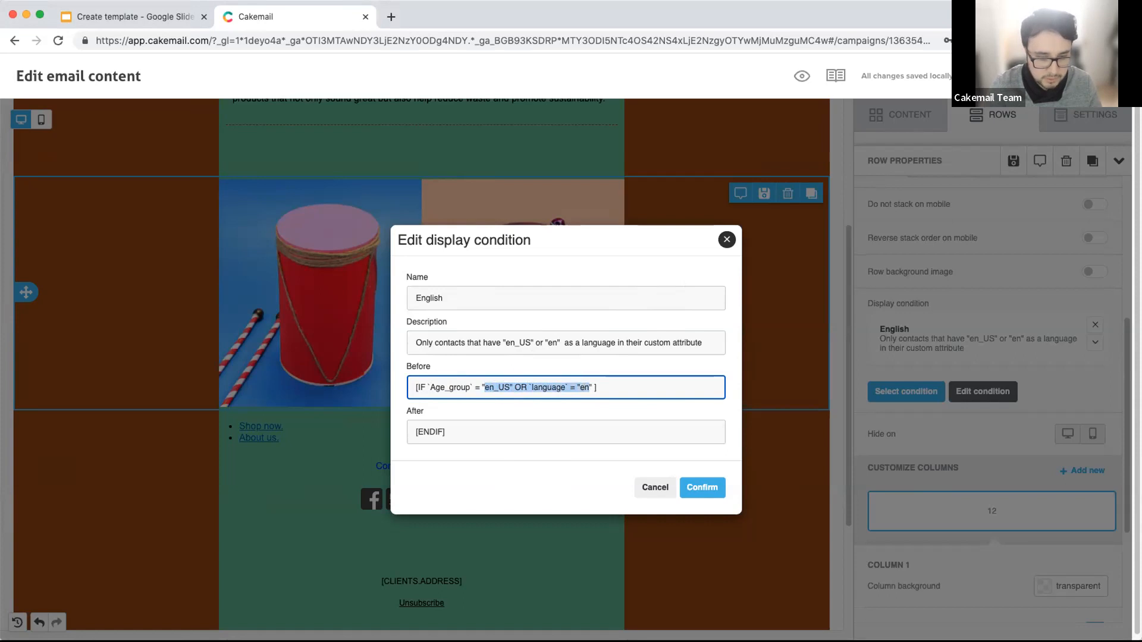
key(BackSpace)
text(2)
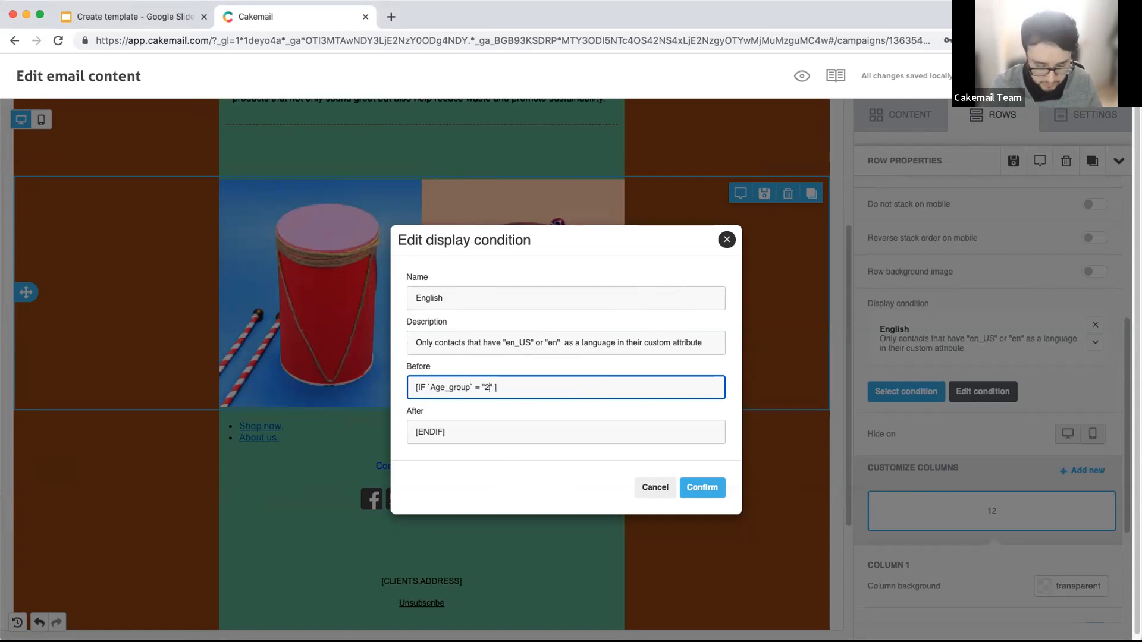
text(5-35)
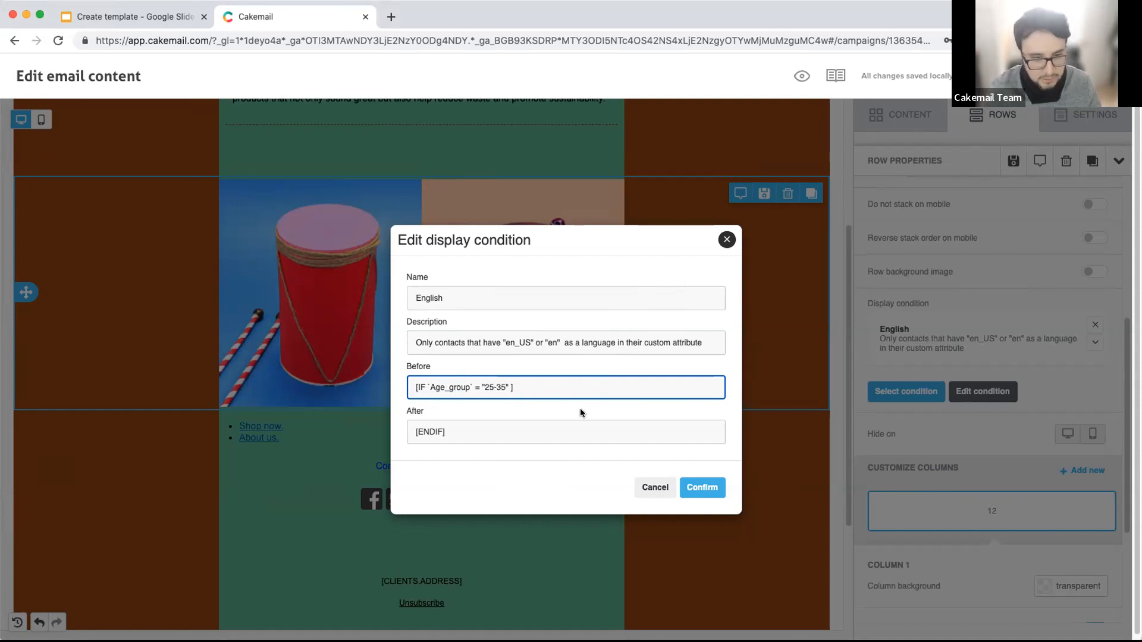
click(551, 425)
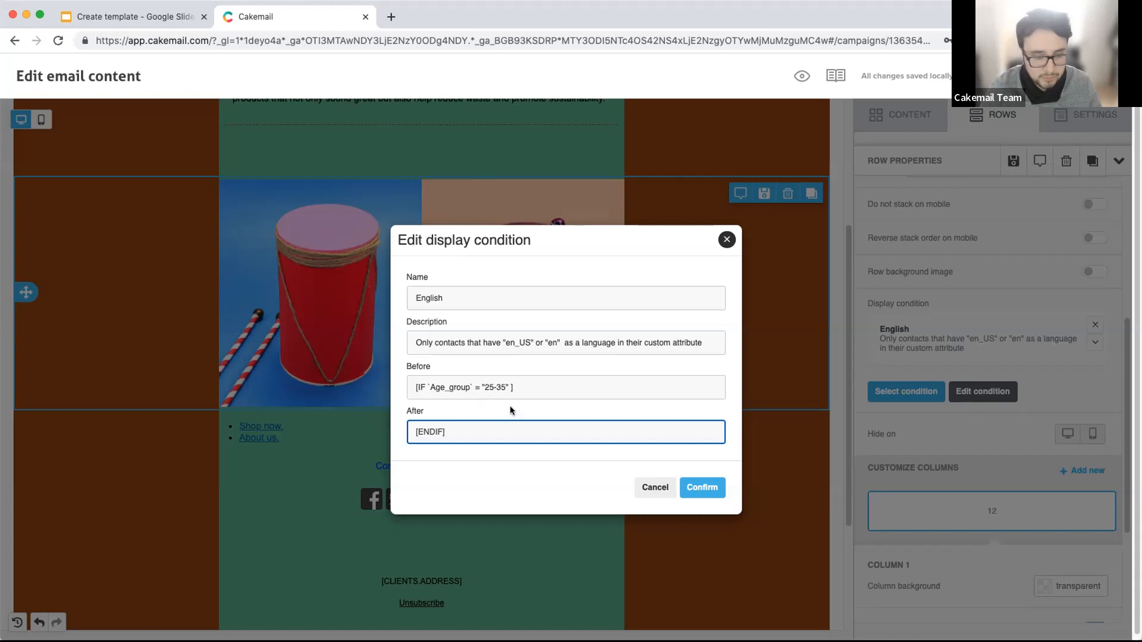
click(700, 488)
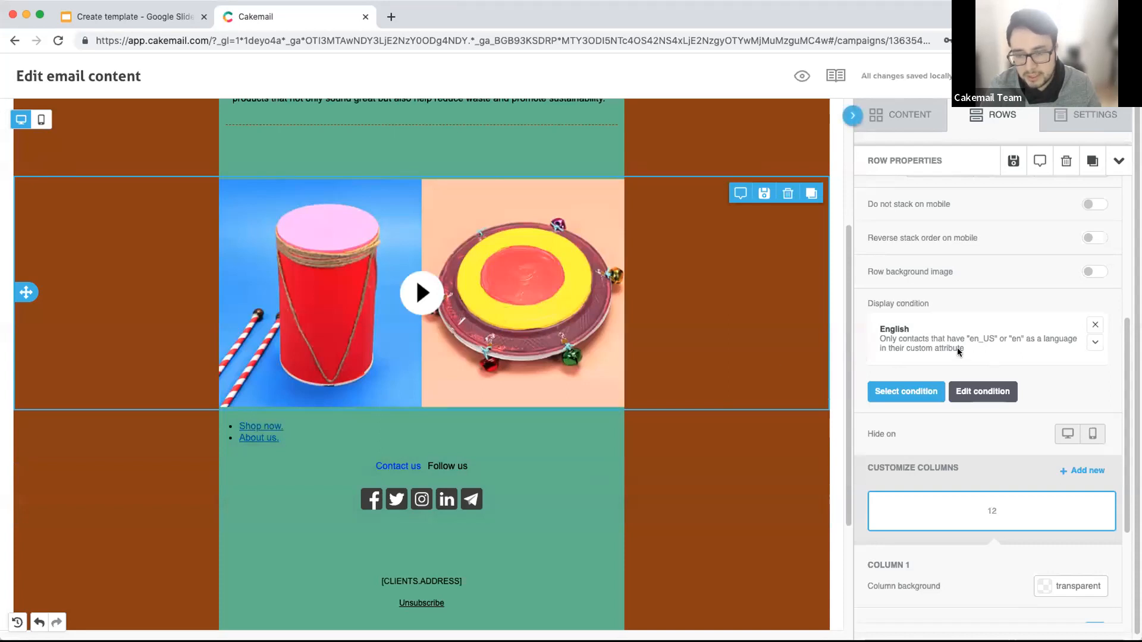
scroll(678, 316, up, 3)
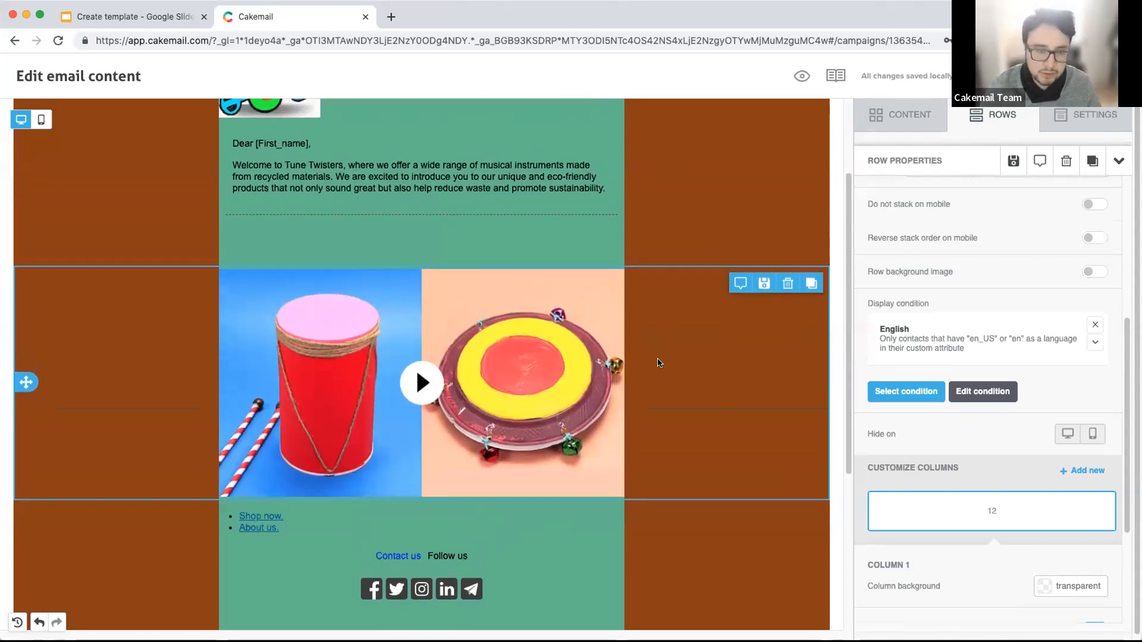
scroll(662, 369, up, 1)
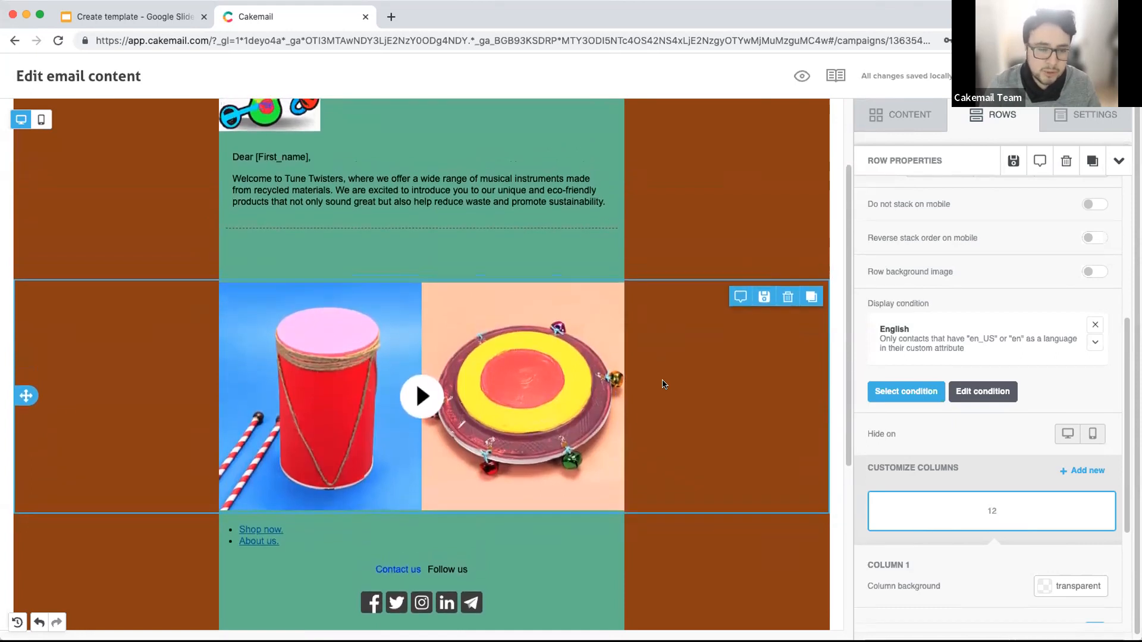
scroll(666, 384, up, 2)
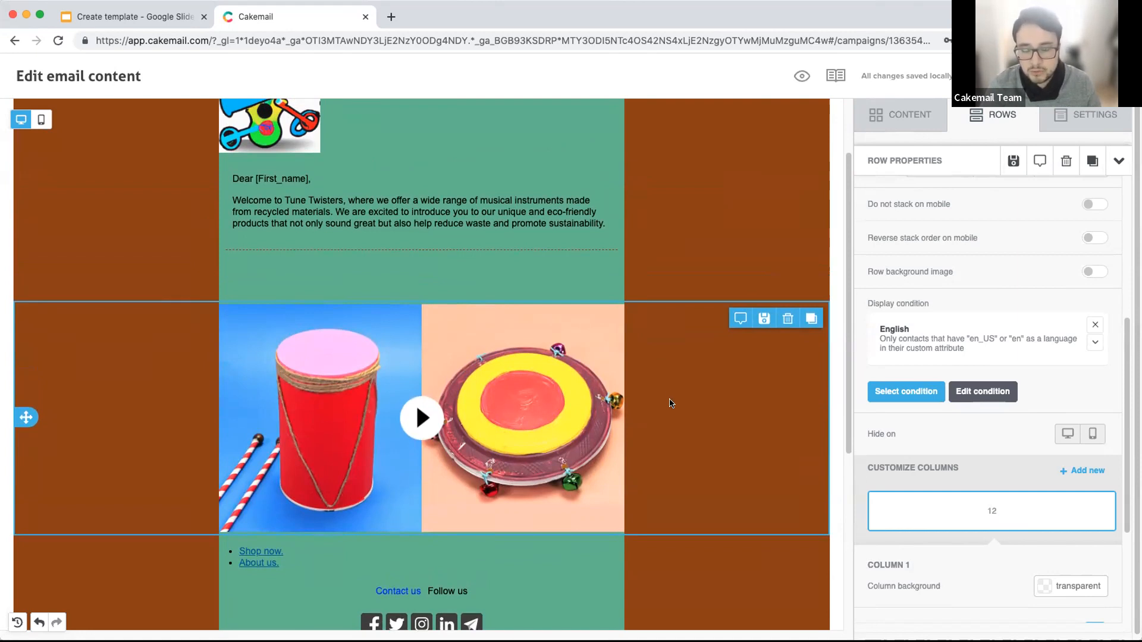
scroll(666, 401, down, 2)
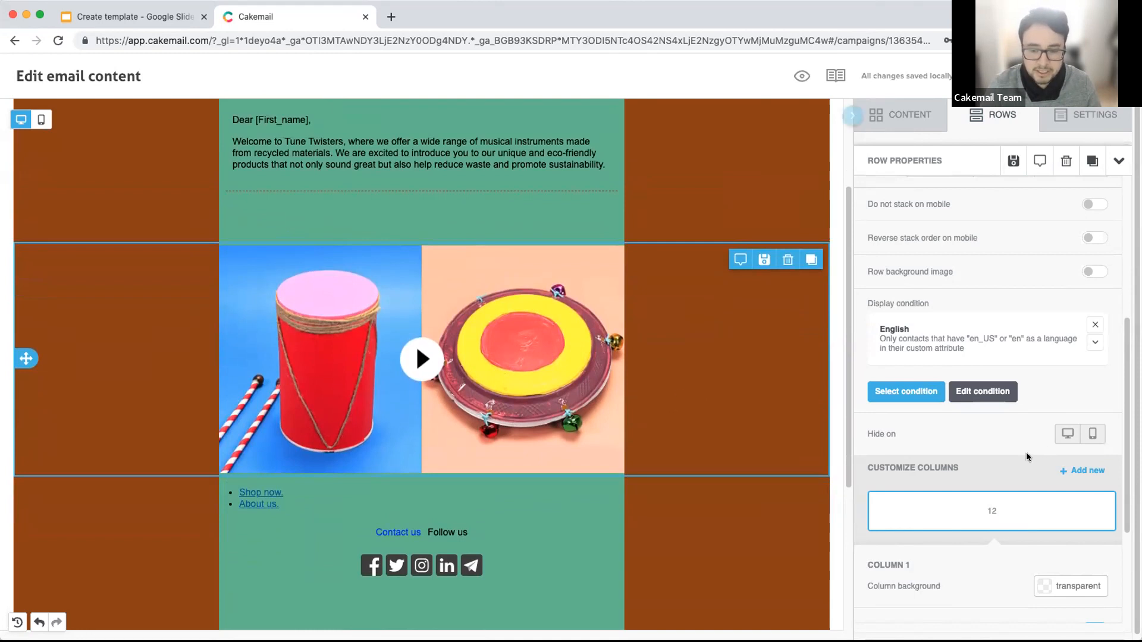
Step: Undo the last display condition change on the video row and redo it
scroll(1027, 458, down, 1)
scroll(544, 381, up, 3)
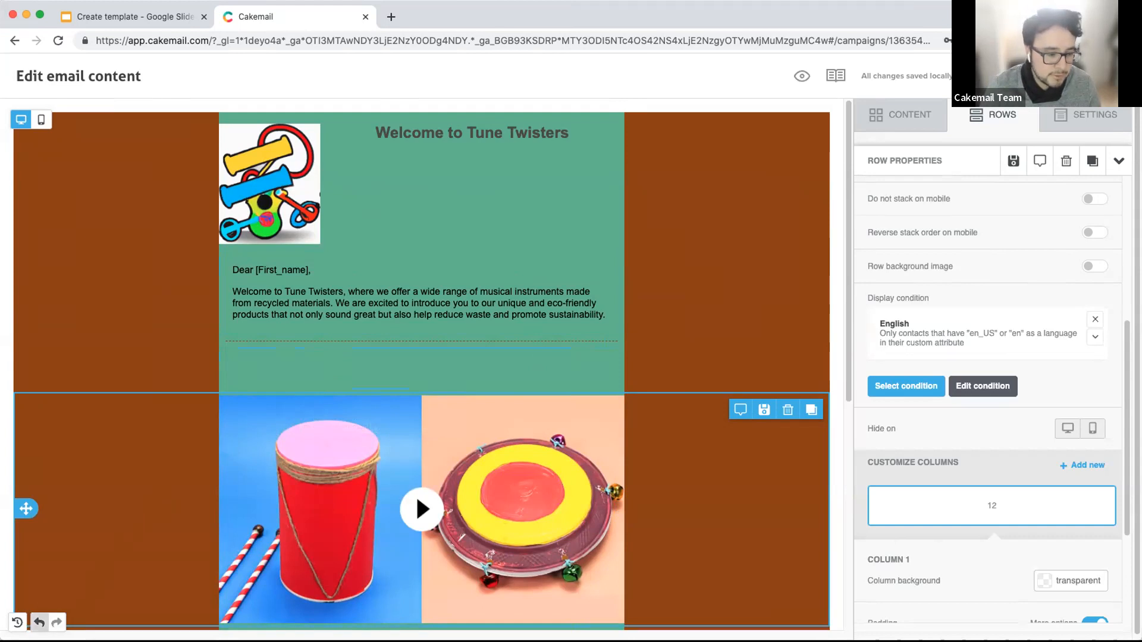
click(43, 621)
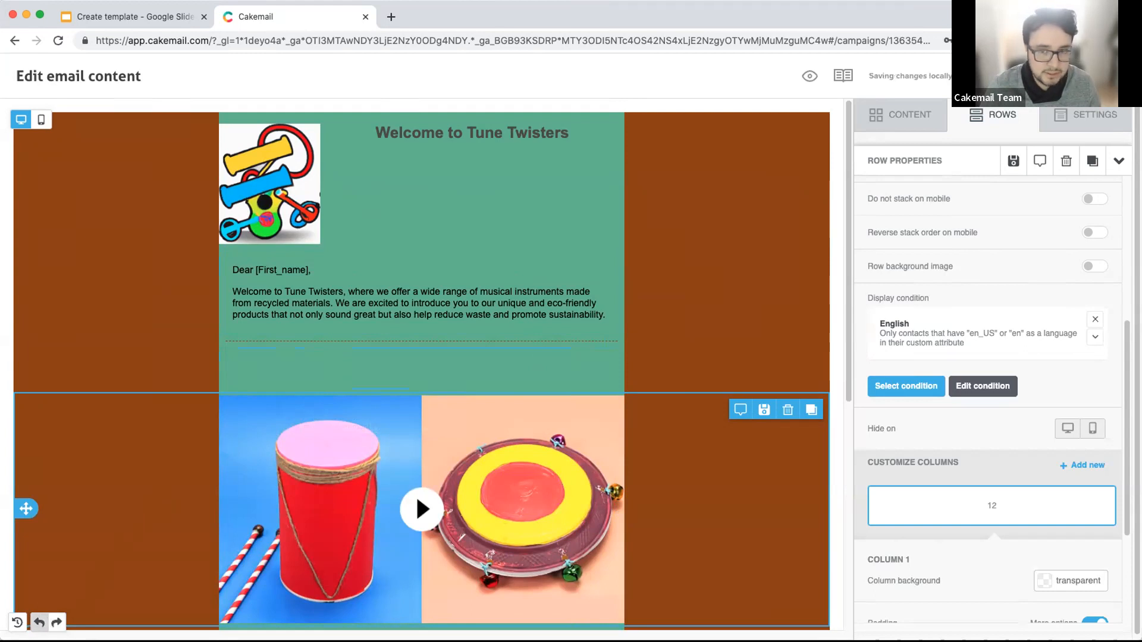
click(55, 621)
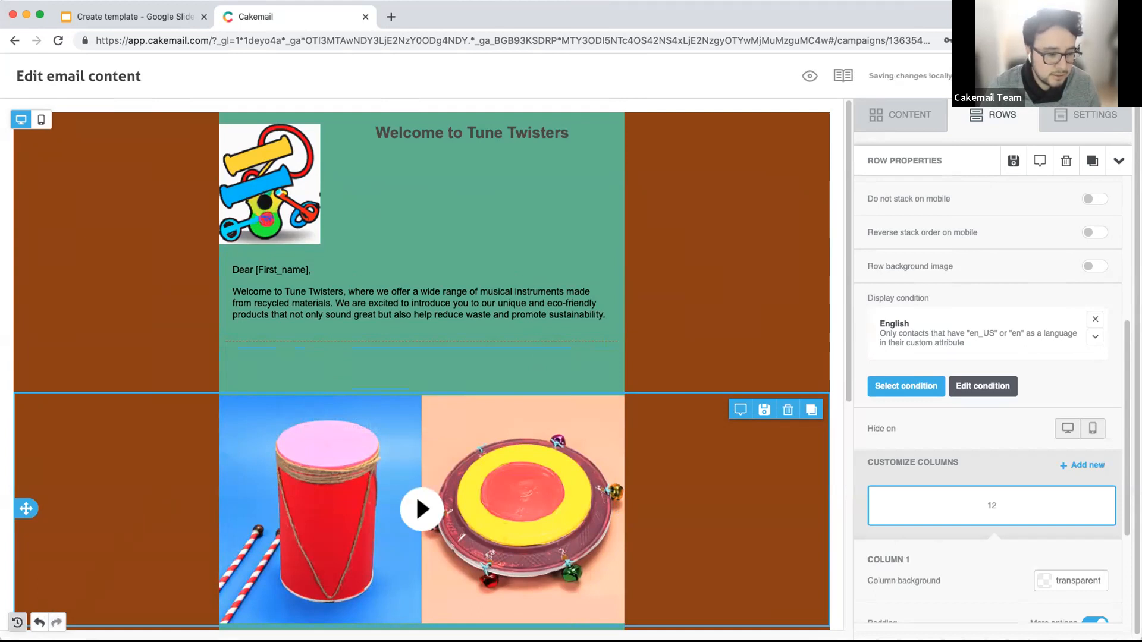
Step: Review the email's edit history back to its Opened entry and close the history
click(17, 622)
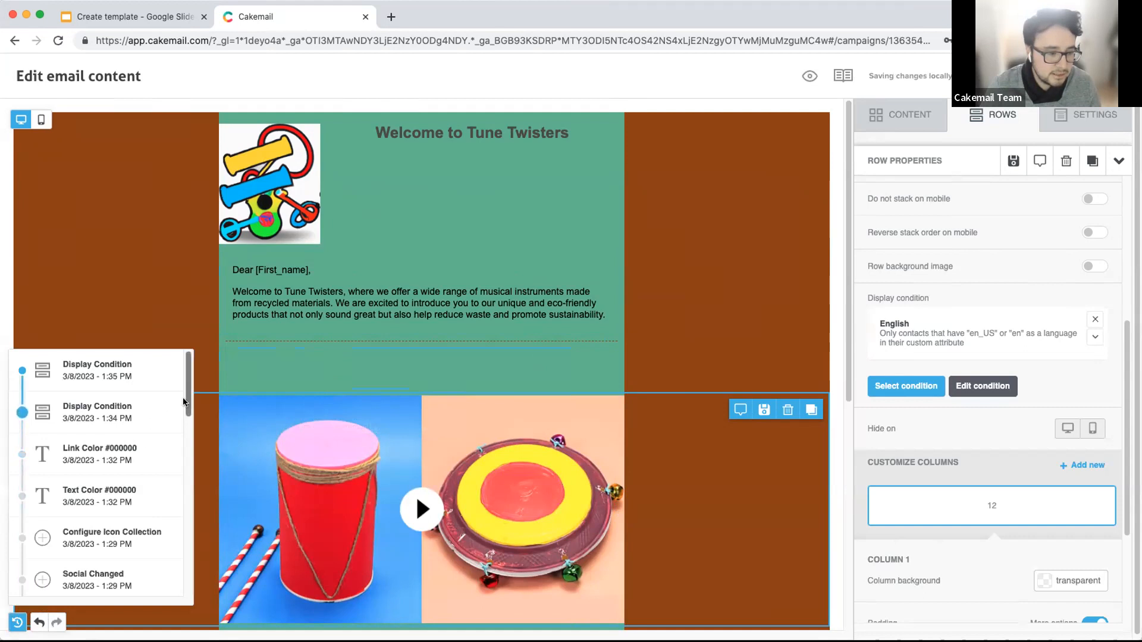
scroll(179, 437, down, 3)
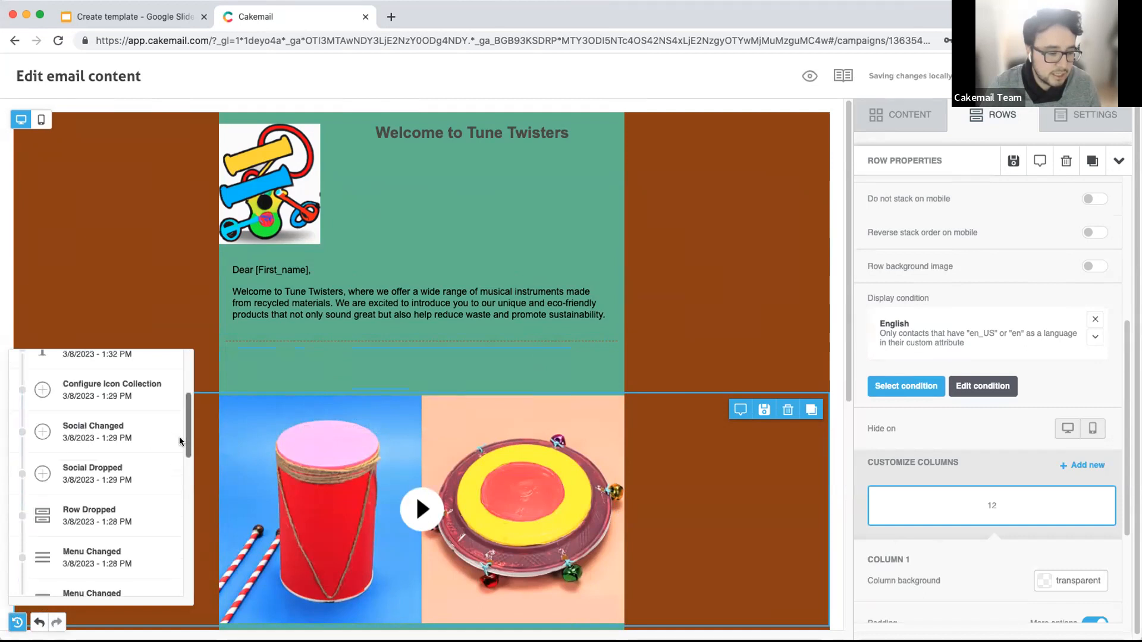
scroll(180, 437, down, 5)
scroll(183, 515, down, 5)
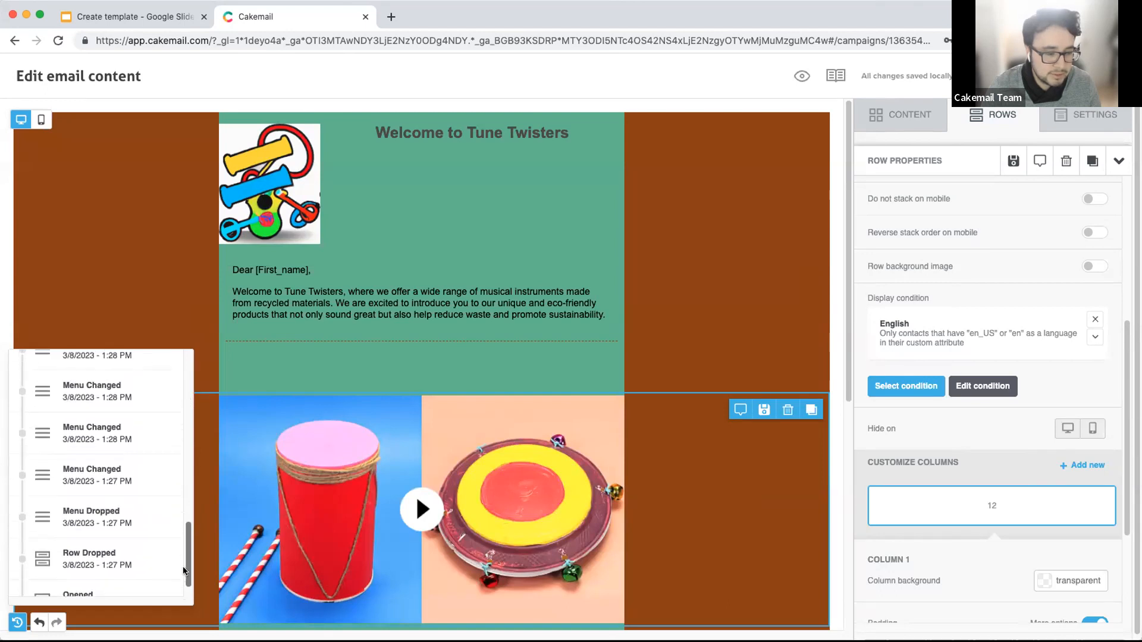
scroll(185, 570, down, 1)
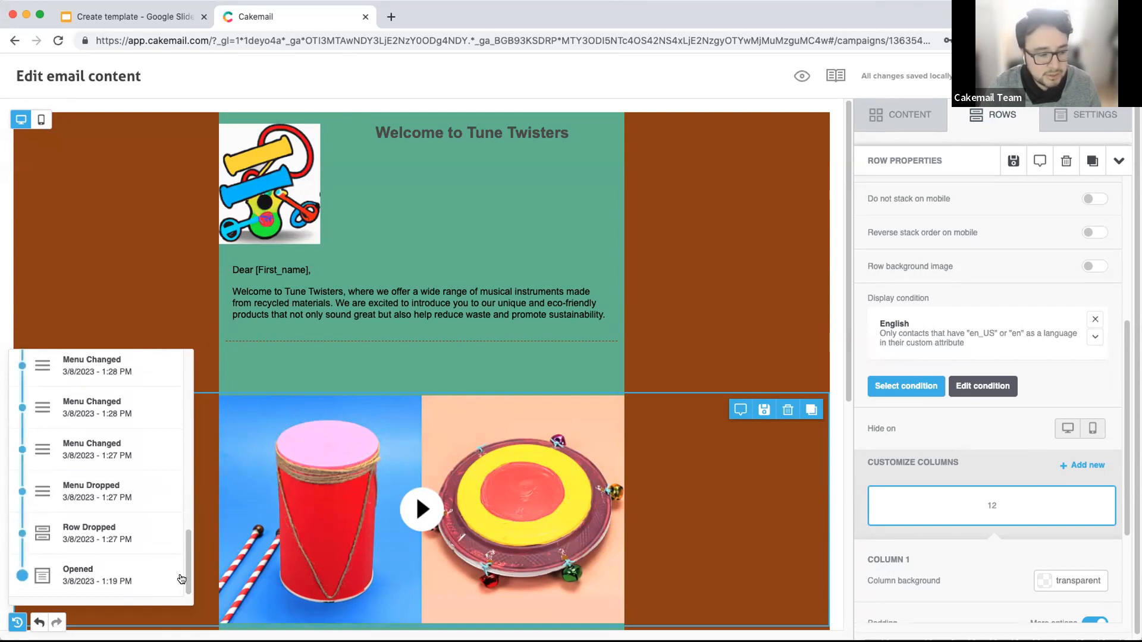
drag(186, 574, 186, 374)
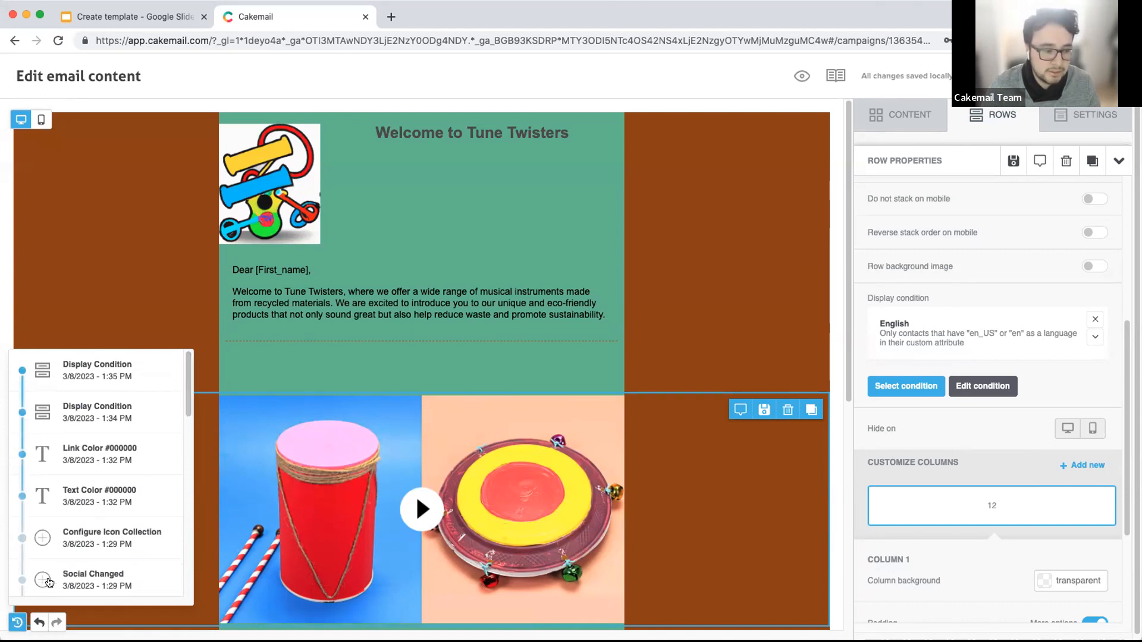
click(17, 622)
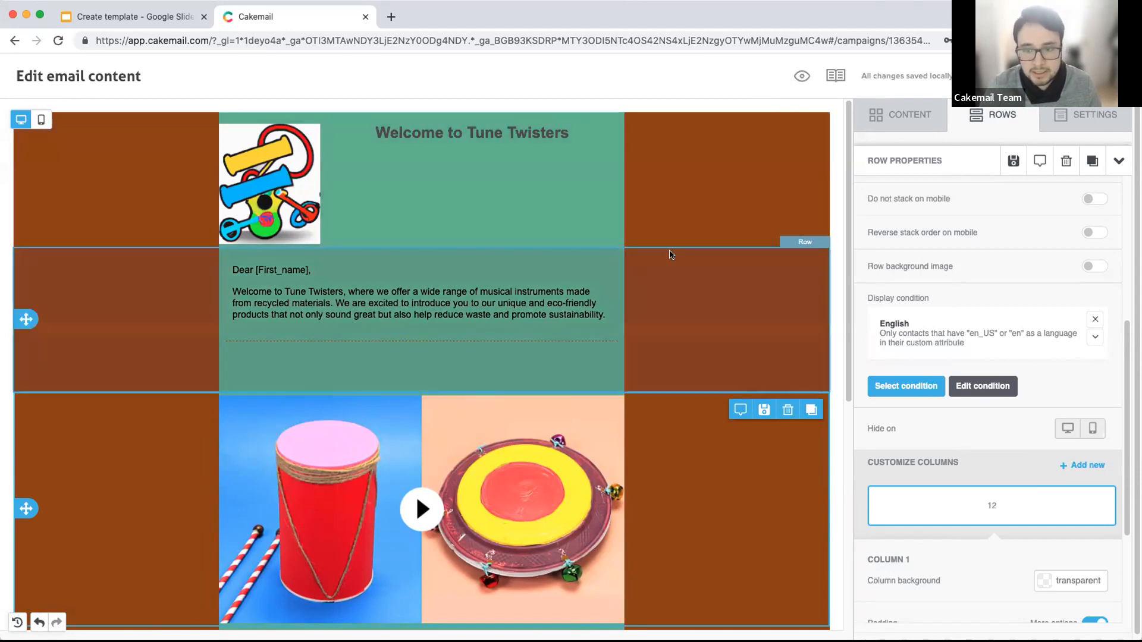
Step: Save the email design as a template named "My first design"
click(1049, 76)
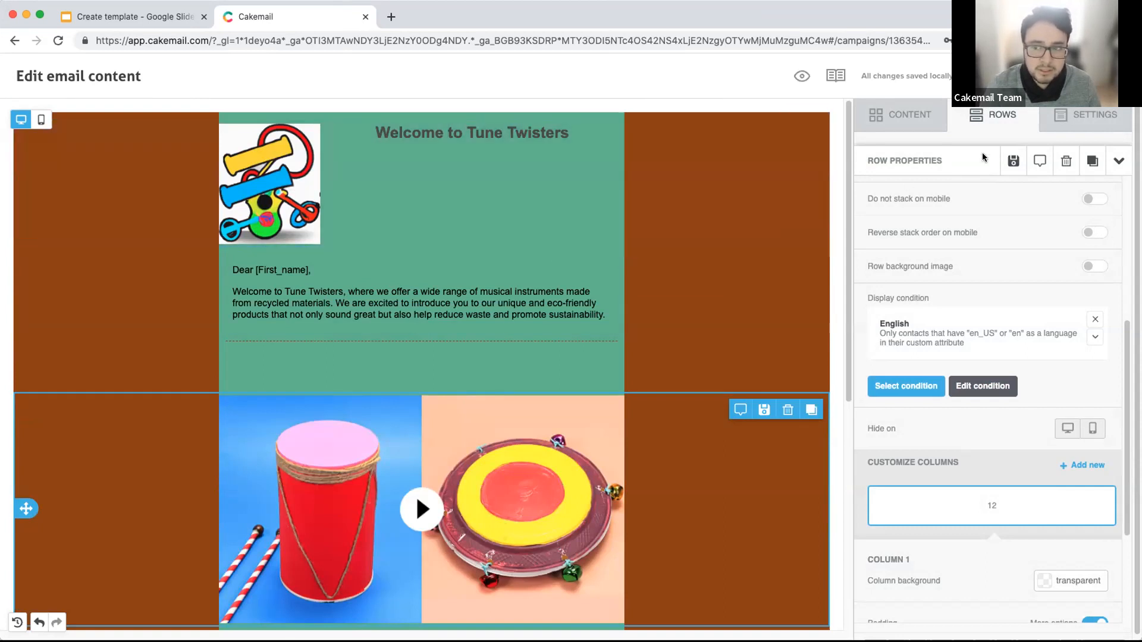
click(1098, 76)
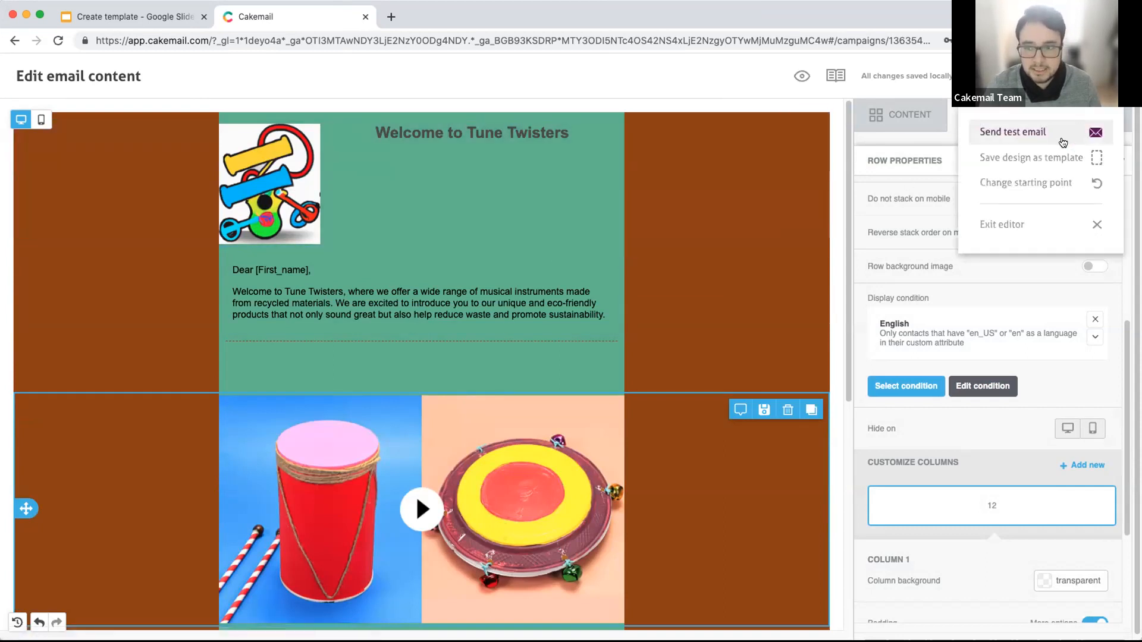
click(1027, 158)
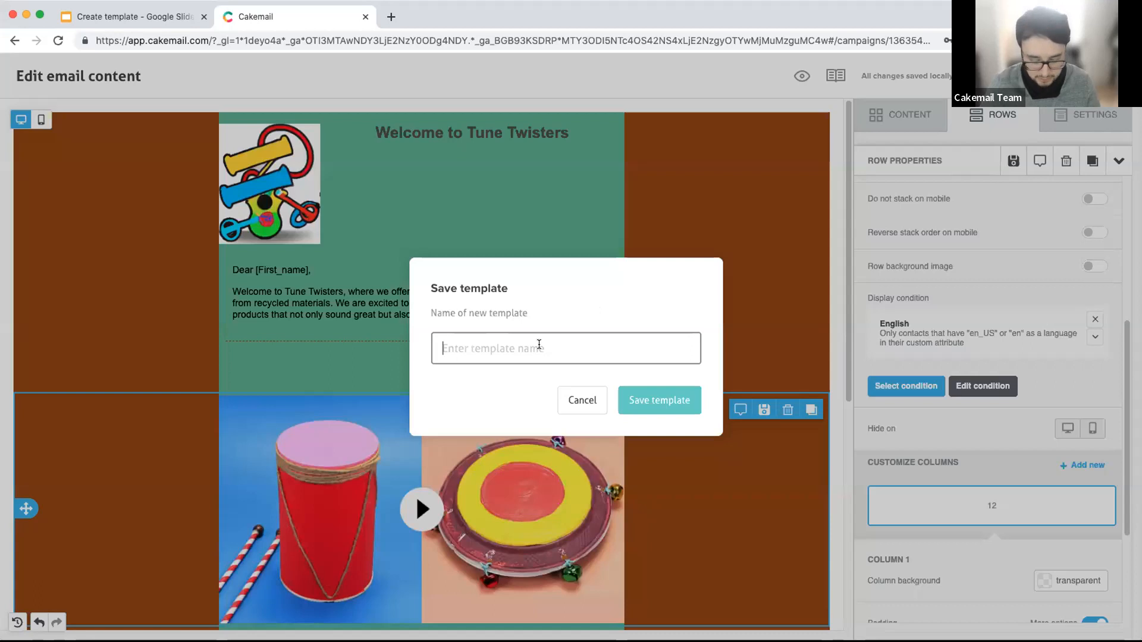
text(My first)
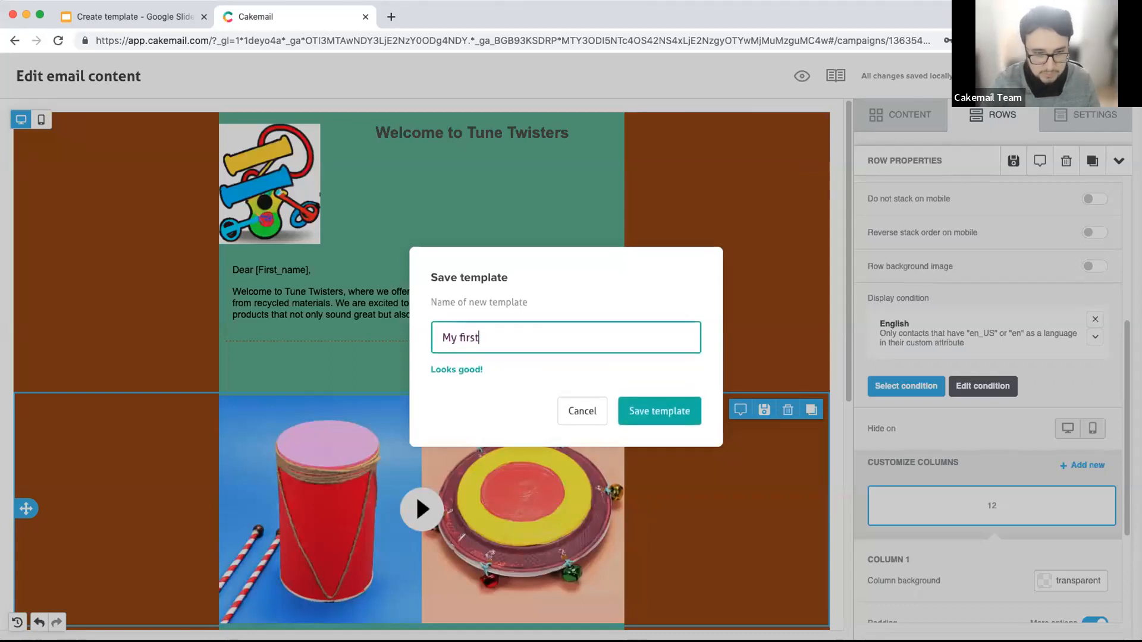
text( design)
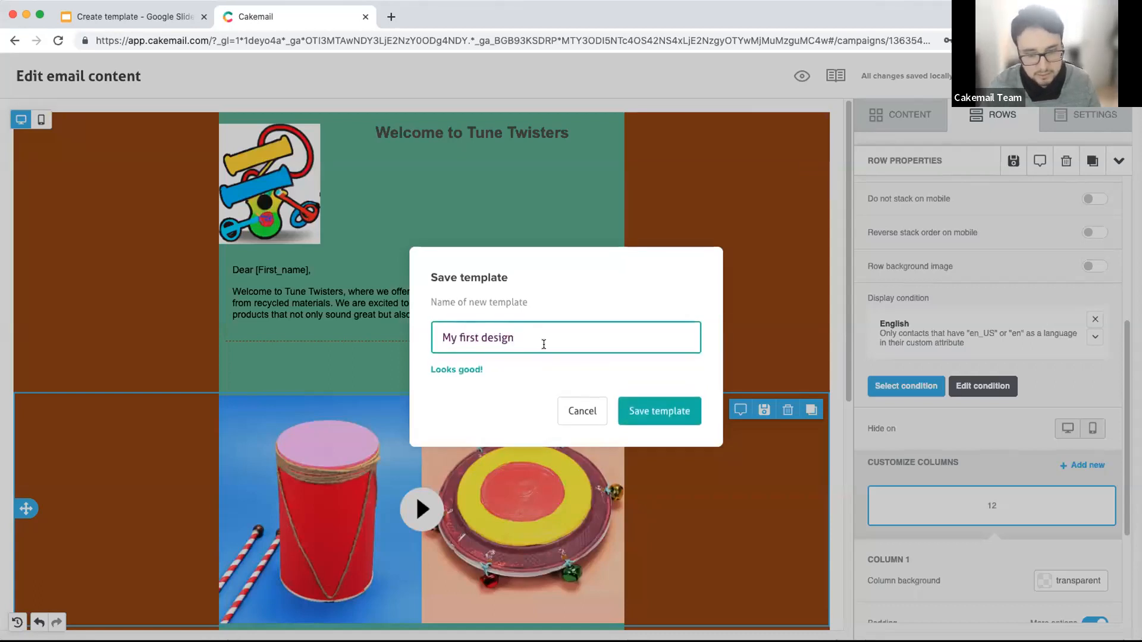
click(639, 412)
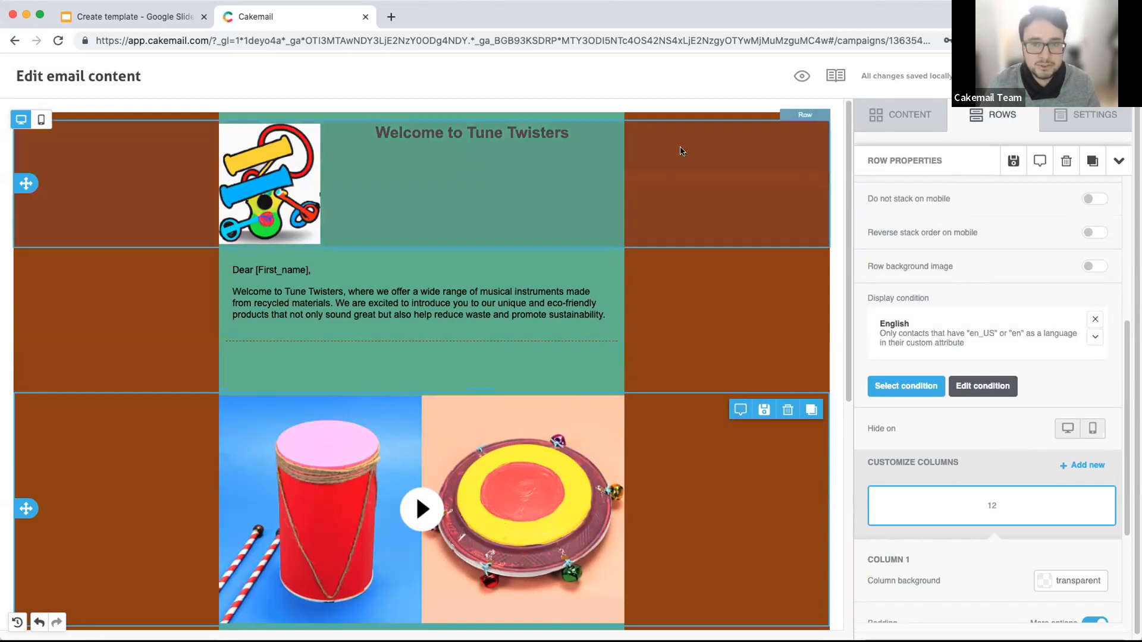
Step: Send a test email of the design to the prefilled email address
click(1107, 76)
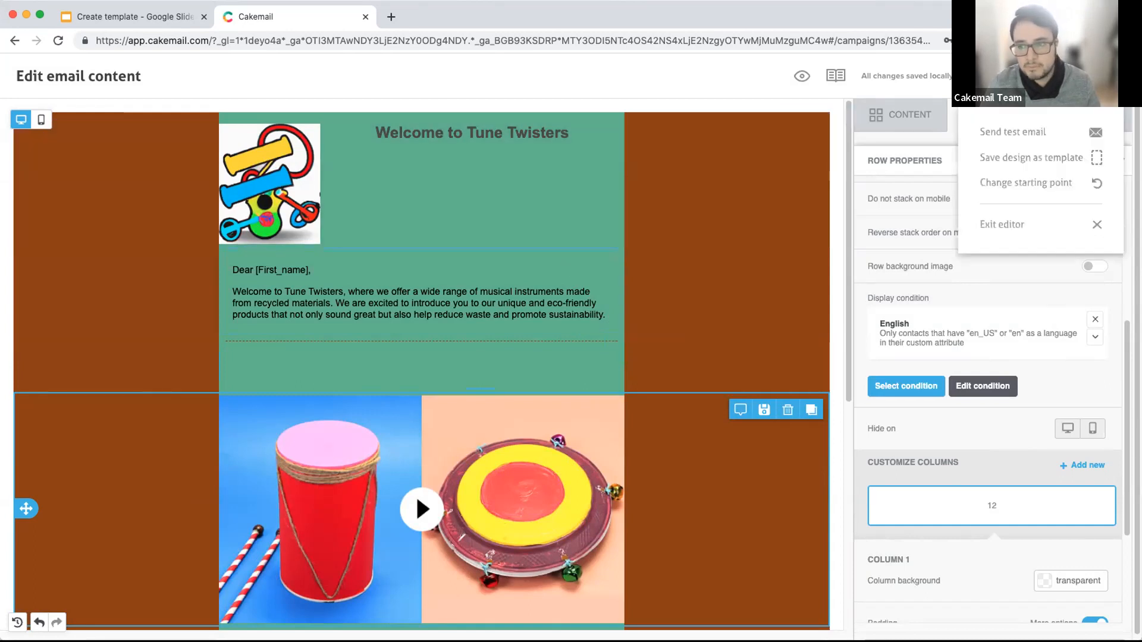
click(1028, 133)
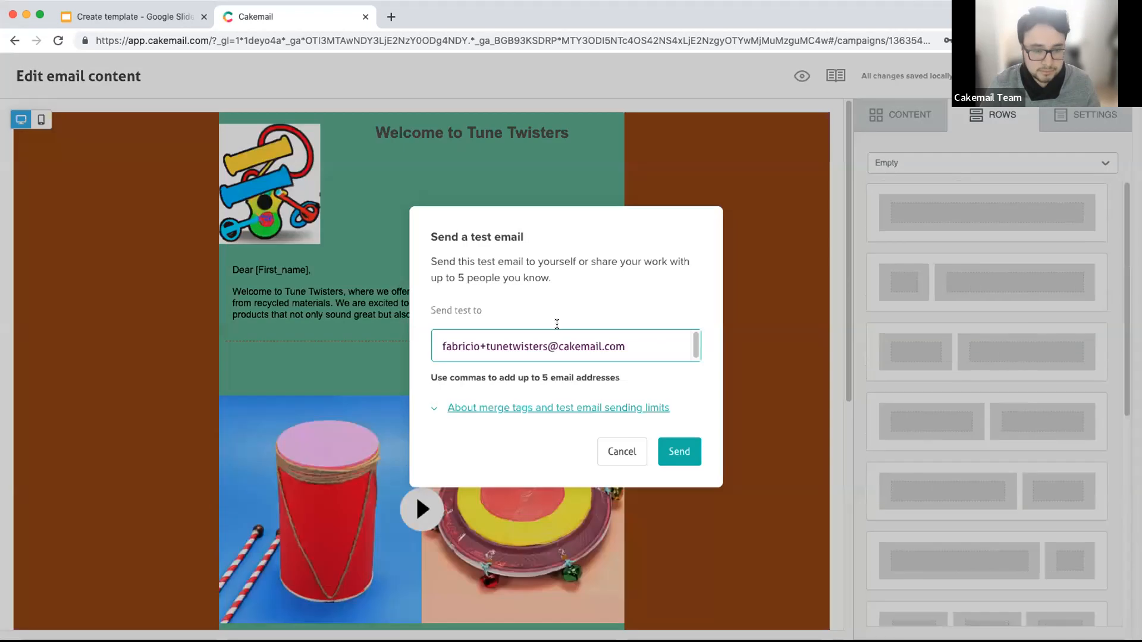
click(646, 343)
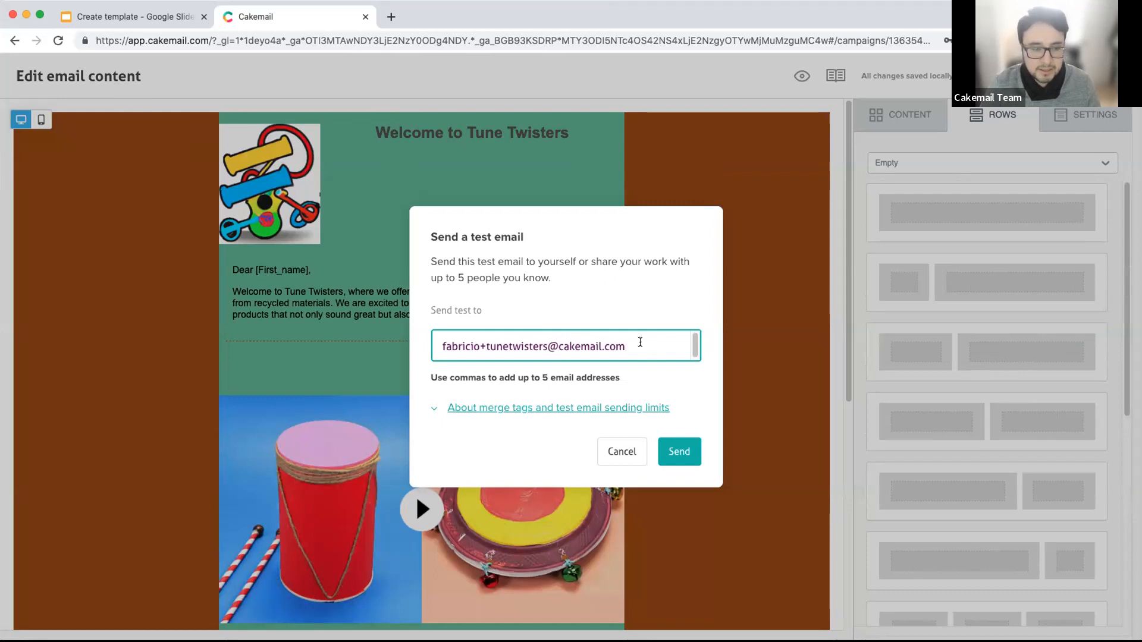
click(680, 452)
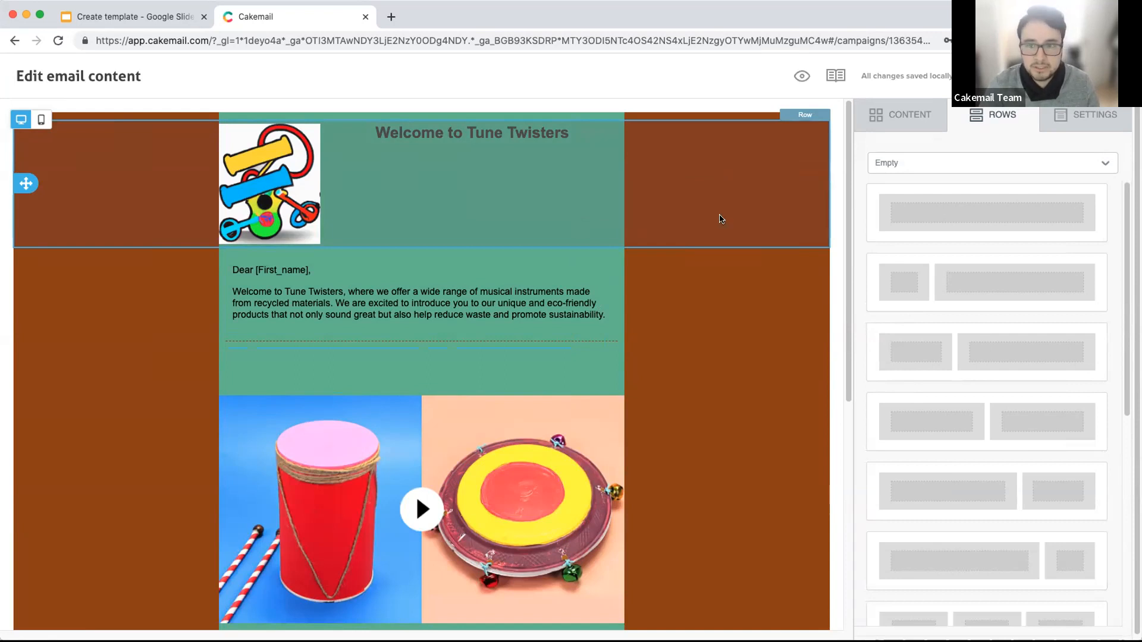
Step: Exit the email editor and compare the campaign's mobile and desktop previews on the campaign details page
click(1105, 76)
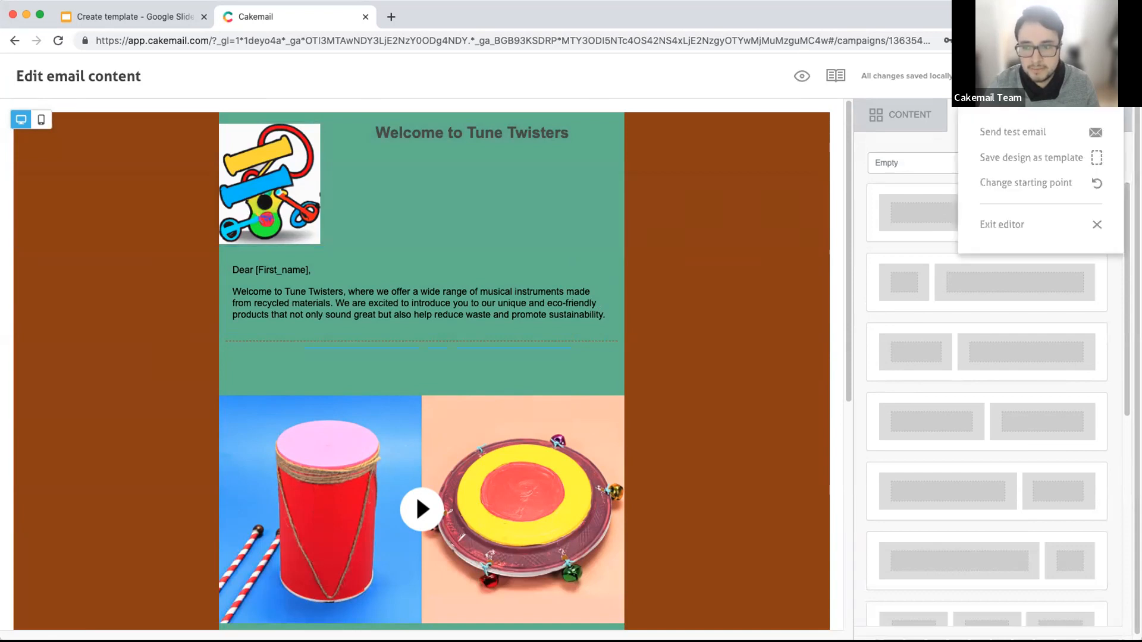
click(1105, 76)
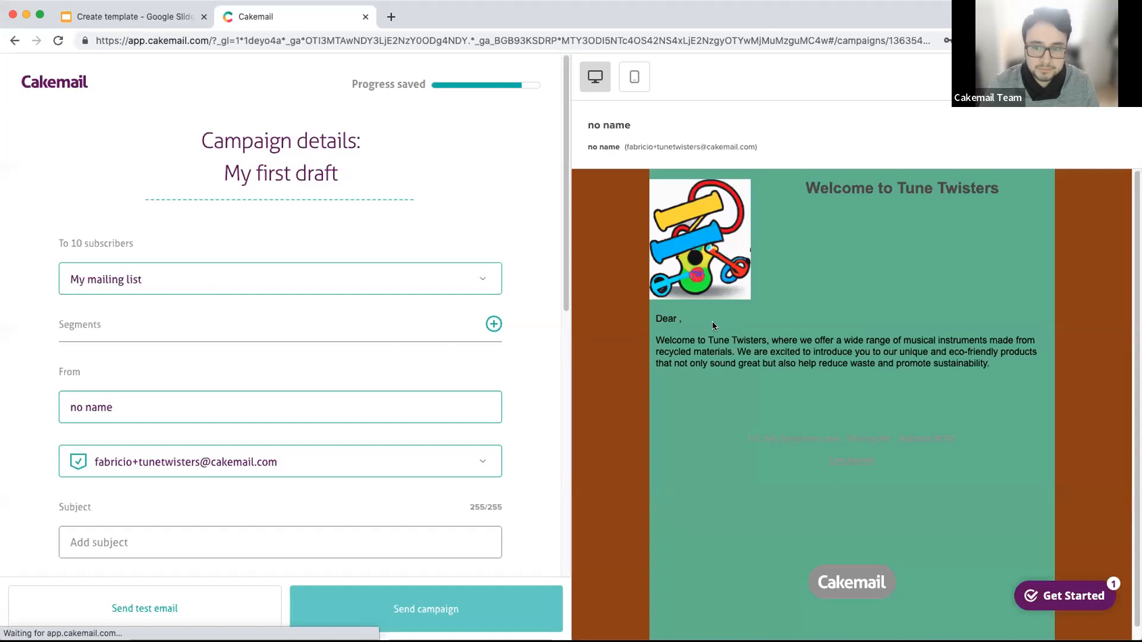
click(634, 78)
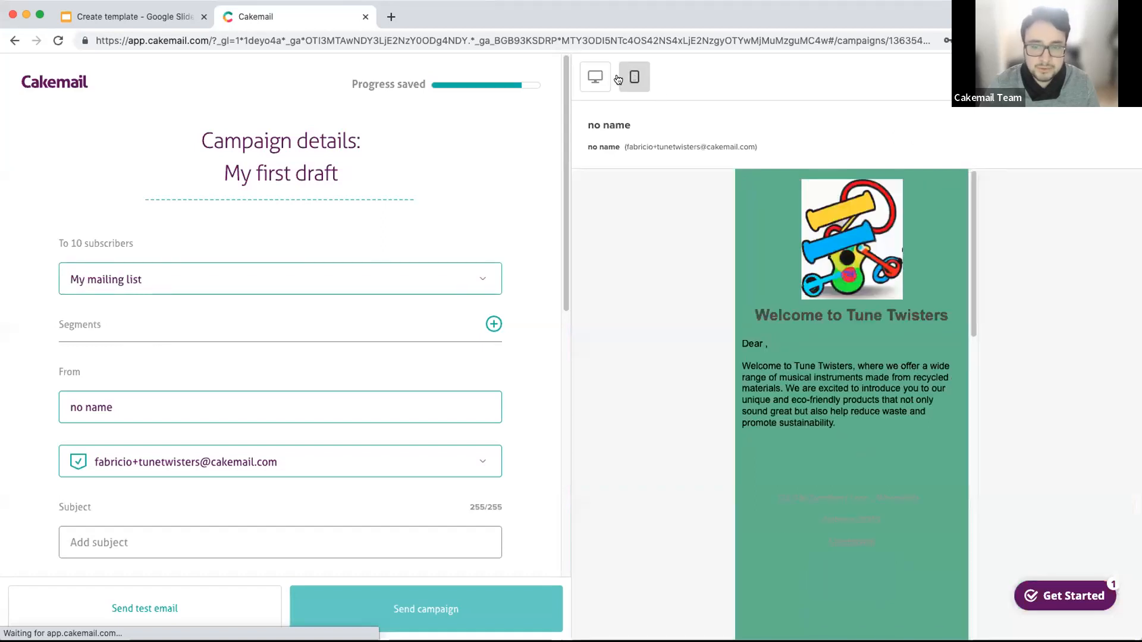
click(614, 78)
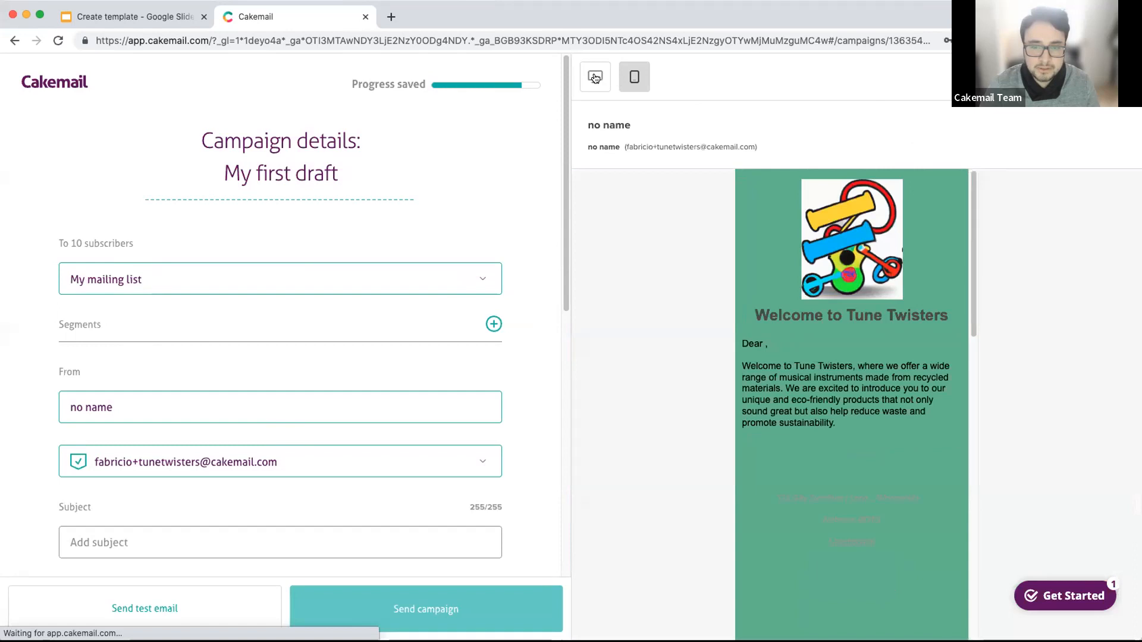
click(624, 84)
click(595, 77)
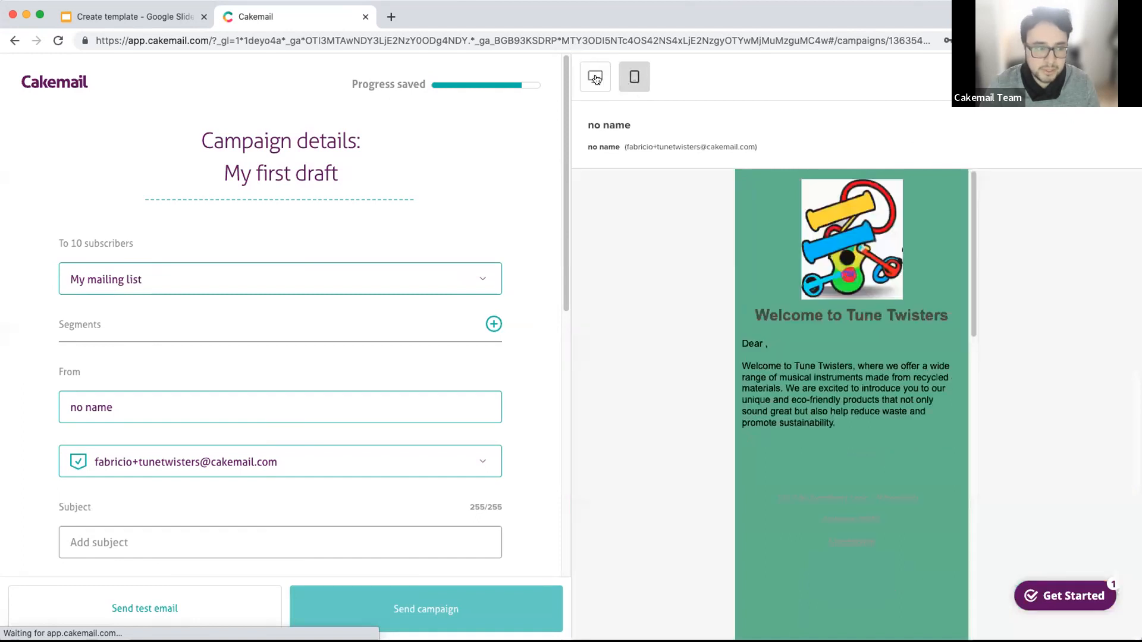
Step: Try limiting My mailing list to the Tune Twisters Segment (25-35) and remove that segment again
click(458, 283)
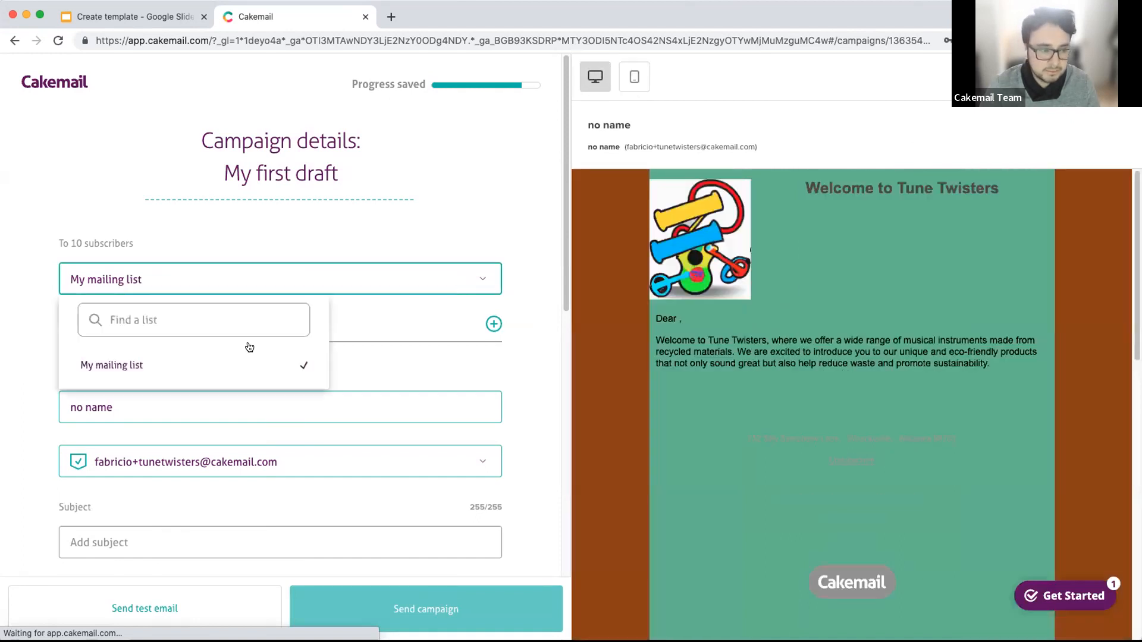
click(137, 365)
scroll(208, 348, down, 2)
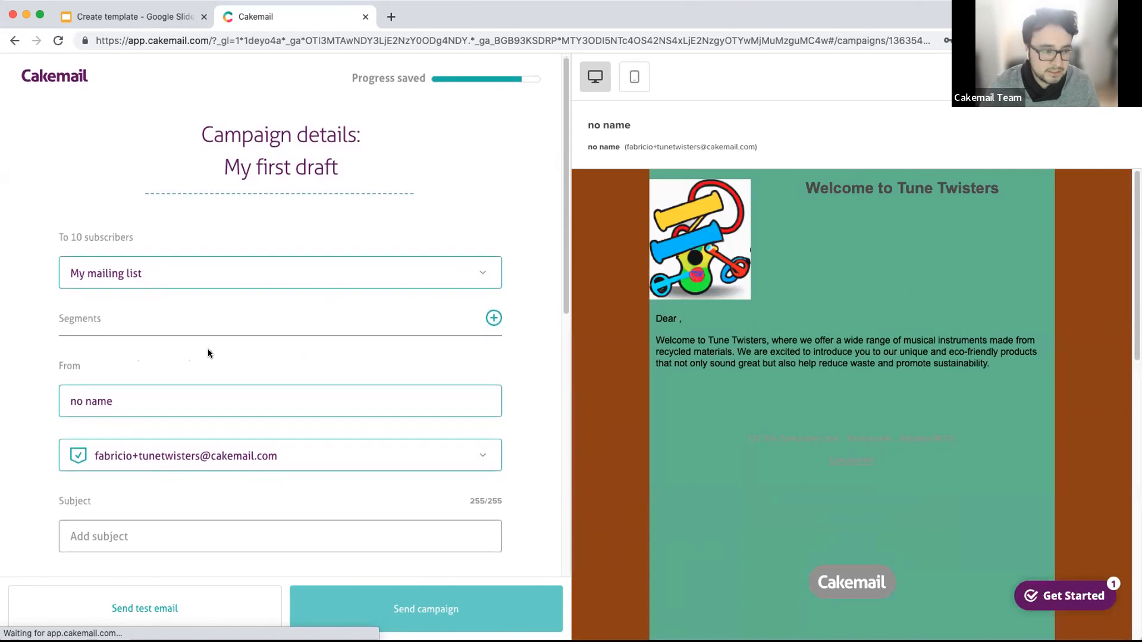
scroll(240, 334, down, 2)
click(479, 237)
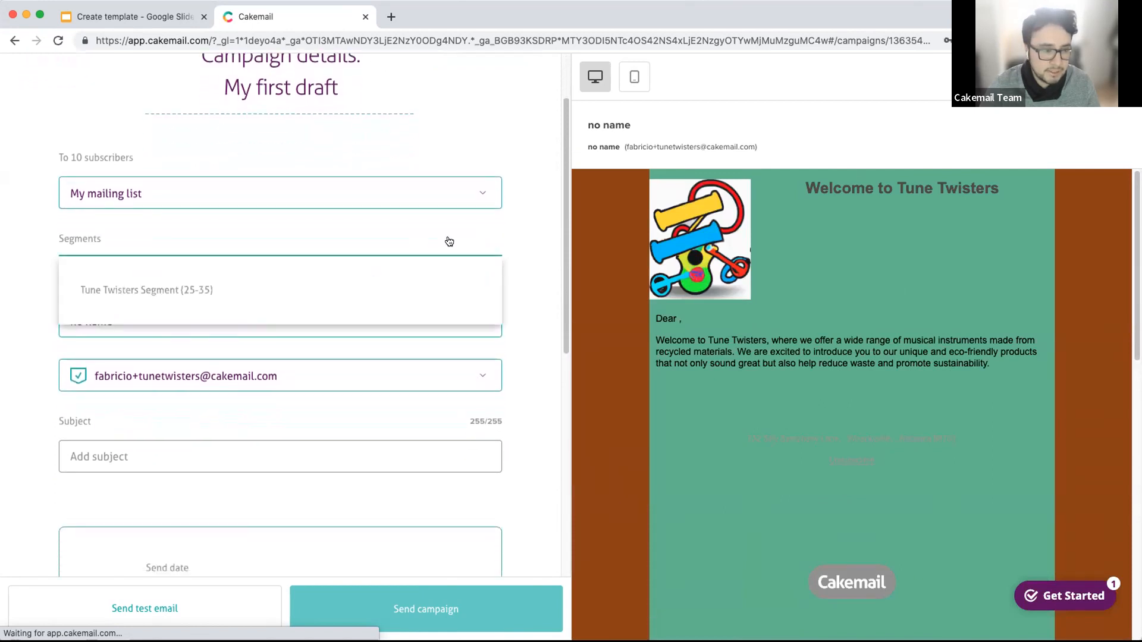
click(191, 289)
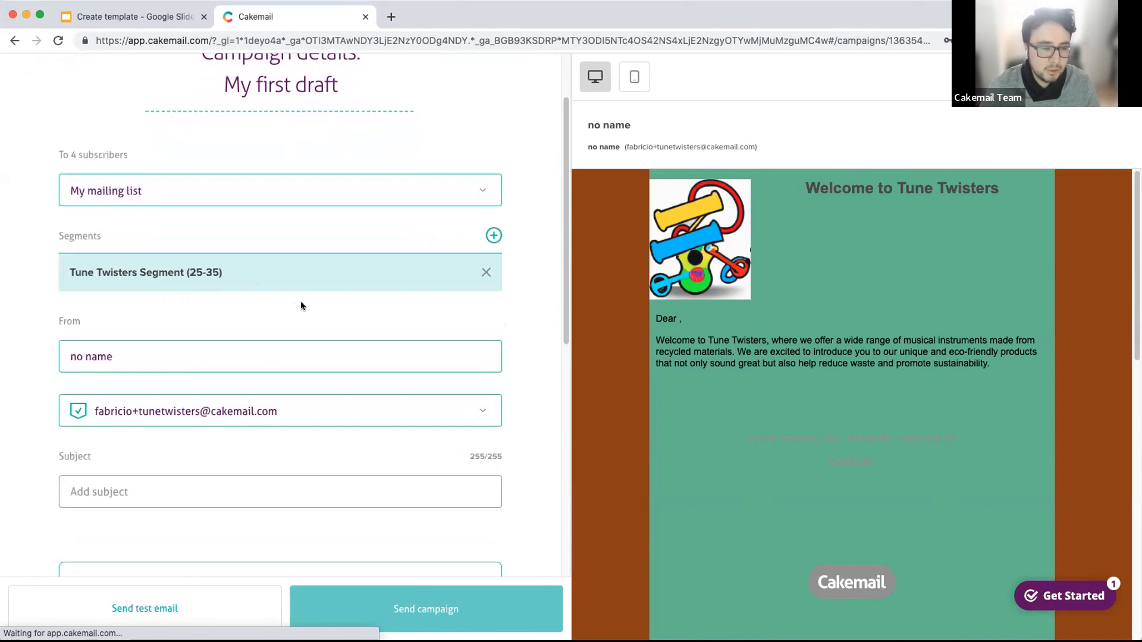
click(485, 273)
Step: Set the campaign's sender name to "Tune Twisters Team"
scroll(162, 323, down, 1)
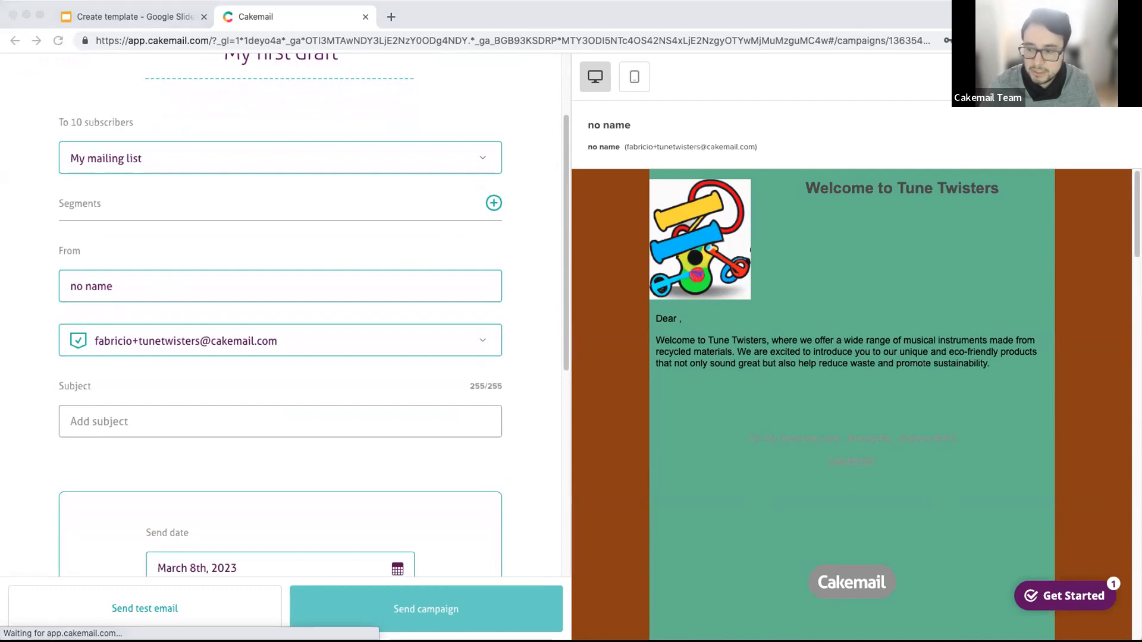
click(127, 280)
drag(98, 280, 136, 283)
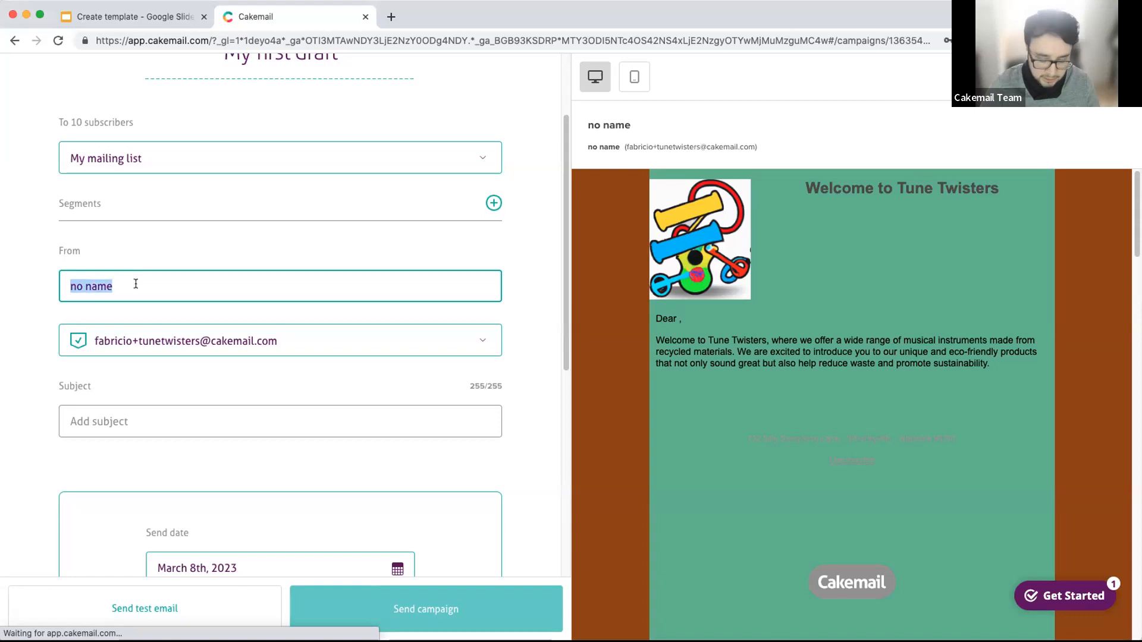
text(t)
key(BackSpace)
text(Tune )
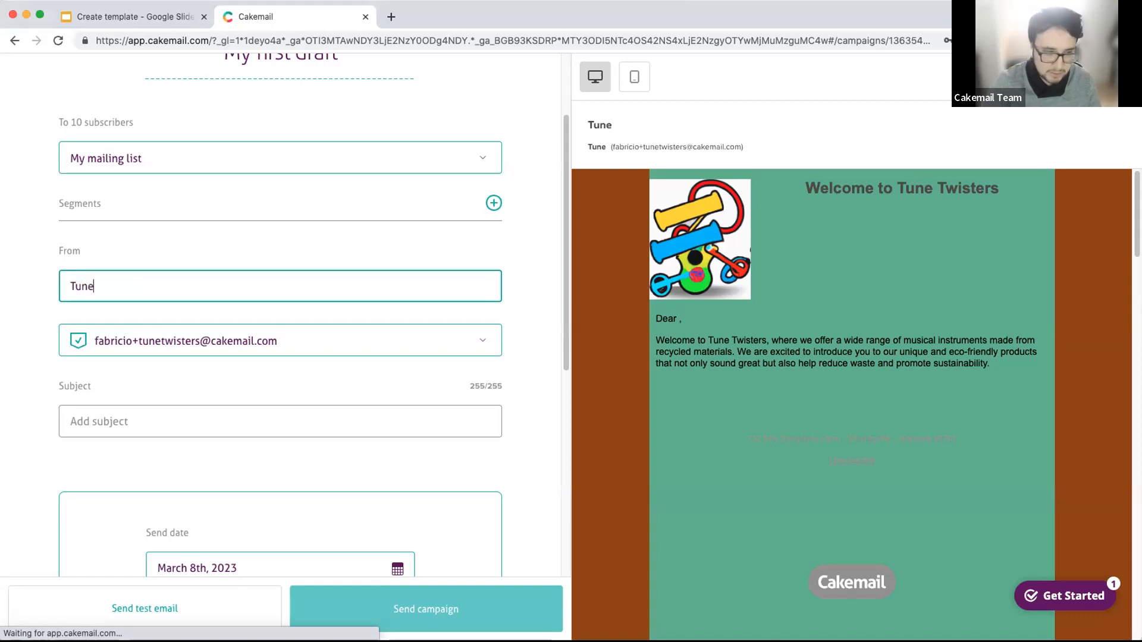
text(Twisters Team)
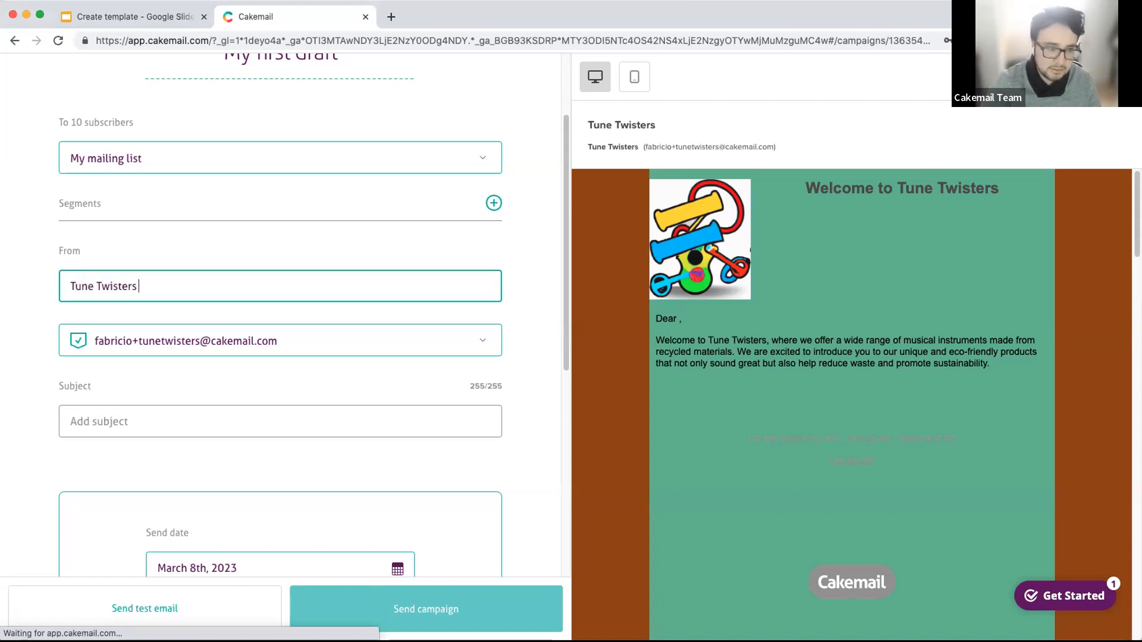
Step: Check the available sender email addresses and the sender address shown in the campaign preview
click(251, 335)
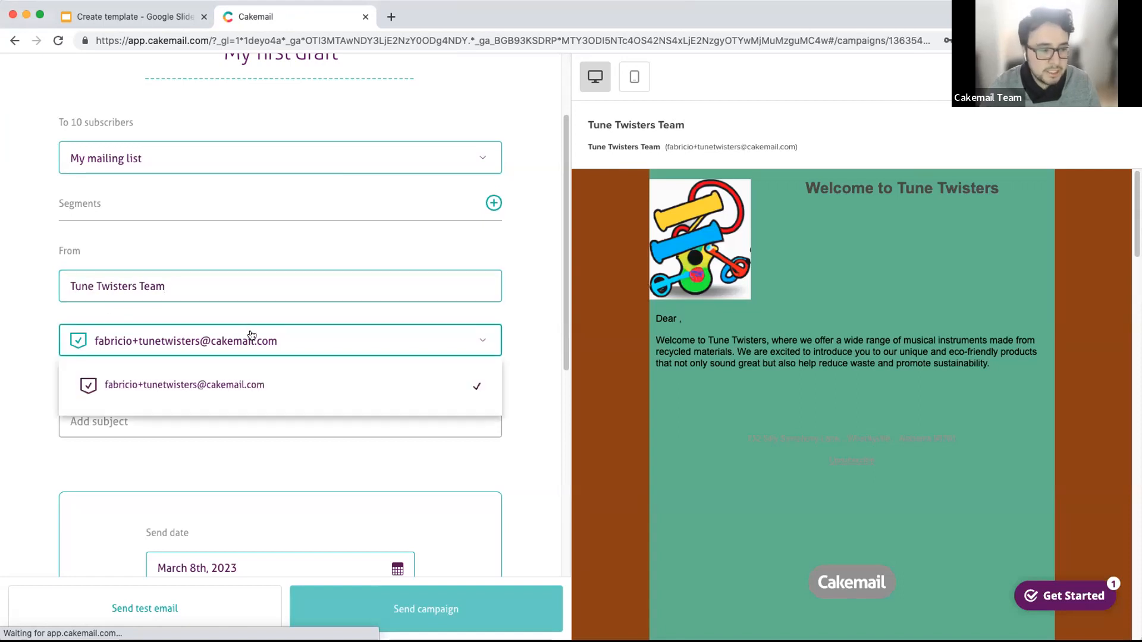
click(251, 335)
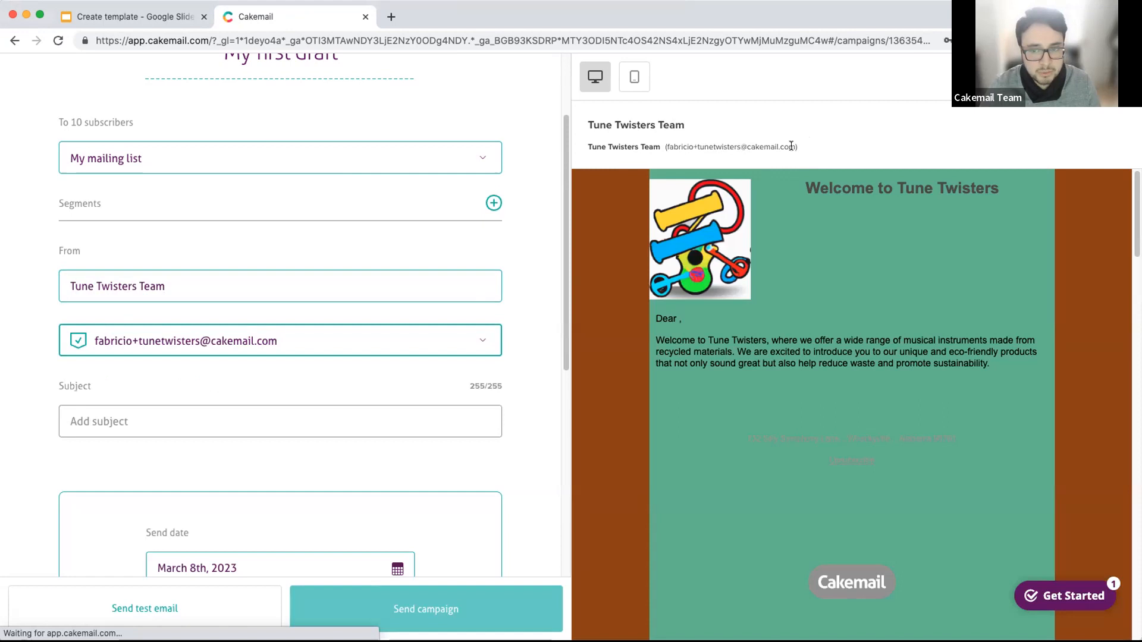
drag(794, 146, 668, 143)
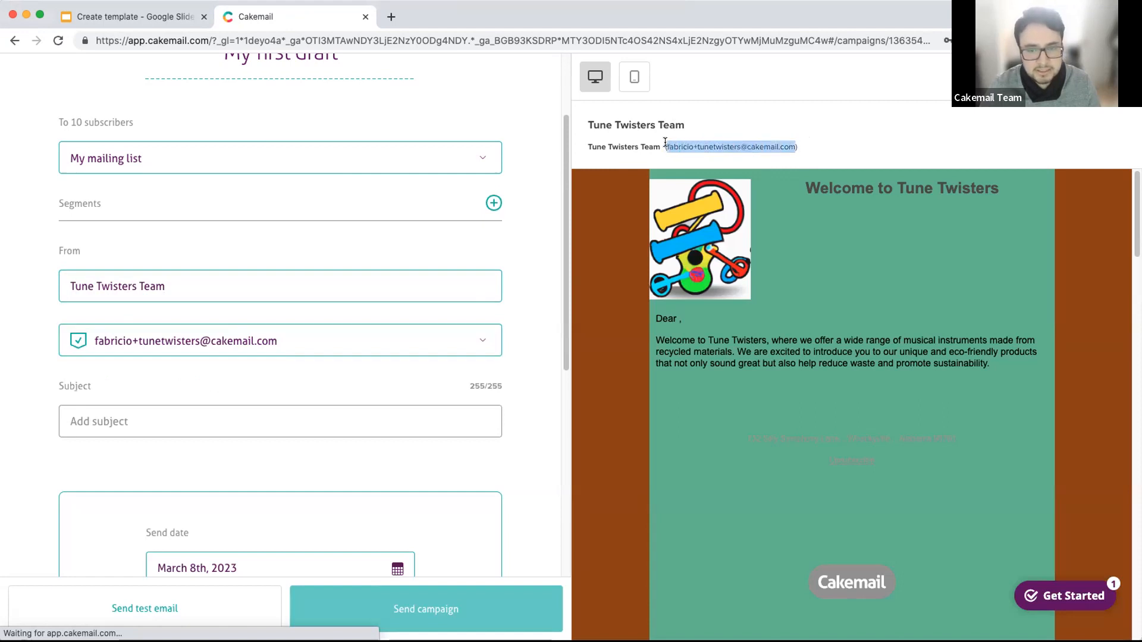
Step: Examine the parts of the sender address in the preview header and its verified mark in the campaign's sender settings
click(747, 143)
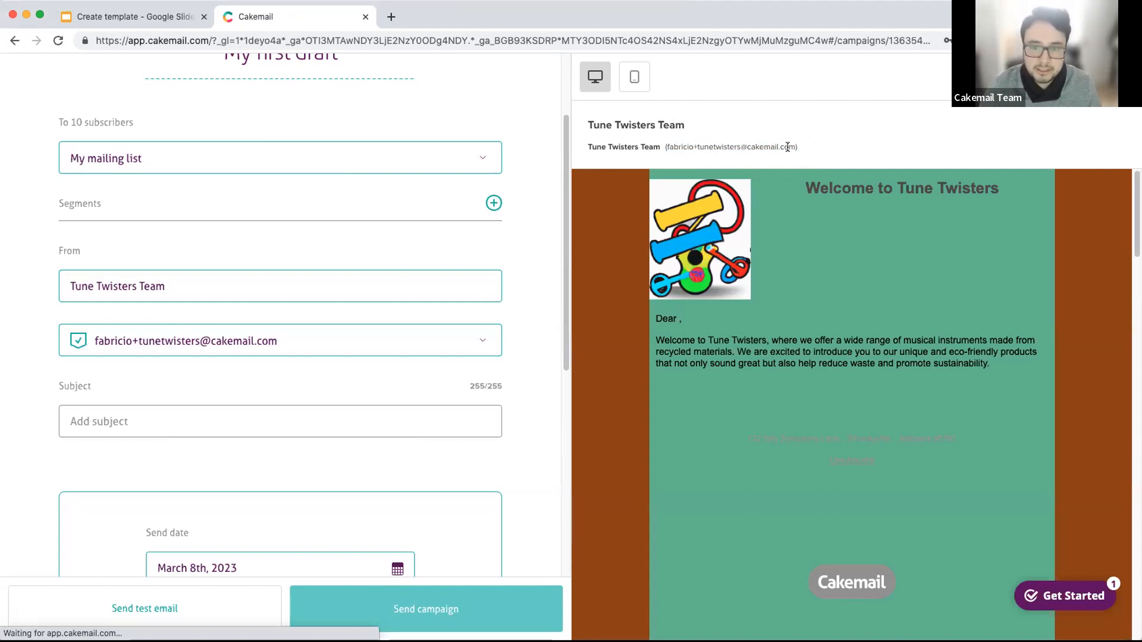
drag(740, 147, 665, 143)
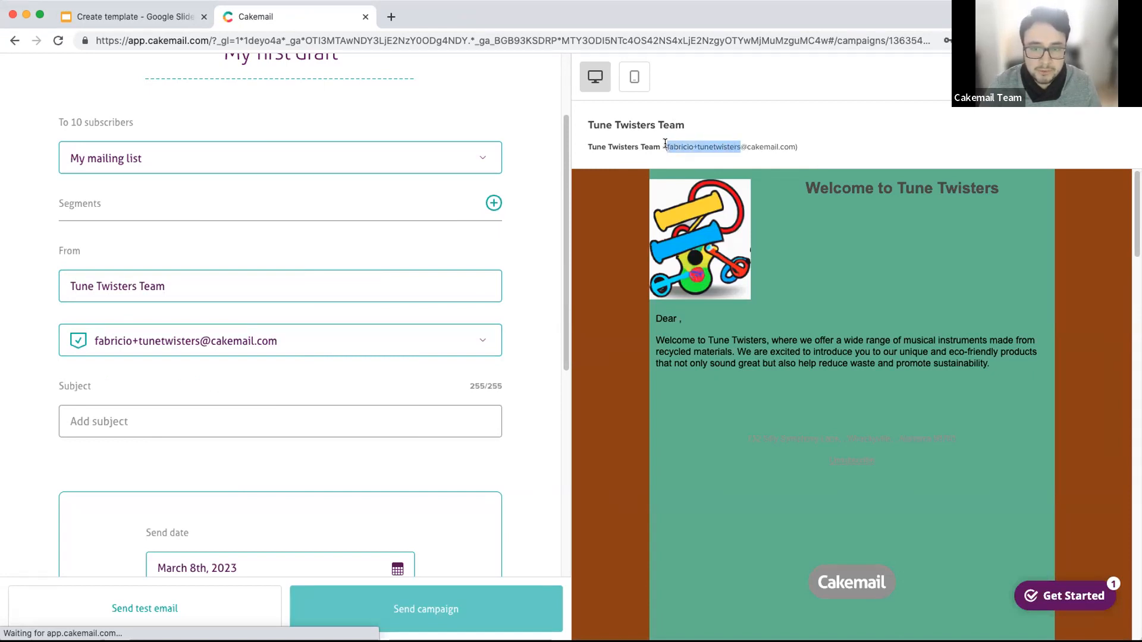
click(789, 146)
scroll(480, 369, down, 1)
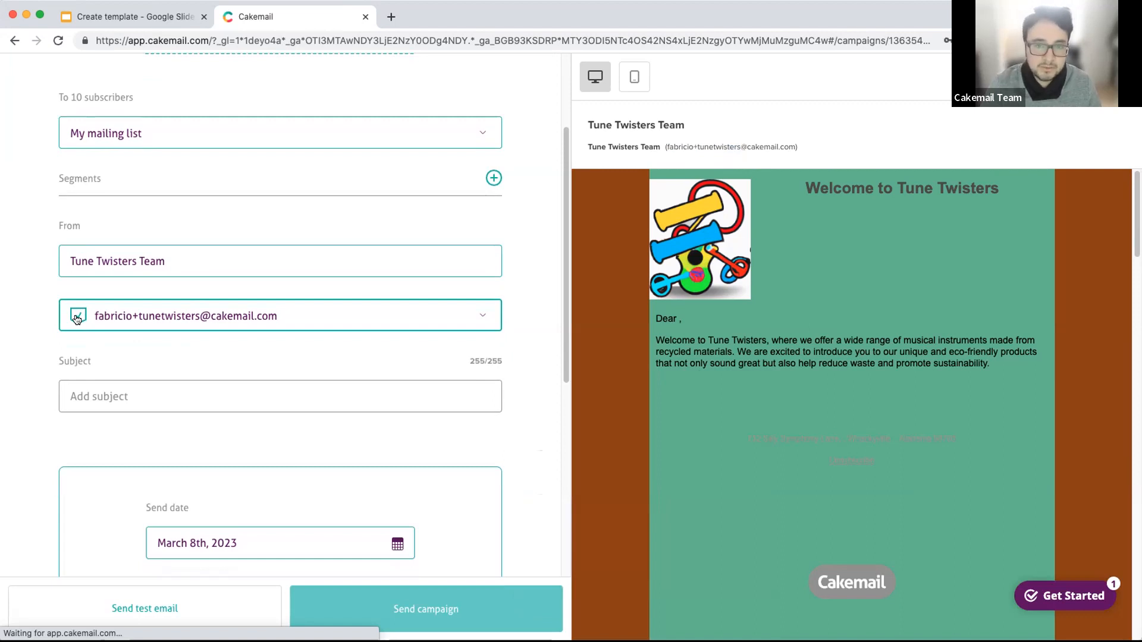
scroll(139, 350, down, 1)
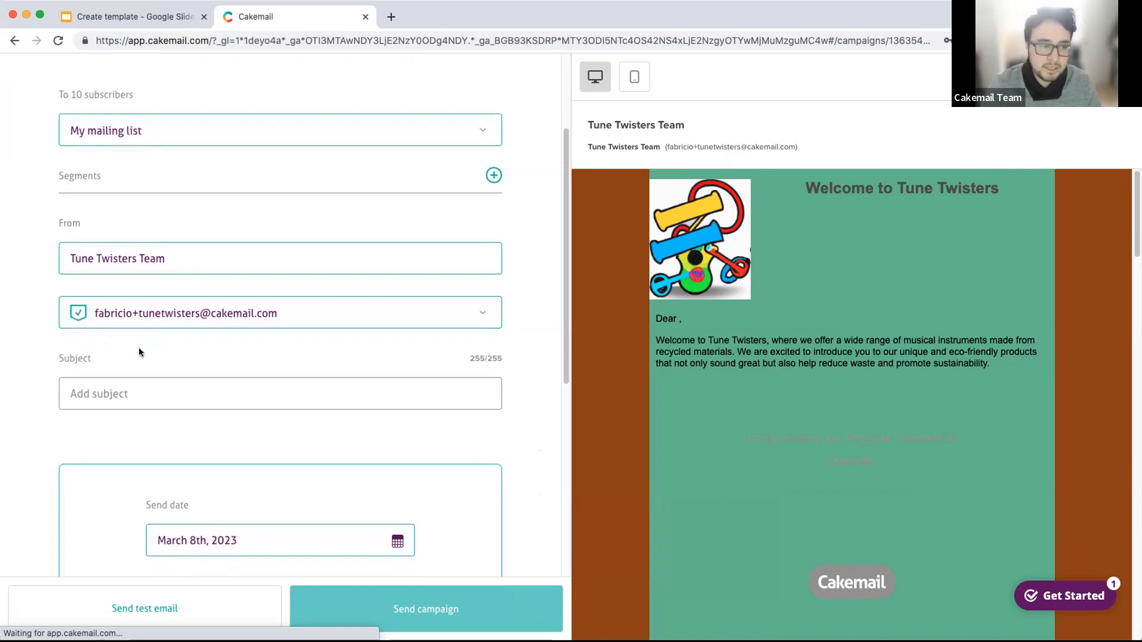
mouse_move(132, 348)
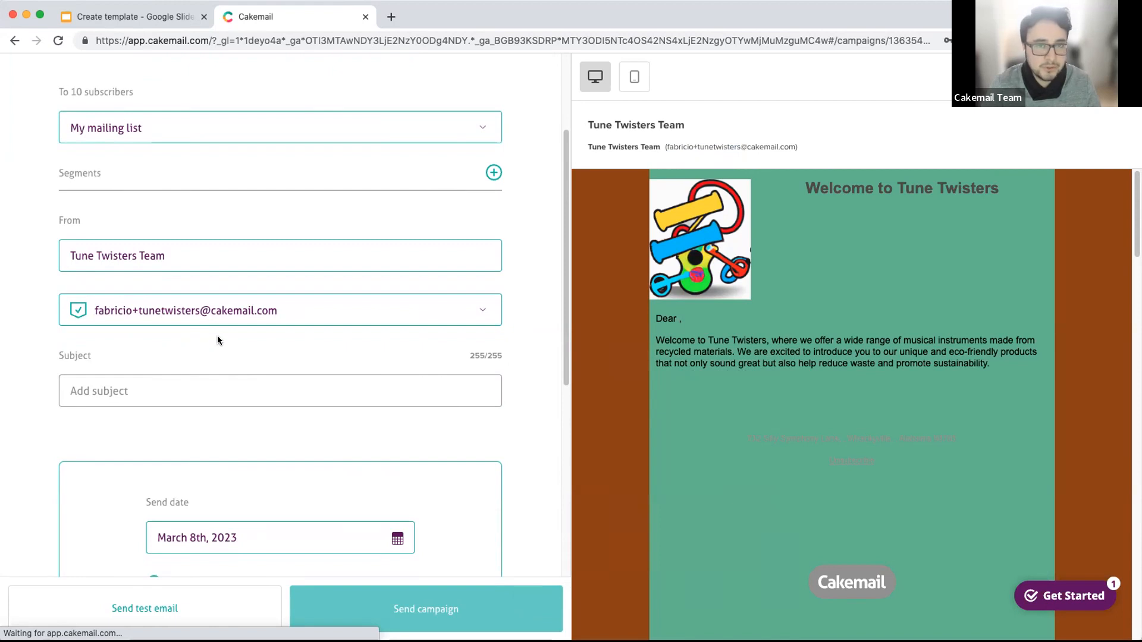
scroll(216, 336, down, 1)
scroll(215, 331, down, 1)
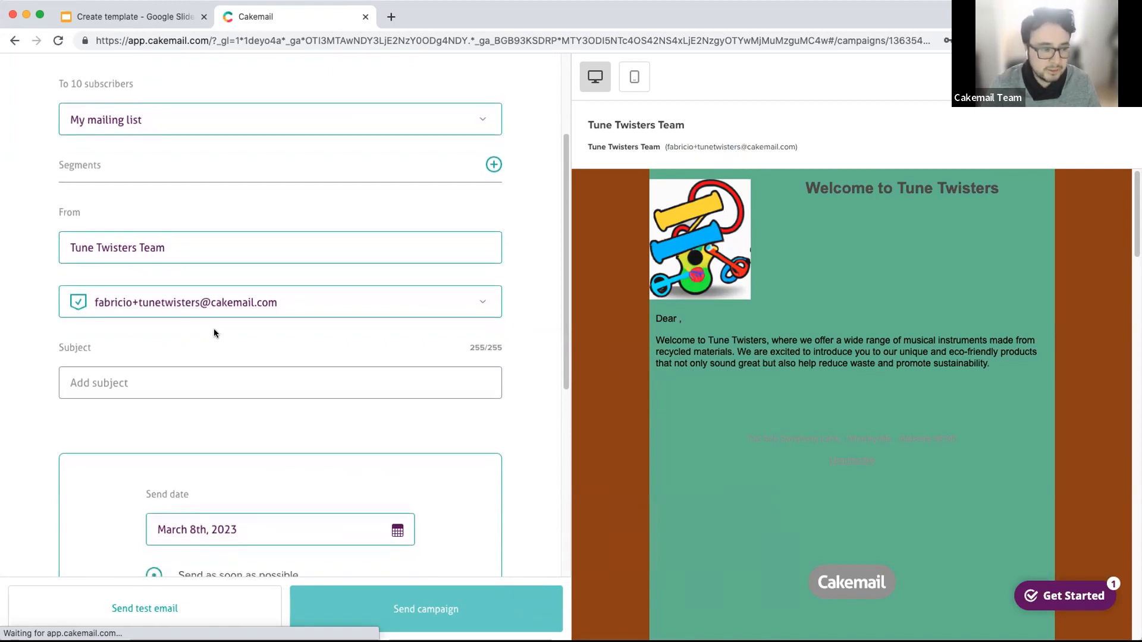
scroll(215, 333, down, 1)
Step: Set the campaign's subject to "Welcome to Tune Twisters - Your Source for Recycled Musical Instruments"
click(193, 335)
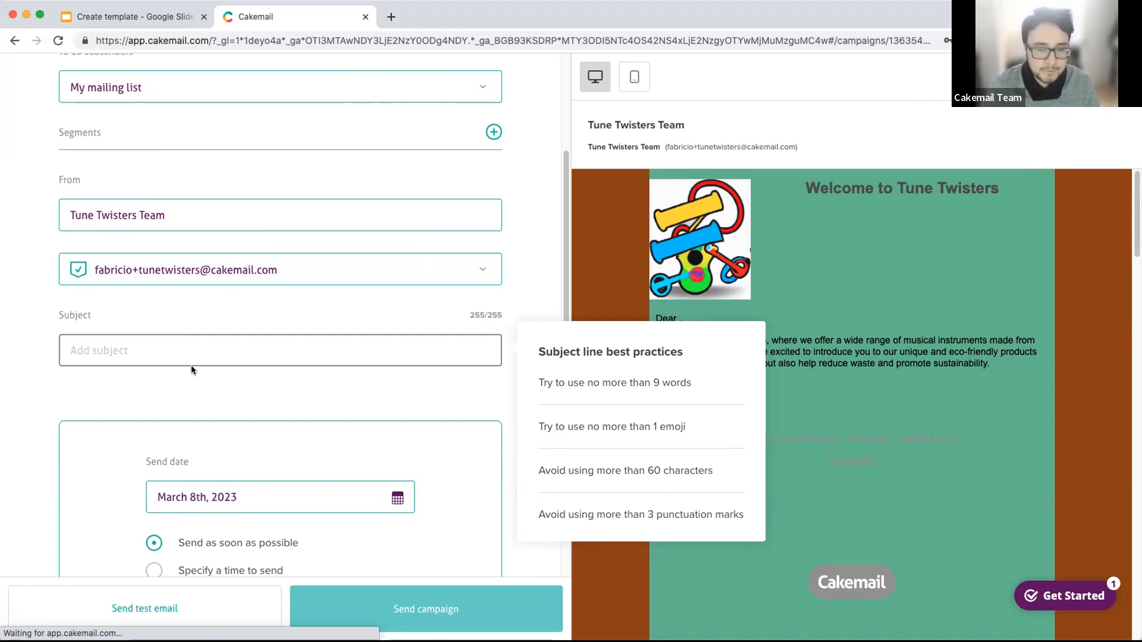
scroll(202, 384, down, 3)
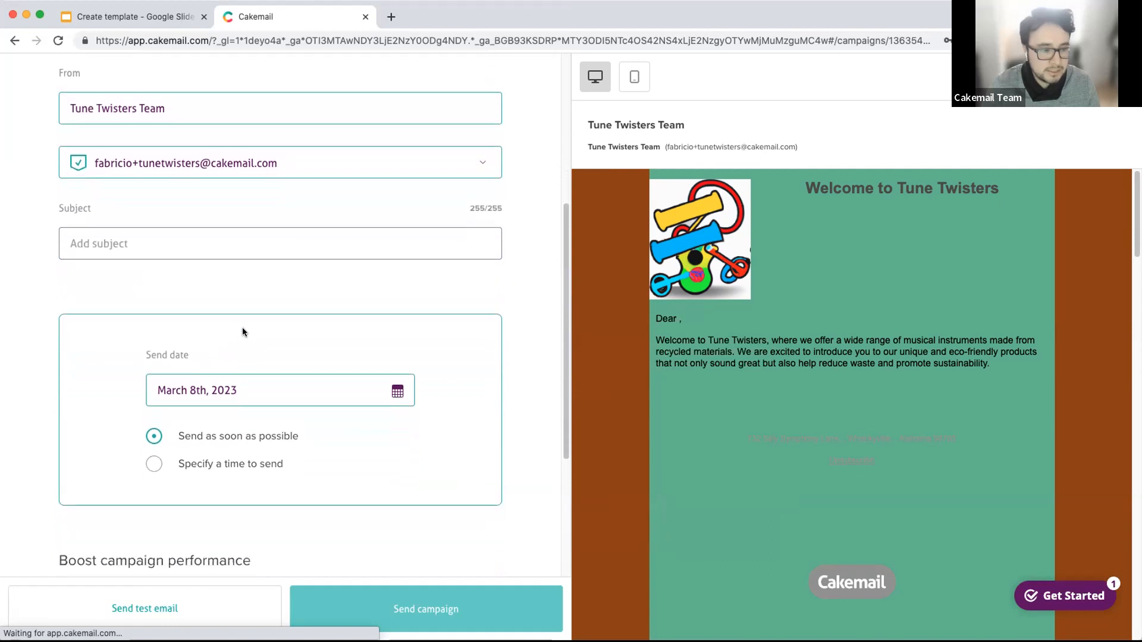
click(193, 241)
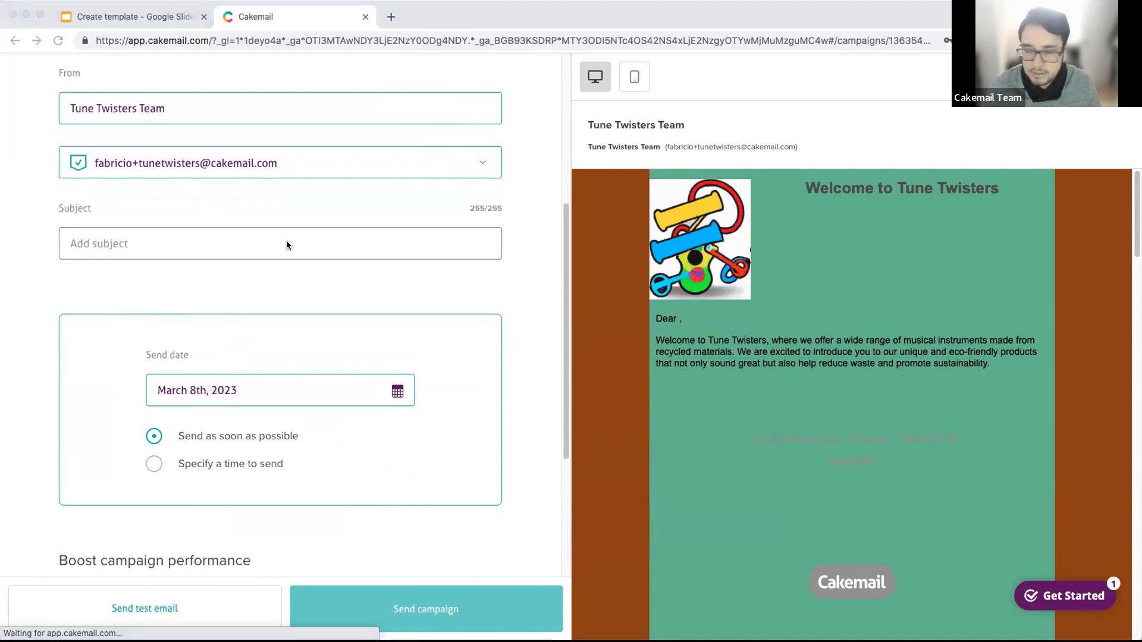
click(160, 245)
text(Welcome to Tune Twisters - Your Source for Recycled Musical Instruments)
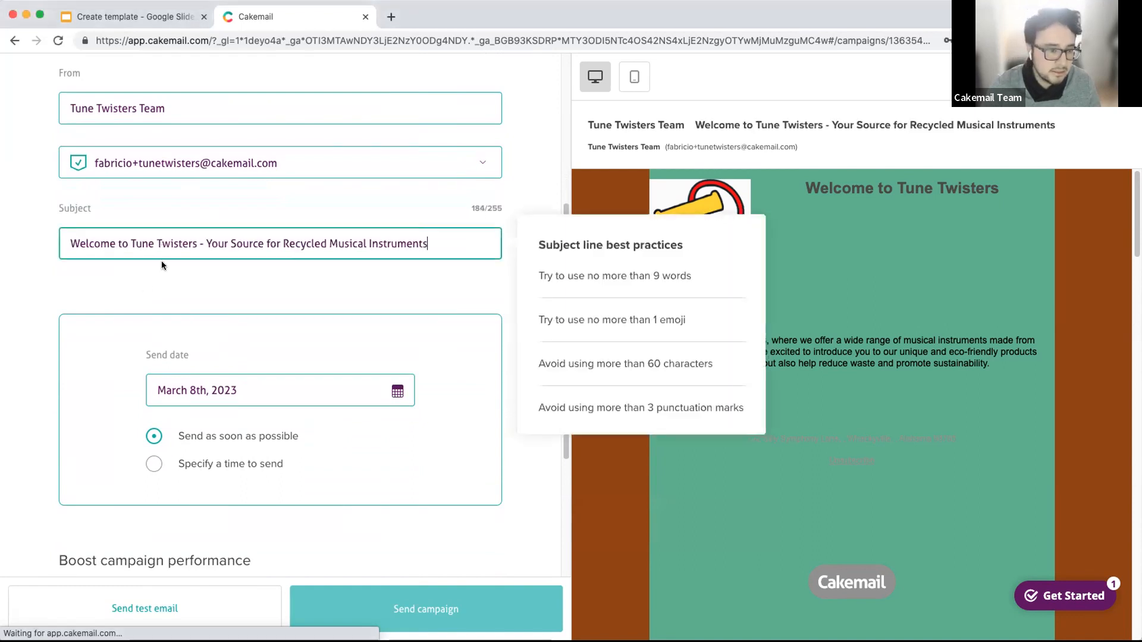
click(155, 275)
scroll(180, 268, down, 1)
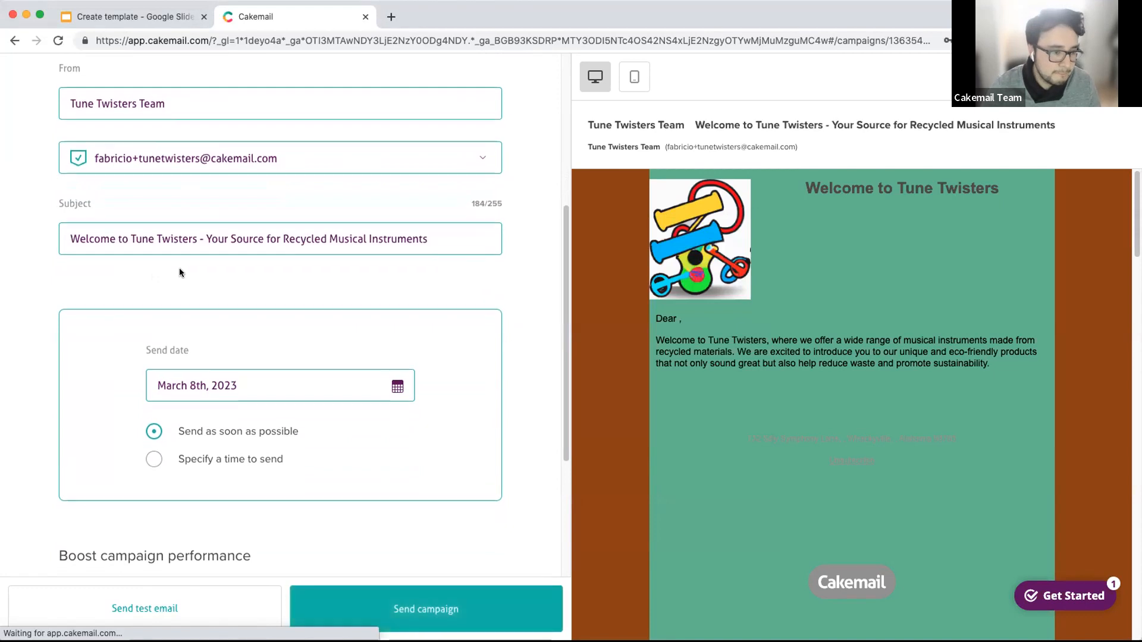
click(82, 232)
click(121, 269)
scroll(137, 274, down, 1)
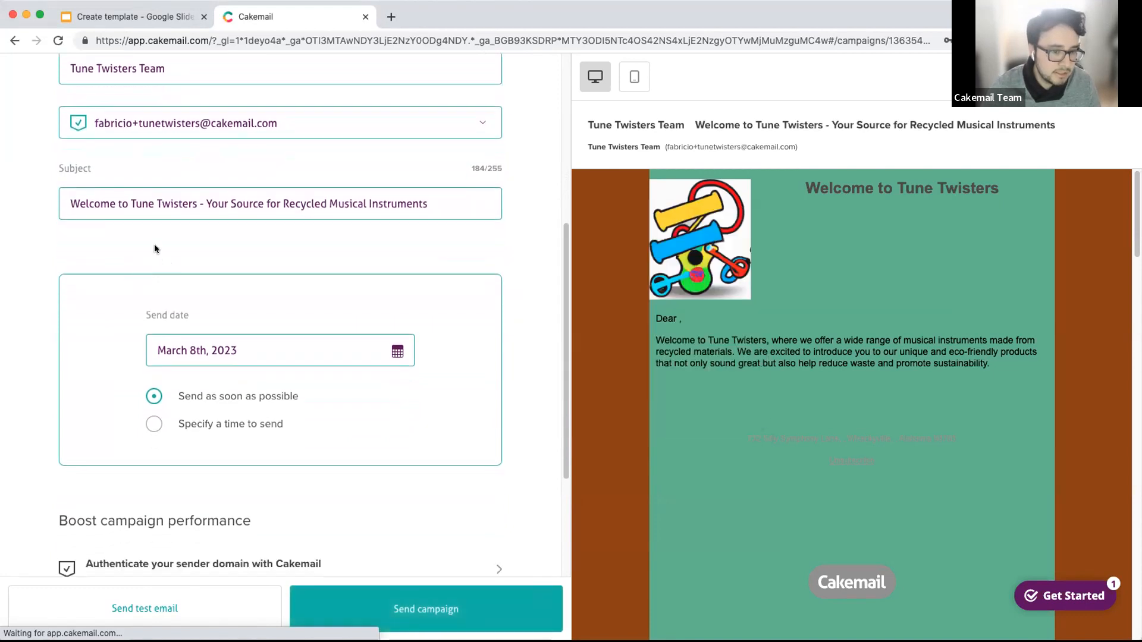
click(188, 201)
click(429, 204)
click(330, 235)
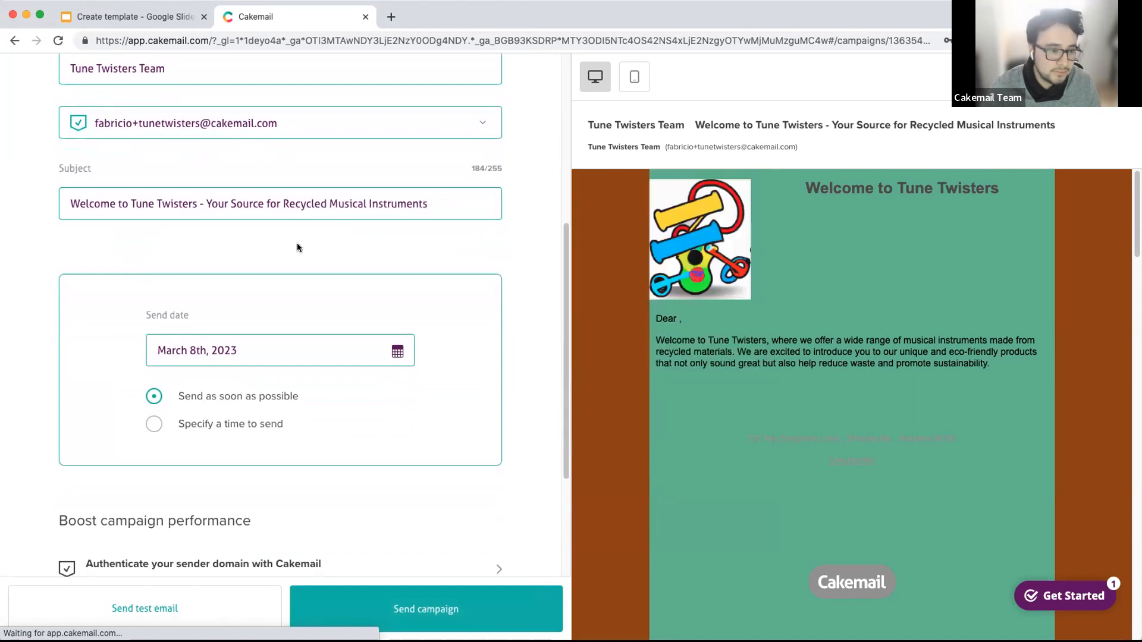
Step: Have the campaign sent at a specified time instead of as soon as possible, with the send time set to 08:00 AM
scroll(297, 243, down, 1)
scroll(296, 260, down, 1)
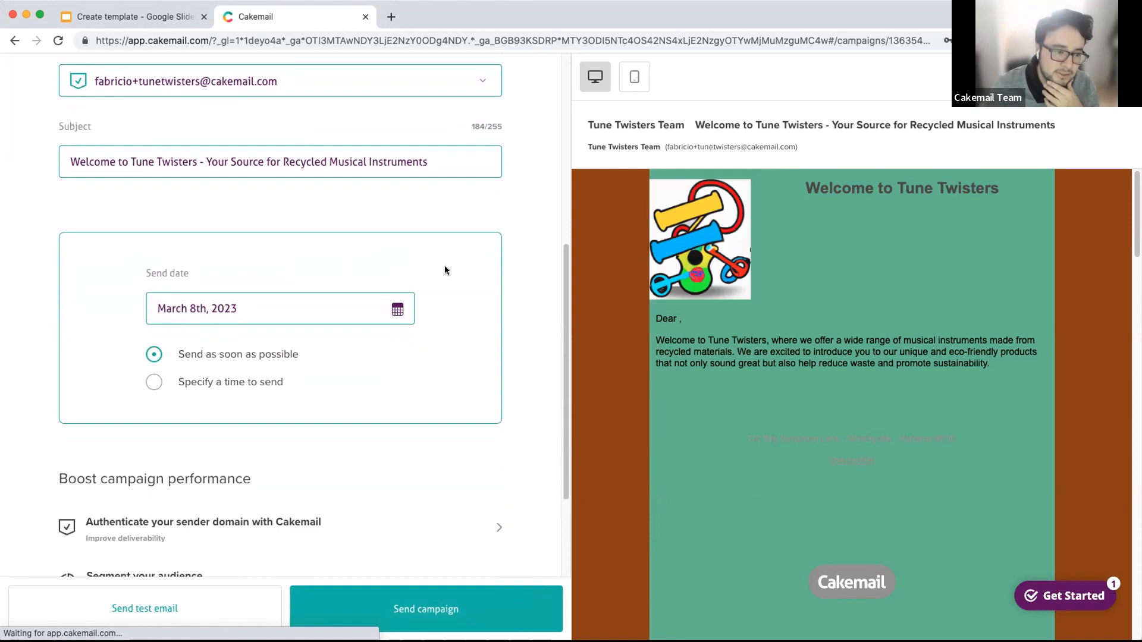
click(252, 358)
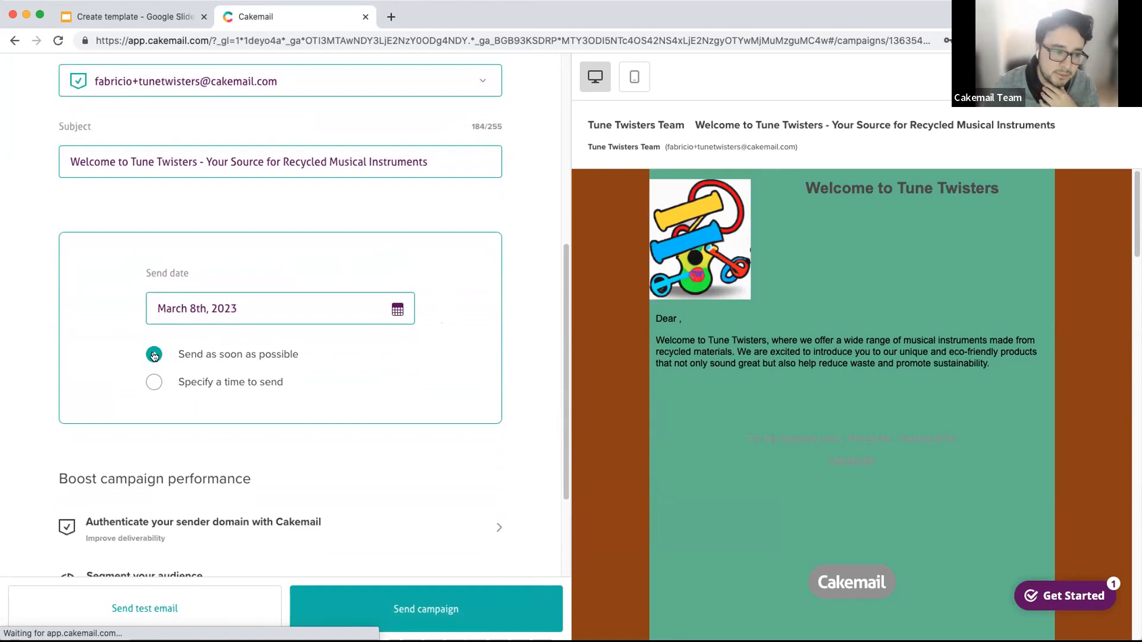
click(247, 382)
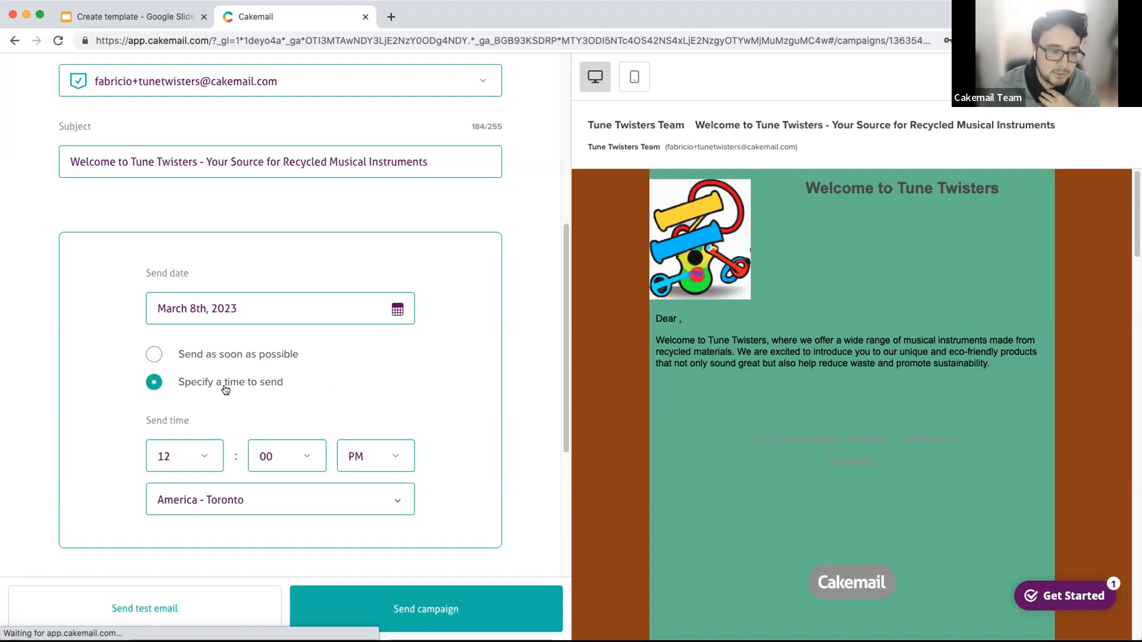
scroll(232, 390, down, 1)
scroll(233, 390, down, 2)
click(195, 405)
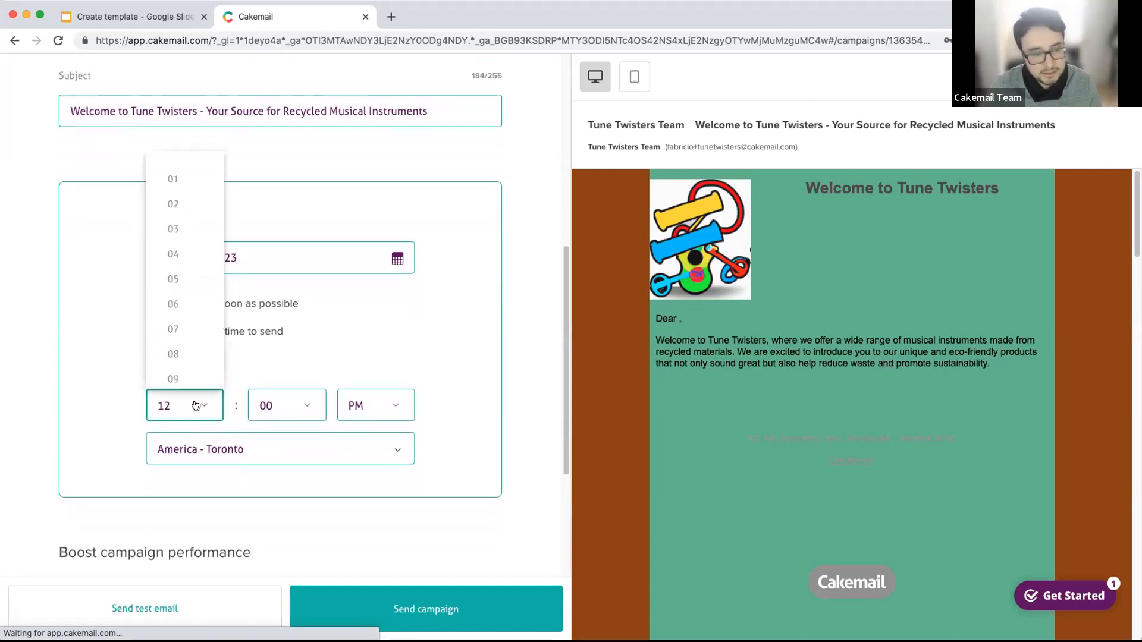
scroll(179, 353, down, 3)
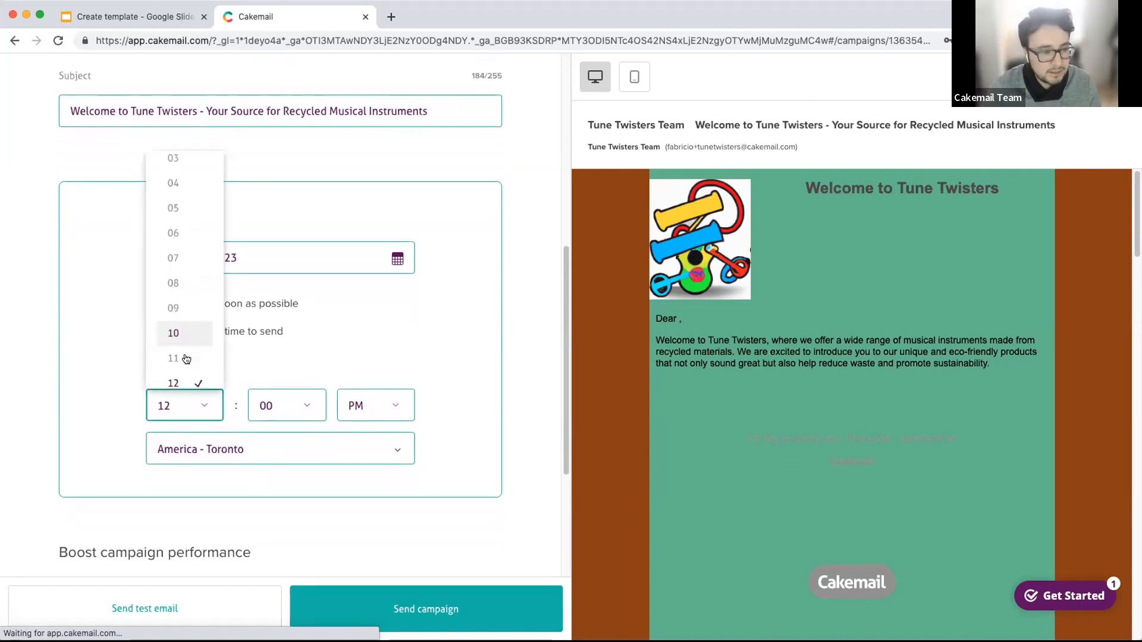
click(177, 283)
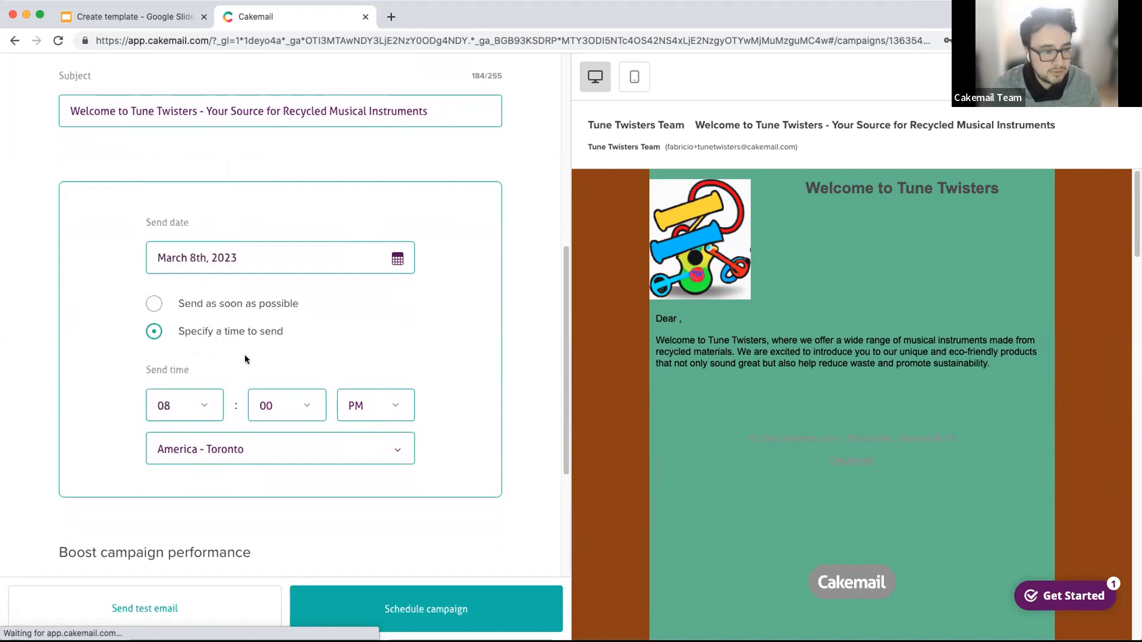
click(354, 404)
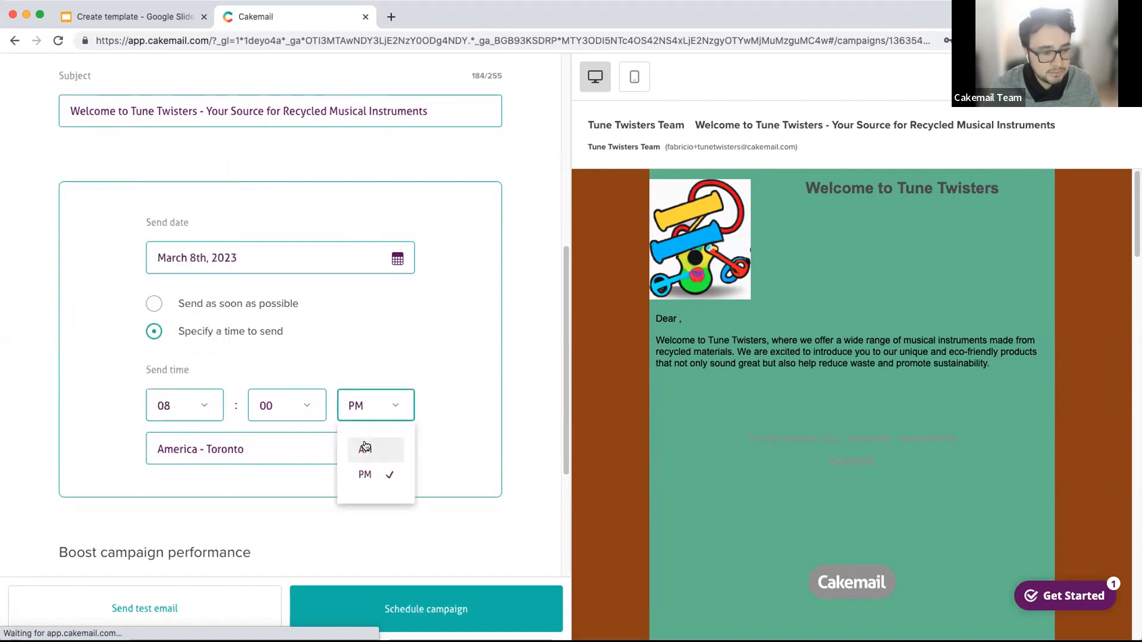
click(365, 448)
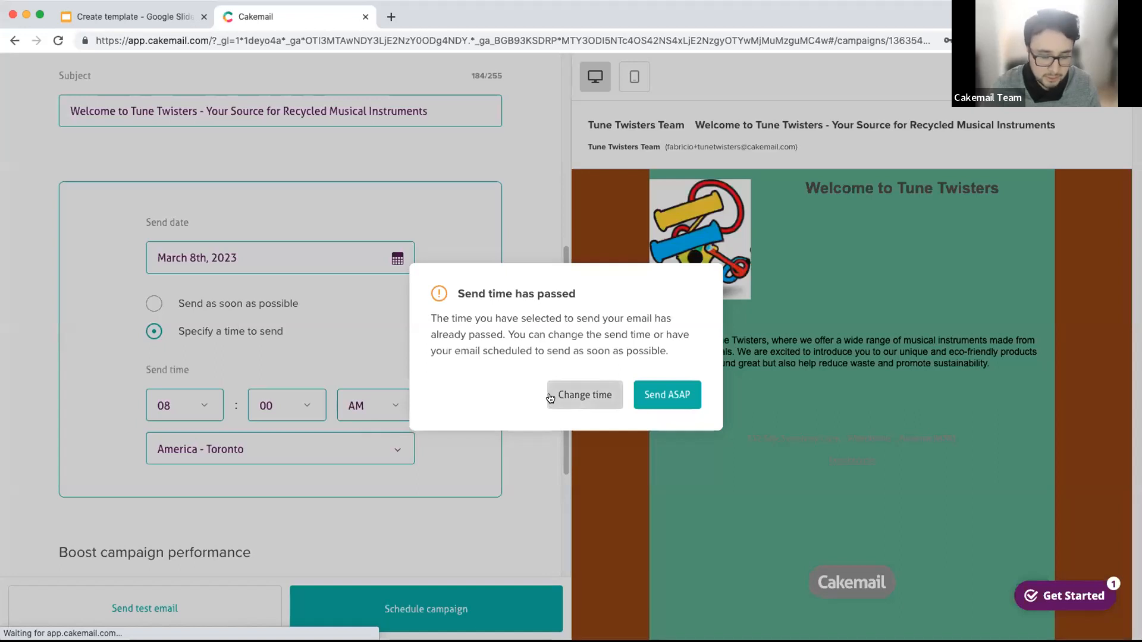
Step: Choose to change the passed send time and set the campaign's send date to March 9th, 2023
click(586, 397)
click(288, 259)
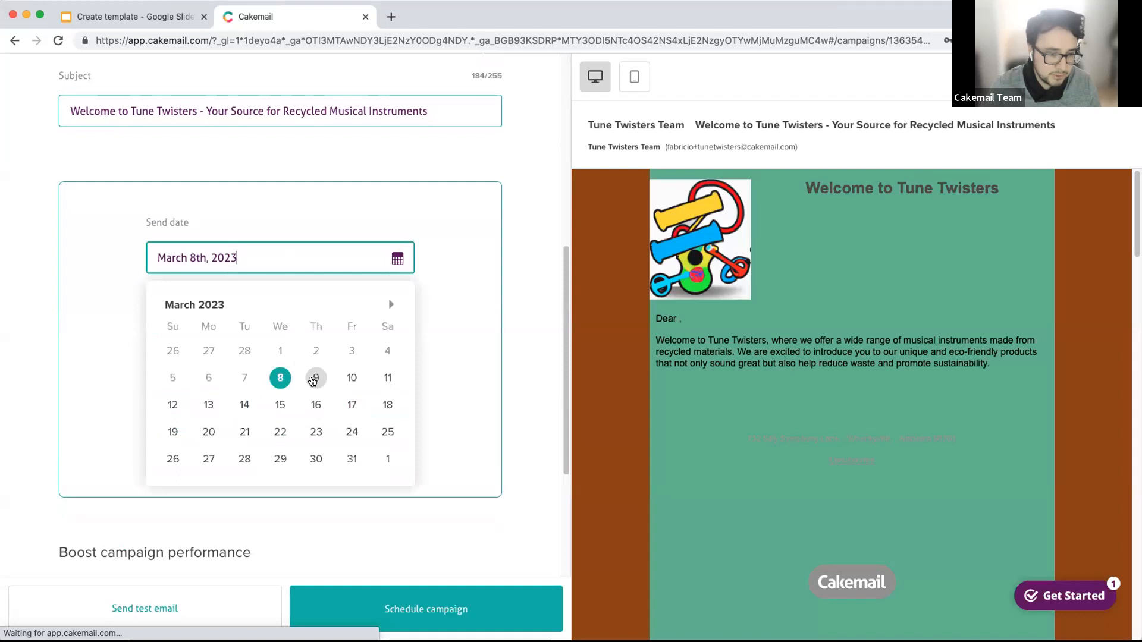
click(314, 381)
click(371, 400)
click(418, 378)
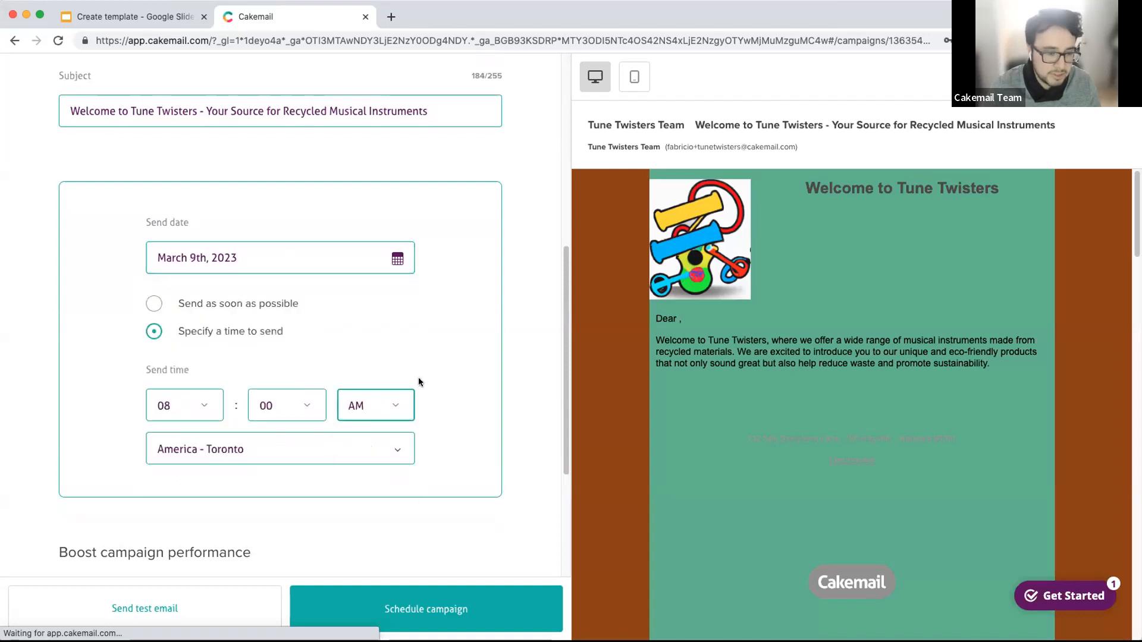
Step: Check the time zones available for the campaign's send time without choosing another one
click(370, 447)
scroll(375, 482, down, 3)
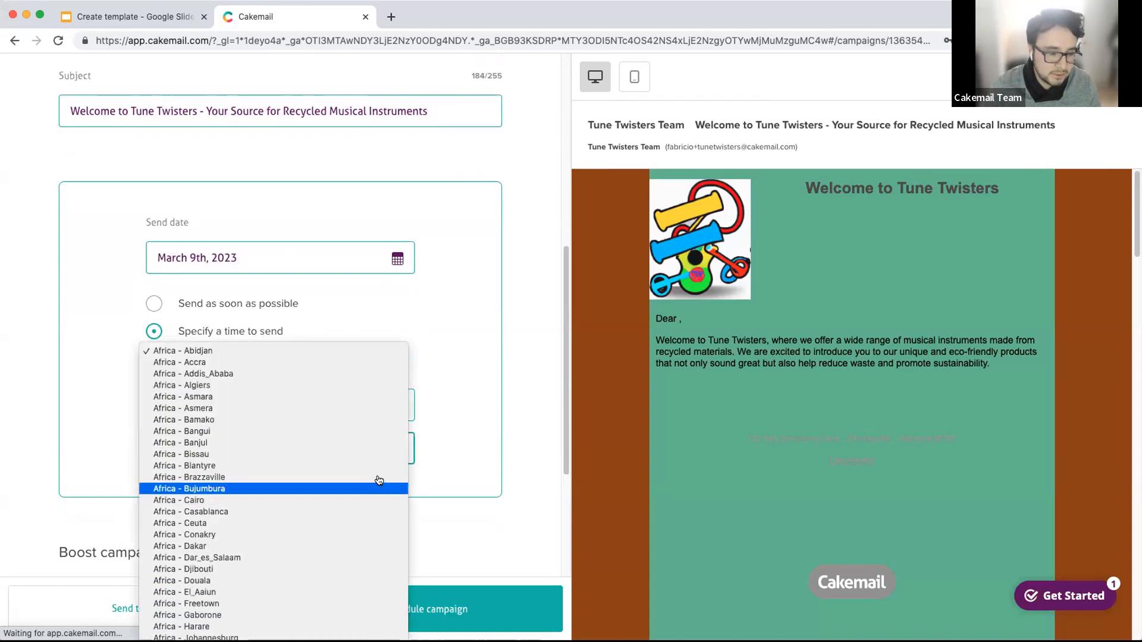
click(446, 422)
Step: Review the Boost campaign performance suggestions and the Cakemail referral badge in the email preview
scroll(381, 440, down, 2)
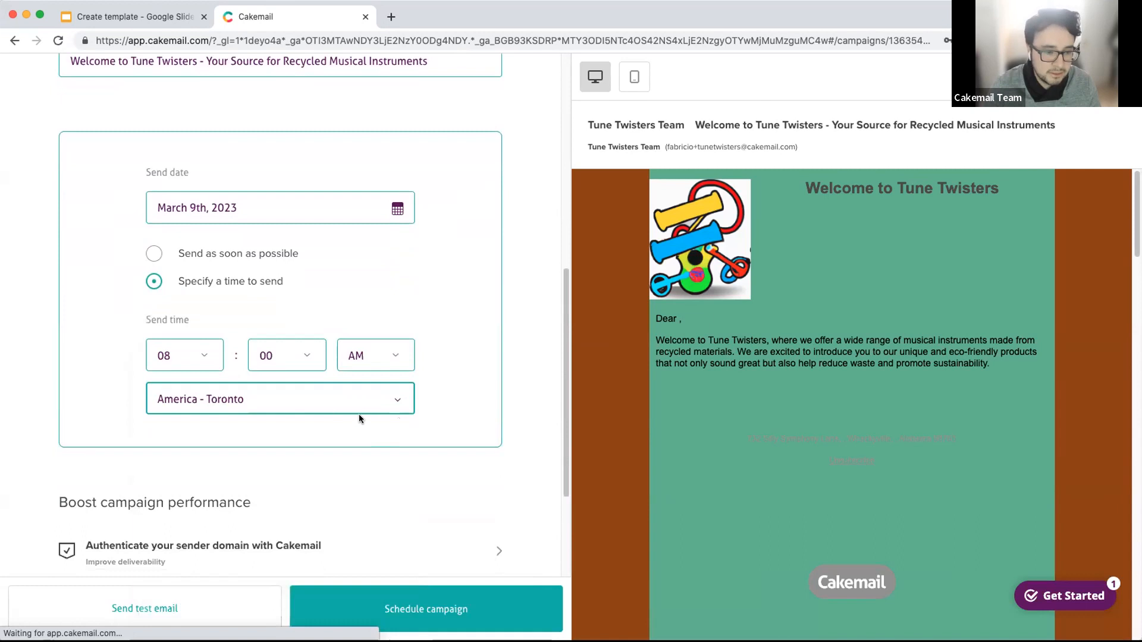
scroll(363, 405, down, 2)
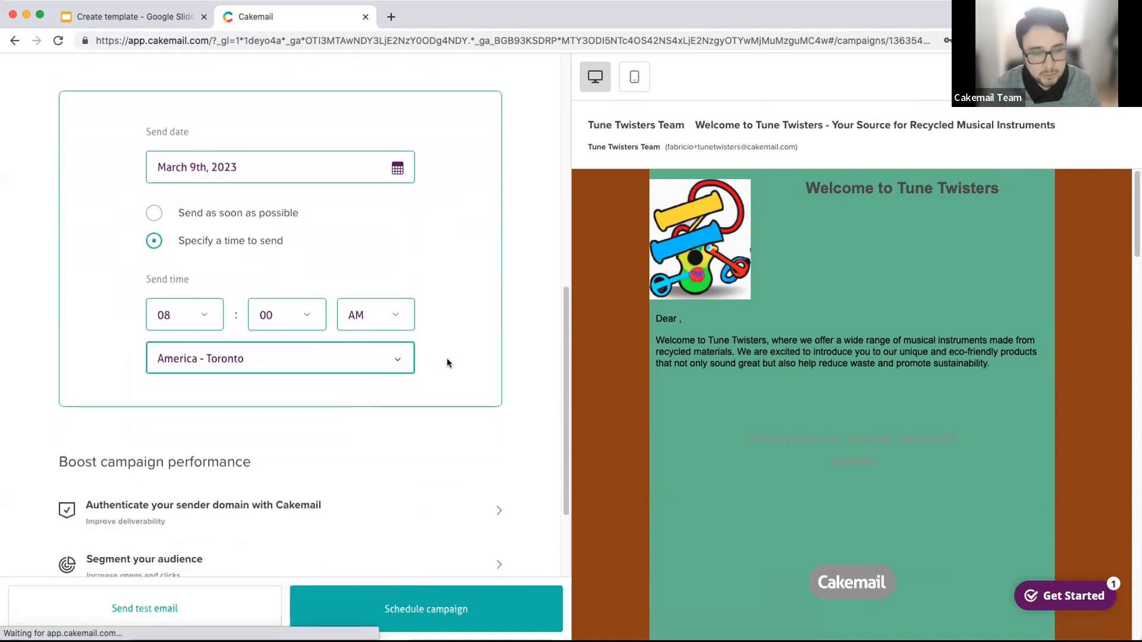
scroll(449, 356, down, 1)
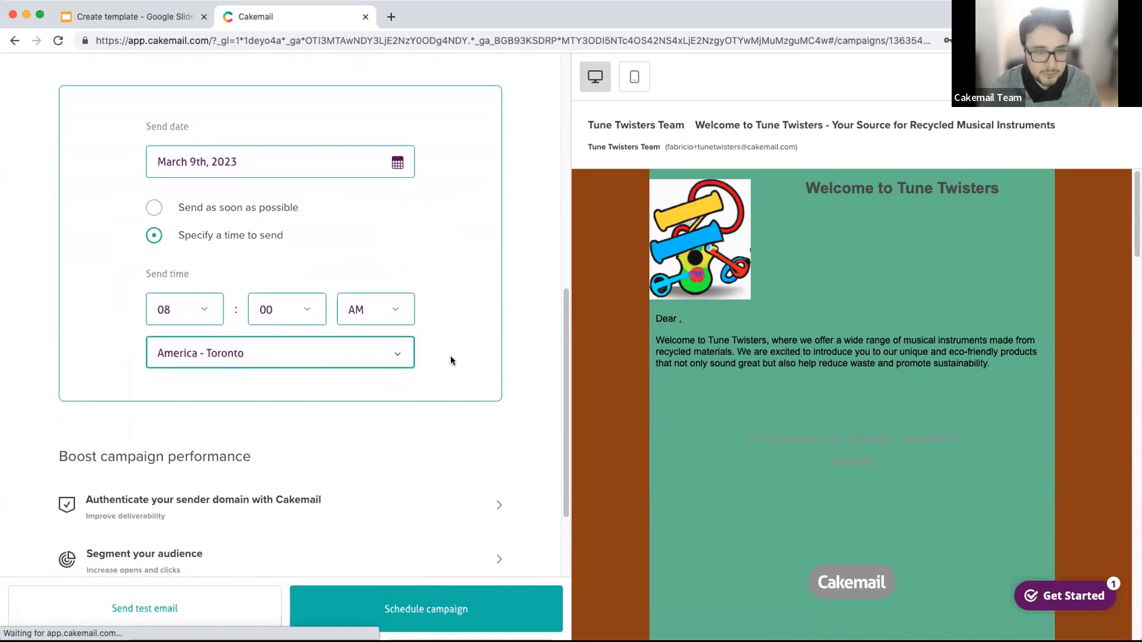
scroll(411, 374, down, 5)
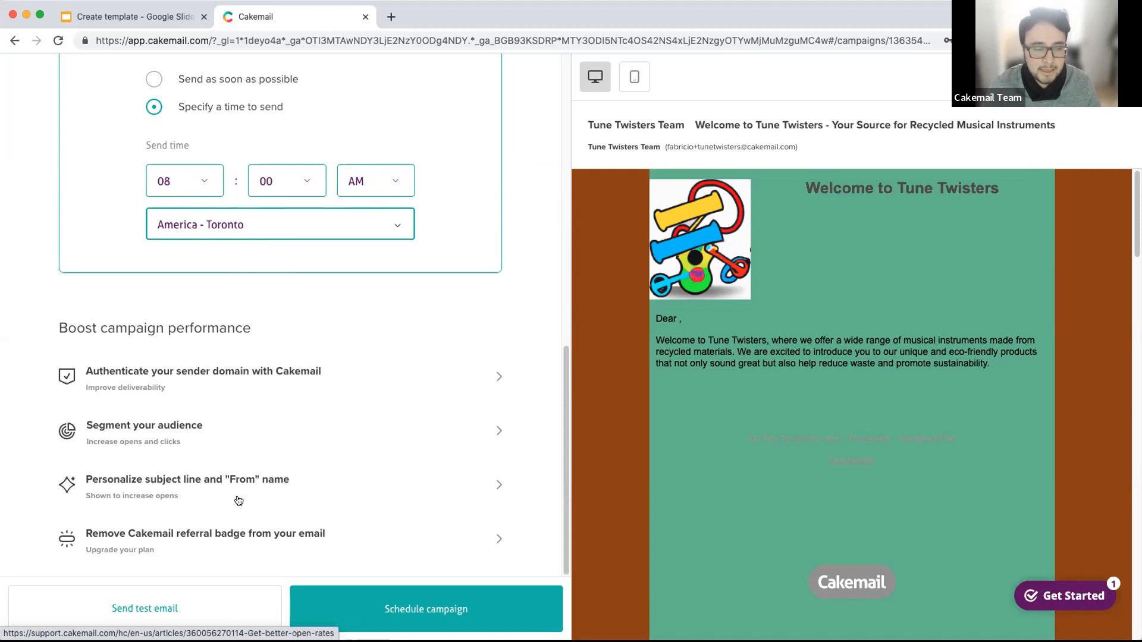
scroll(851, 580, down, 1)
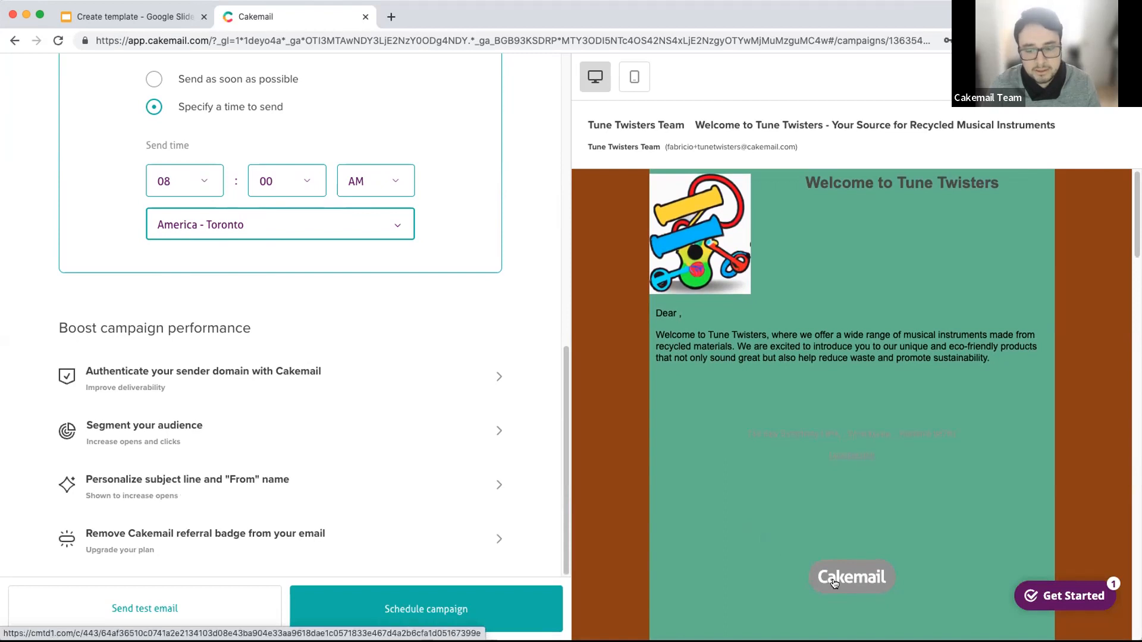
scroll(748, 505, up, 1)
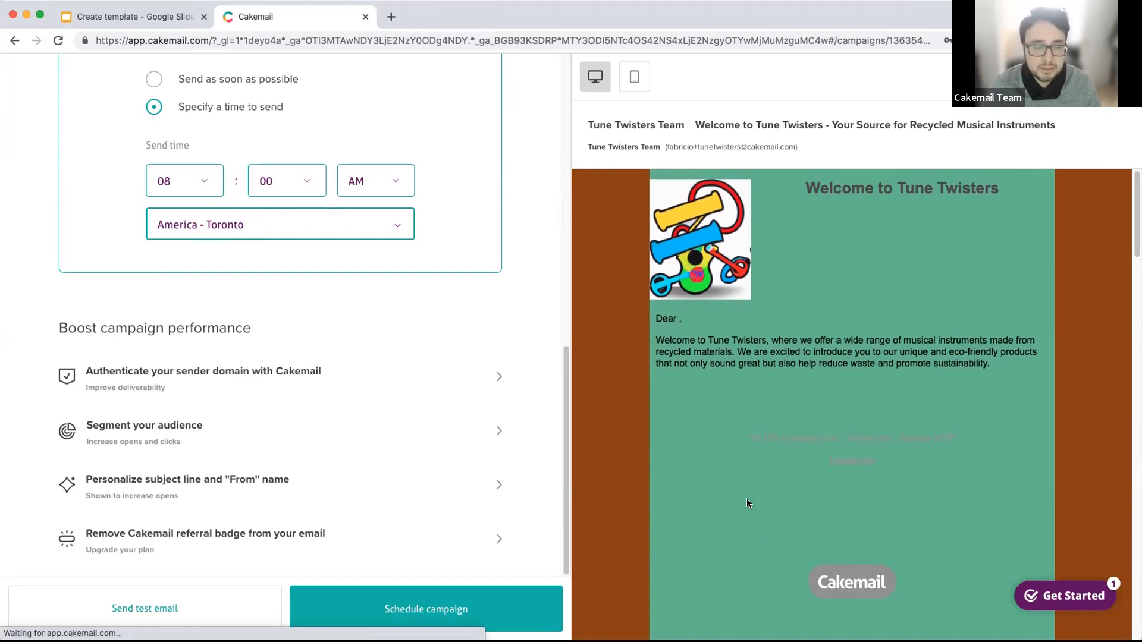
scroll(520, 447, up, 2)
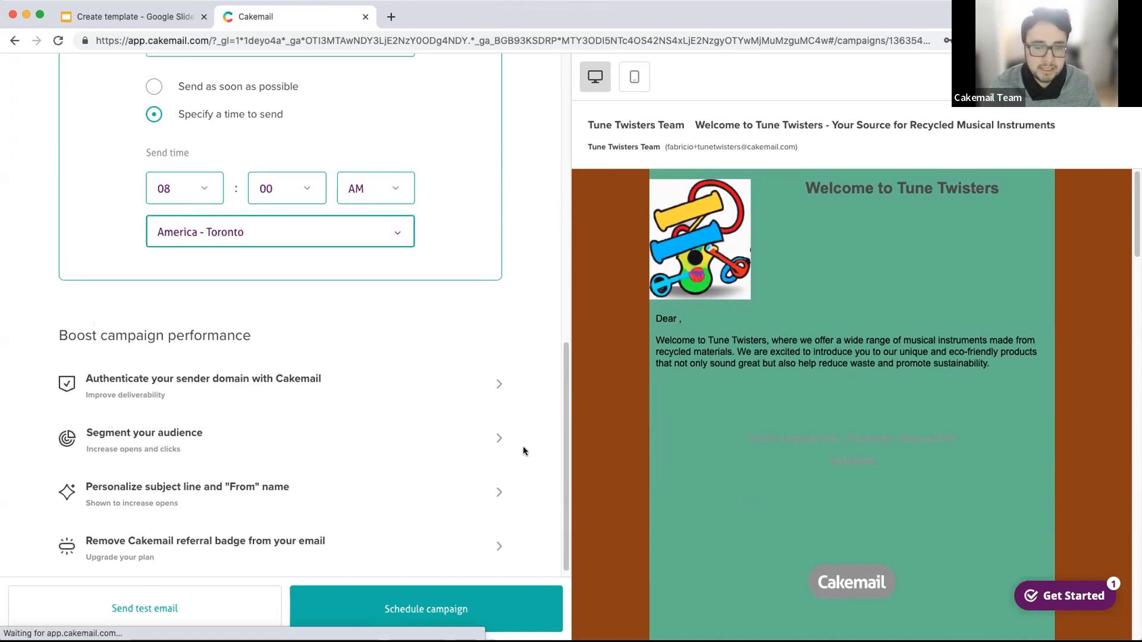
scroll(535, 440, up, 2)
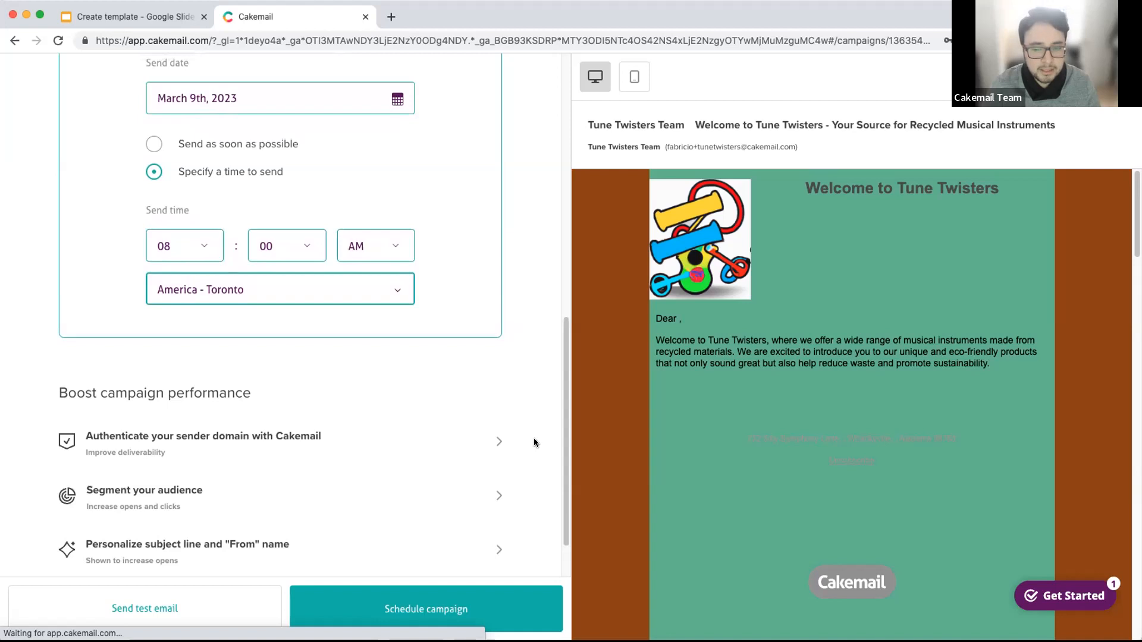
scroll(538, 406, up, 1)
scroll(538, 404, up, 10)
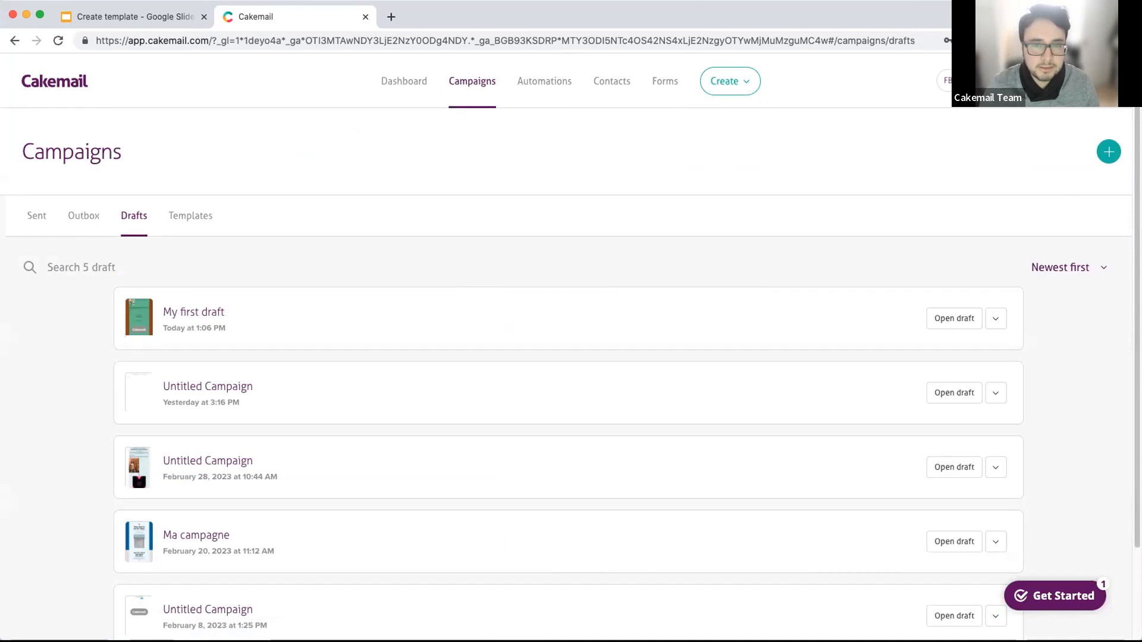
Step: Switch to the "Create template" presentation in Google Slides and present the Q & A slide full screen
click(133, 16)
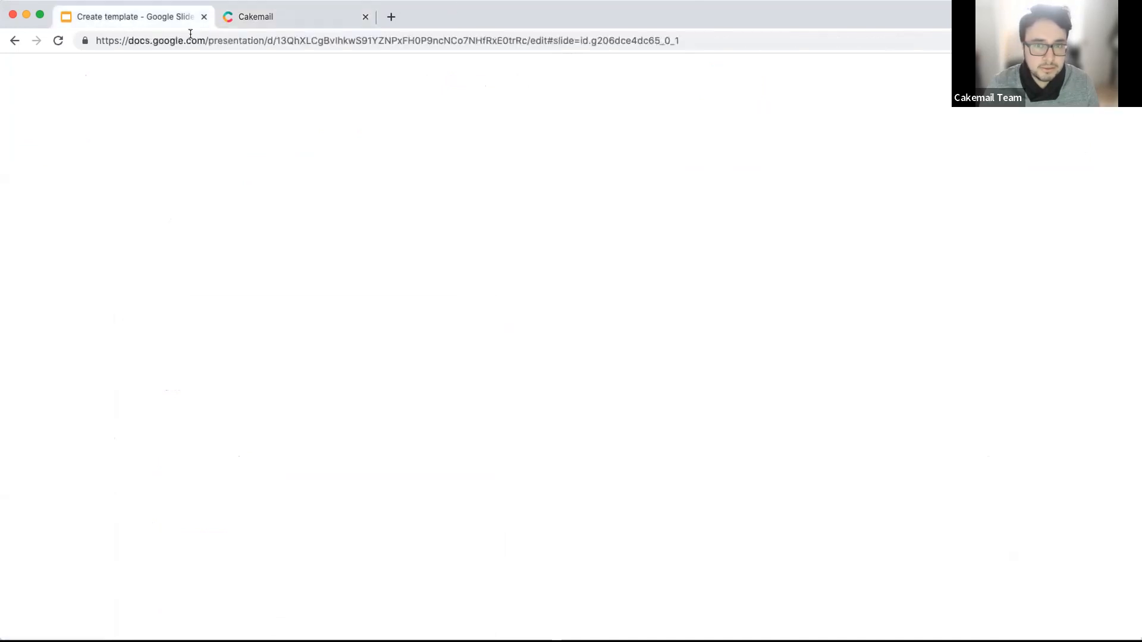
key(Down)
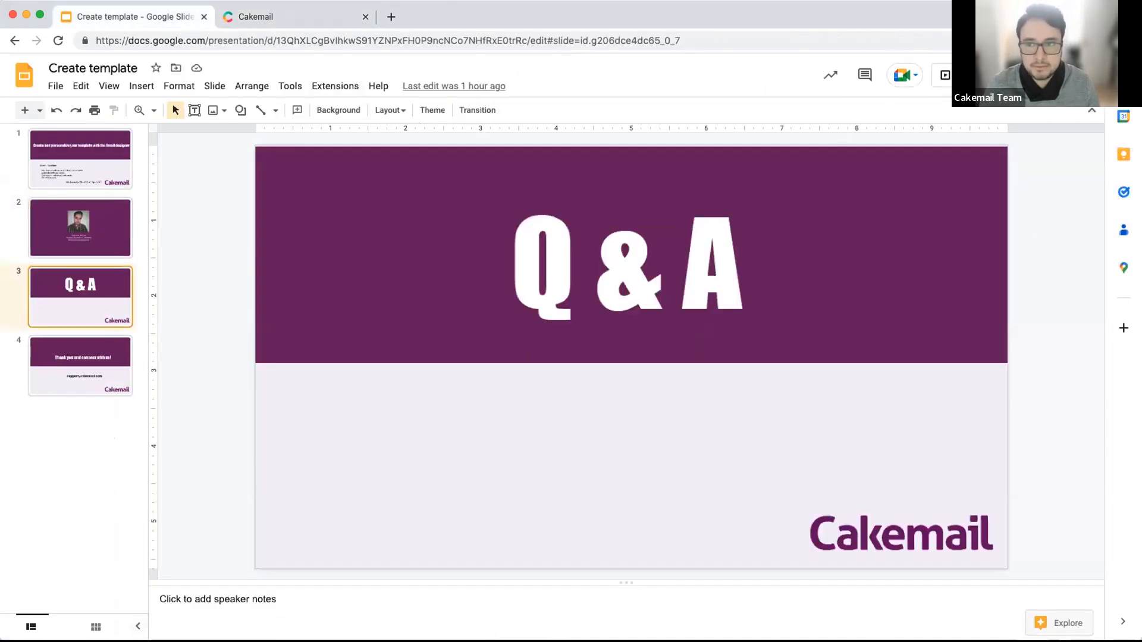
click(945, 75)
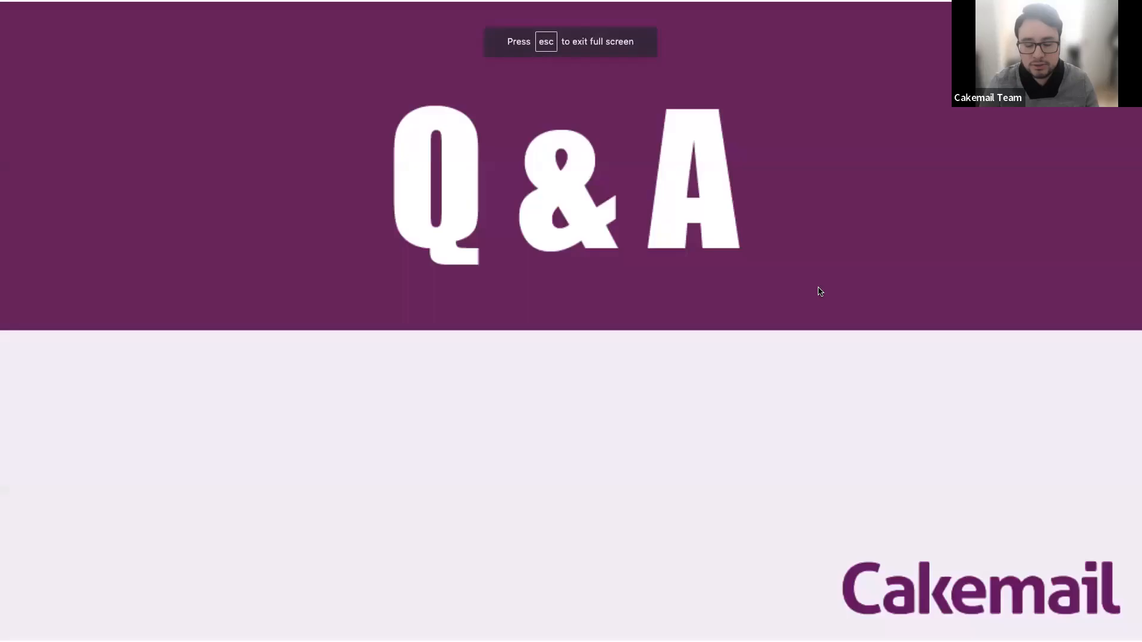